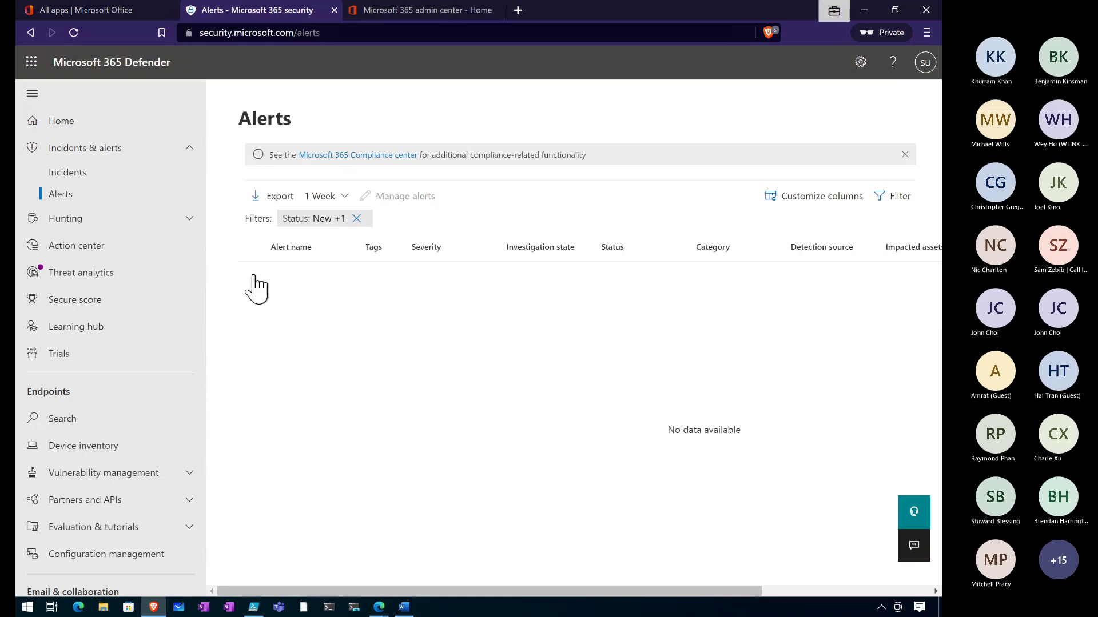
Minimize the browser windows and close the blank Word document without saving
{"action": "left_click", "coordinate": [864, 10]}
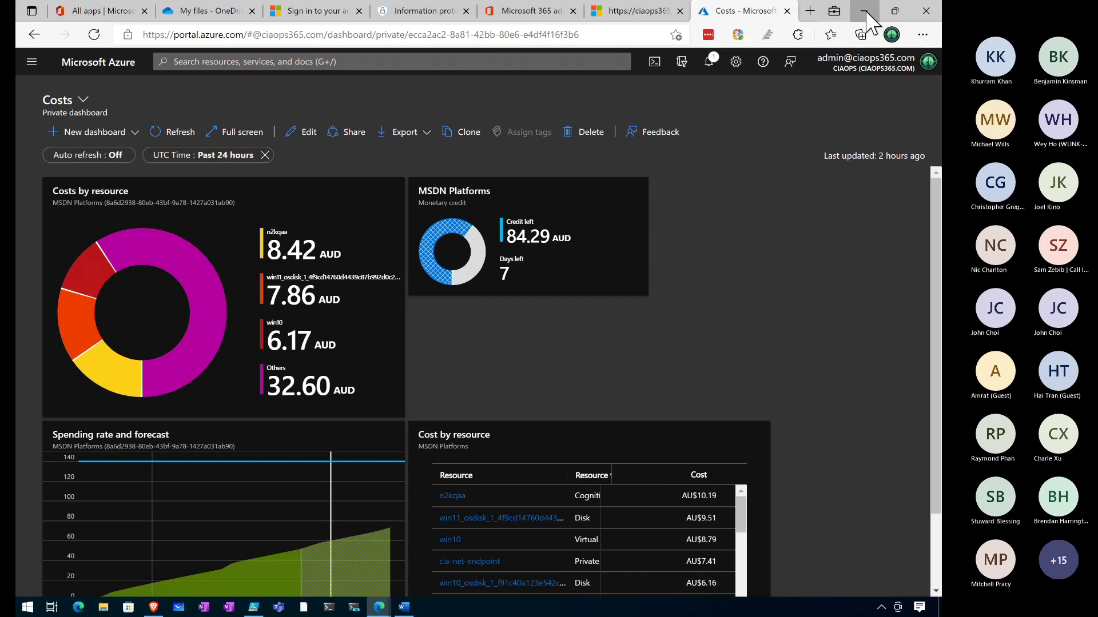
{"action": "left_click", "coordinate": [865, 11]}
{"action": "left_click", "coordinate": [925, 17]}
{"action": "left_click", "coordinate": [522, 388]}
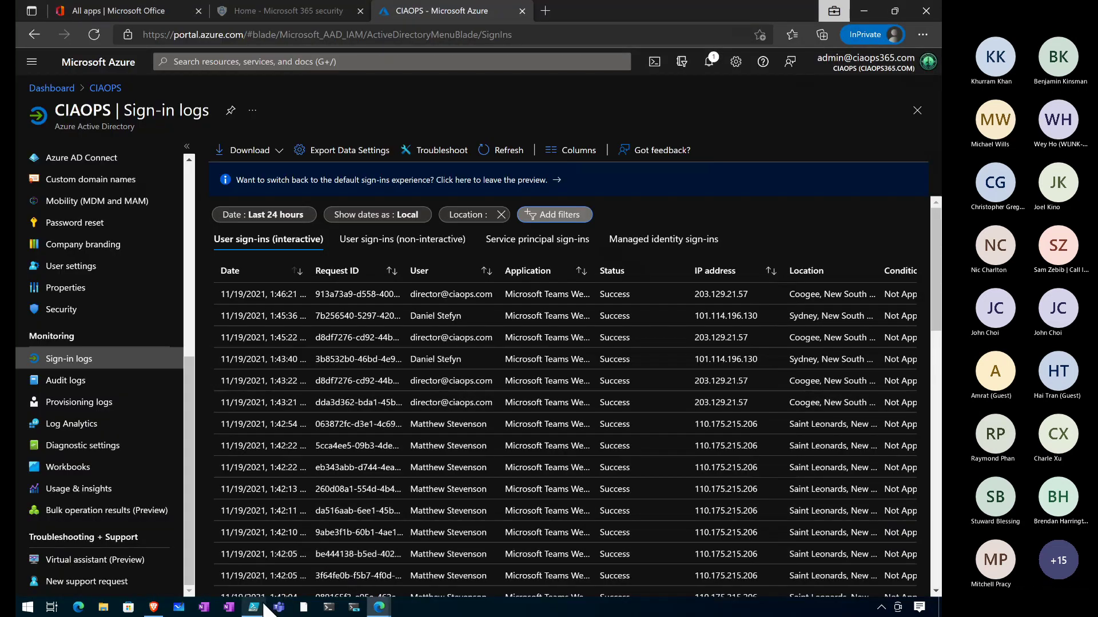
{"action": "left_click", "coordinate": [864, 11]}
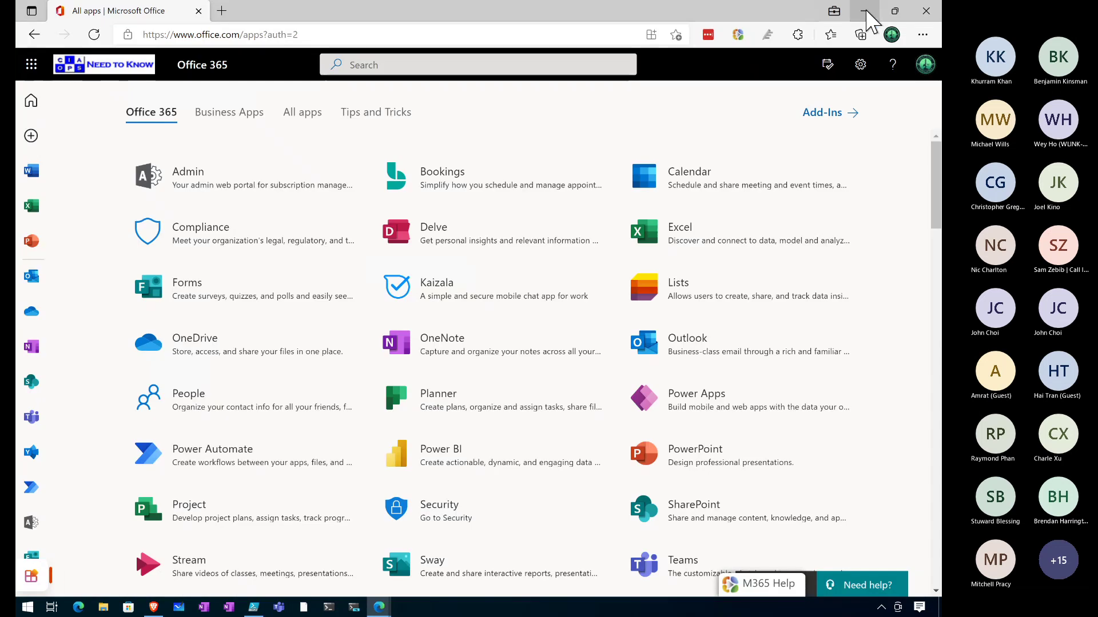
{"action": "left_click", "coordinate": [864, 11]}
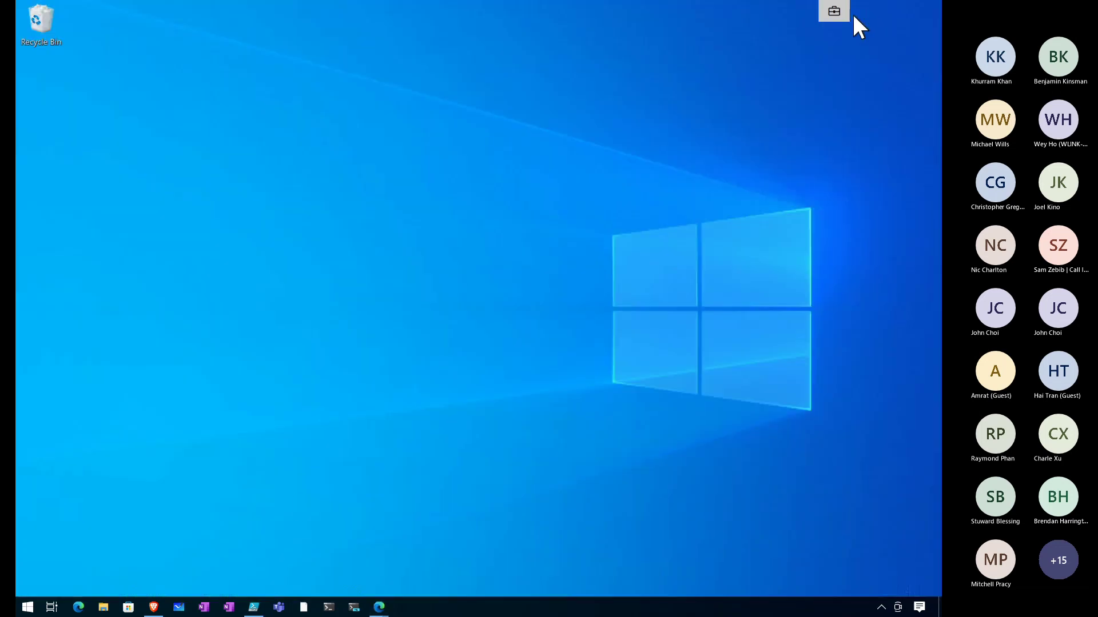
Run sec-test.ps1 in PowerShell ISE and launch test 14, Suspicious web page
{"action": "left_click", "coordinate": [254, 607]}
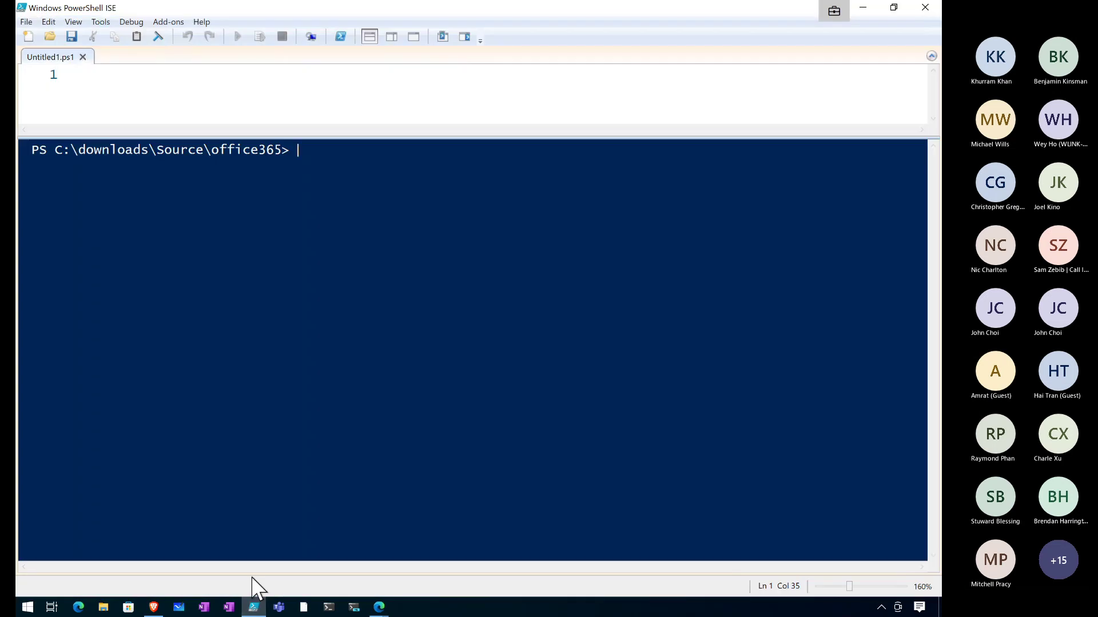
{"action": "type", "text": ".\\"}
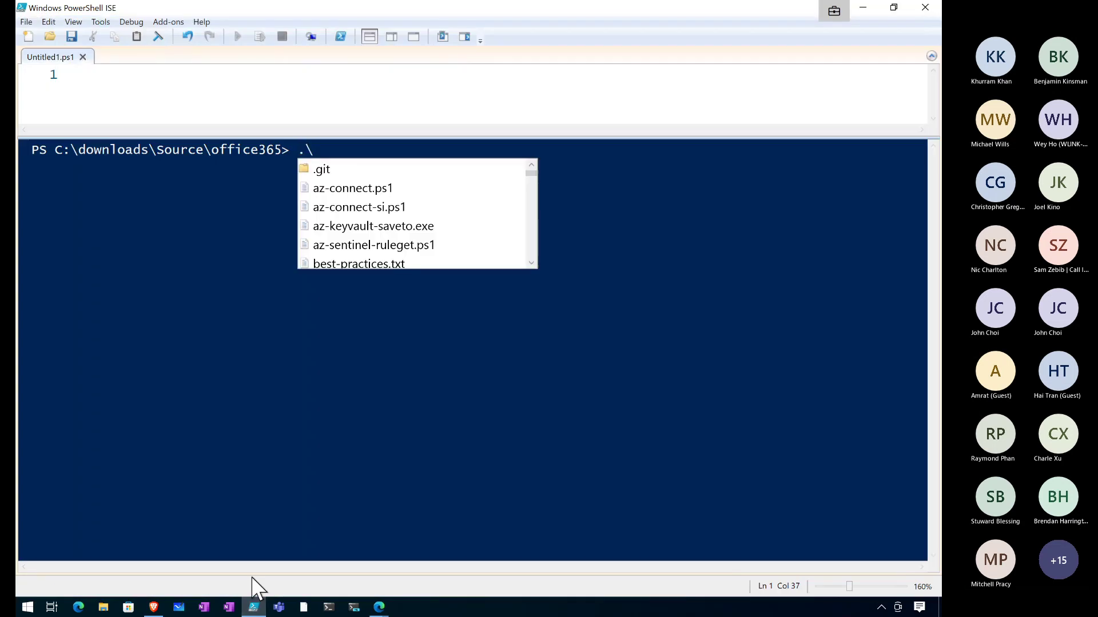
{"action": "type", "text": "sec"}
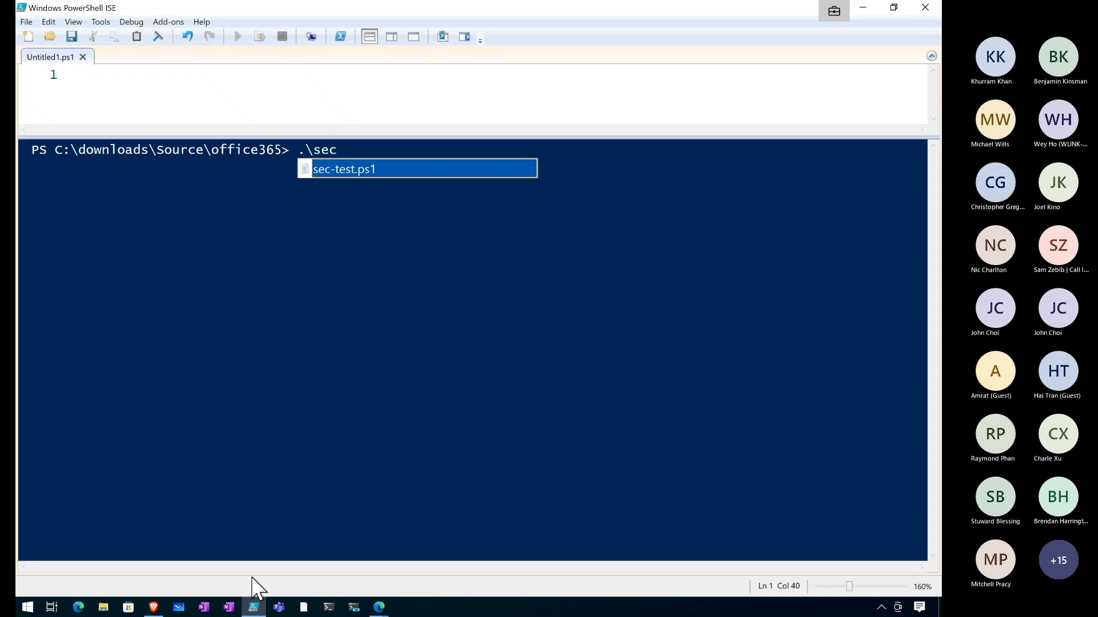
{"action": "key", "text": "Tab"}
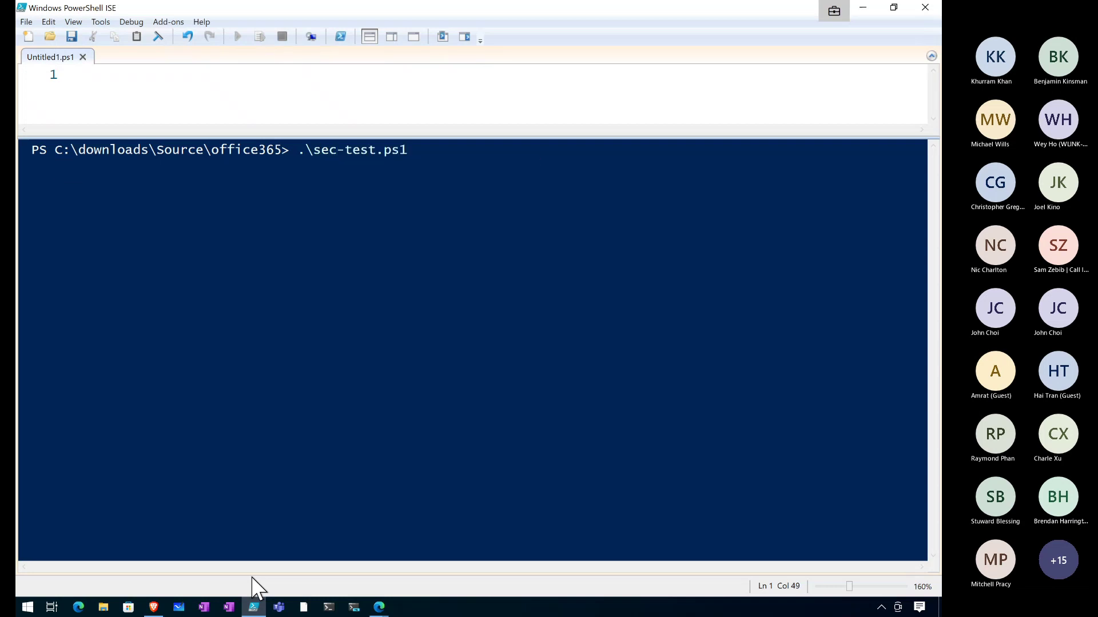
{"action": "key", "text": "Return"}
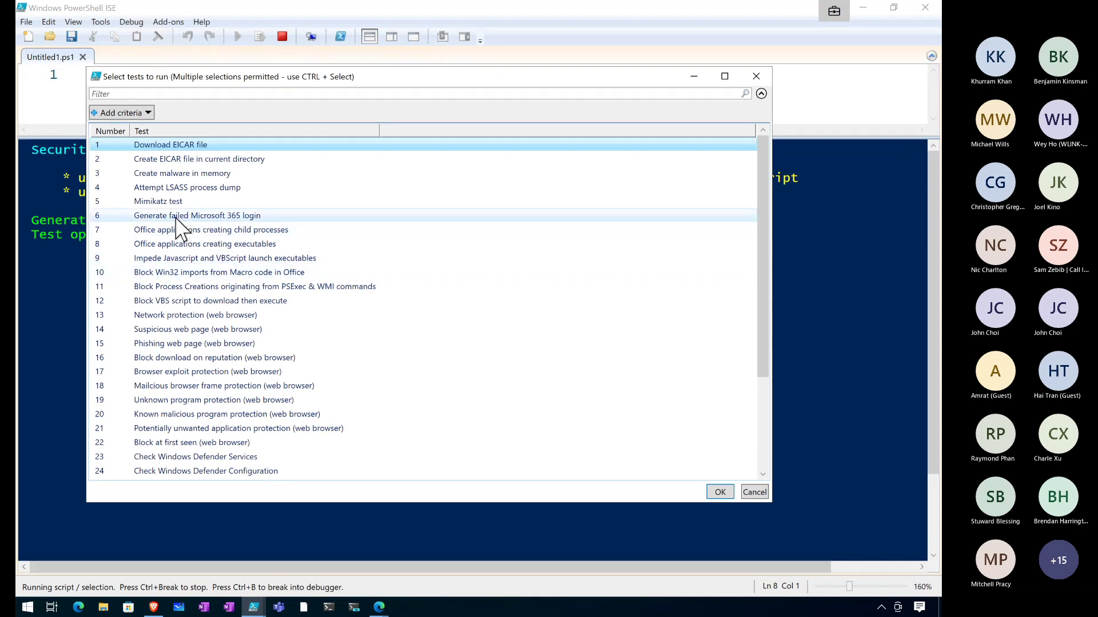
{"action": "scroll", "coordinate": [177, 226], "scroll_direction": "down", "scroll_amount": 3}
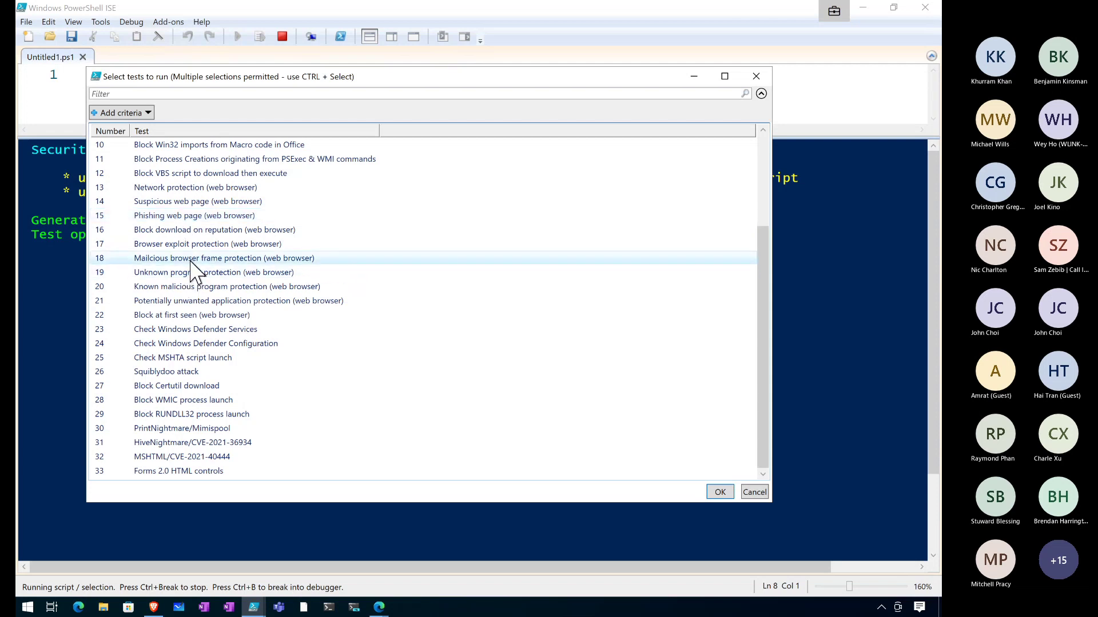
{"action": "left_click", "coordinate": [195, 206]}
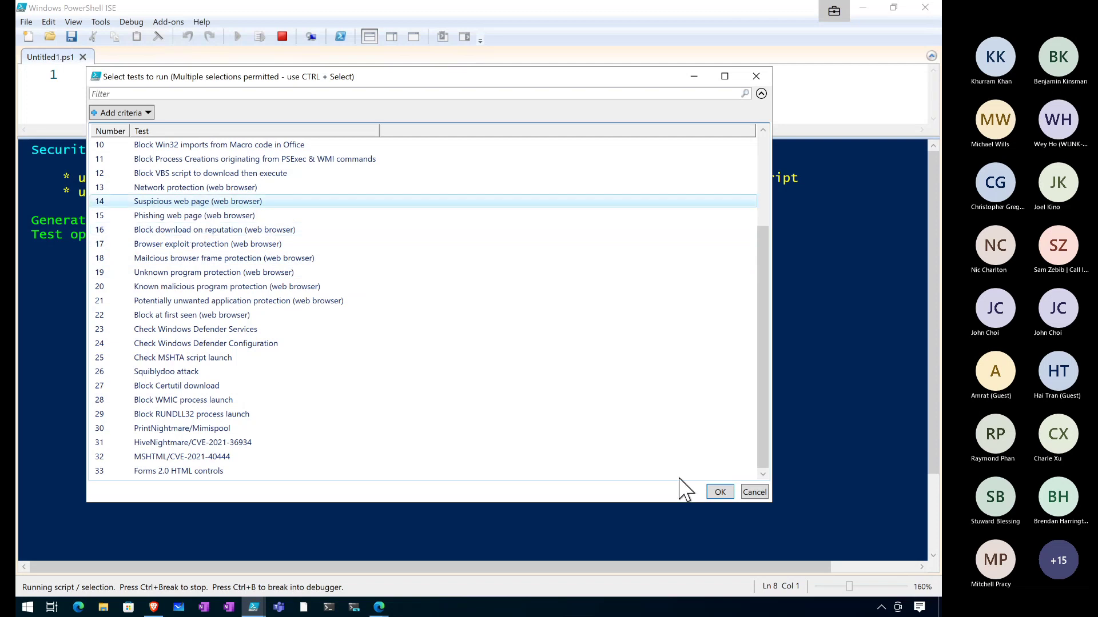
{"action": "left_click", "coordinate": [719, 492]}
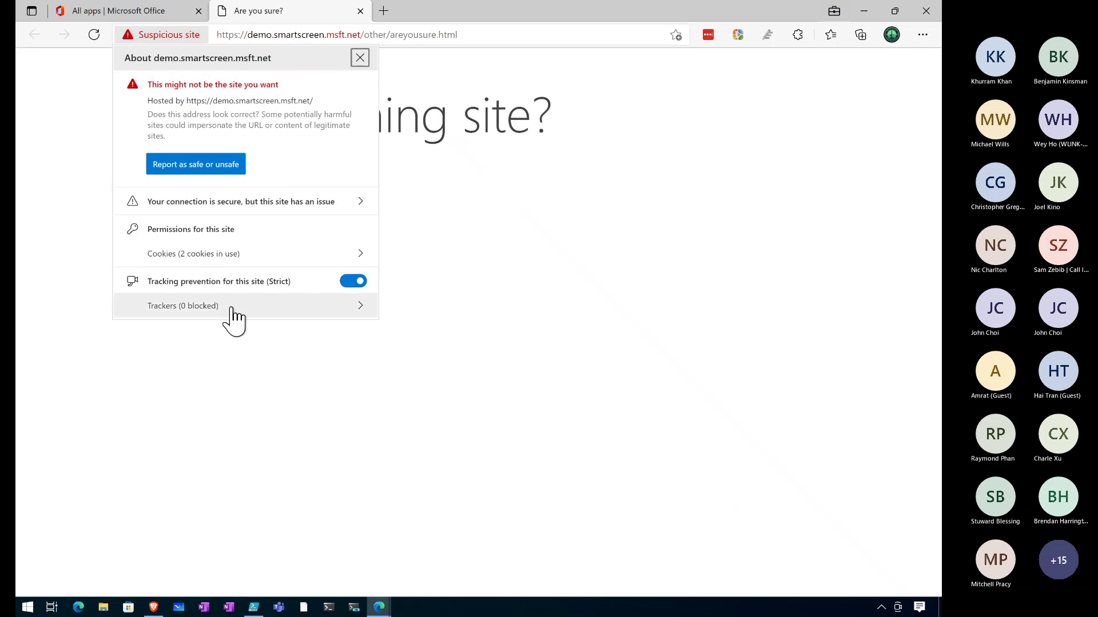
Close the site information panel and the suspicious SmartScreen demo tab
{"action": "left_click", "coordinate": [360, 59]}
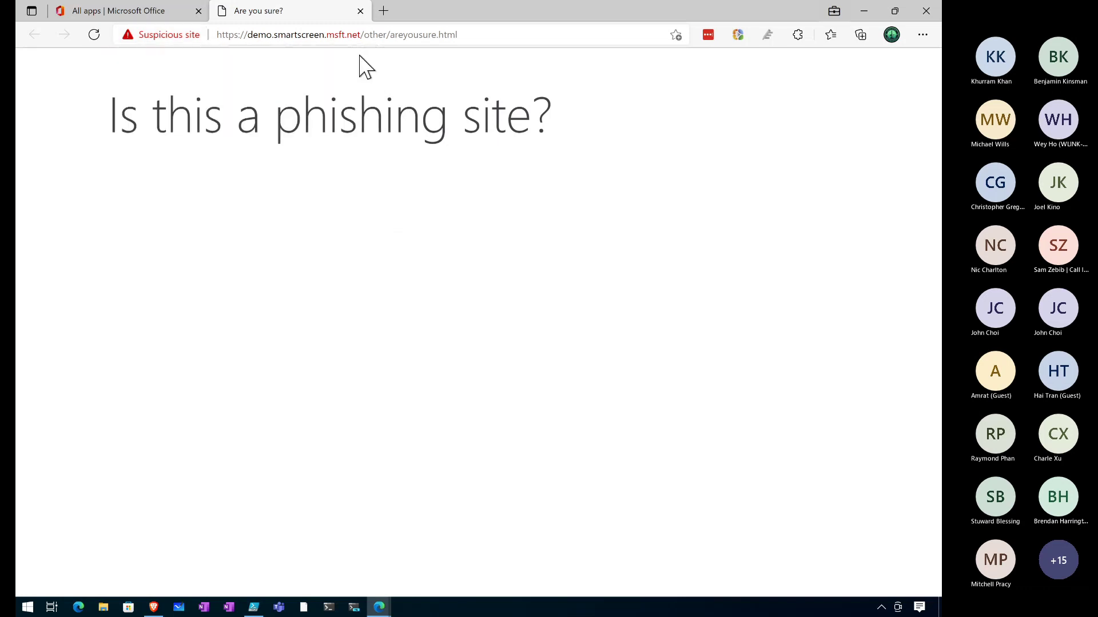
{"action": "left_click", "coordinate": [359, 11]}
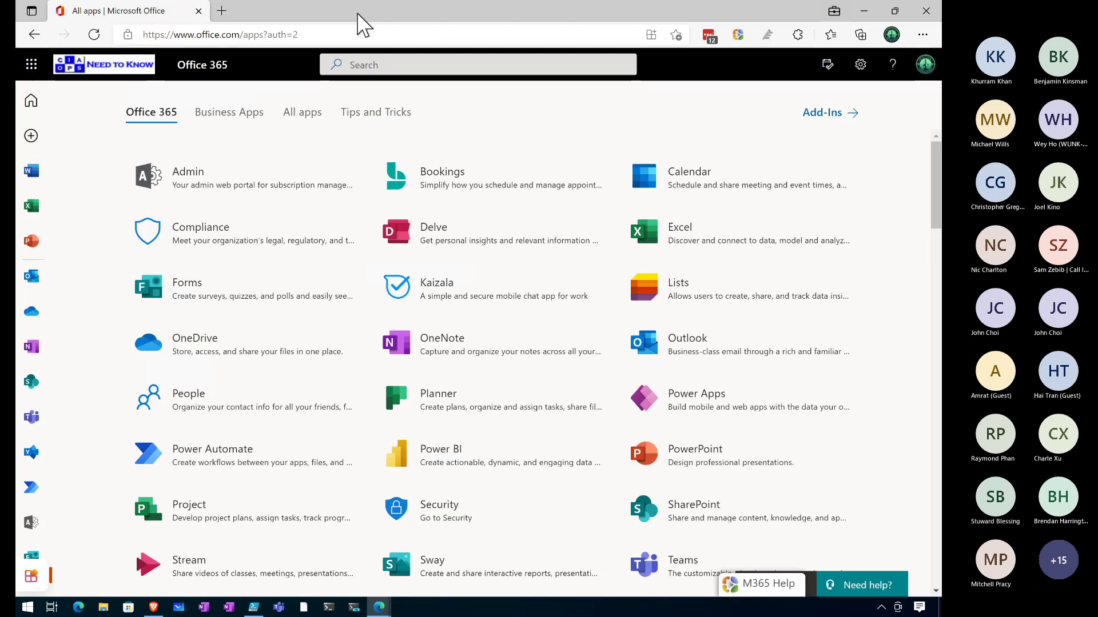
In a new tab, open the GitHub Office365 repository and copy its URL
{"action": "left_click", "coordinate": [221, 11]}
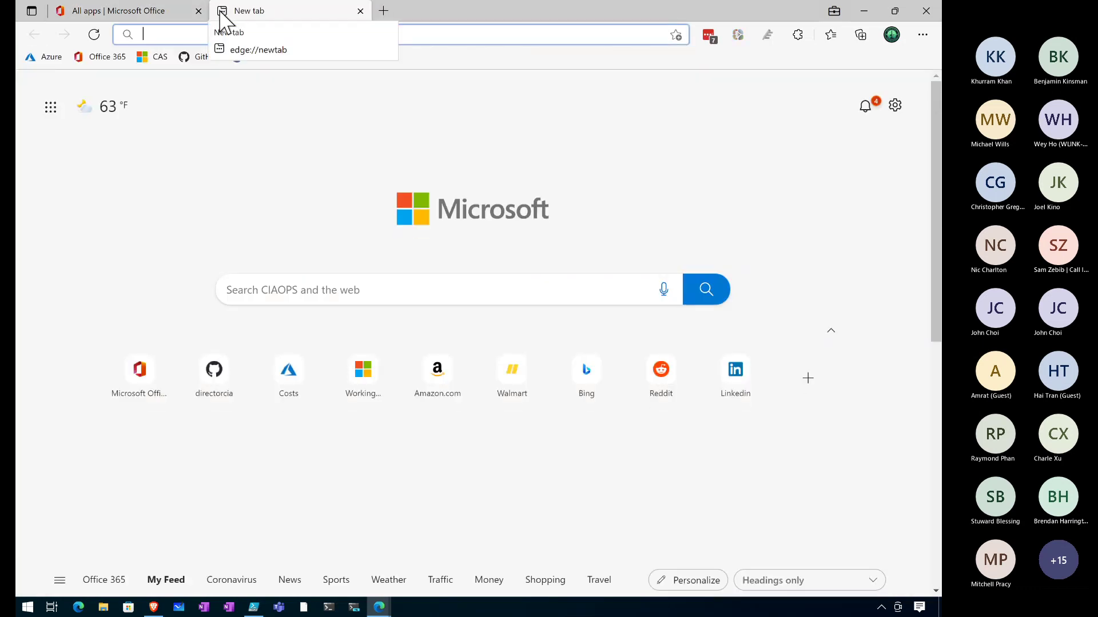
{"action": "left_click", "coordinate": [196, 58]}
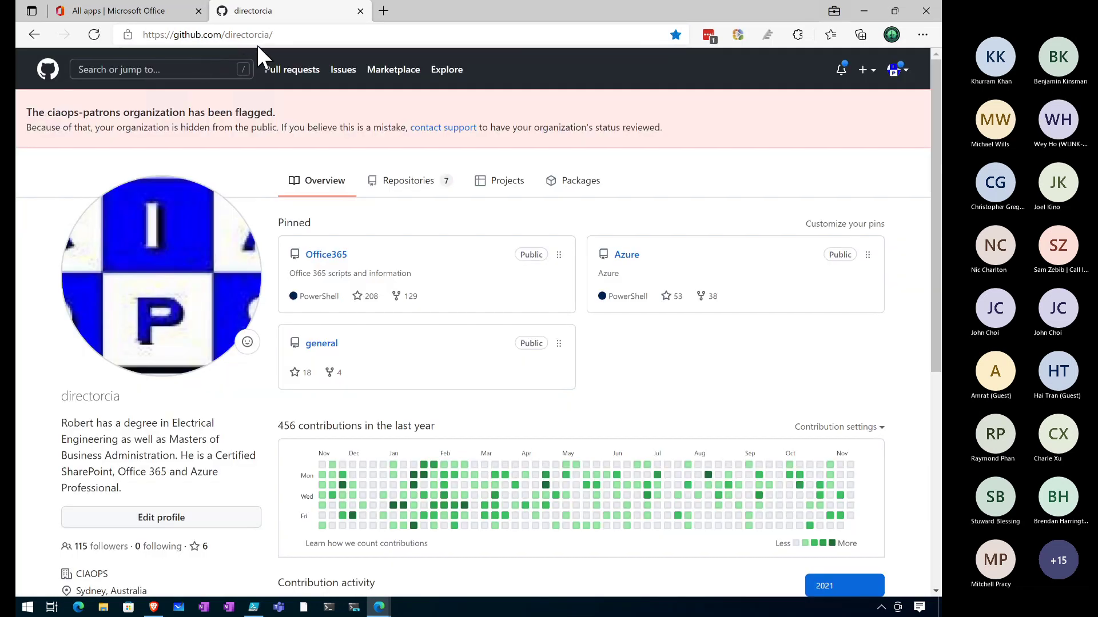
{"action": "left_click", "coordinate": [327, 255]}
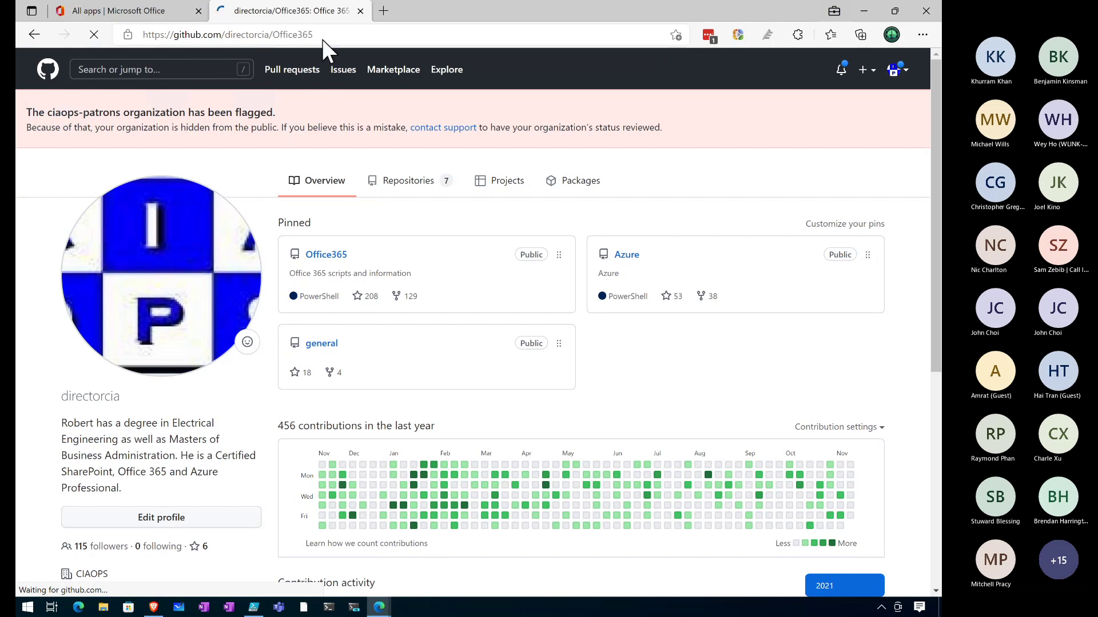
{"action": "left_click", "coordinate": [324, 35]}
{"action": "key", "text": "ctrl+c"}
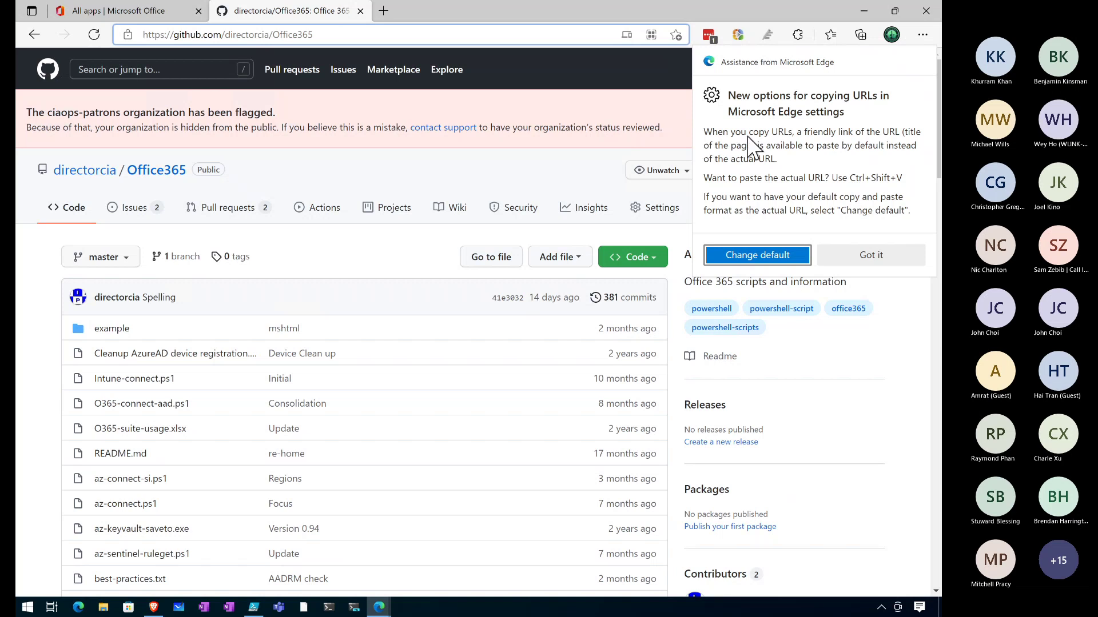
Dismiss the copy notice, browse the repository files, and close the GitHub tab
{"action": "left_click", "coordinate": [869, 255]}
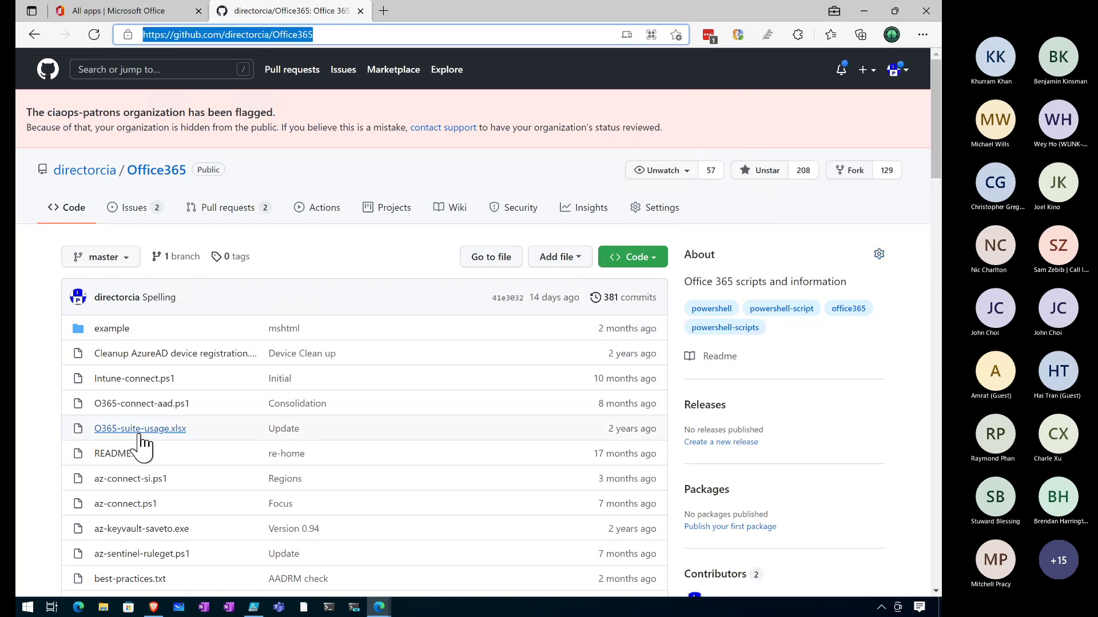
{"action": "scroll", "coordinate": [142, 446], "scroll_direction": "down", "scroll_amount": 5}
{"action": "scroll", "coordinate": [143, 445], "scroll_direction": "down", "scroll_amount": 20}
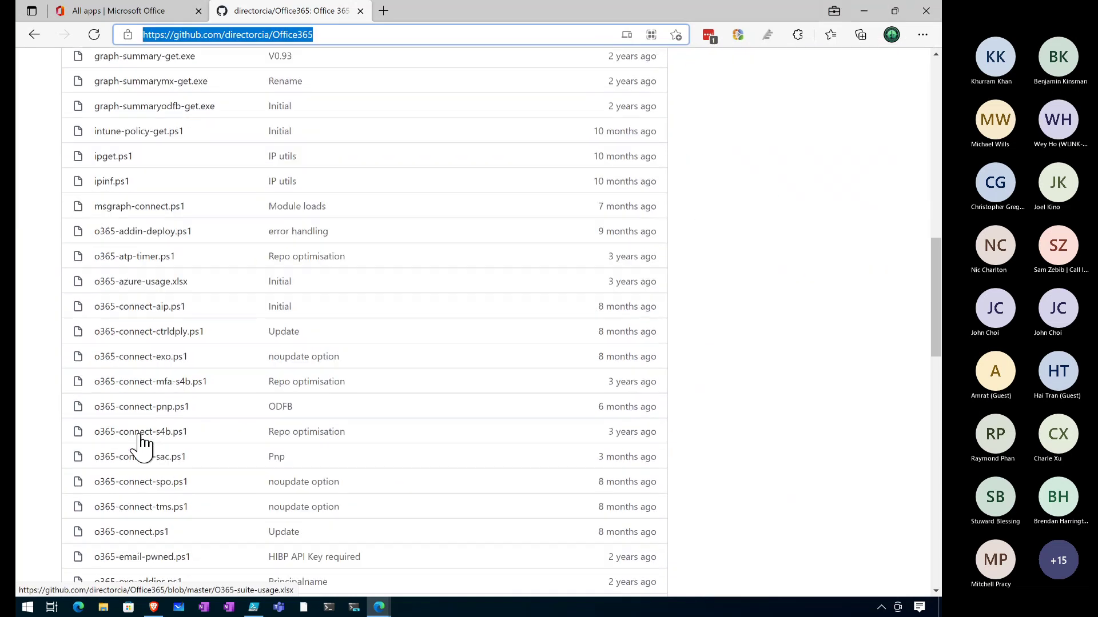
{"action": "scroll", "coordinate": [142, 446], "scroll_direction": "down", "scroll_amount": 7}
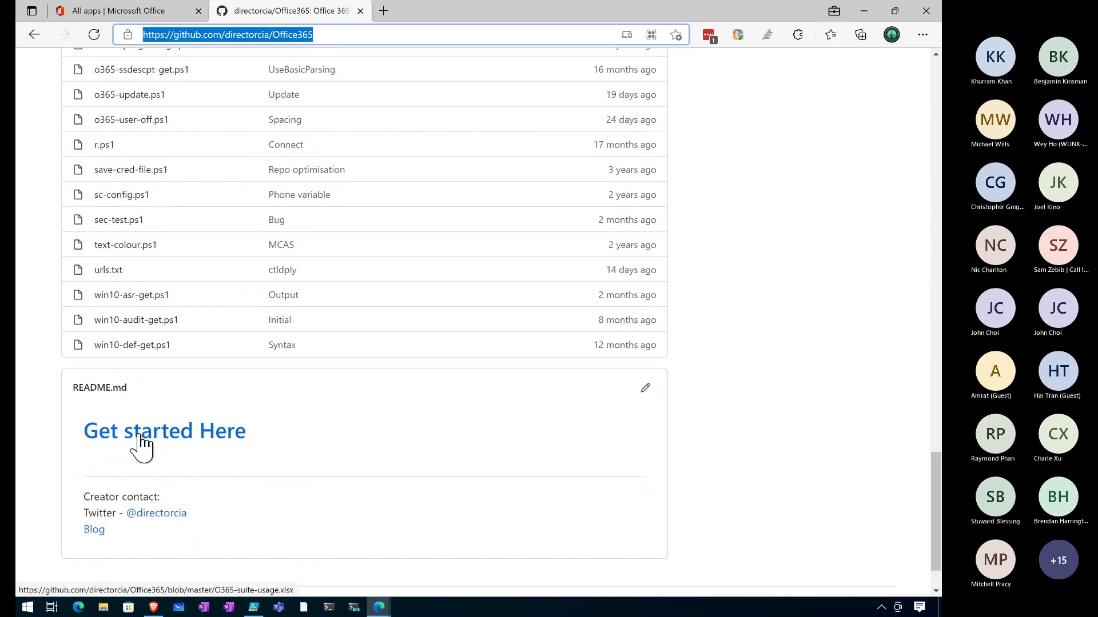
{"action": "scroll", "coordinate": [142, 445], "scroll_direction": "up", "scroll_amount": 7}
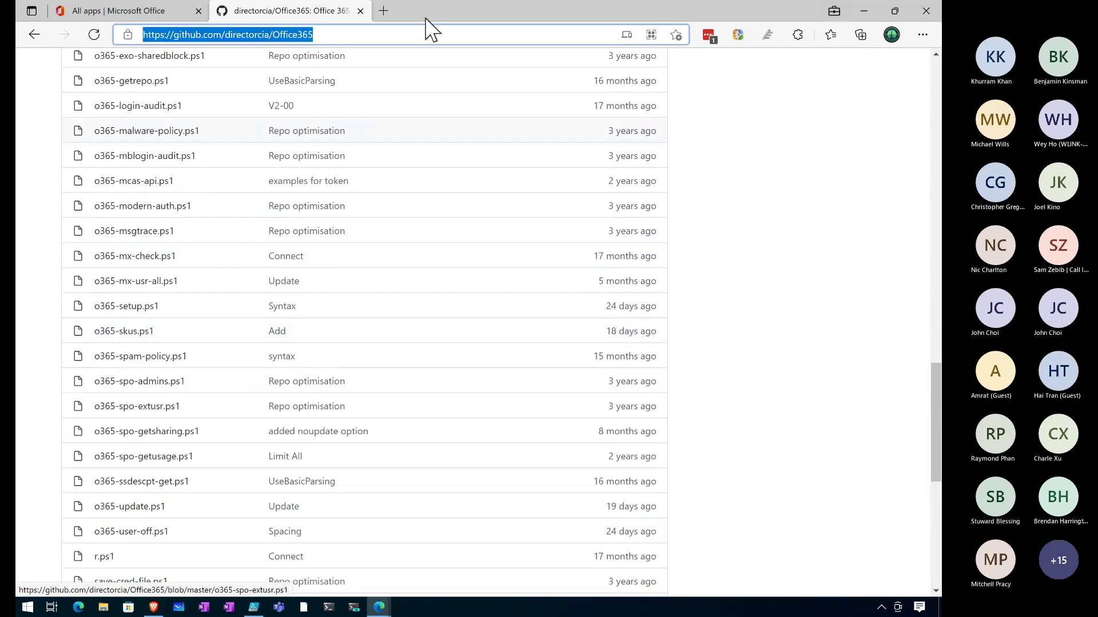
{"action": "left_click", "coordinate": [360, 11]}
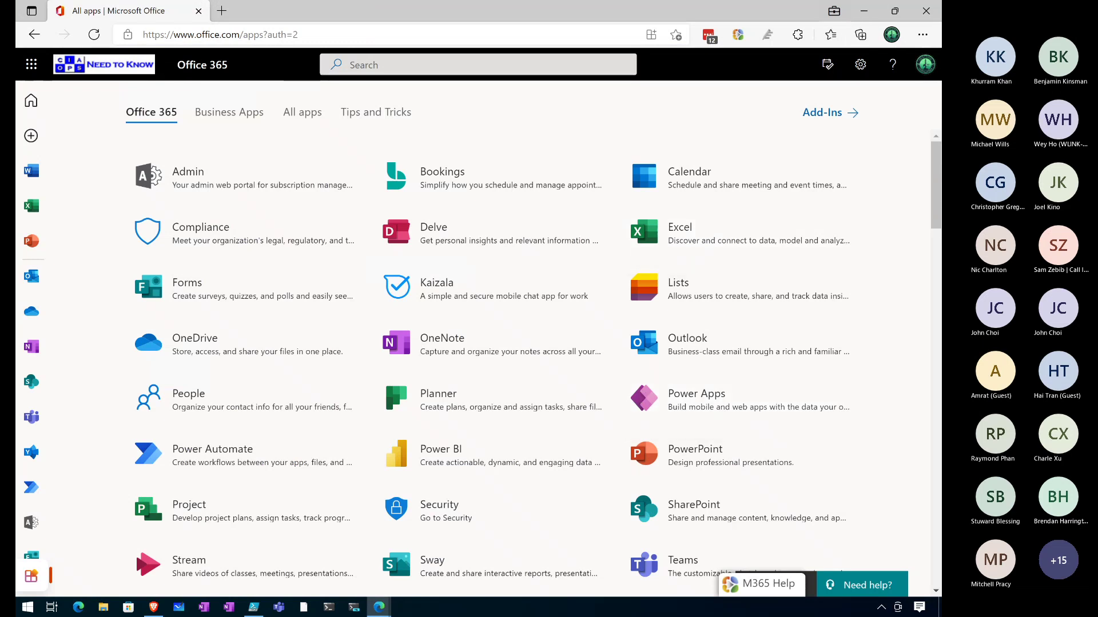
Advance the slideshow to the Cloud App Security cross-apps slide and bring an InPrivate window over it
{"action": "key", "text": "alt+Tab"}
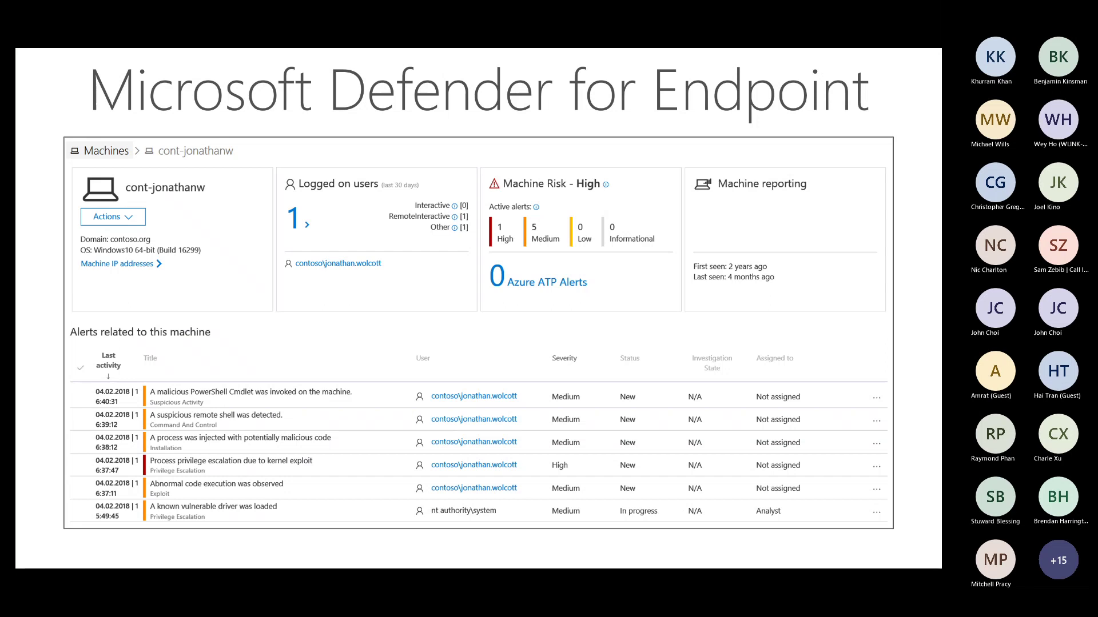
{"action": "key", "text": "Right"}
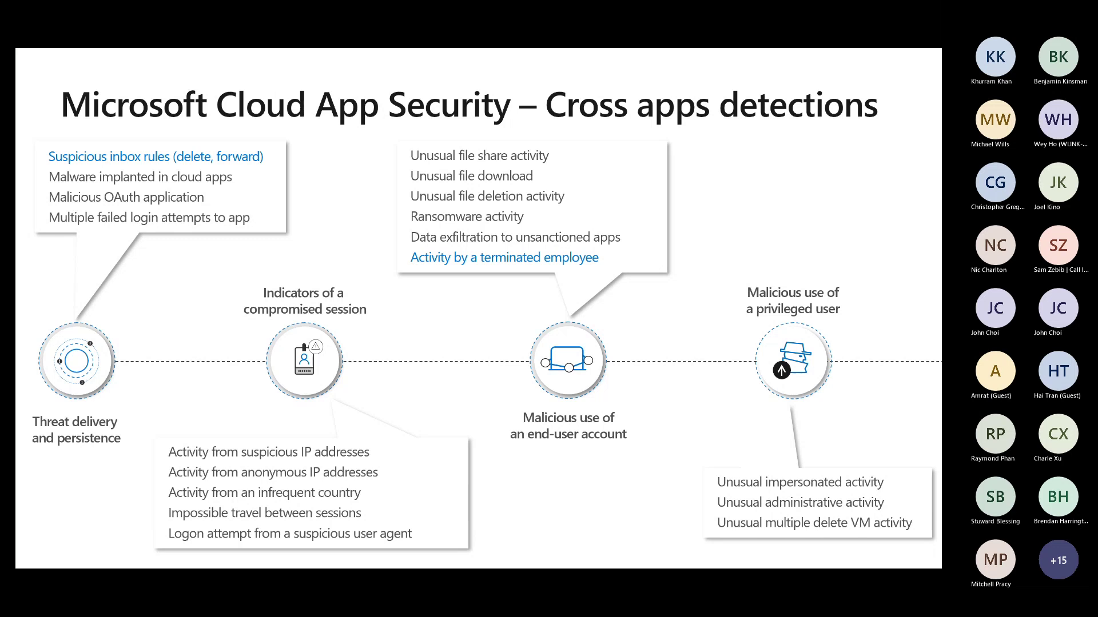
{"action": "left_click_drag", "start_coordinate": [108, 0], "coordinate": [705, 143]}
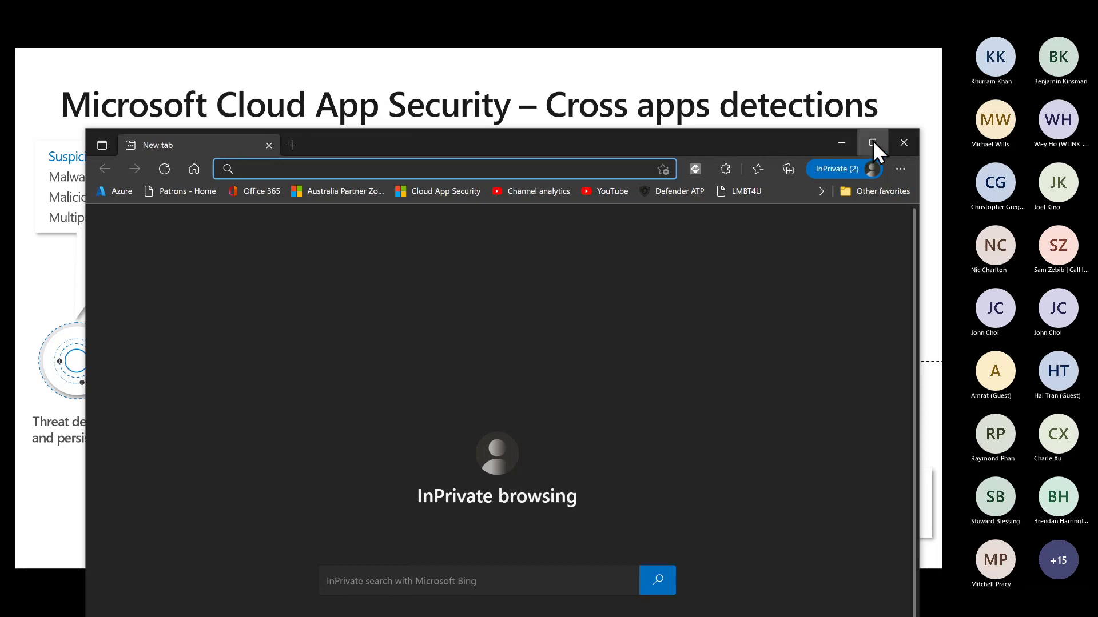
Maximize the InPrivate window, open the Cloud App Security portal, and show the alerts list
{"action": "left_click", "coordinate": [873, 142]}
{"action": "left_click", "coordinate": [376, 56]}
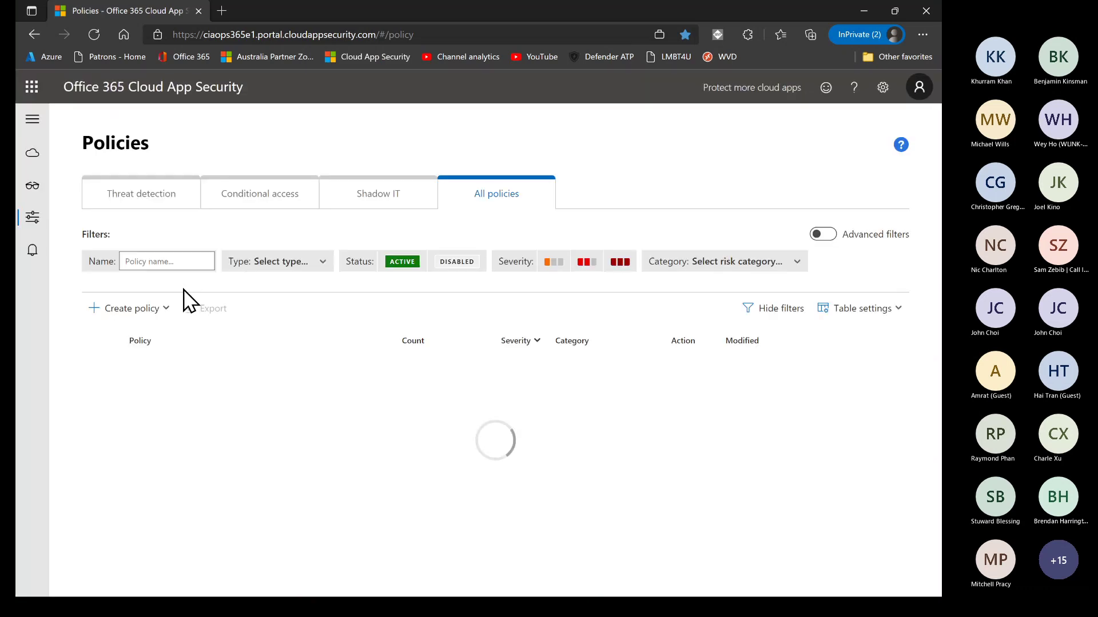
{"action": "left_click", "coordinate": [28, 260]}
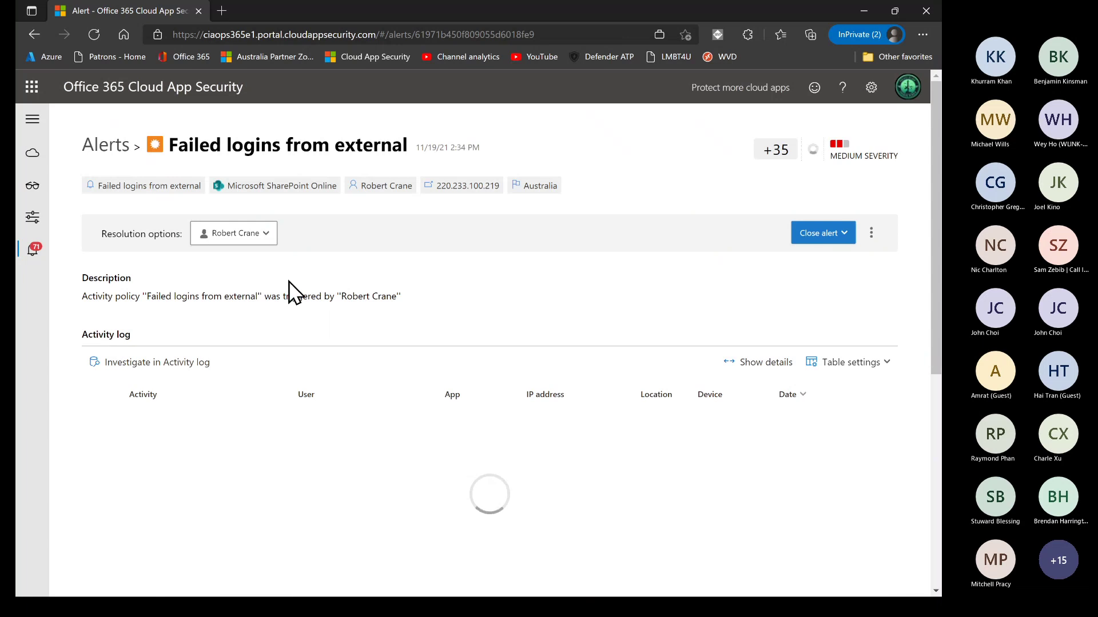
{"action": "scroll", "coordinate": [288, 285], "scroll_direction": "down", "scroll_amount": 3}
{"action": "scroll", "coordinate": [289, 286], "scroll_direction": "up", "scroll_amount": 1}
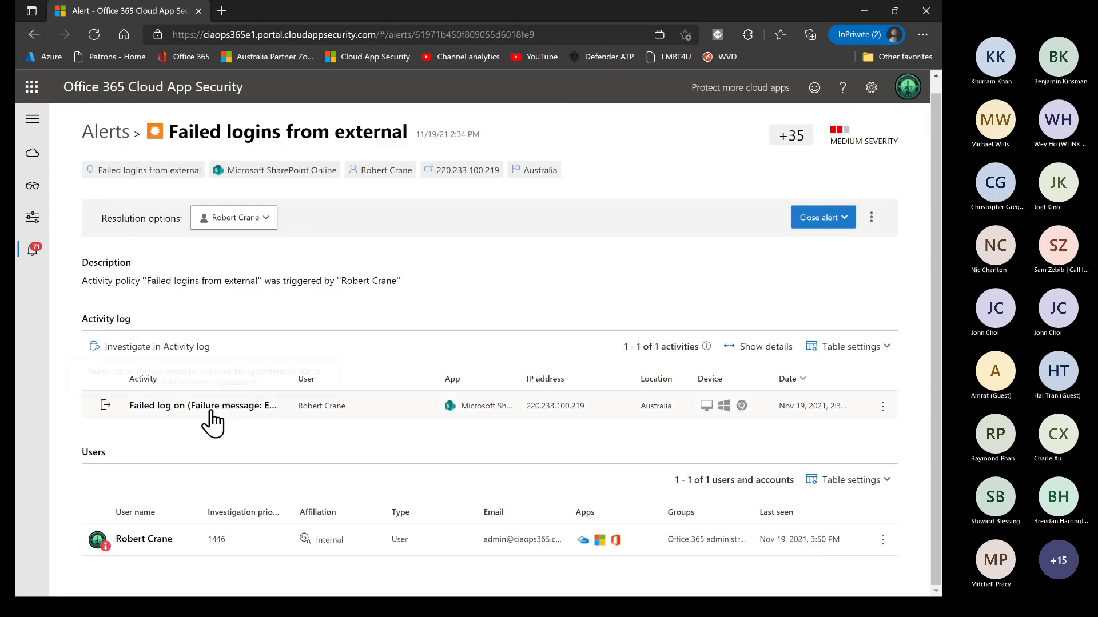
Inspect the failed log-on's user and IP 220.233.100.219 details, then return to alerts
{"action": "left_click", "coordinate": [213, 416]}
{"action": "scroll", "coordinate": [335, 420], "scroll_direction": "down", "scroll_amount": 3}
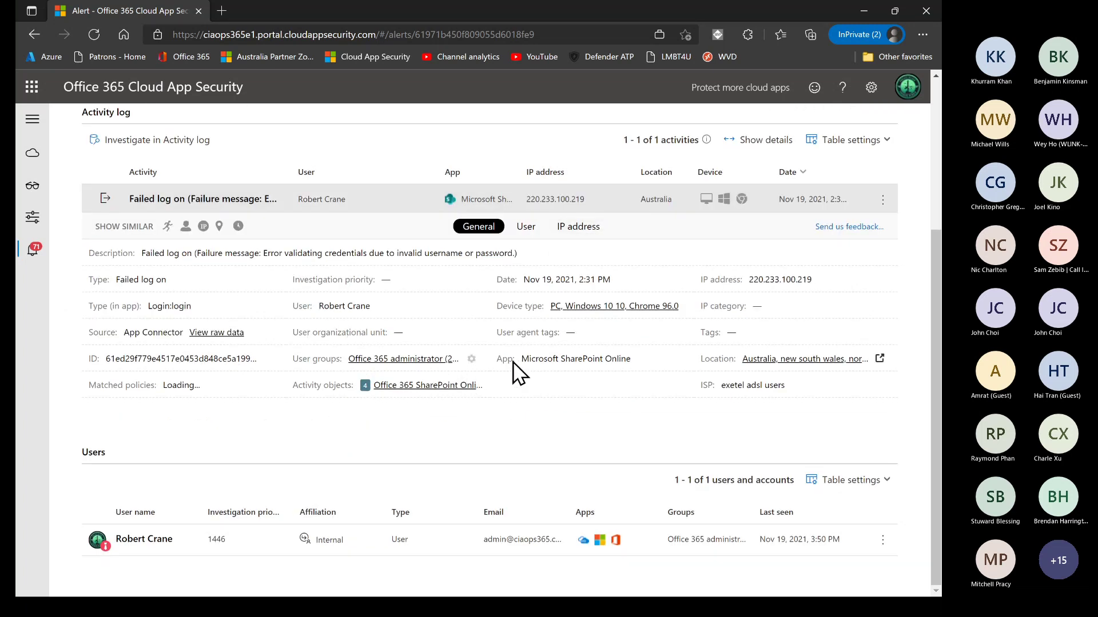
{"action": "left_click", "coordinate": [521, 228]}
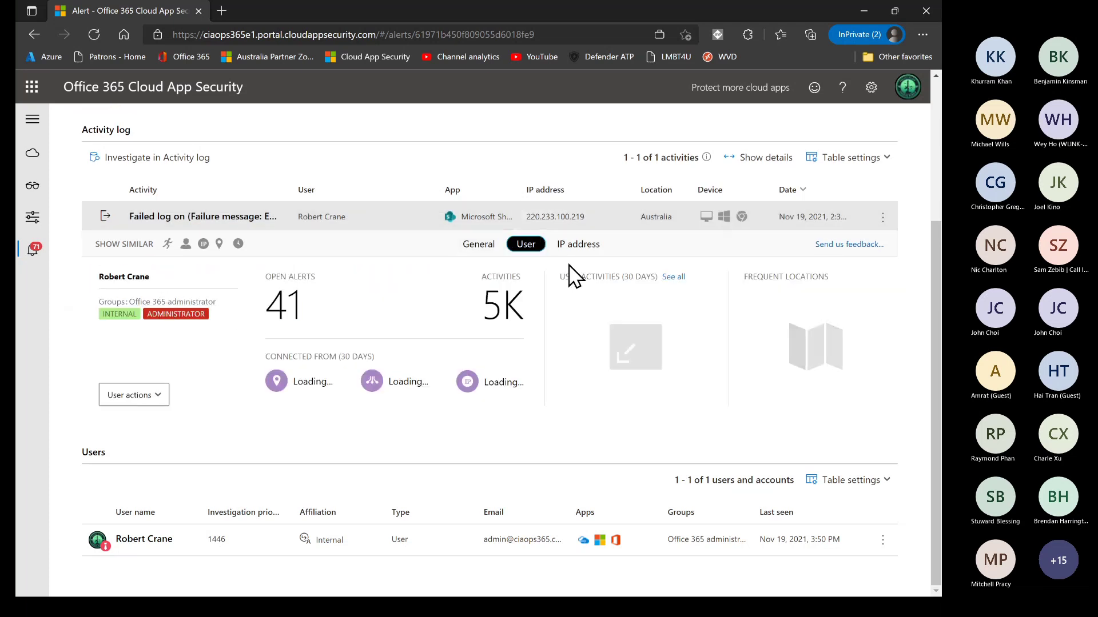
{"action": "left_click", "coordinate": [586, 250]}
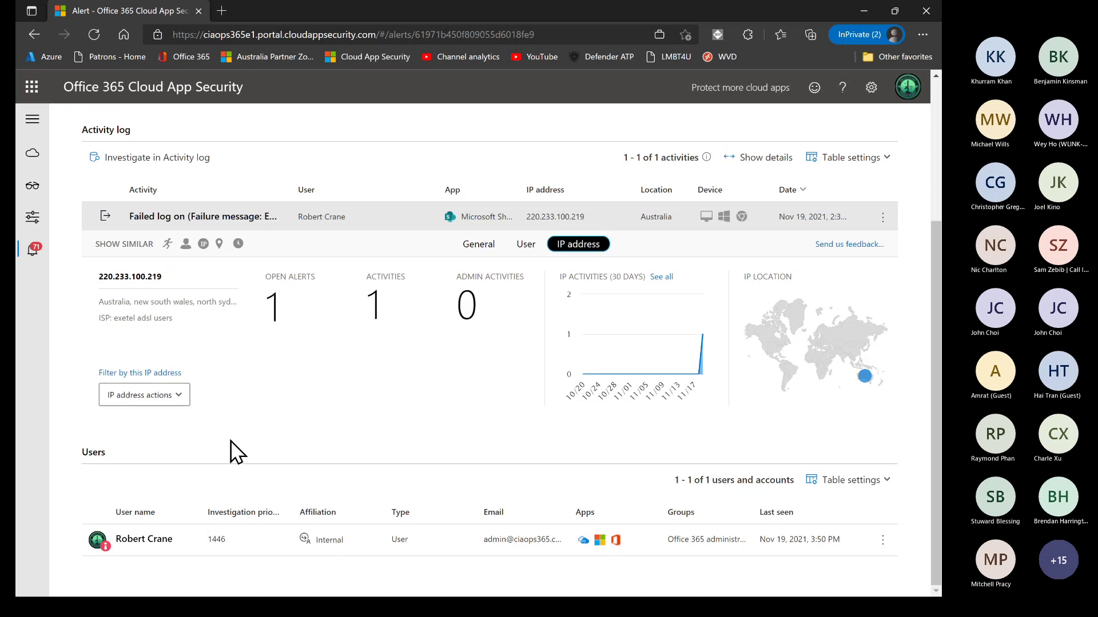
{"action": "left_click", "coordinate": [173, 398]}
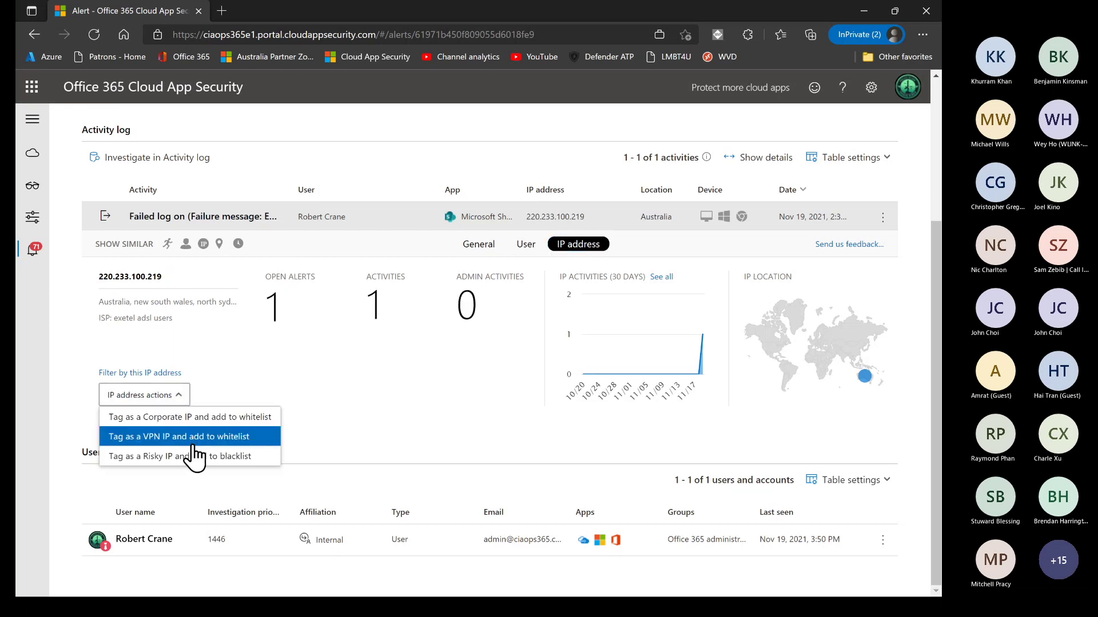
{"action": "left_click", "coordinate": [331, 399]}
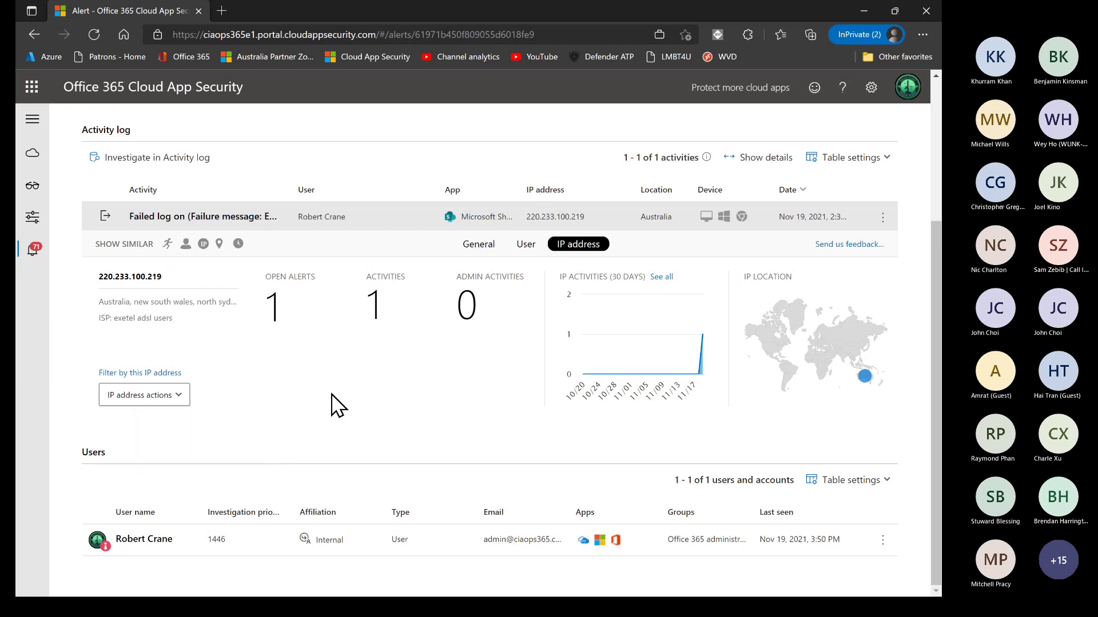
{"action": "left_click", "coordinate": [30, 257]}
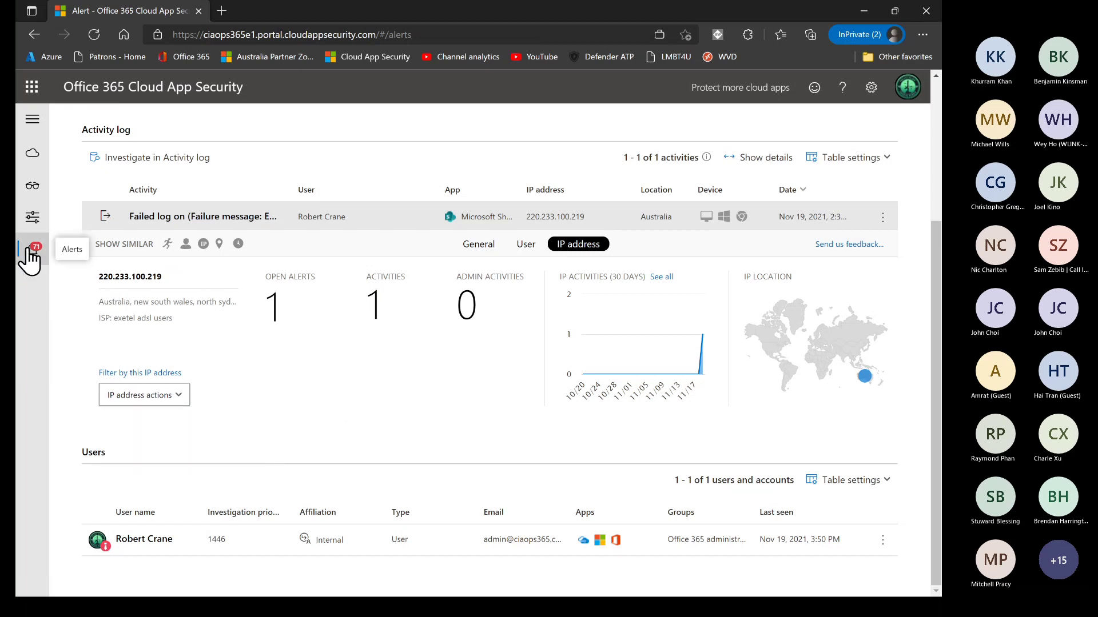
Open the All policies list and review its 53 policies
{"action": "scroll", "coordinate": [192, 362], "scroll_direction": "down", "scroll_amount": 2}
{"action": "scroll", "coordinate": [192, 361], "scroll_direction": "up", "scroll_amount": 5}
{"action": "mouse_move", "coordinate": [33, 234]}
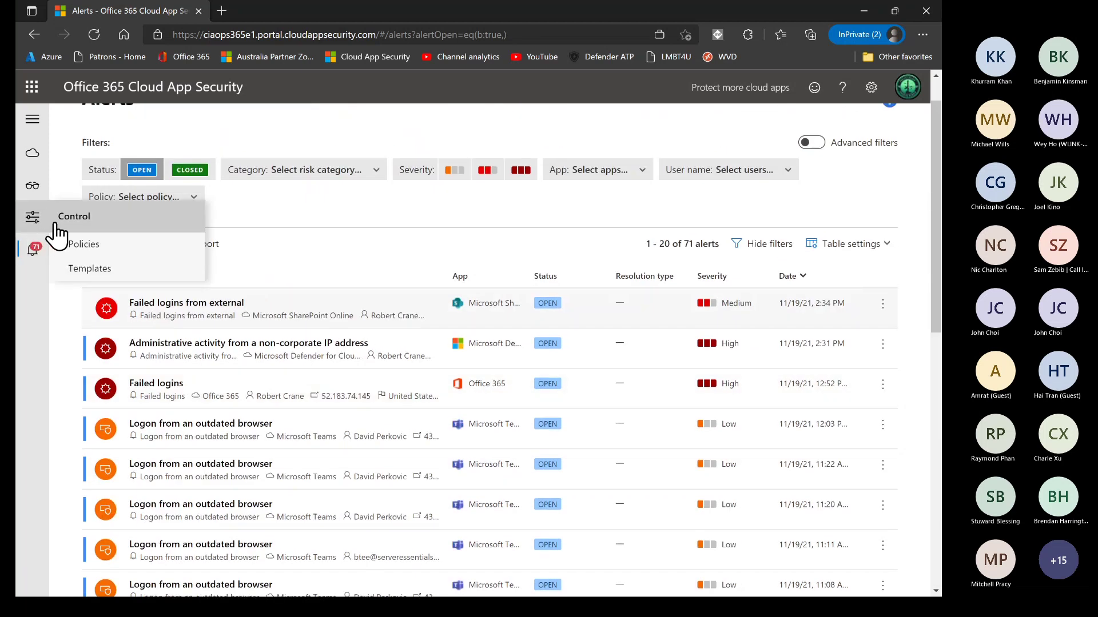
{"action": "left_click", "coordinate": [85, 247]}
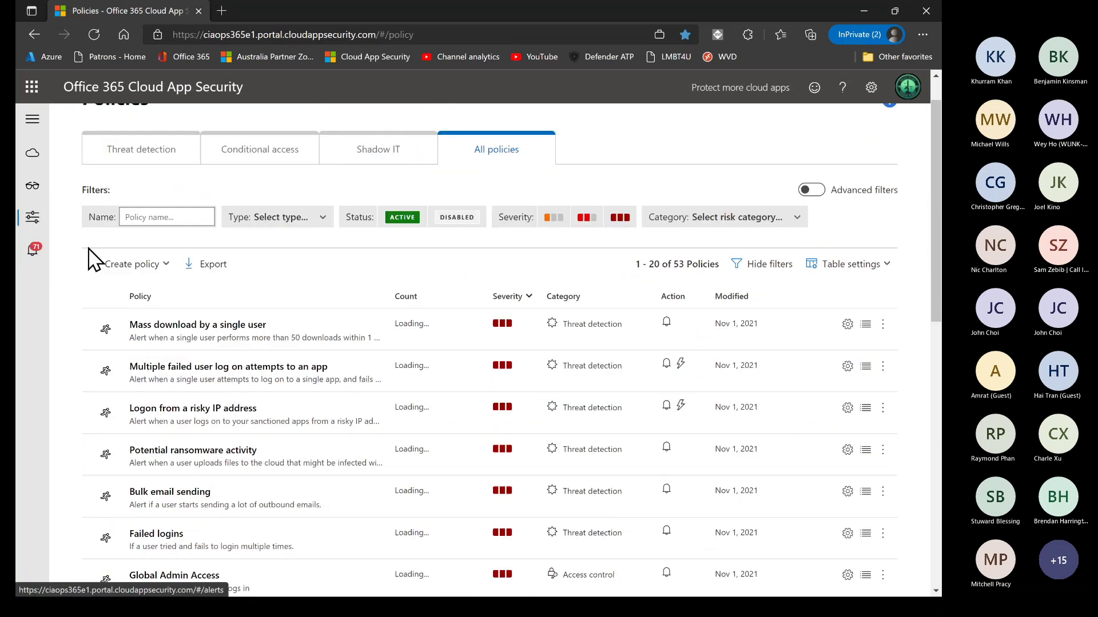
{"action": "scroll", "coordinate": [298, 440], "scroll_direction": "down", "scroll_amount": 7}
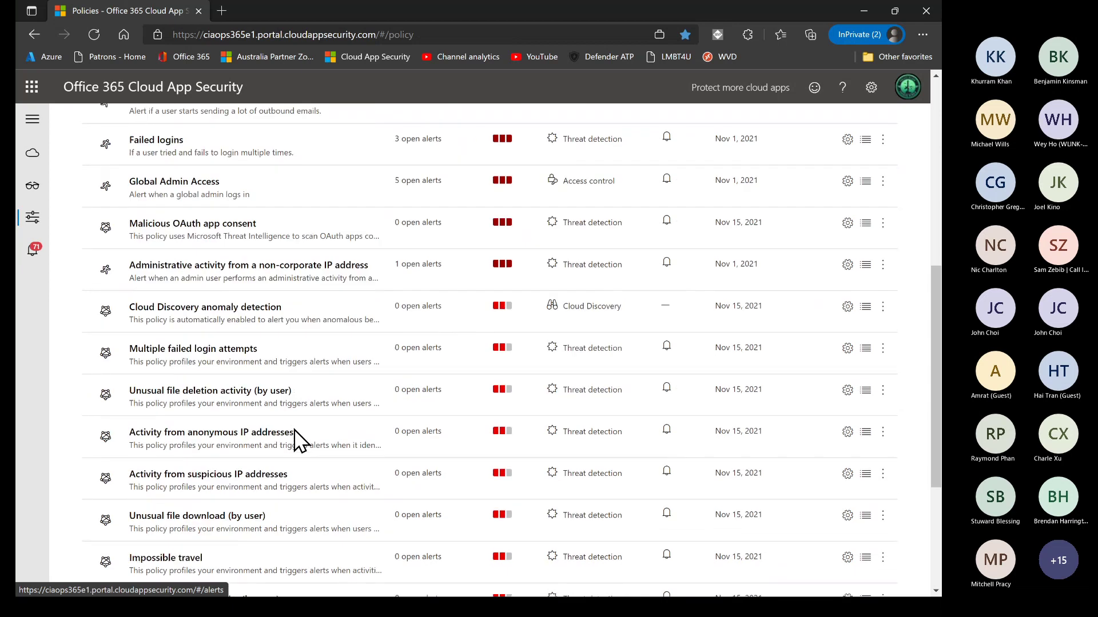
{"action": "scroll", "coordinate": [299, 440], "scroll_direction": "up", "scroll_amount": 7}
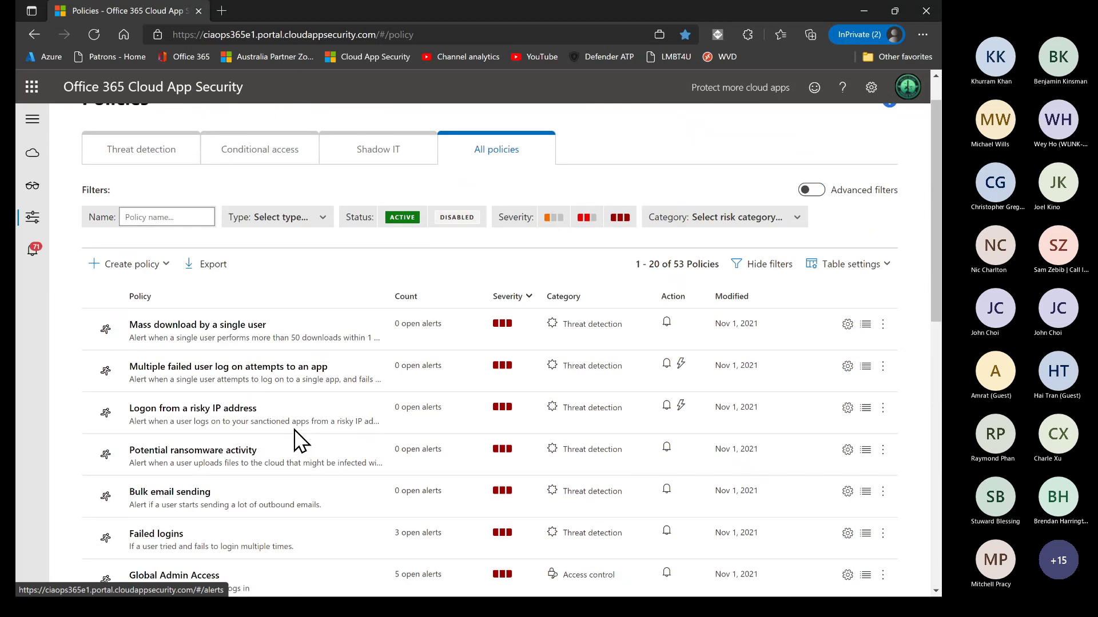
Open the Global Admin Access policy and review its filters, alerts and Office 365 governance actions
{"action": "scroll", "coordinate": [250, 457], "scroll_direction": "down", "scroll_amount": 4}
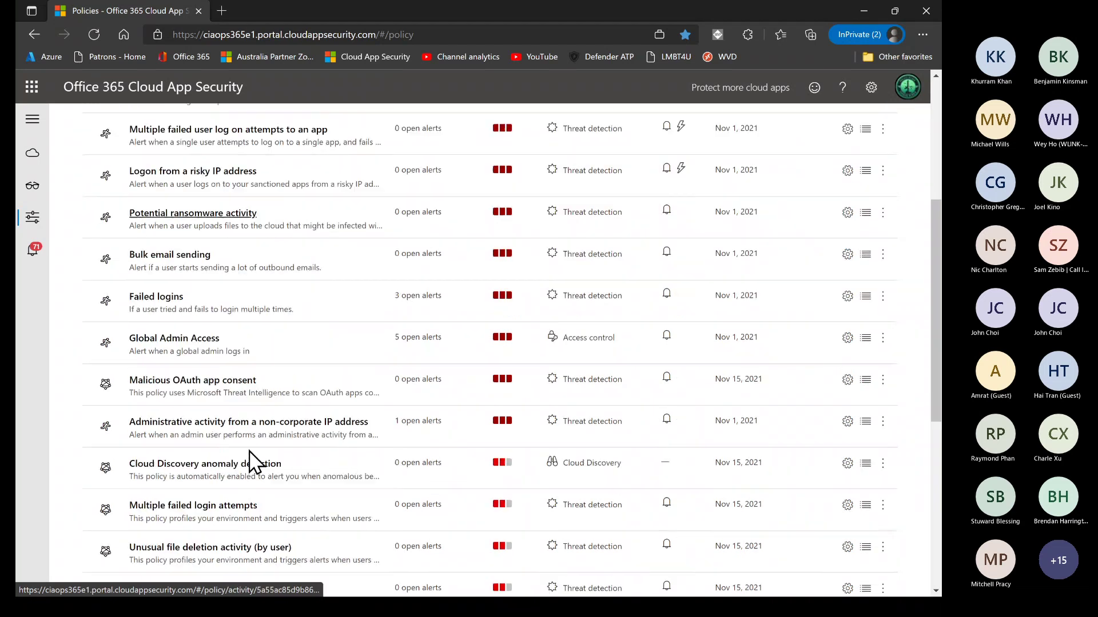
{"action": "left_click", "coordinate": [201, 348]}
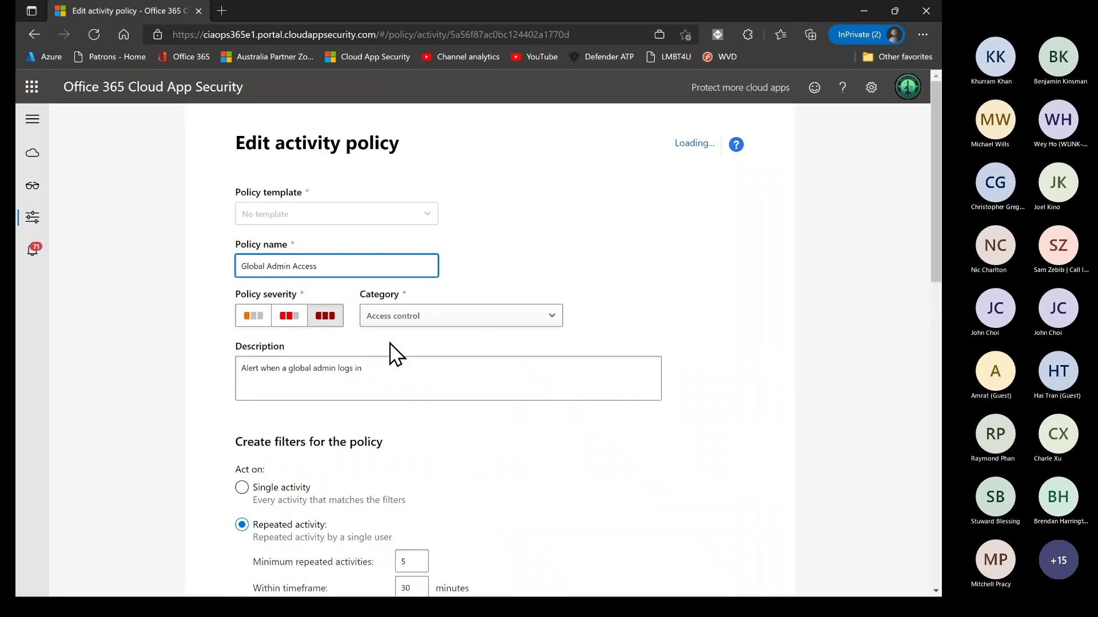
{"action": "scroll", "coordinate": [389, 352], "scroll_direction": "down", "scroll_amount": 7}
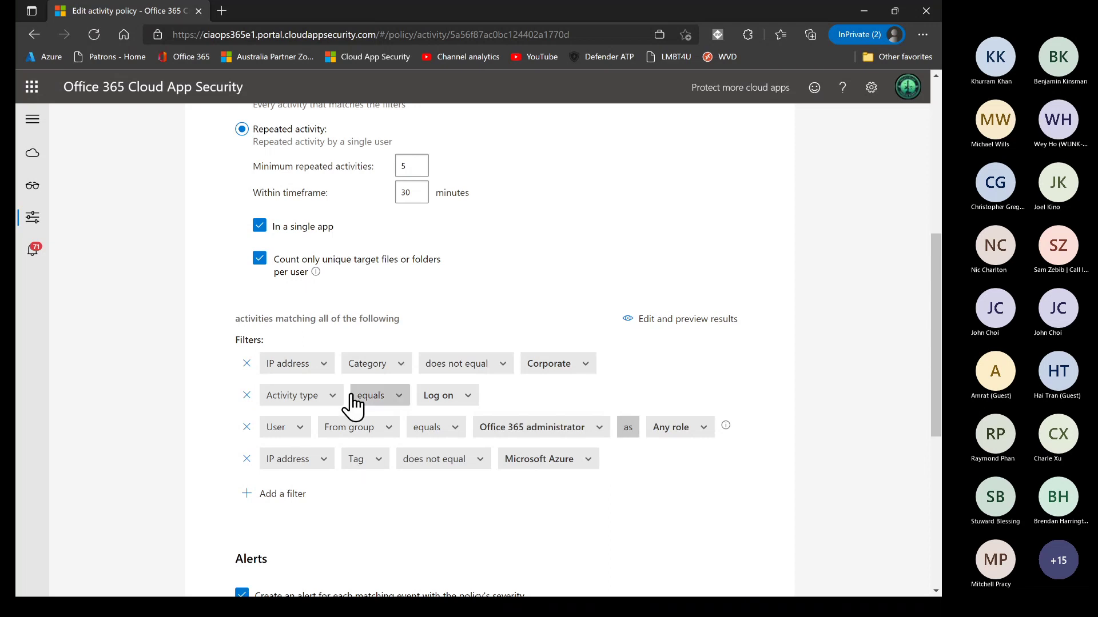
{"action": "scroll", "coordinate": [351, 406], "scroll_direction": "down", "scroll_amount": 4}
{"action": "scroll", "coordinate": [352, 406], "scroll_direction": "down", "scroll_amount": 3}
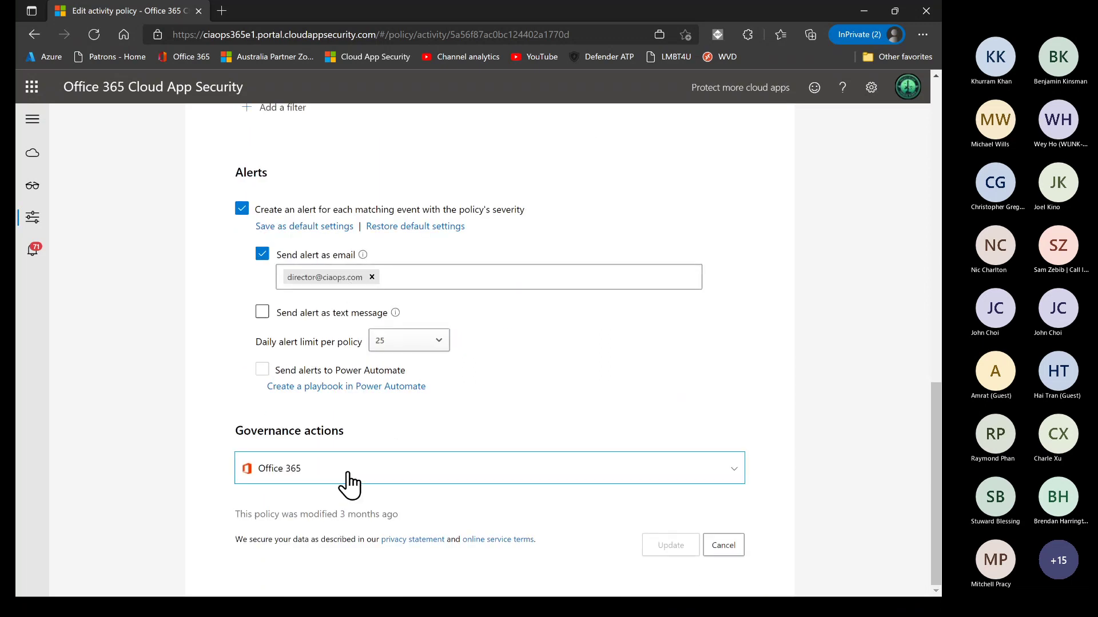
{"action": "left_click", "coordinate": [340, 469]}
{"action": "scroll", "coordinate": [424, 445], "scroll_direction": "down", "scroll_amount": 2}
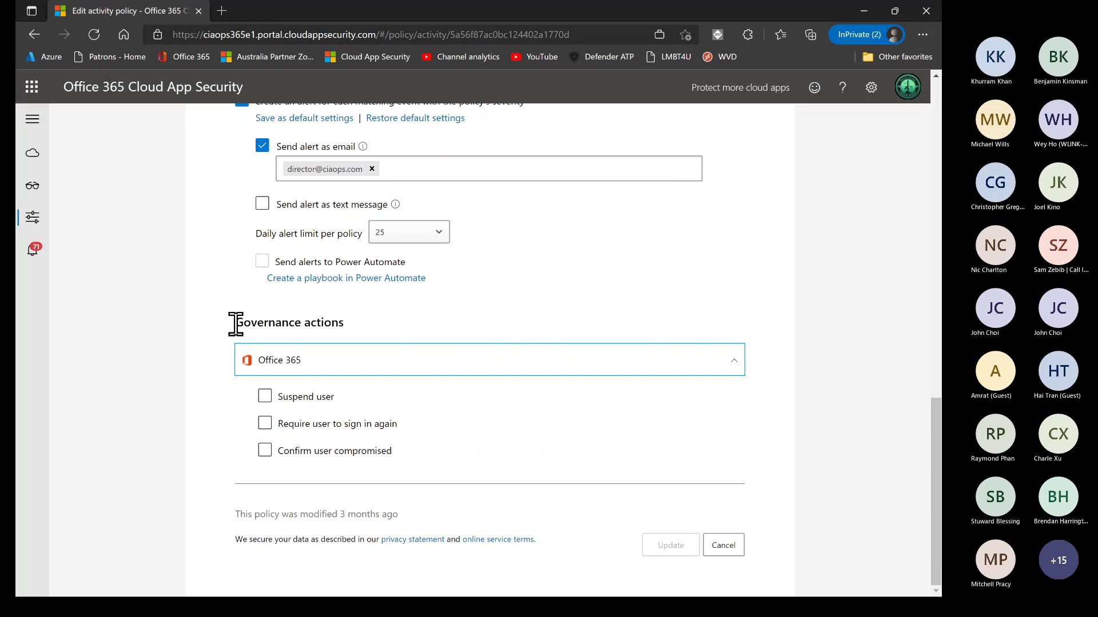
{"action": "scroll", "coordinate": [235, 324], "scroll_direction": "up", "scroll_amount": 15}
{"action": "scroll", "coordinate": [236, 324], "scroll_direction": "up", "scroll_amount": 2}
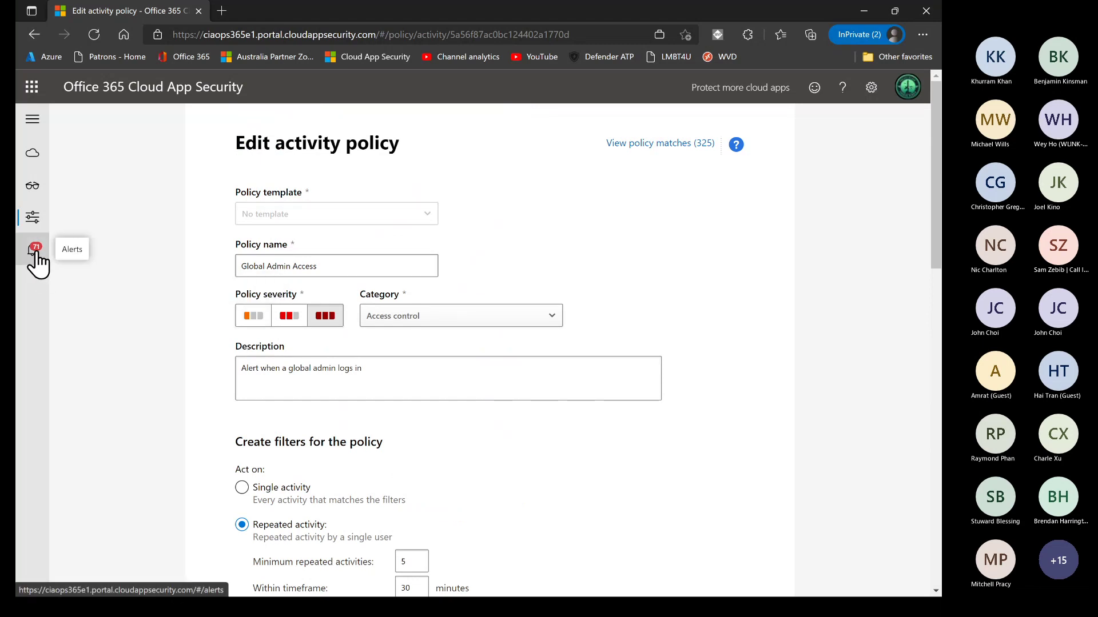
Open the Activity log and filter it to the Microsoft Teams app
{"action": "mouse_move", "coordinate": [35, 231]}
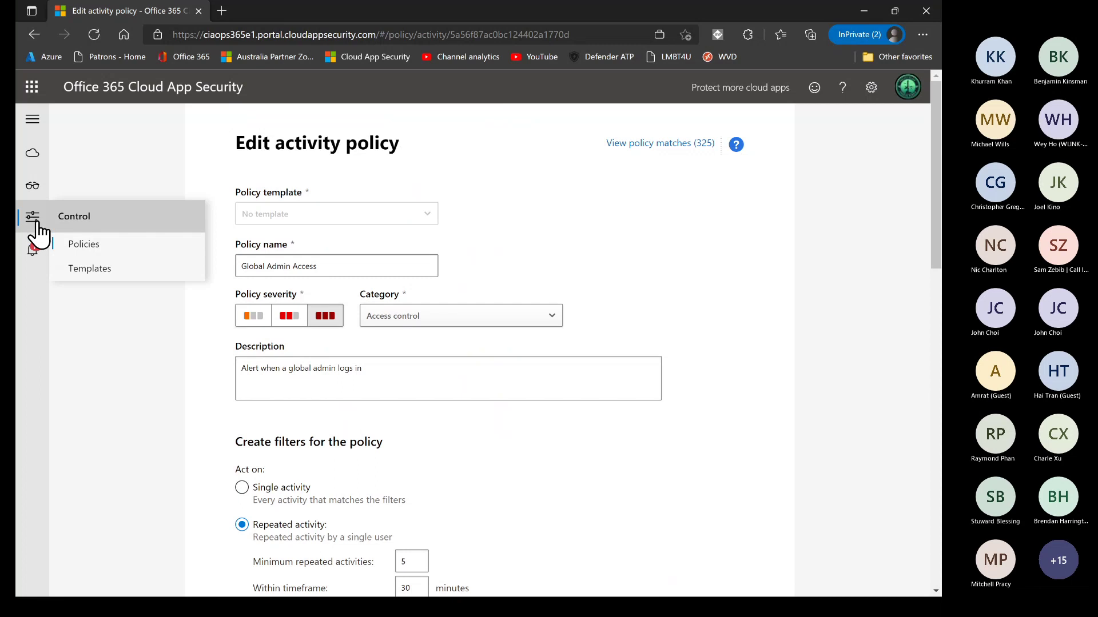
{"action": "mouse_move", "coordinate": [32, 188]}
{"action": "left_click", "coordinate": [99, 220]}
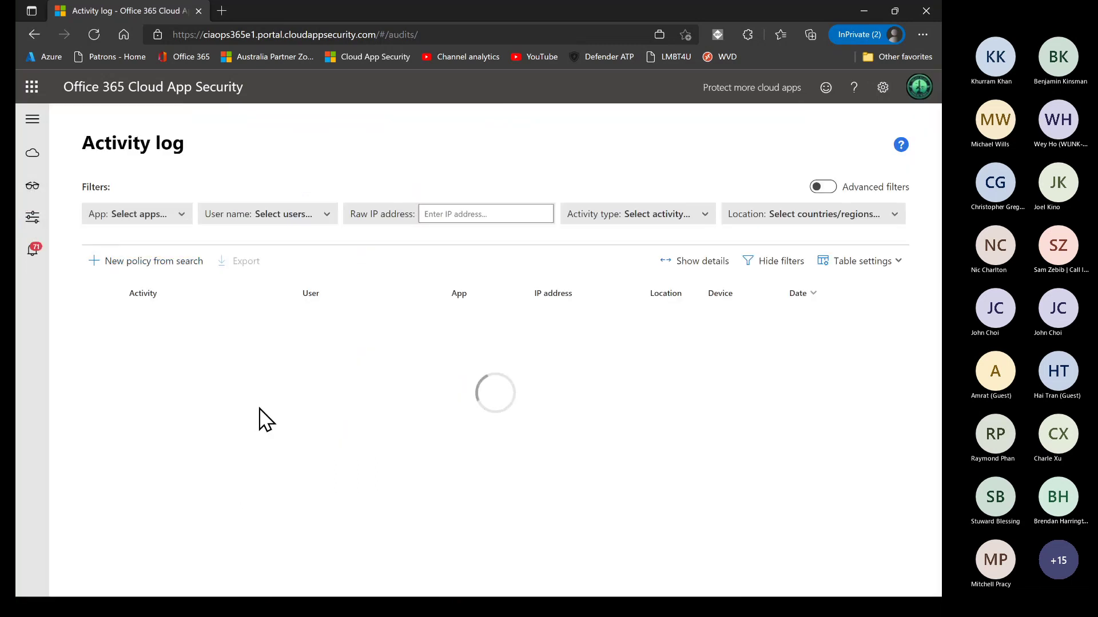
{"action": "scroll", "coordinate": [261, 420], "scroll_direction": "down", "scroll_amount": 7}
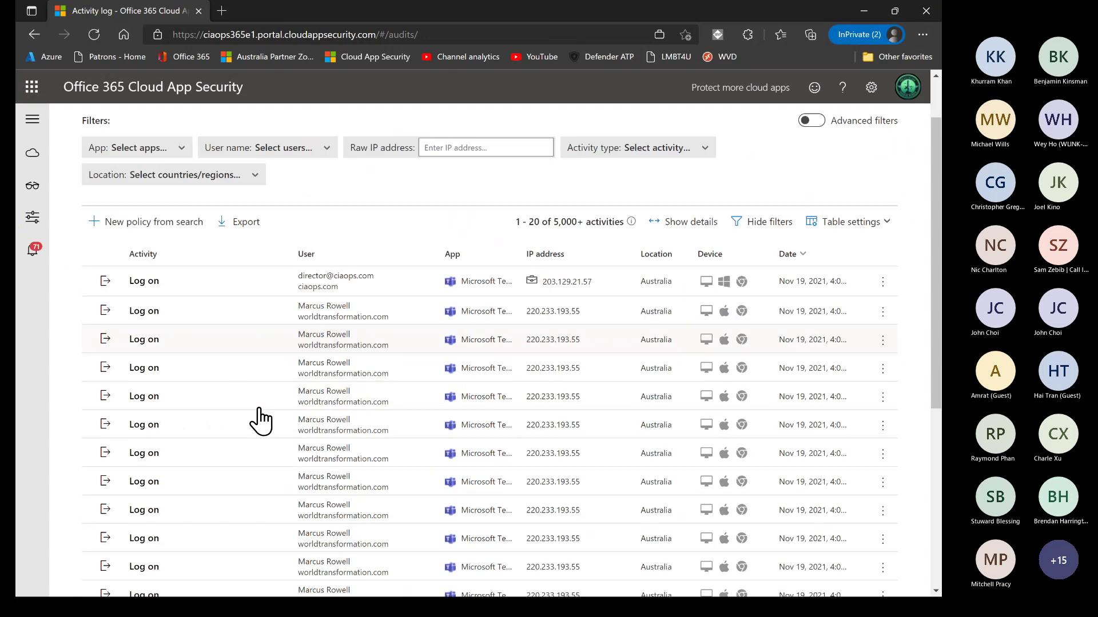
{"action": "scroll", "coordinate": [260, 420], "scroll_direction": "up", "scroll_amount": 10}
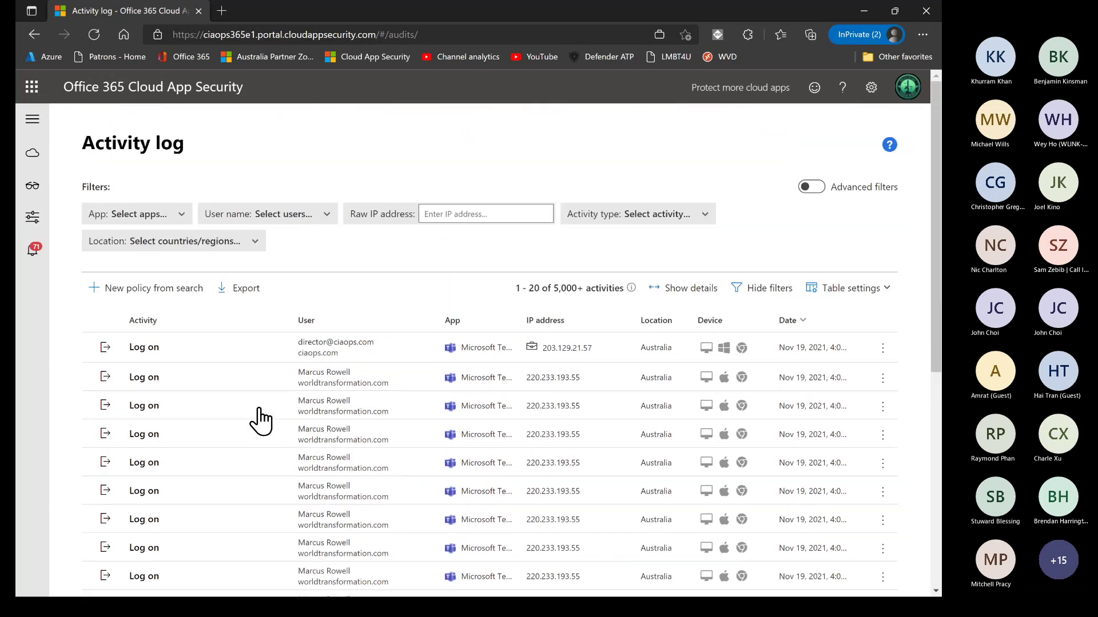
{"action": "left_click", "coordinate": [177, 228]}
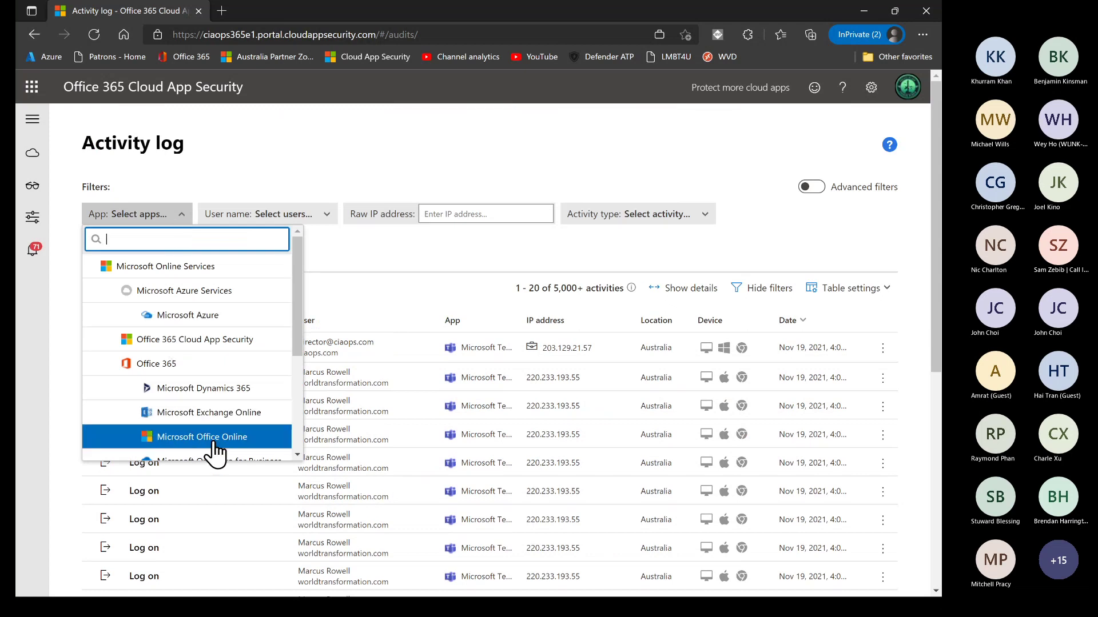
{"action": "scroll", "coordinate": [215, 451], "scroll_direction": "down", "scroll_amount": 3}
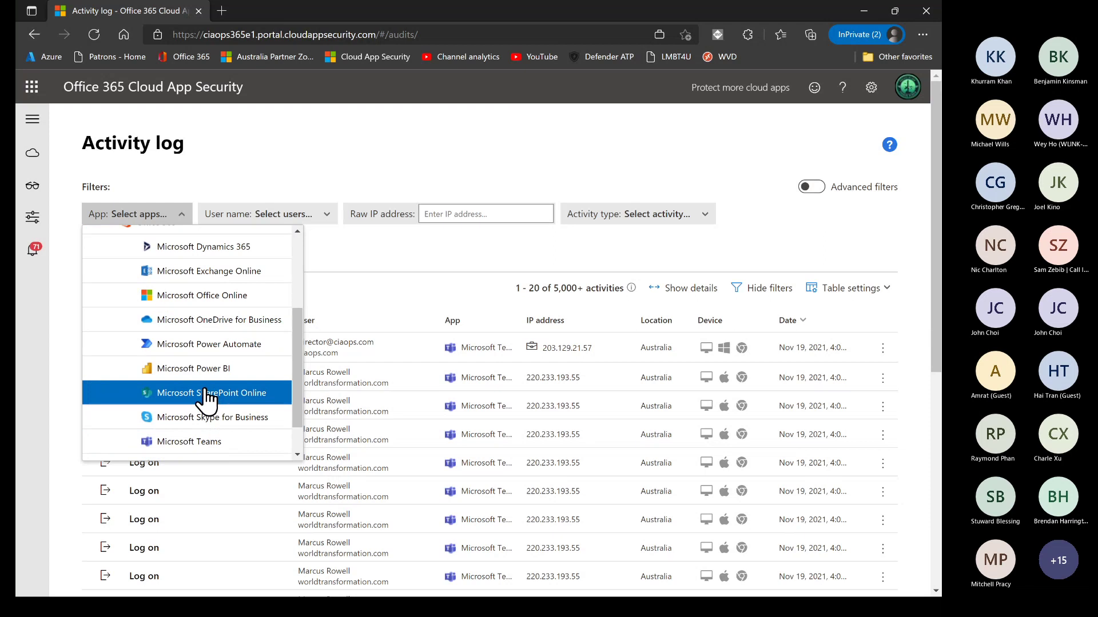
{"action": "left_click", "coordinate": [201, 442]}
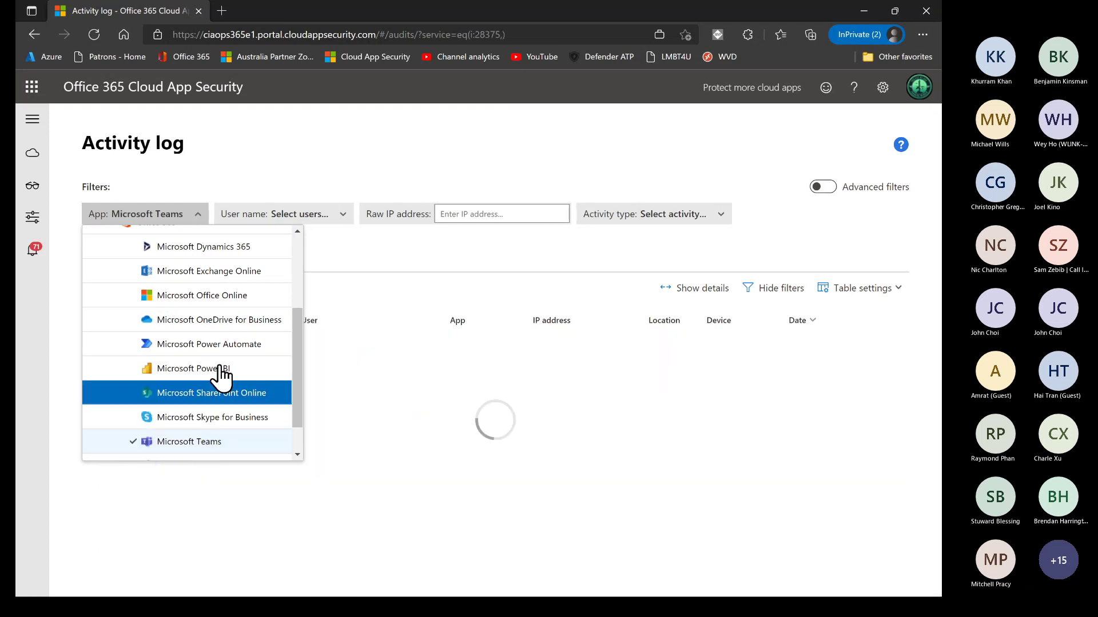
Filter the Activity log's user filter to the admin account
{"action": "left_click", "coordinate": [341, 217]}
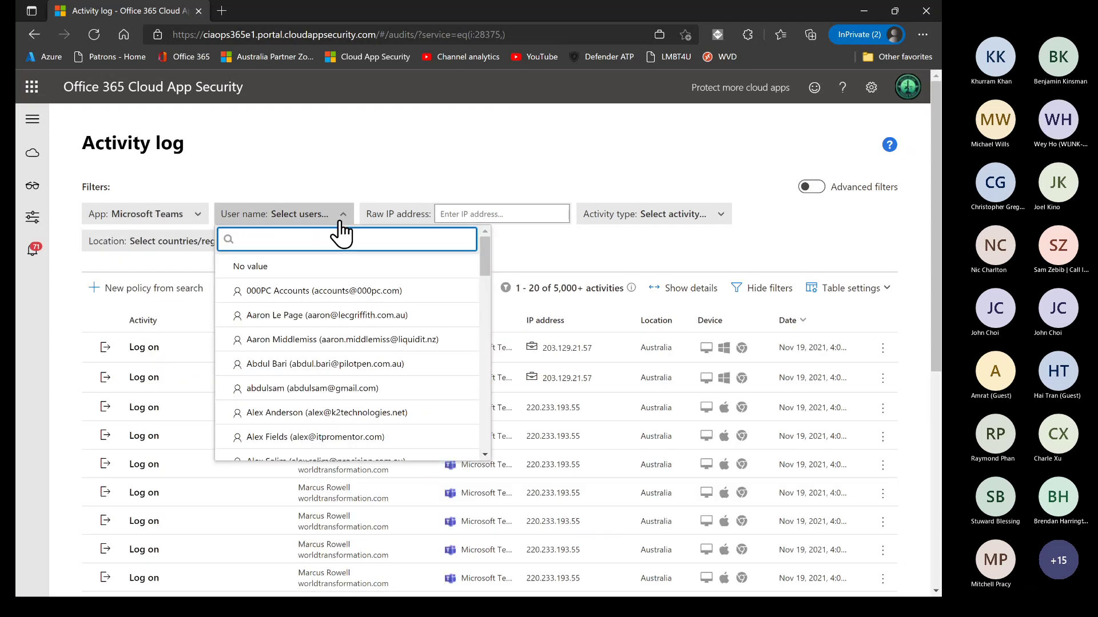
{"action": "type", "text": "admin@"}
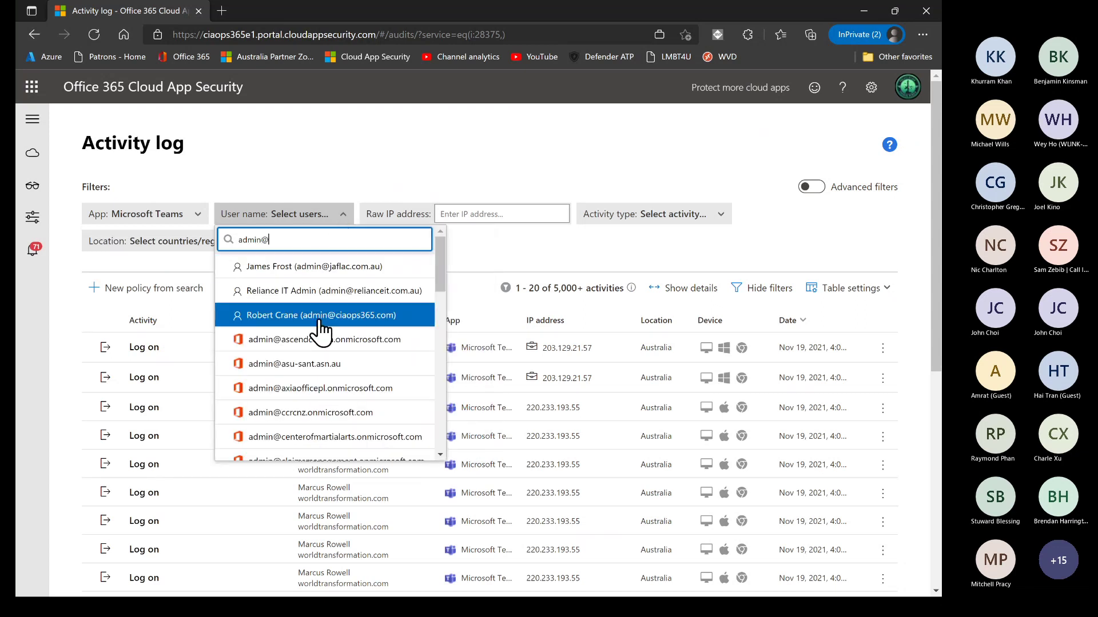
{"action": "left_click", "coordinate": [320, 324]}
{"action": "left_click", "coordinate": [506, 215]}
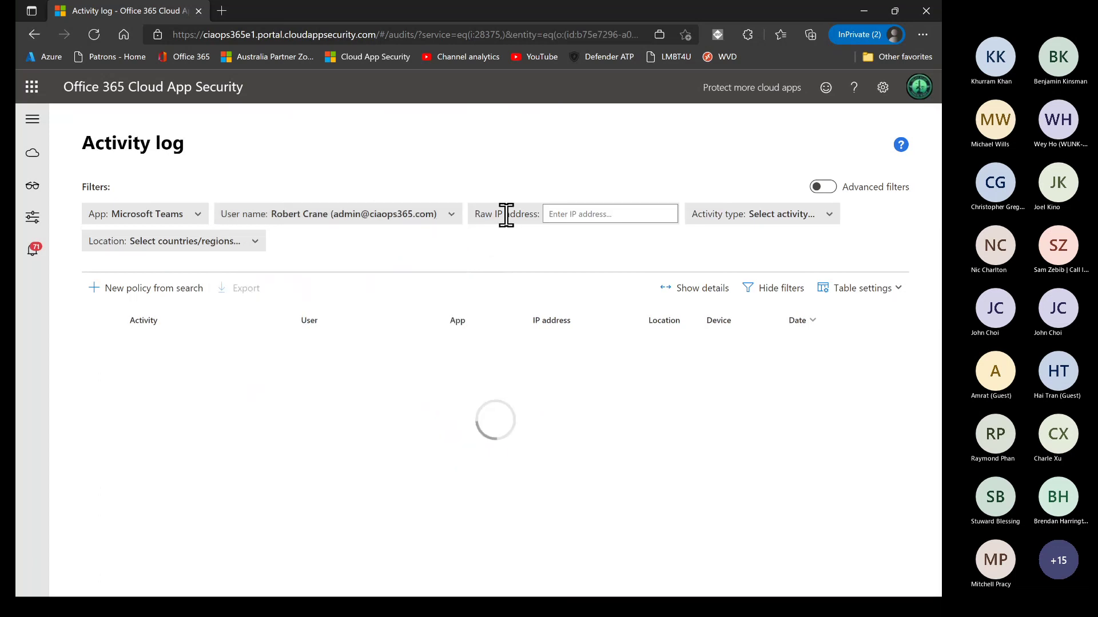
Filter to Download File activities, then reload the Activity log with all 5,000+ activities
{"action": "left_click", "coordinate": [764, 215]}
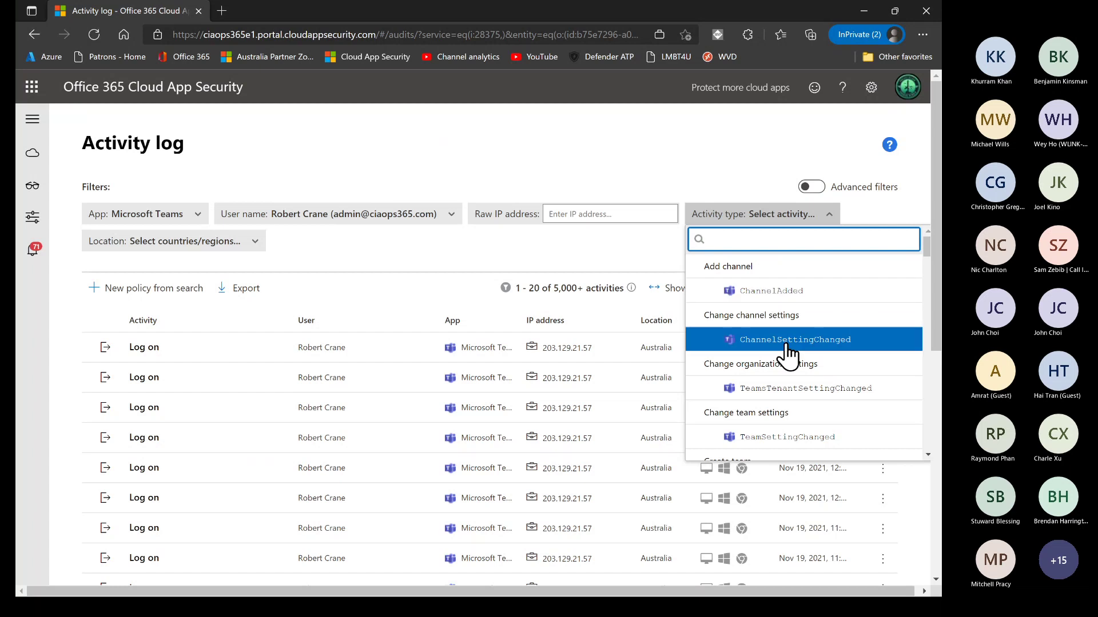
{"action": "scroll", "coordinate": [789, 372], "scroll_direction": "down", "scroll_amount": 2}
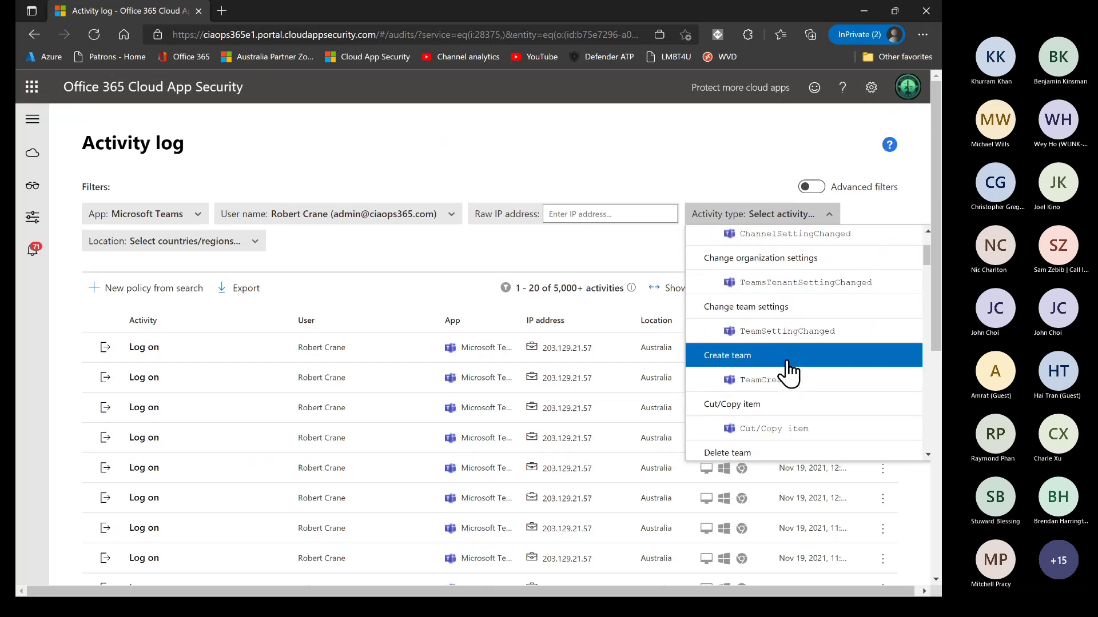
{"action": "scroll", "coordinate": [788, 434], "scroll_direction": "down", "scroll_amount": 2}
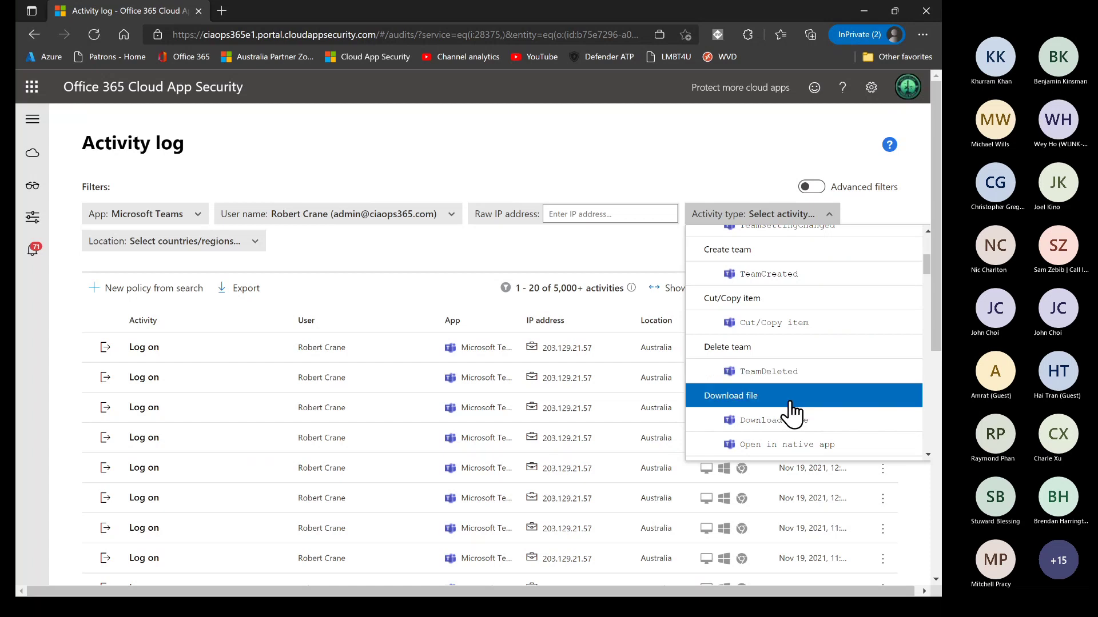
{"action": "left_click", "coordinate": [799, 428]}
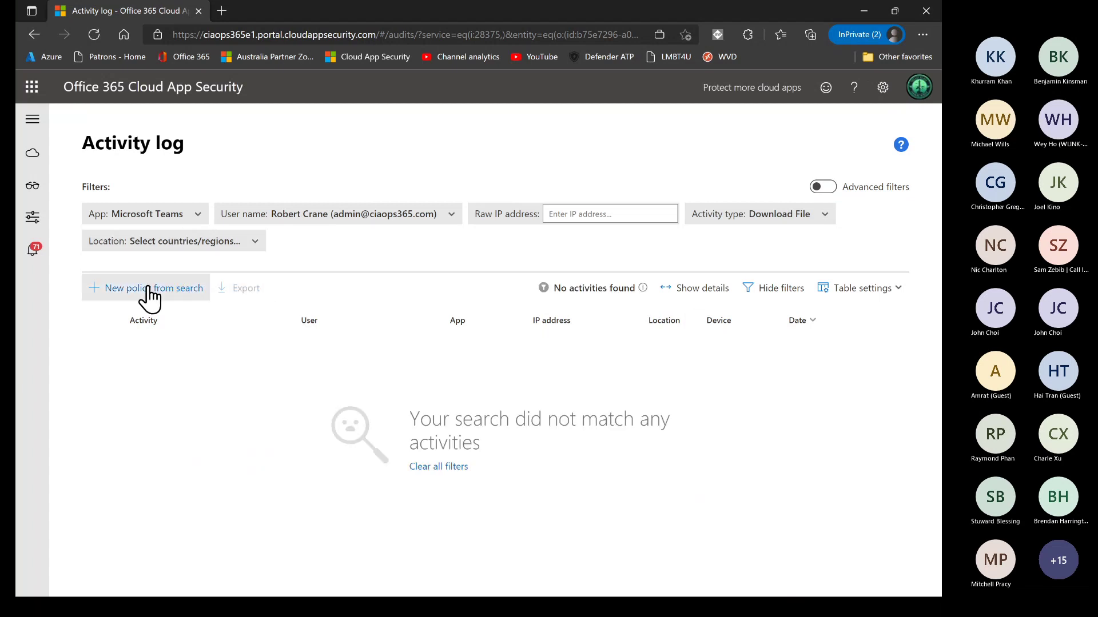
{"action": "left_click", "coordinate": [826, 188]}
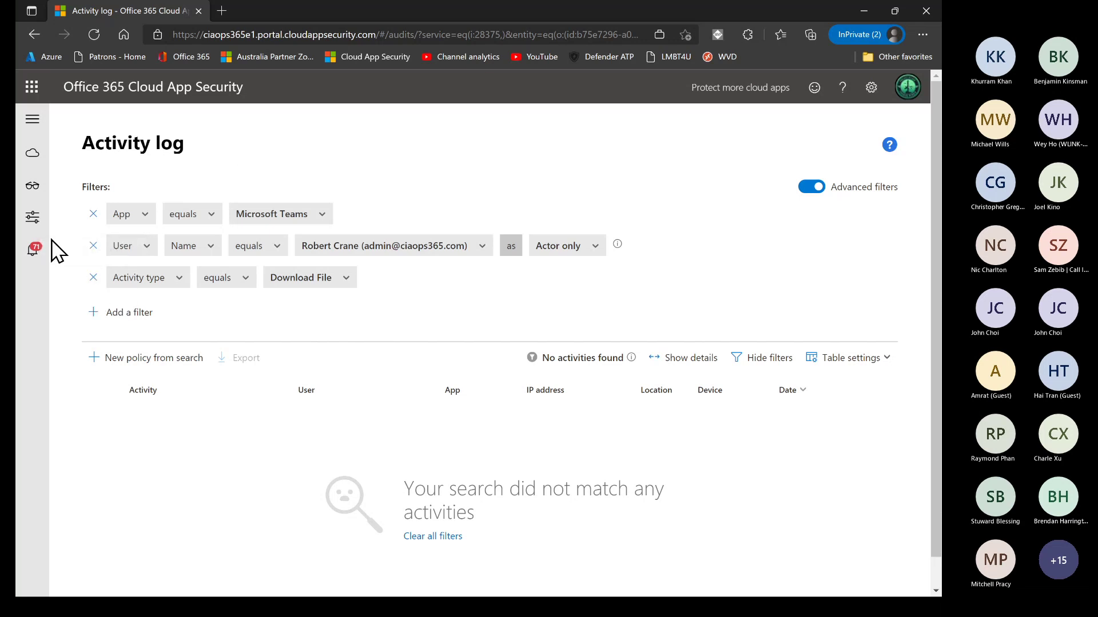
{"action": "mouse_move", "coordinate": [35, 192]}
{"action": "left_click", "coordinate": [86, 217]}
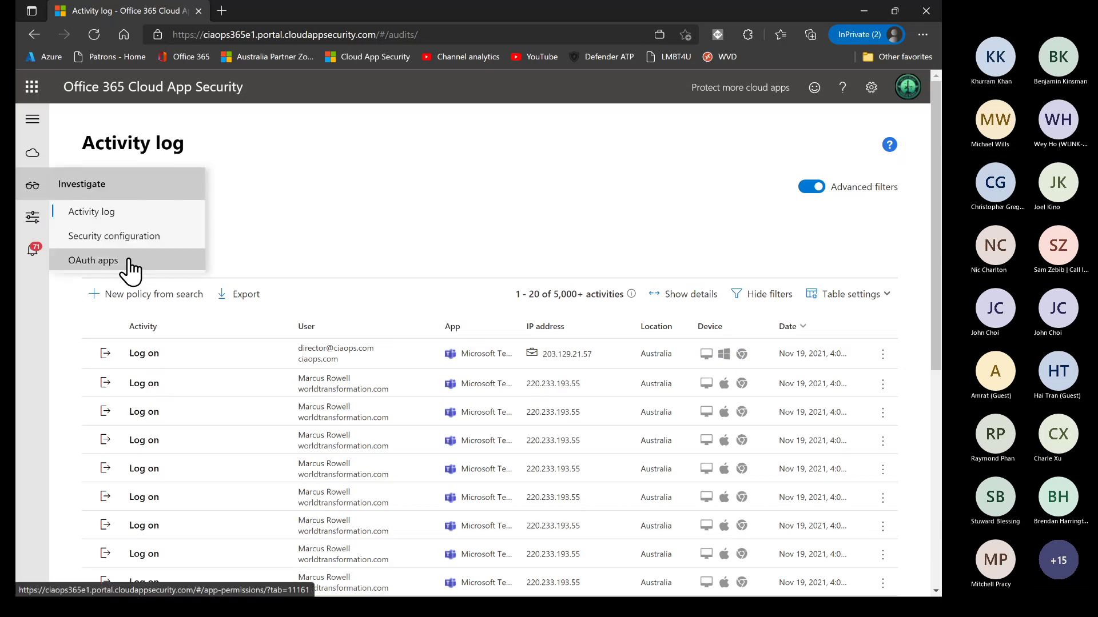
Open Investigate > OAuth apps and browse the 64 authorized apps and their permission levels
{"action": "left_click", "coordinate": [130, 271]}
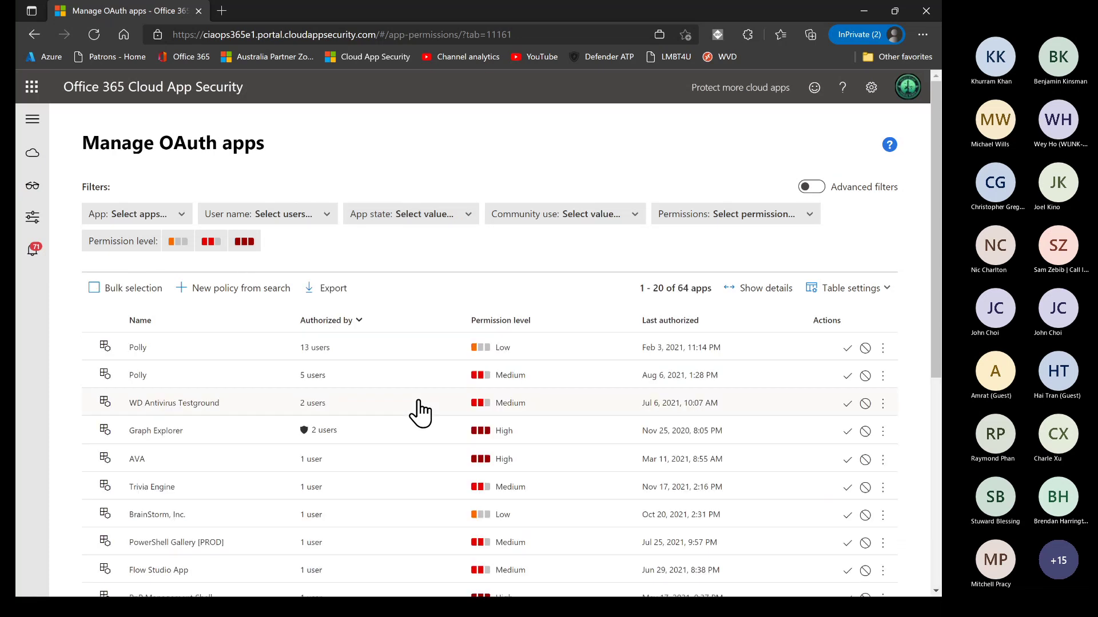
{"action": "scroll", "coordinate": [417, 412], "scroll_direction": "down", "scroll_amount": 10}
{"action": "scroll", "coordinate": [417, 412], "scroll_direction": "up", "scroll_amount": 10}
Open the Discovery dashboard, preview its sample report, then close the sample report
{"action": "mouse_move", "coordinate": [35, 163]}
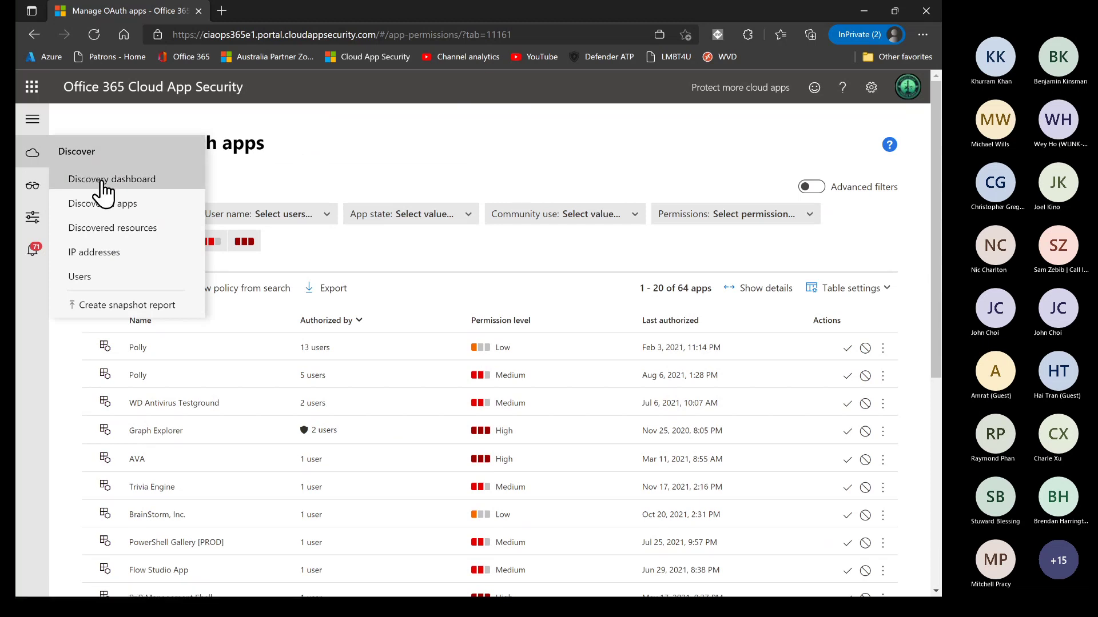
{"action": "left_click", "coordinate": [104, 180]}
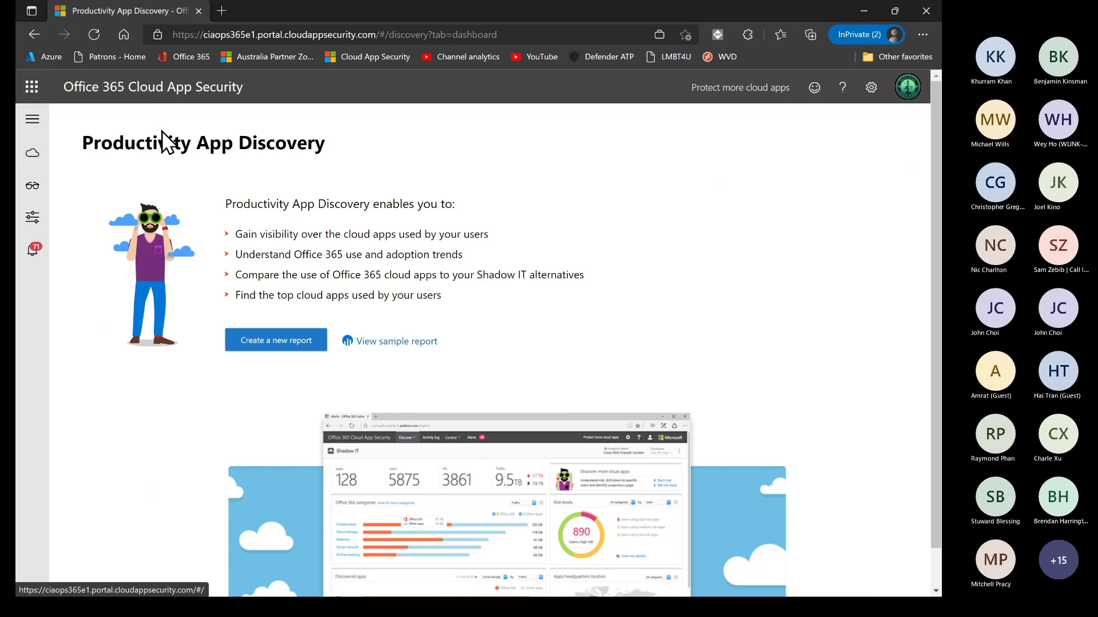
{"action": "scroll", "coordinate": [403, 418], "scroll_direction": "down", "scroll_amount": 1}
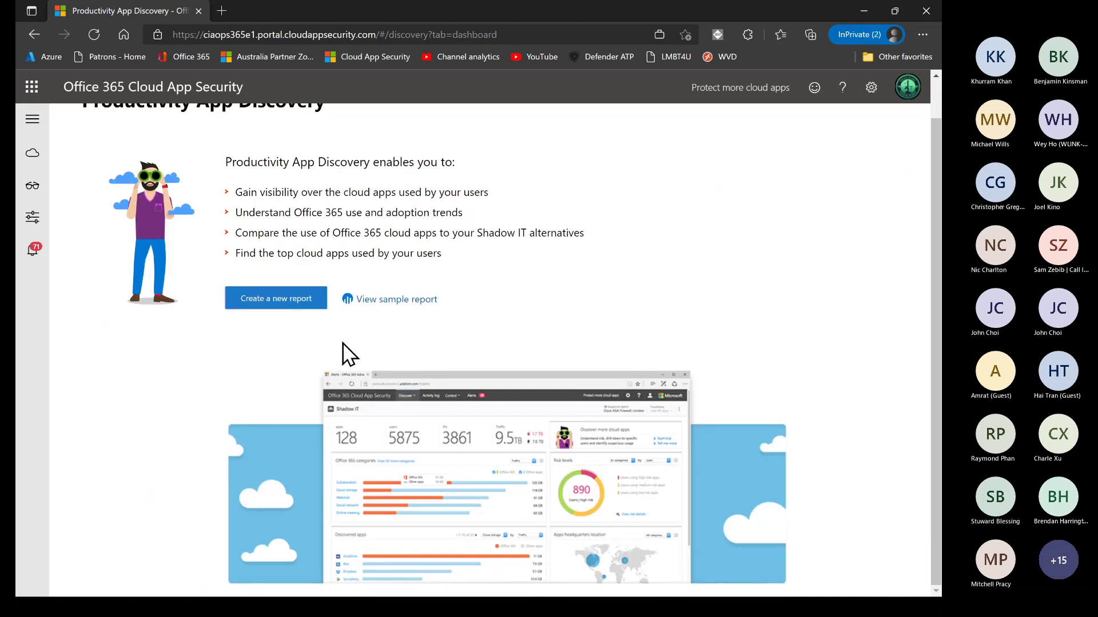
{"action": "left_click", "coordinate": [391, 300]}
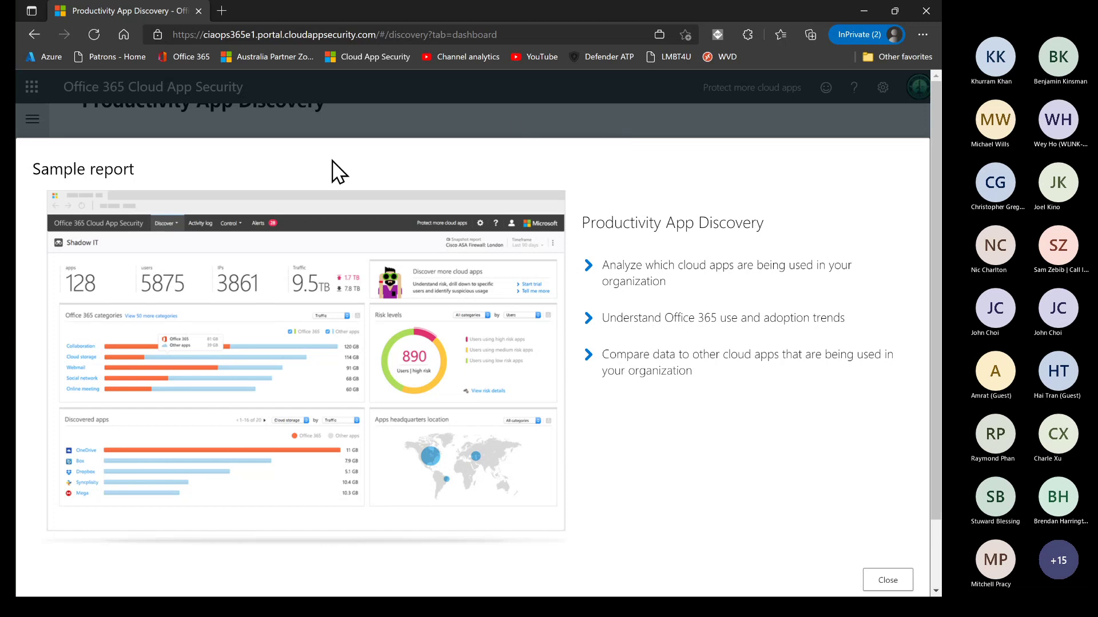
{"action": "left_click", "coordinate": [359, 115]}
{"action": "scroll", "coordinate": [132, 451], "scroll_direction": "up", "scroll_amount": 1}
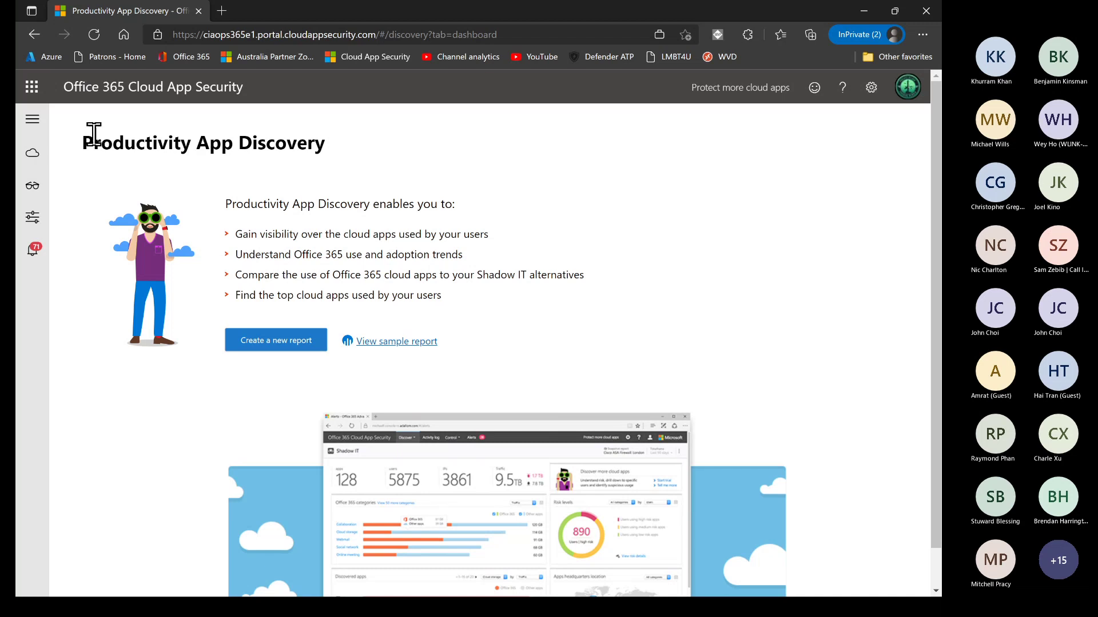
Open a new browser tab and go to blog.ciaops.com
{"action": "left_click", "coordinate": [220, 15]}
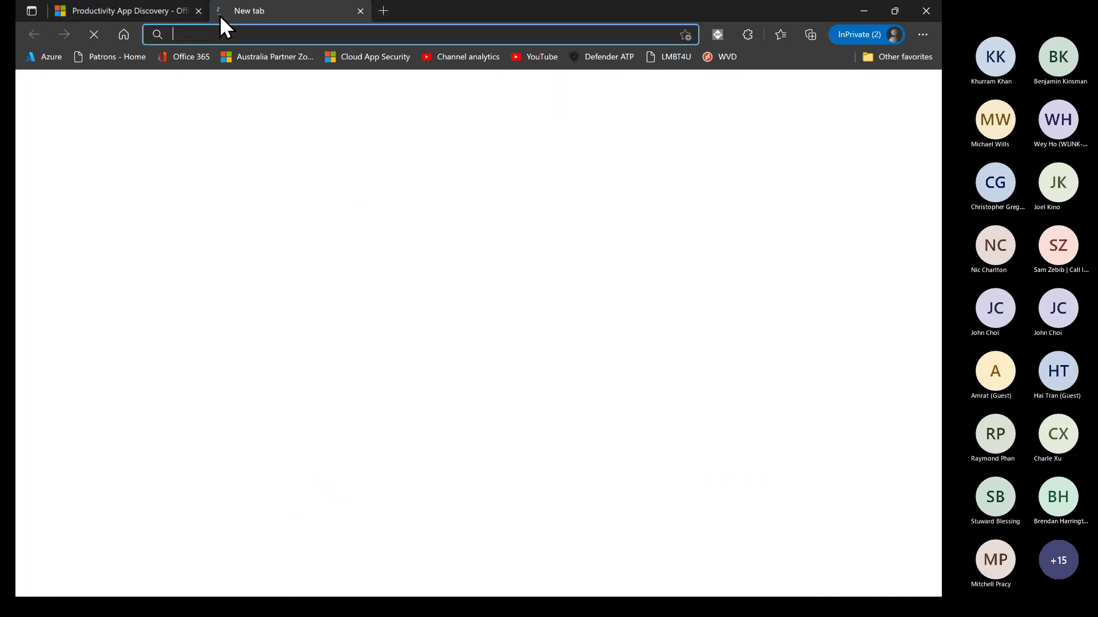
{"action": "type", "text": "blog"}
{"action": "key", "text": "Return"}
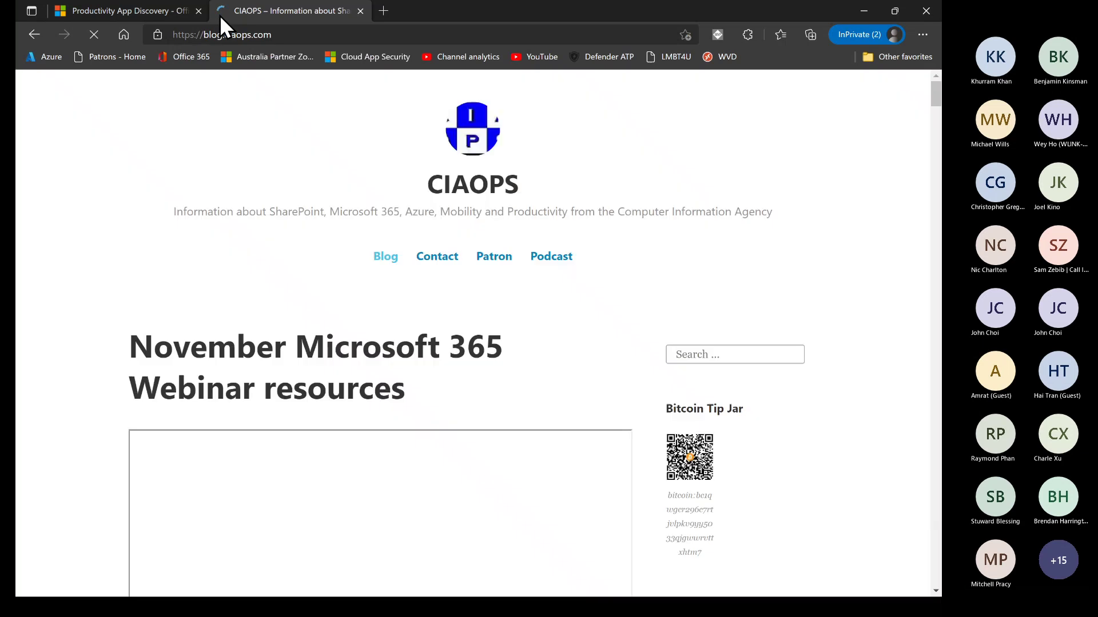
Search the blog for 'cloud app security' and open the Cloud App Discovery/Security post
{"action": "left_click", "coordinate": [700, 355]}
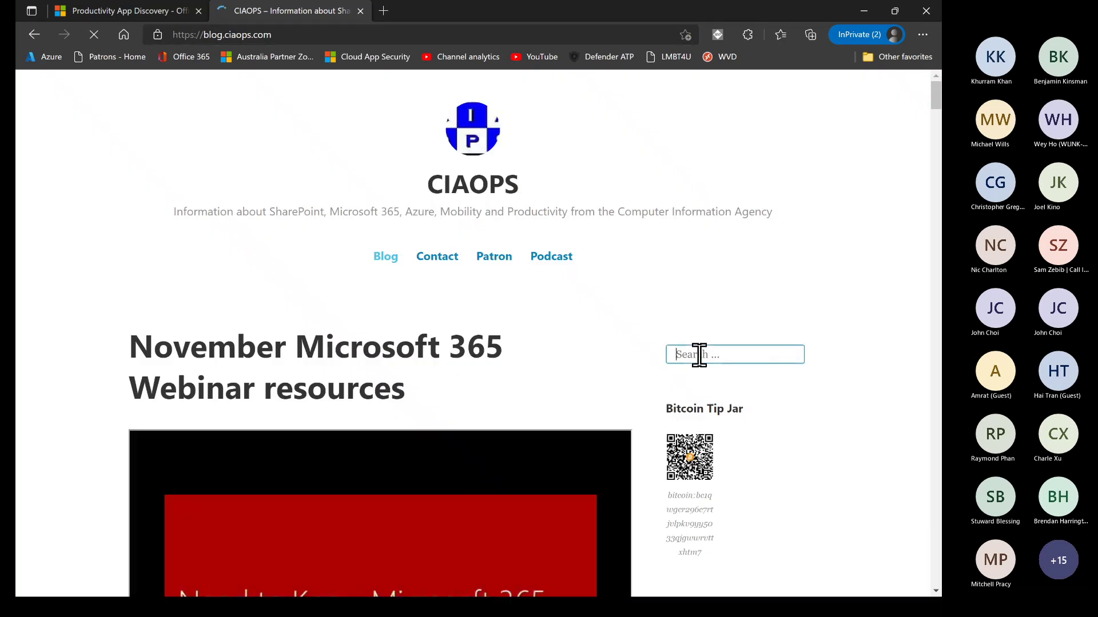
{"action": "type", "text": "cloud app "}
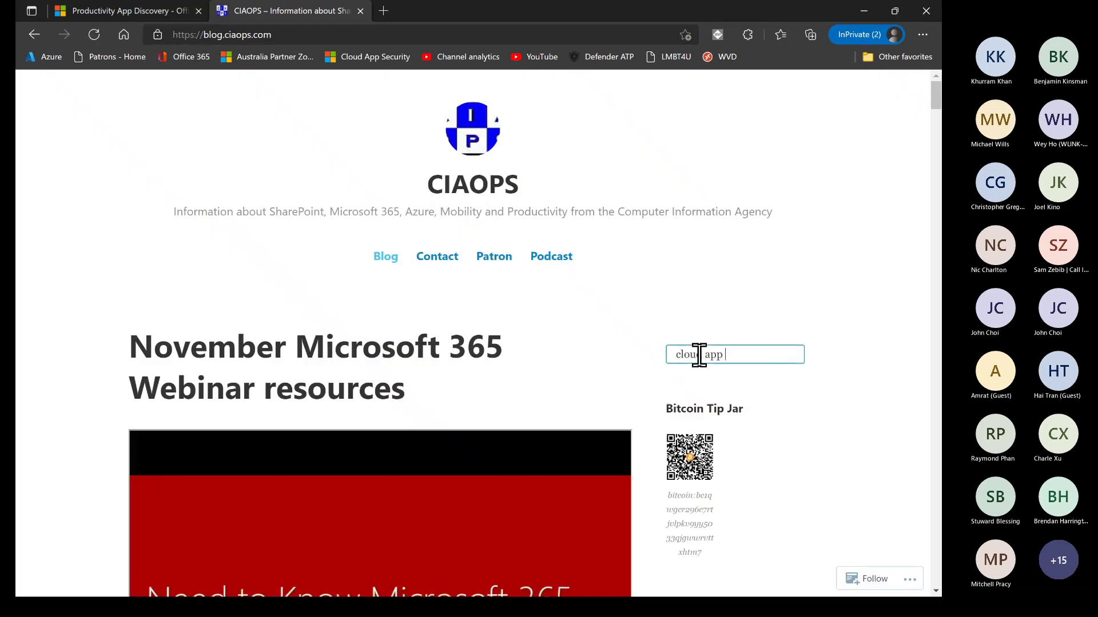
{"action": "type", "text": "security"}
{"action": "key", "text": "Return"}
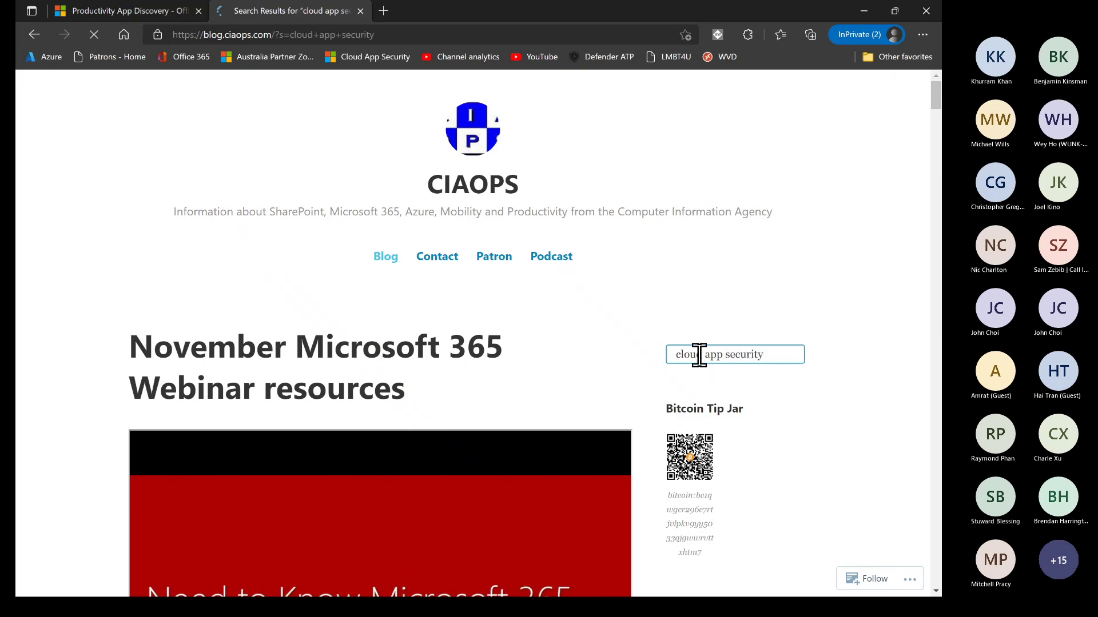
{"action": "scroll", "coordinate": [327, 438], "scroll_direction": "down", "scroll_amount": 1}
{"action": "scroll", "coordinate": [327, 437], "scroll_direction": "down", "scroll_amount": 11}
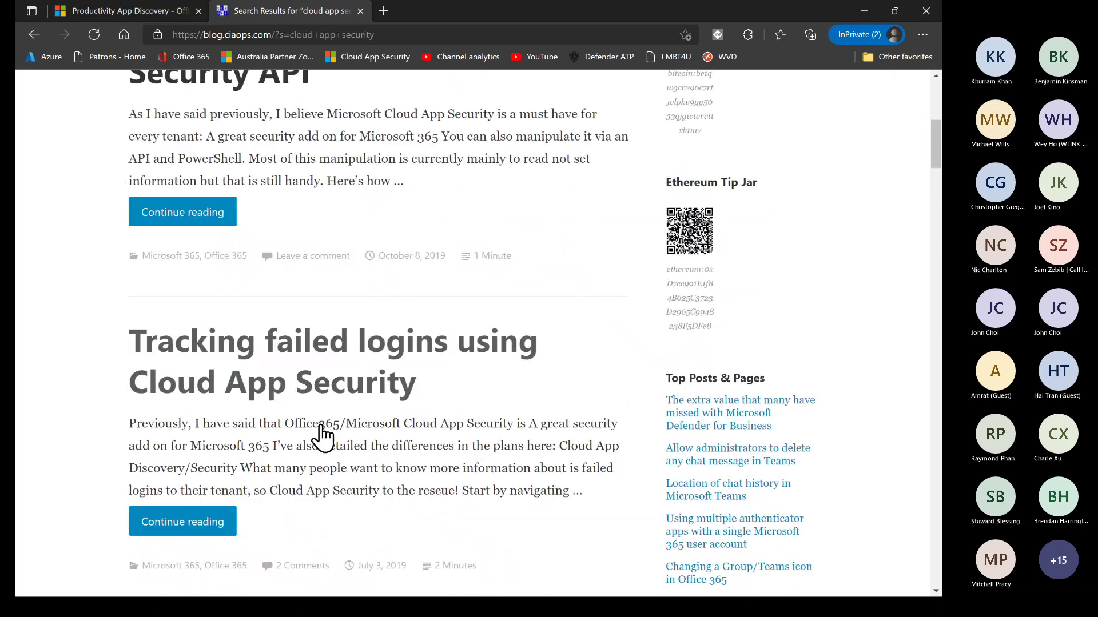
{"action": "scroll", "coordinate": [320, 423], "scroll_direction": "down", "scroll_amount": 3}
{"action": "left_click", "coordinate": [322, 380]}
{"action": "left_click", "coordinate": [339, 35]}
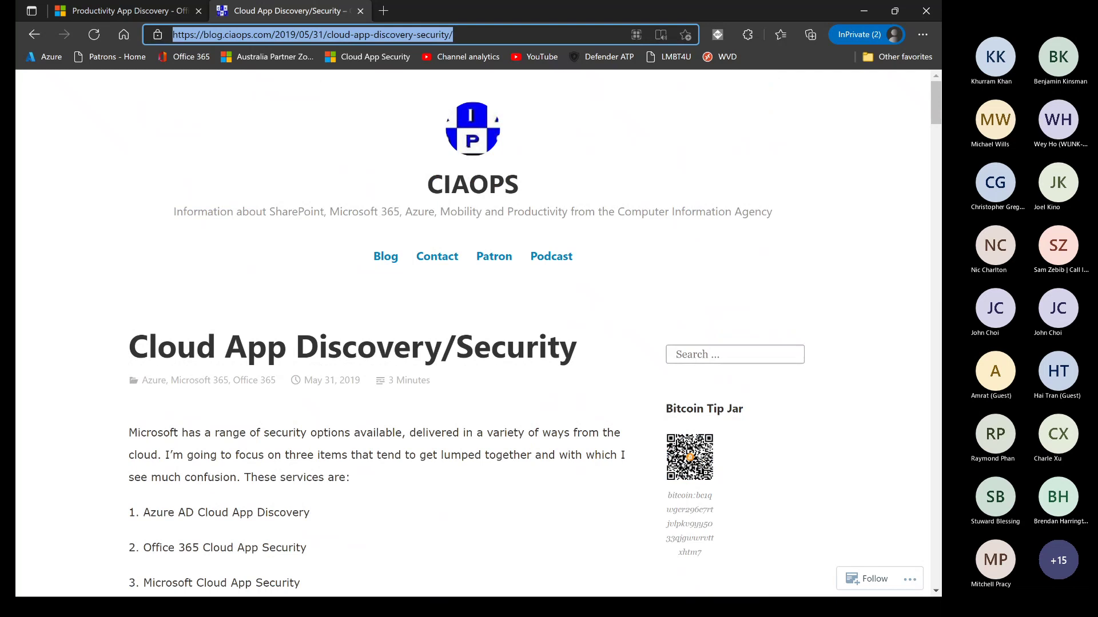
Copy the article's address and highlight the Azure AD Cloud App Discovery and Microsoft Cloud App Security items
{"action": "key", "text": "alt+Tab"}
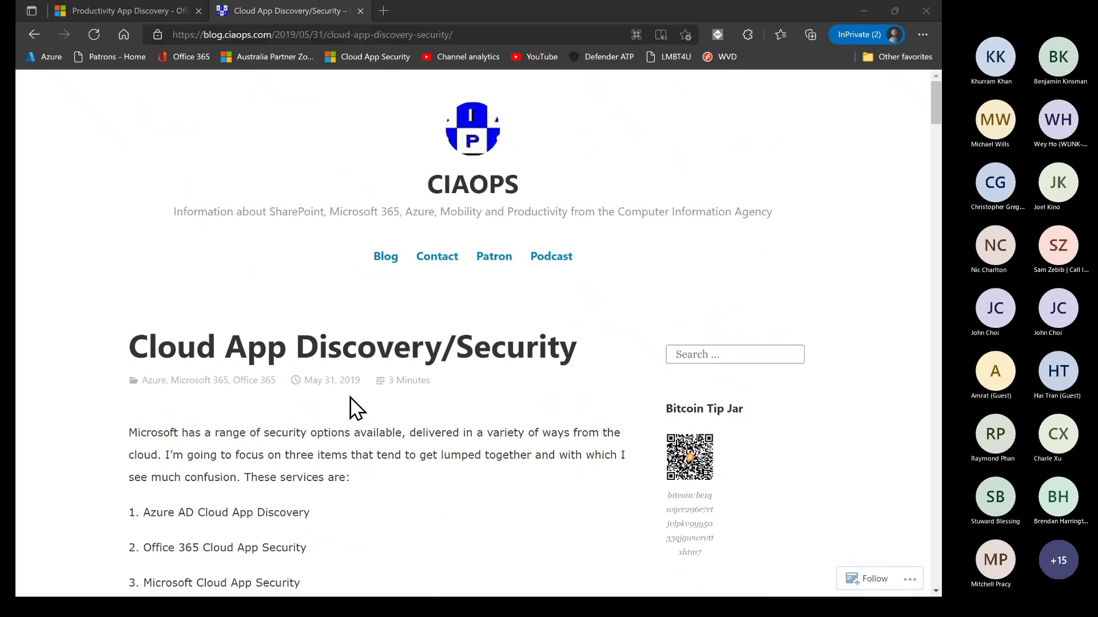
{"action": "scroll", "coordinate": [351, 403], "scroll_direction": "down", "scroll_amount": 4}
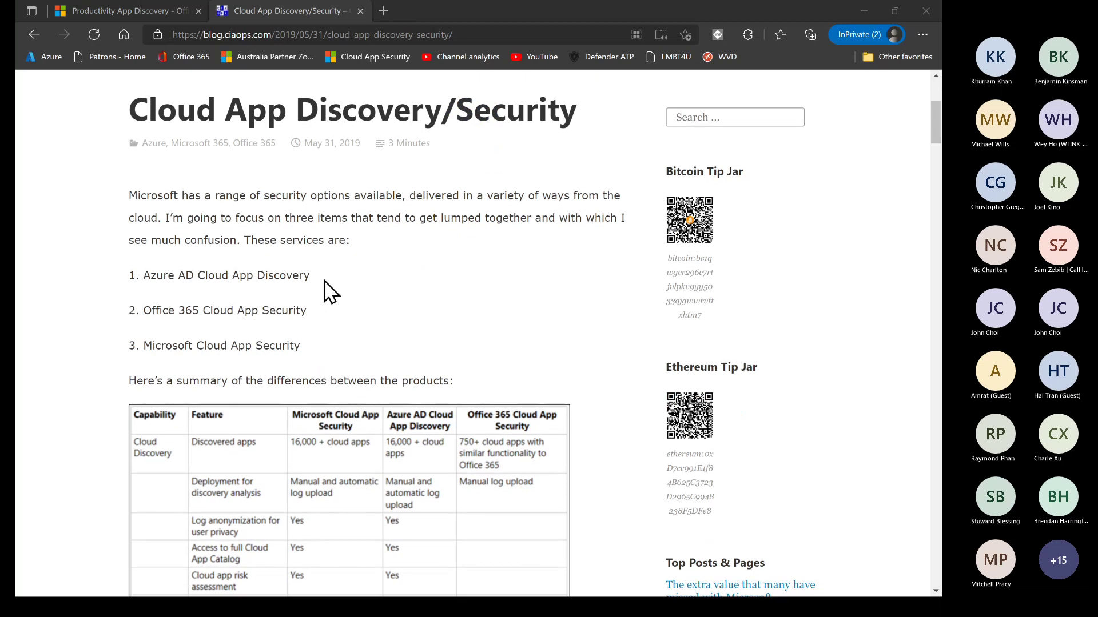
{"action": "left_click_drag", "start_coordinate": [323, 279], "coordinate": [132, 276]}
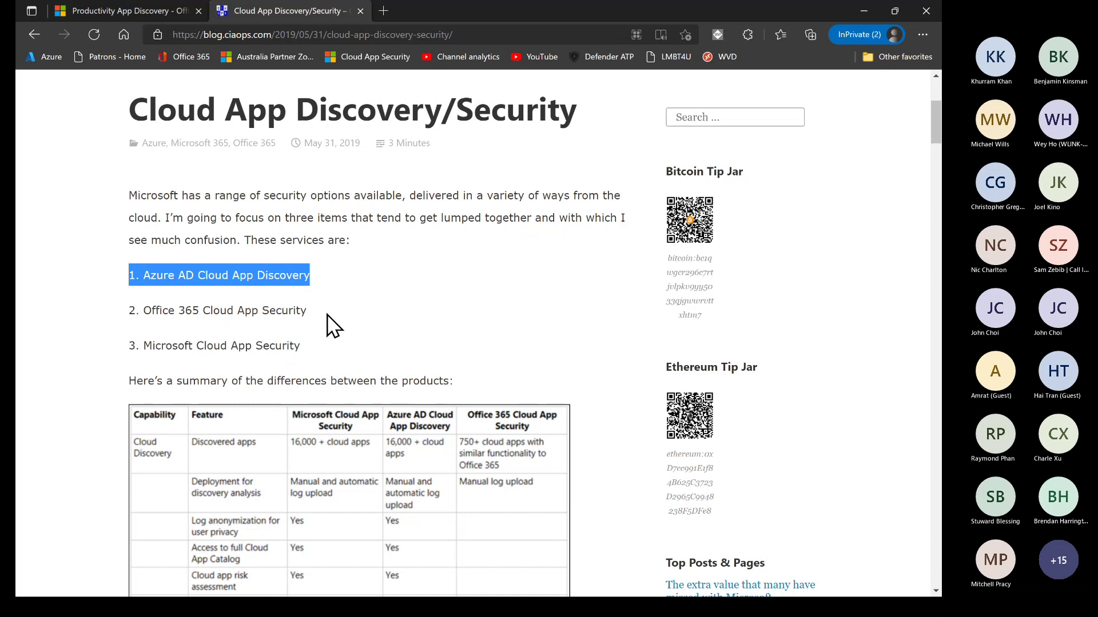
{"action": "left_click_drag", "start_coordinate": [297, 346], "coordinate": [121, 348]}
Scroll through the comparison table, then close the blog article tab
{"action": "scroll", "coordinate": [217, 395], "scroll_direction": "down", "scroll_amount": 4}
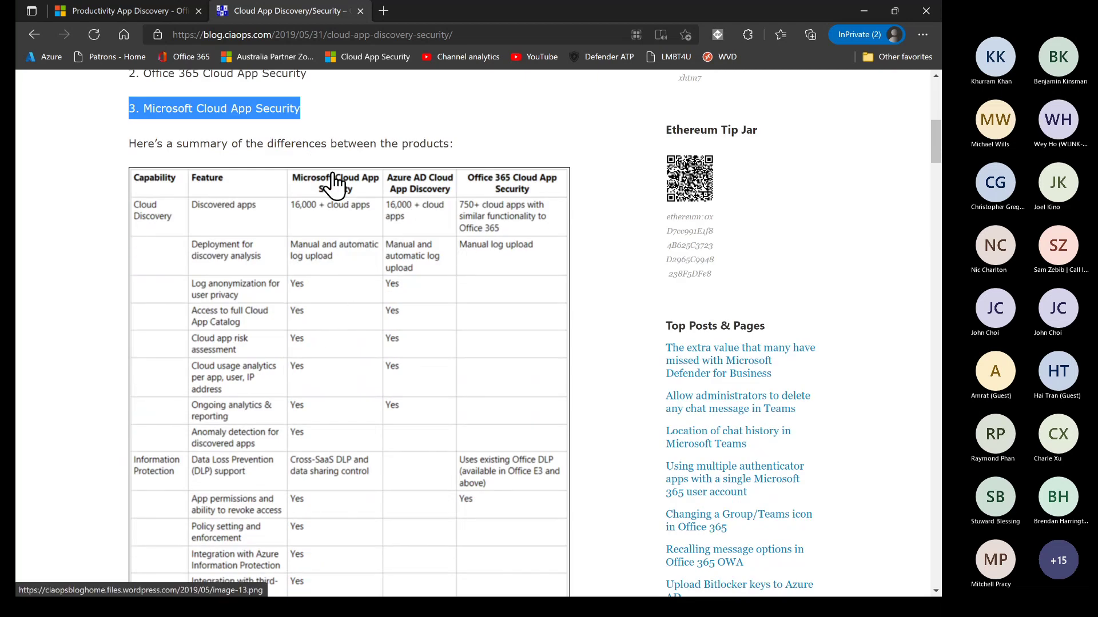
{"action": "scroll", "coordinate": [336, 252], "scroll_direction": "down", "scroll_amount": 7}
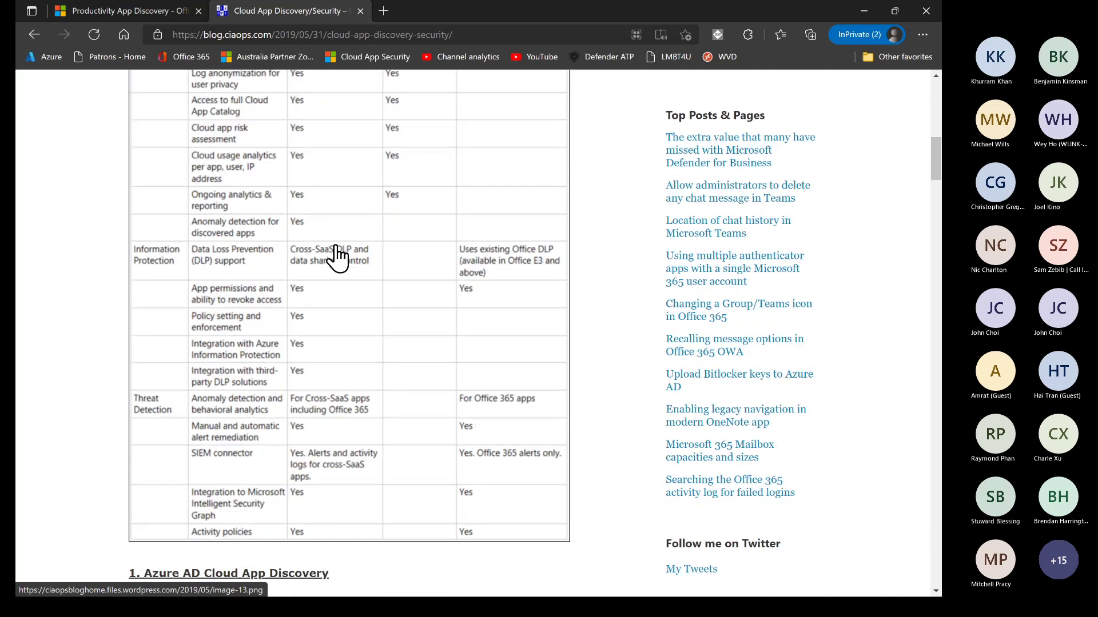
{"action": "scroll", "coordinate": [336, 257], "scroll_direction": "up", "scroll_amount": 8}
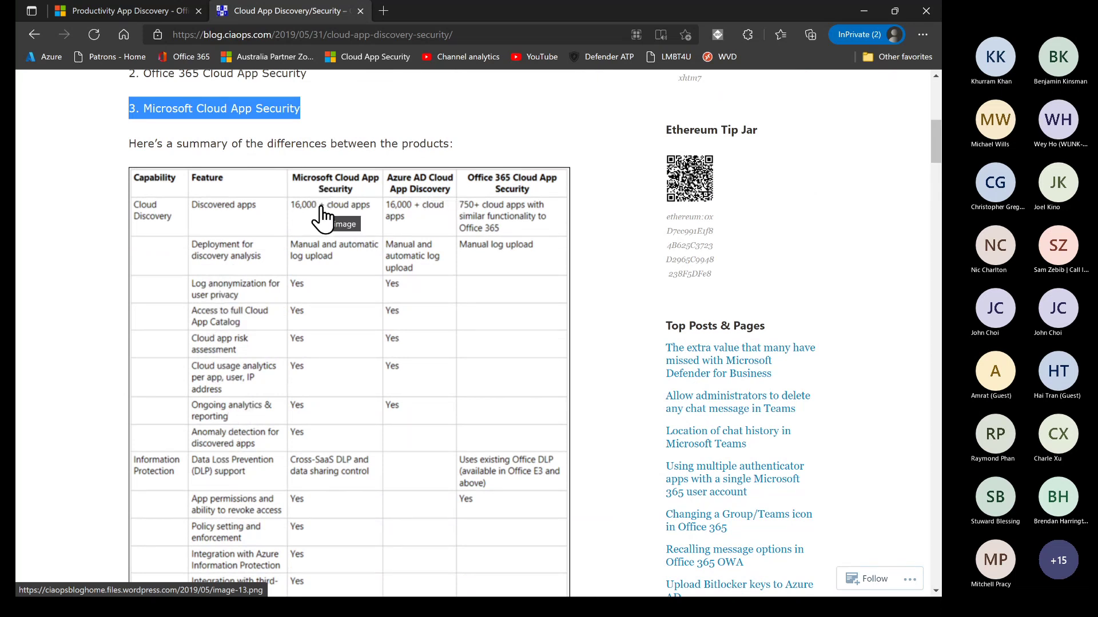
{"action": "scroll", "coordinate": [75, 208], "scroll_direction": "up", "scroll_amount": 8}
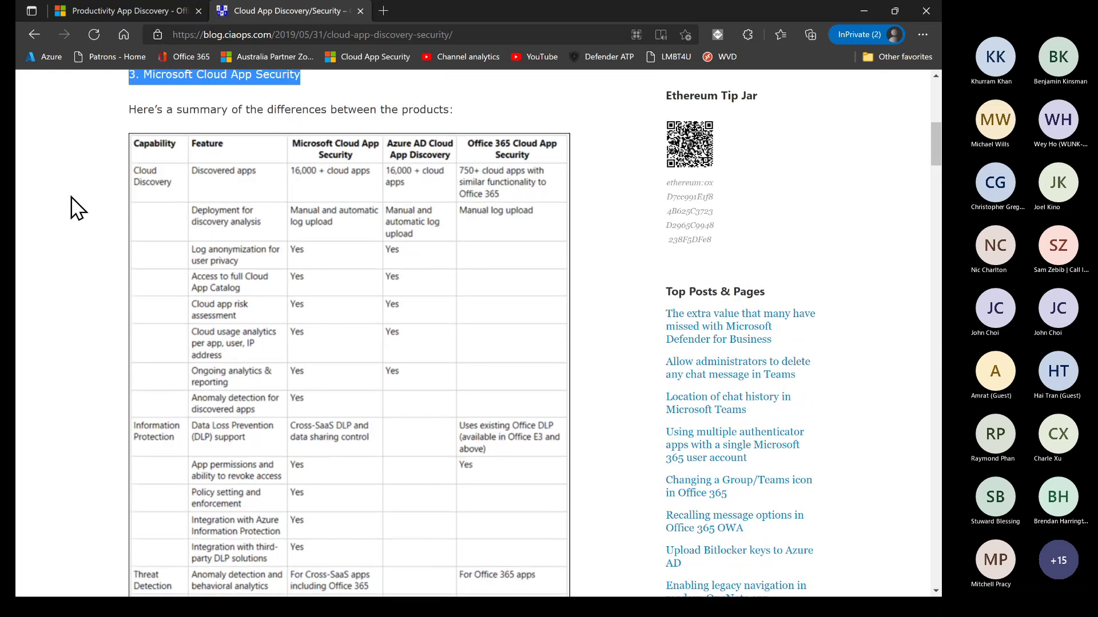
{"action": "left_click", "coordinate": [360, 11]}
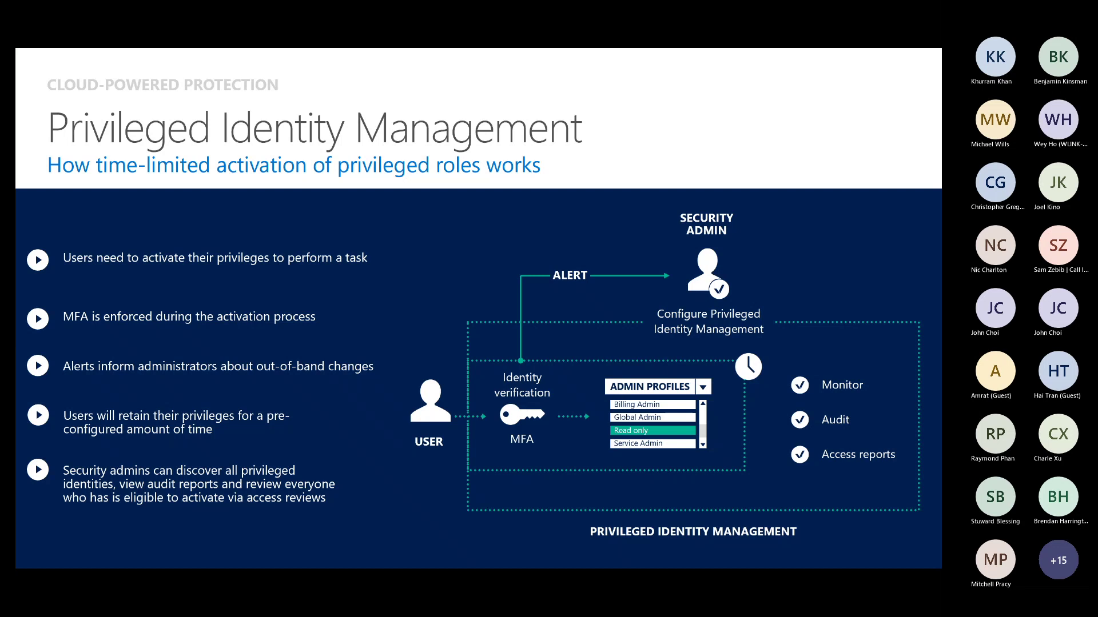
Drag a new Edge window over the Privileged Identity Management slide
{"action": "mouse_move", "coordinate": [17, 5]}
{"action": "left_mouse_down"}
{"action": "mouse_move", "coordinate": [431, 26]}
{"action": "mouse_move", "coordinate": [578, 138]}
{"action": "mouse_move", "coordinate": [739, 96]}
{"action": "left_mouse_up"}
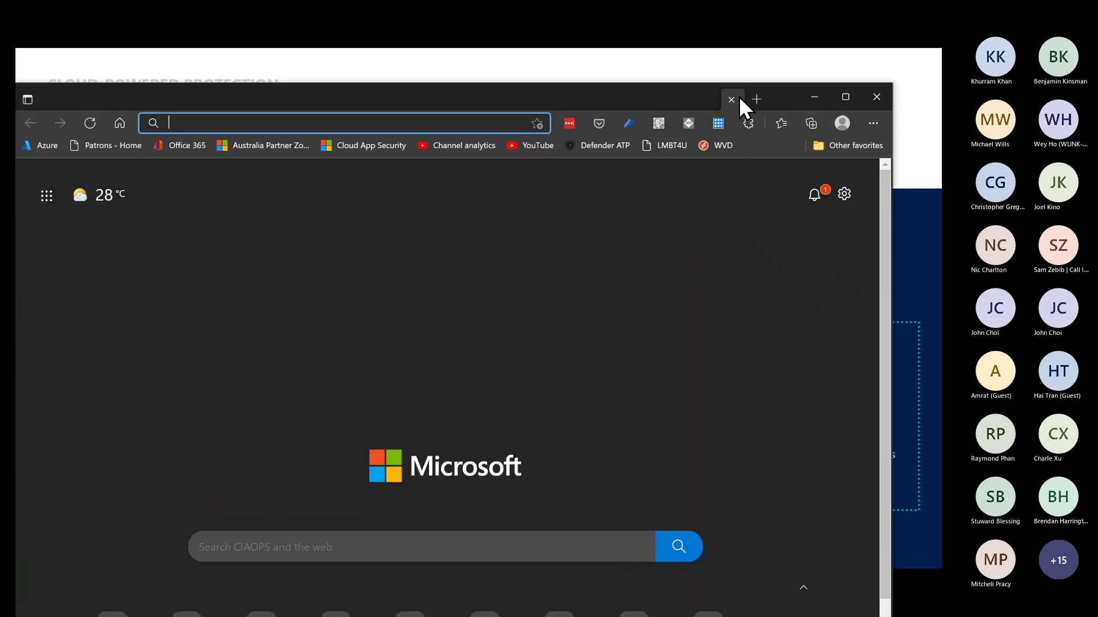
Maximize Edge, try the Cloud App Security bookmark, then load endpoint.microsoft.com
{"action": "left_click", "coordinate": [847, 99]}
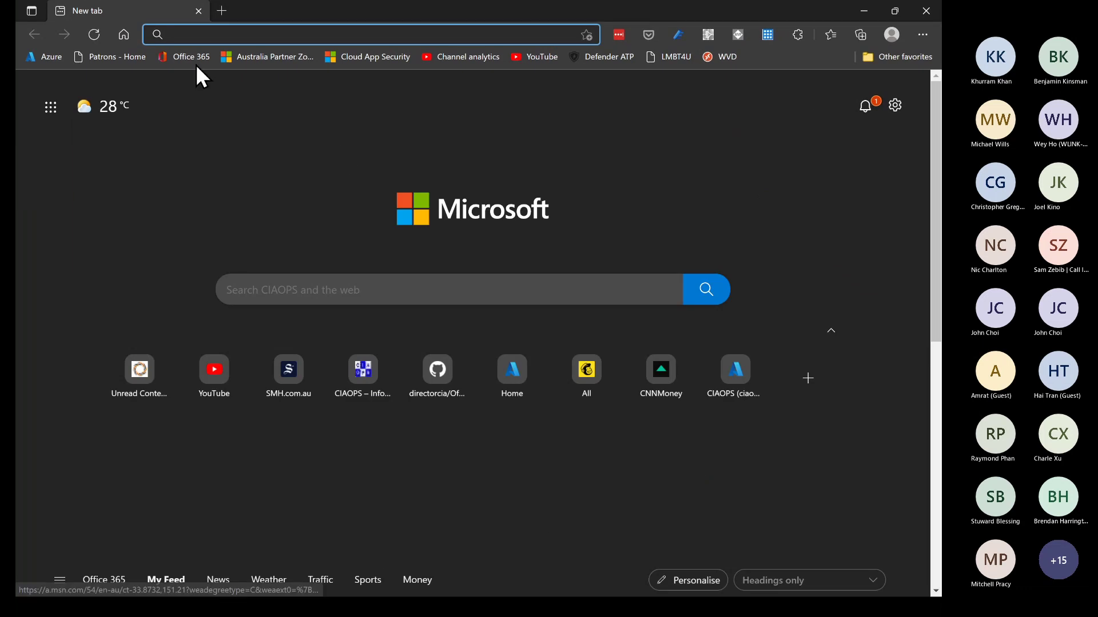
{"action": "left_click", "coordinate": [360, 63]}
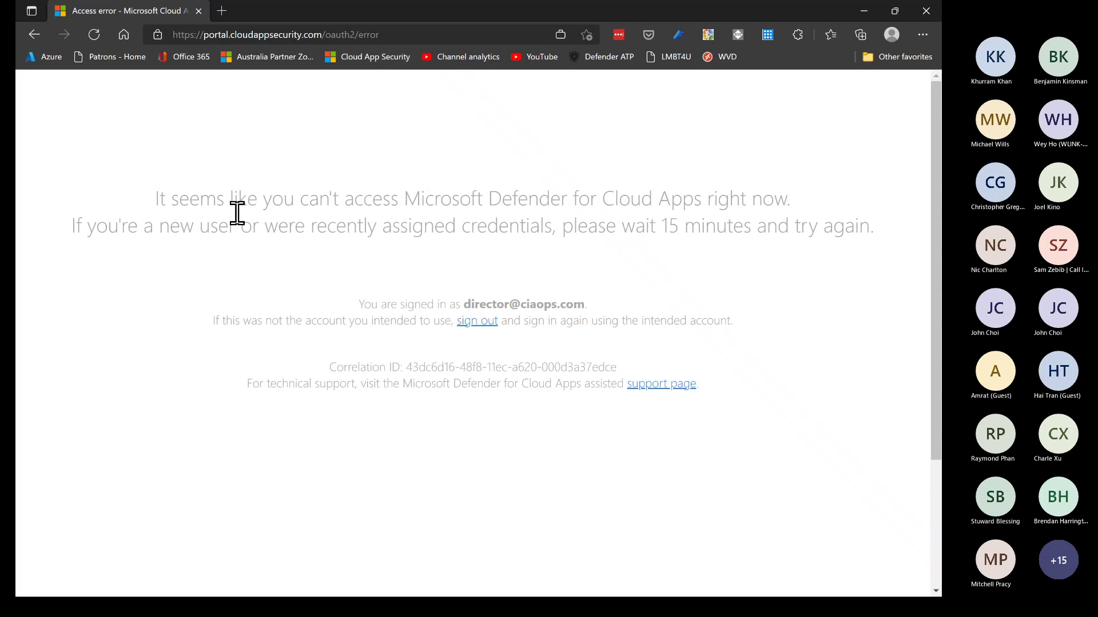
{"action": "left_click", "coordinate": [200, 35]}
{"action": "type", "text": "endpo"}
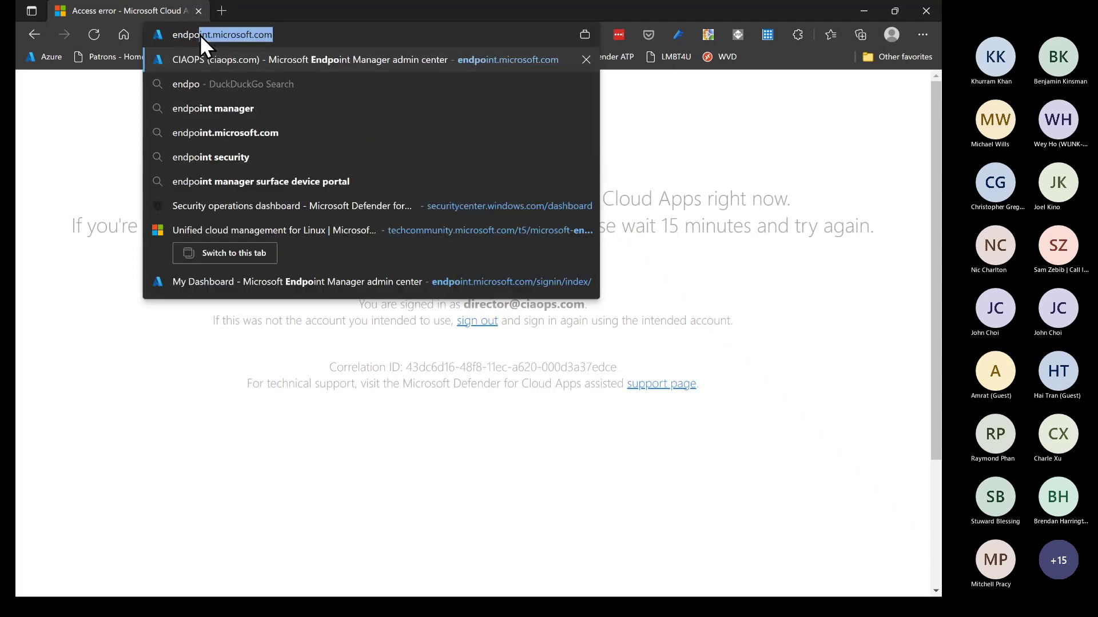
{"action": "key", "text": "Return"}
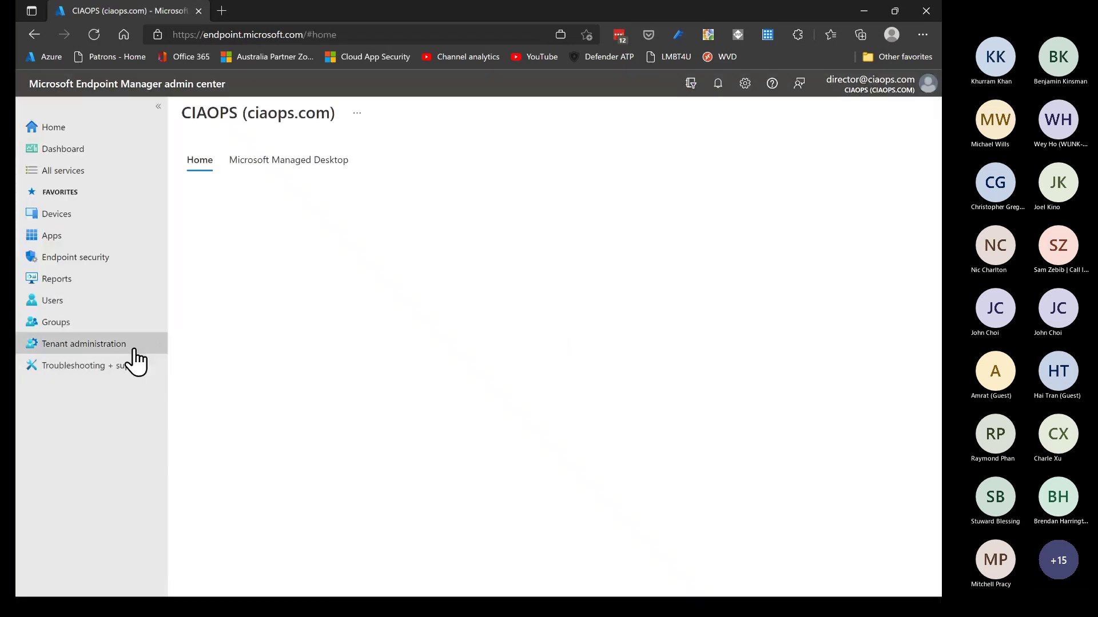
Go to Tenant administration > Privileged Identity Management > My roles and start activating Global Administrator
{"action": "left_click", "coordinate": [109, 345]}
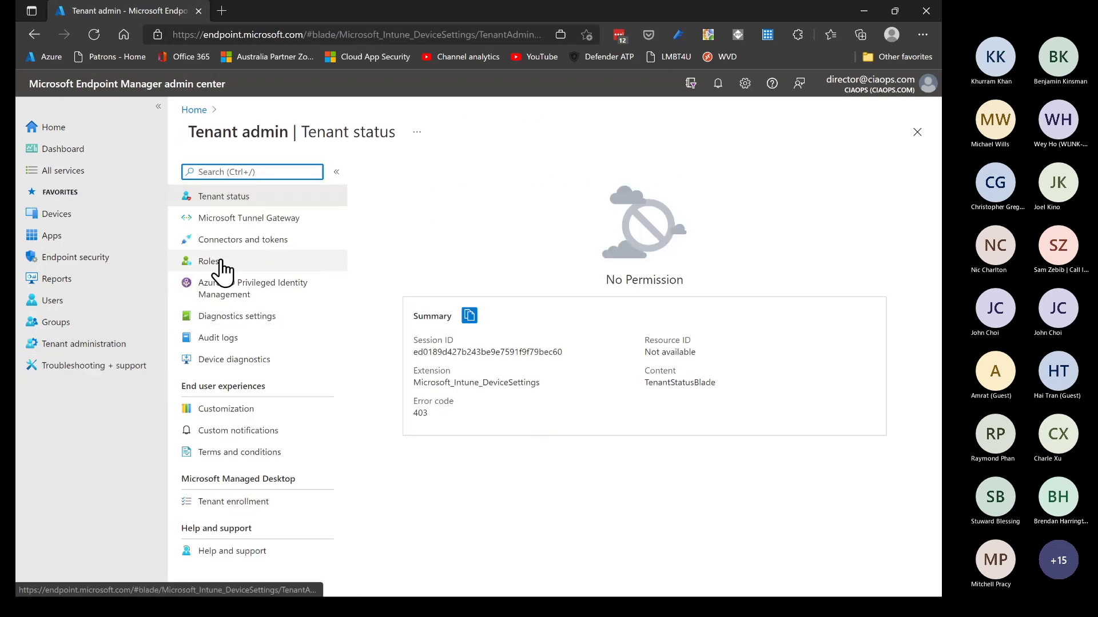
{"action": "left_click", "coordinate": [217, 287]}
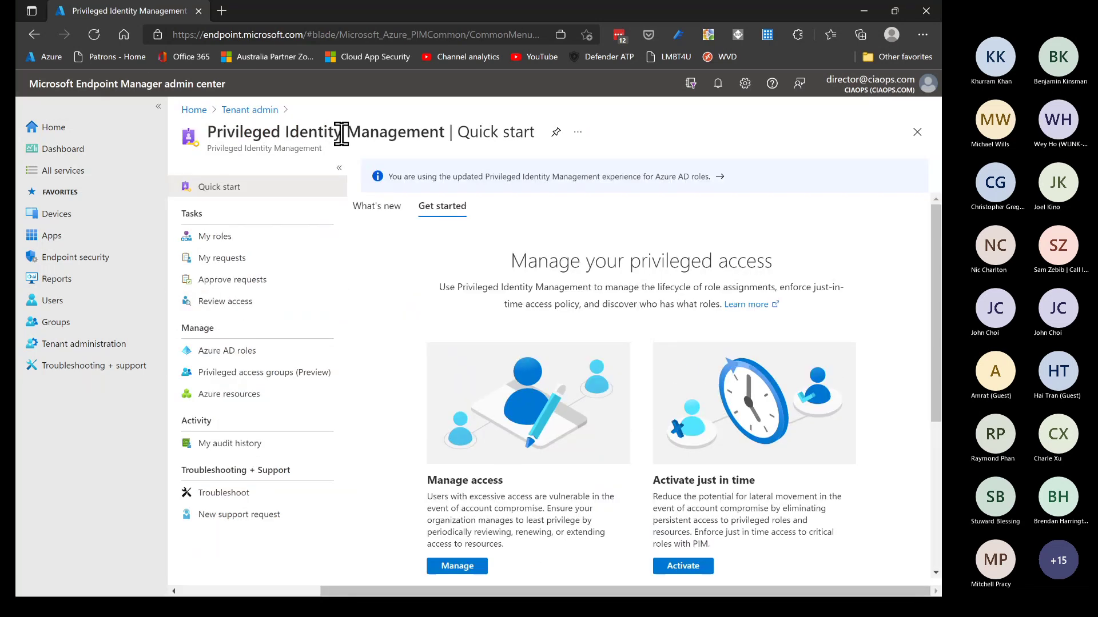
{"action": "left_click", "coordinate": [226, 240]}
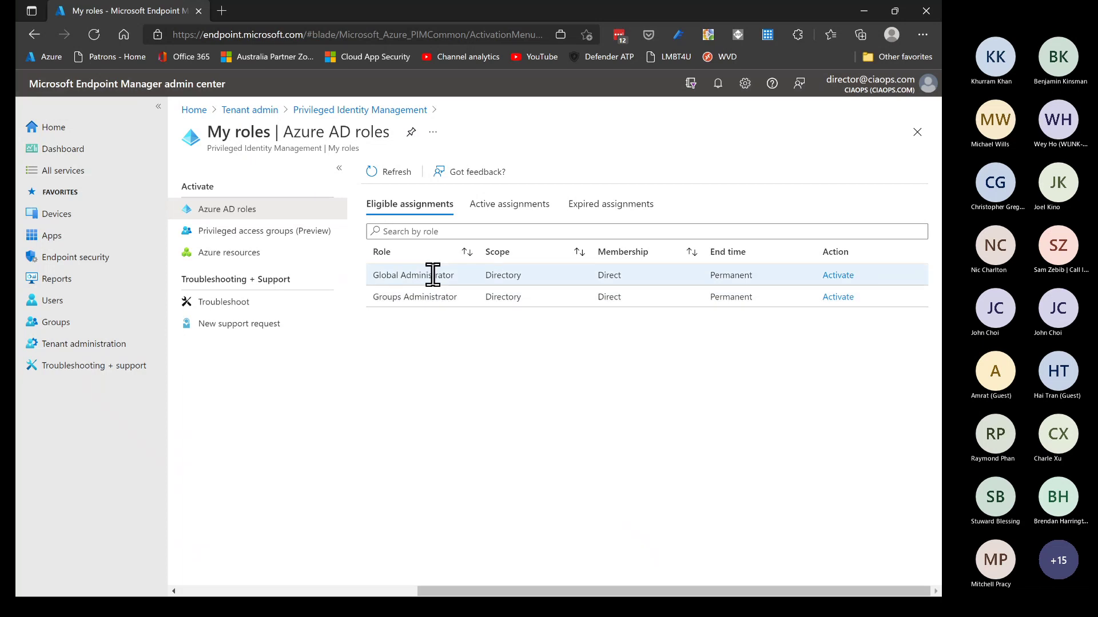
{"action": "left_click", "coordinate": [837, 277]}
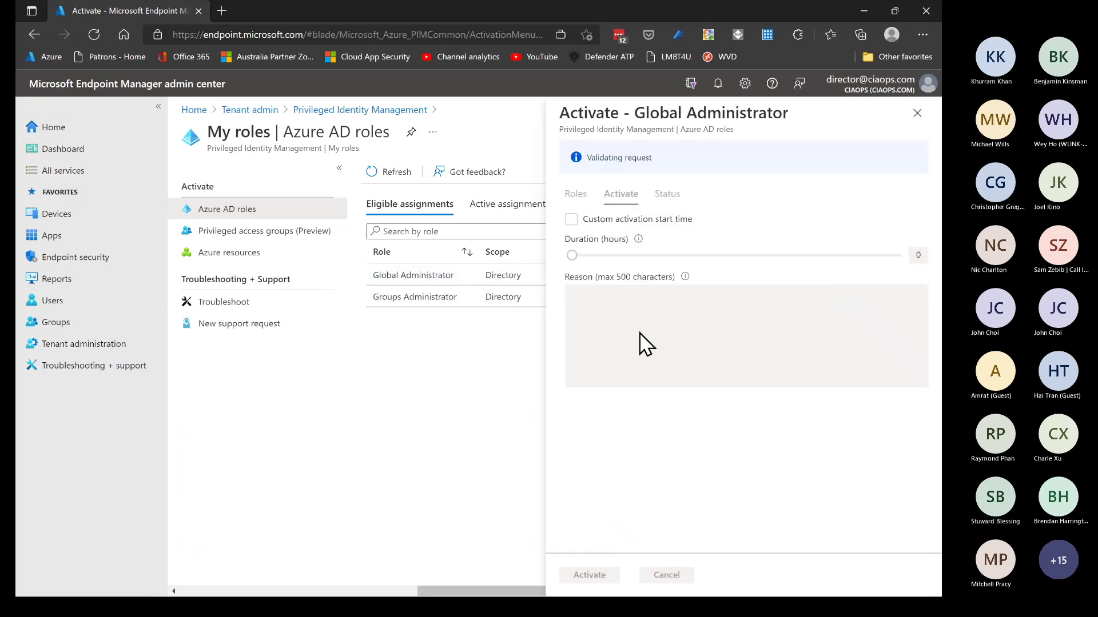
Set activation duration to 1 hour, enter reason 'Admin stuff', and submit the Global Administrator activation
{"action": "left_click", "coordinate": [912, 254]}
{"action": "double_click", "coordinate": [916, 222]}
{"action": "type", "text": "1"}
{"action": "left_click", "coordinate": [606, 283]}
{"action": "type", "text": "Admin stuff"}
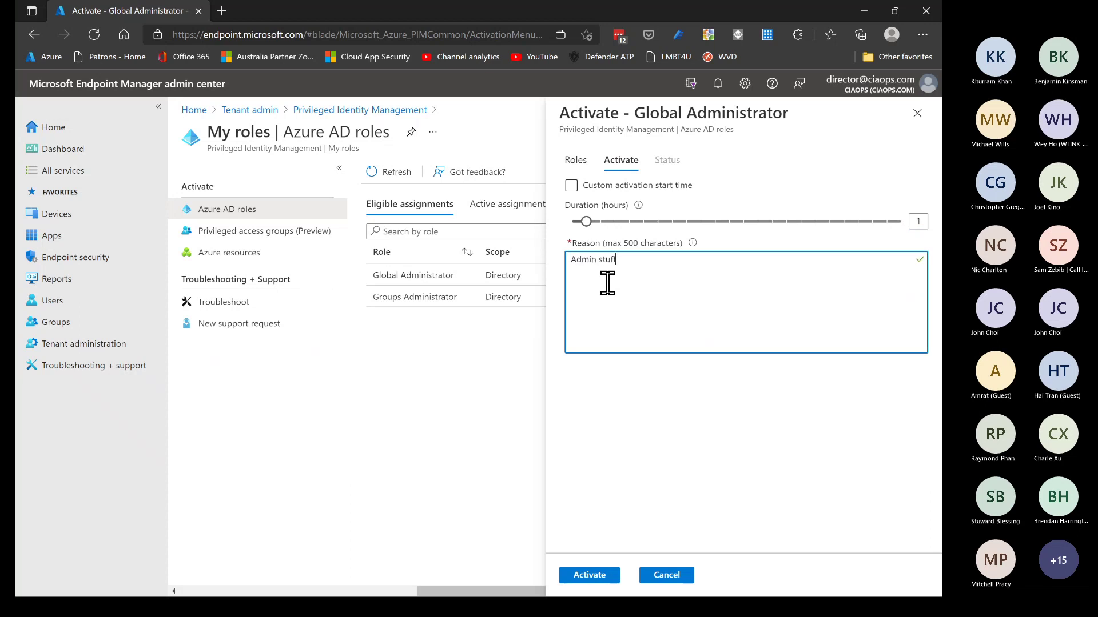
{"action": "left_click", "coordinate": [600, 574]}
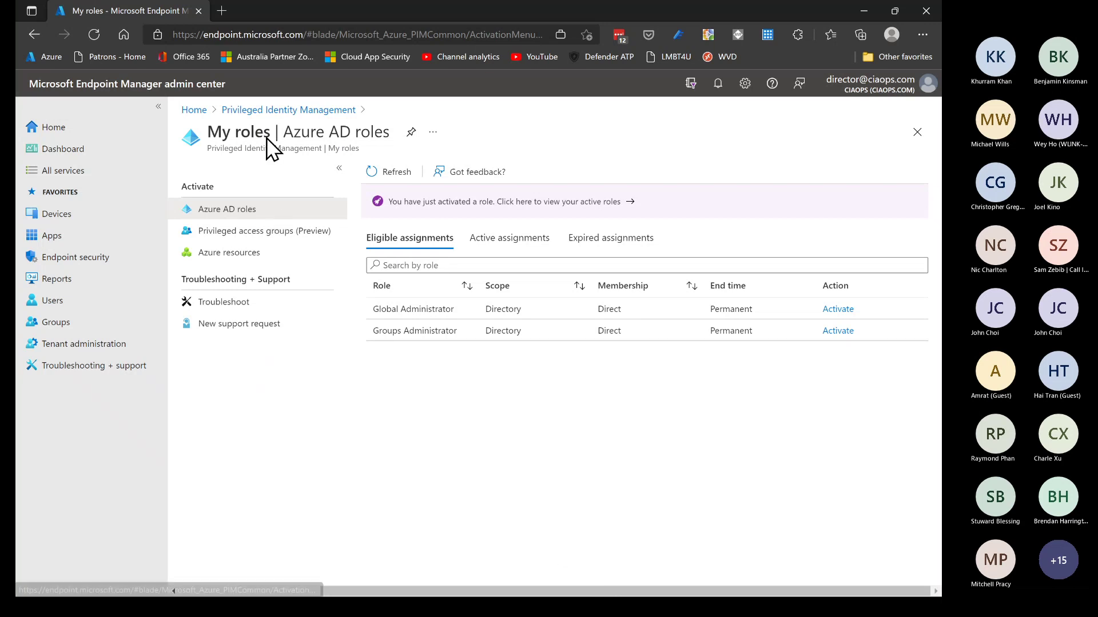
In a new tab, open the Cloud App Security bookmark and trim the error address to ciaopsau.portal.cloudappsecurity.com
{"action": "left_click", "coordinate": [222, 11]}
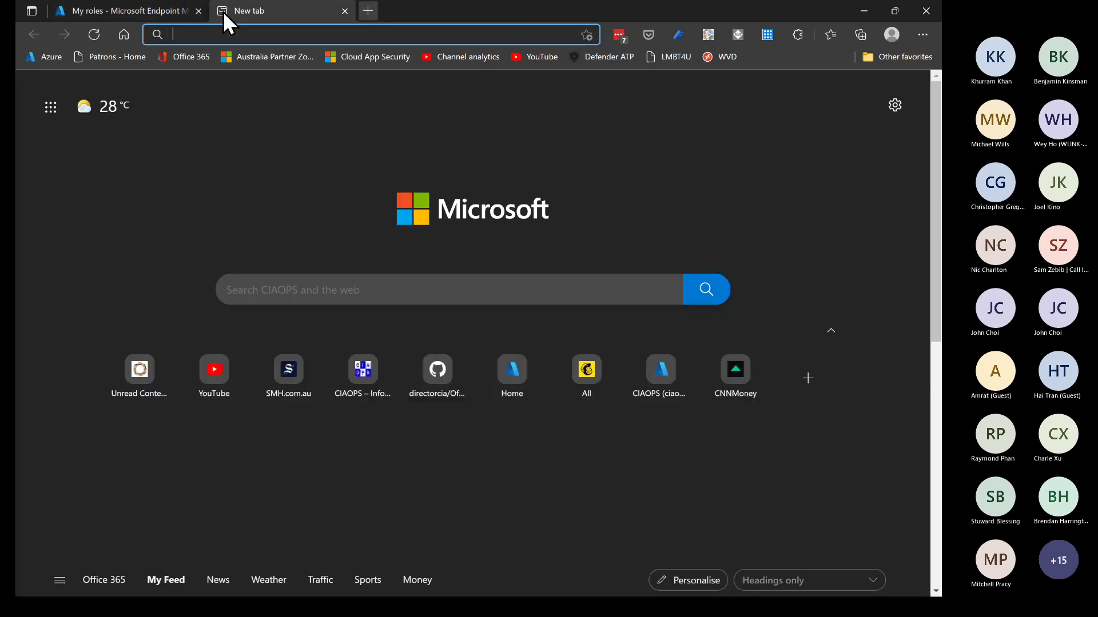
{"action": "left_click", "coordinate": [375, 57]}
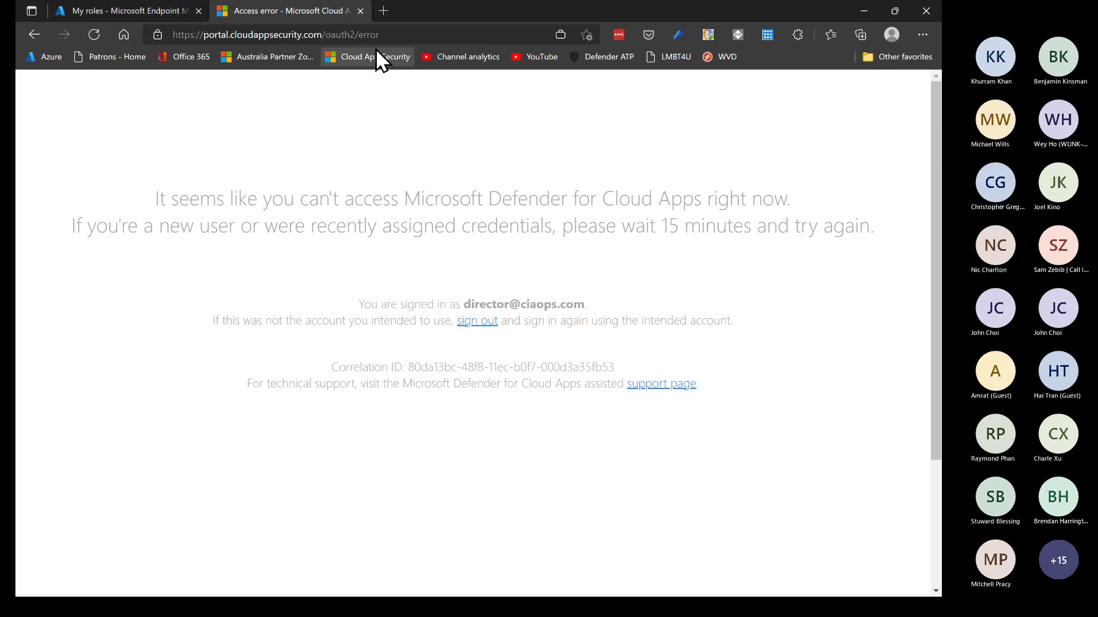
{"action": "left_click", "coordinate": [392, 34]}
{"action": "left_click", "coordinate": [393, 34]}
{"action": "key", "text": "BackSpace"}
{"action": "key", "text": "BackSpace"}
{"action": "key", "text": "BackSpace"}
{"action": "key", "text": "BackSpace"}
{"action": "key", "text": "BackSpace"}
{"action": "key", "text": "BackSpace"}
{"action": "key", "text": "BackSpace"}
{"action": "key", "text": "BackSpace"}
{"action": "key", "text": "BackSpace"}
{"action": "key", "text": "BackSpace"}
{"action": "key", "text": "BackSpace"}
{"action": "key", "text": "BackSpace"}
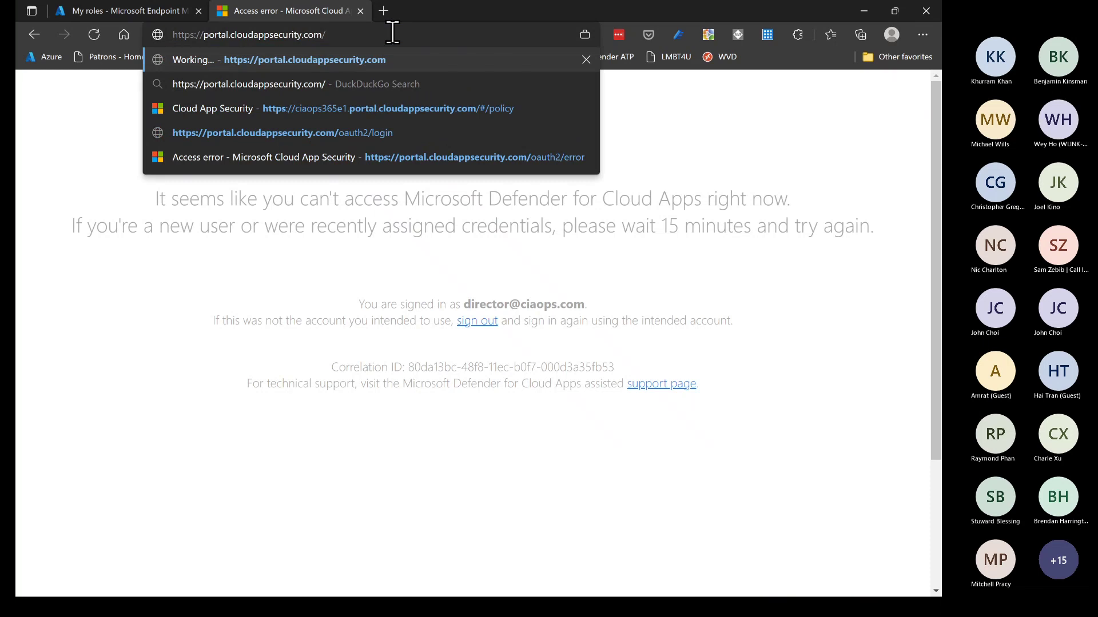
{"action": "key", "text": "Return"}
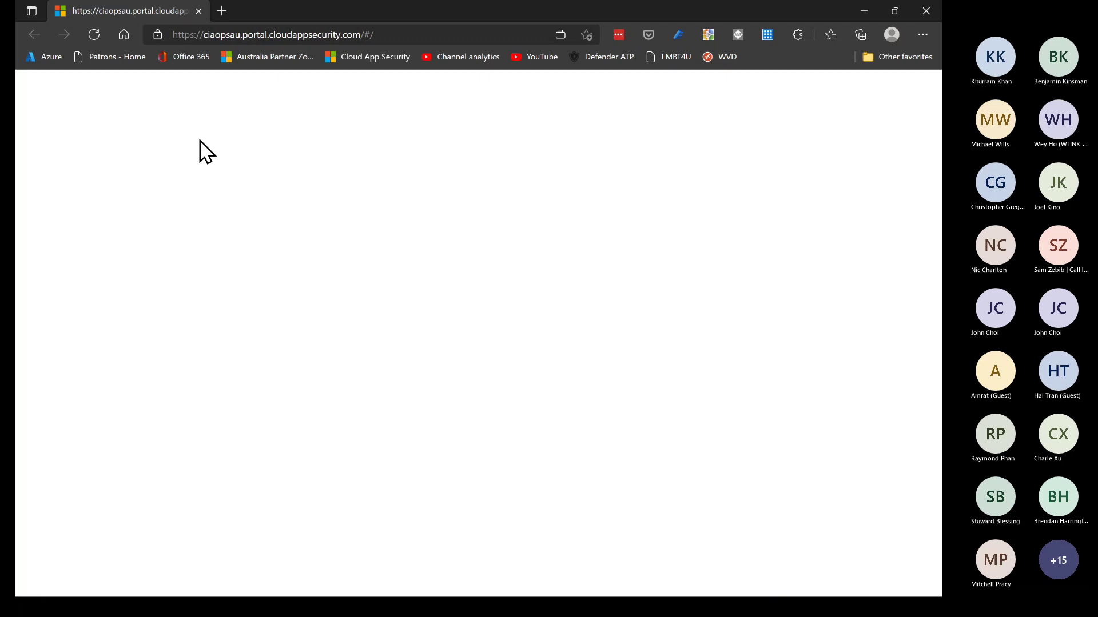
{"action": "left_click", "coordinate": [408, 35]}
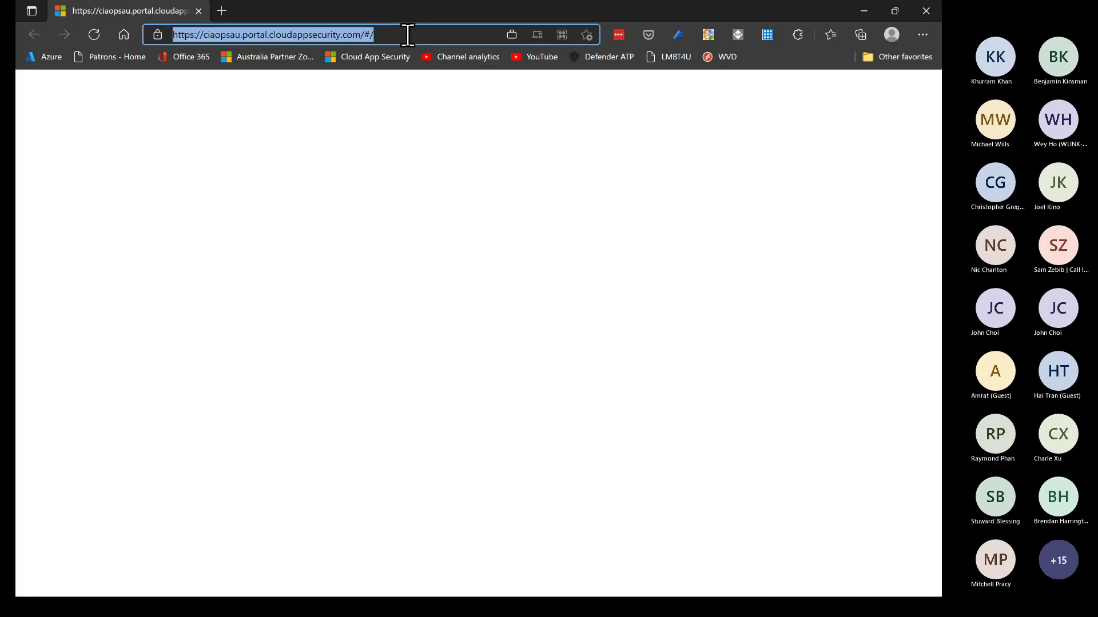
Reload the portal and open the Cloud Discovery dashboard
{"action": "key", "text": "Return"}
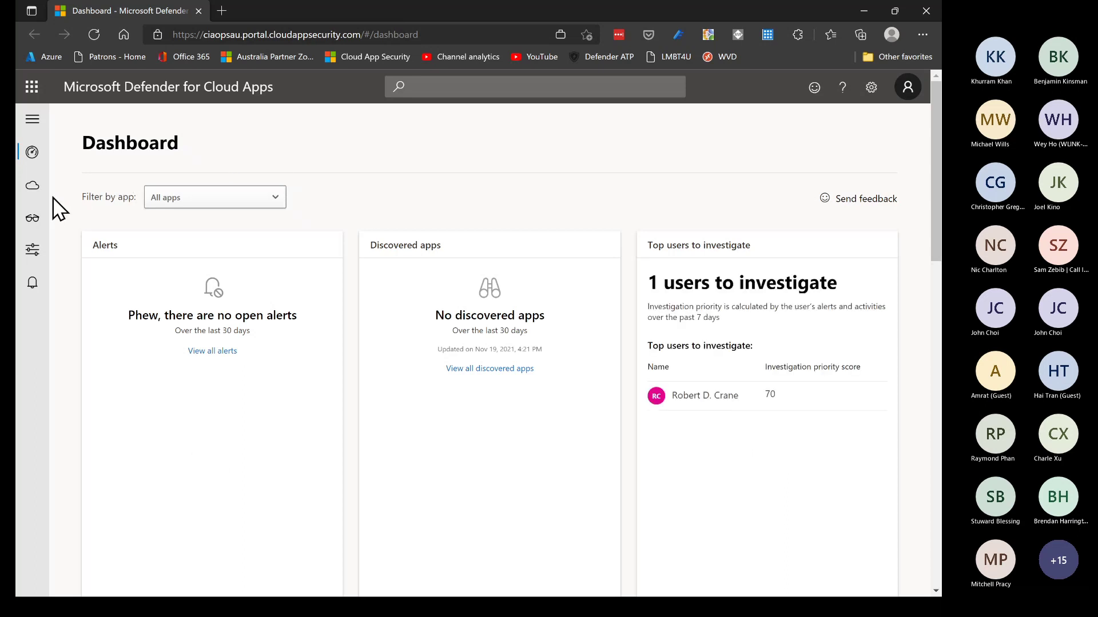
{"action": "mouse_move", "coordinate": [39, 192]}
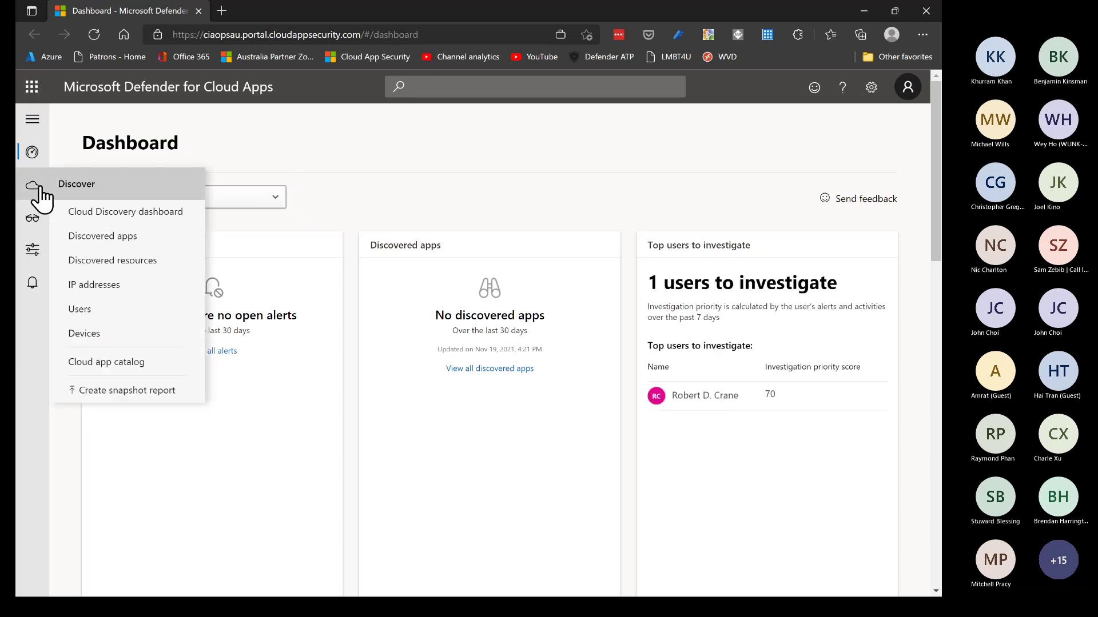
{"action": "left_click", "coordinate": [98, 214]}
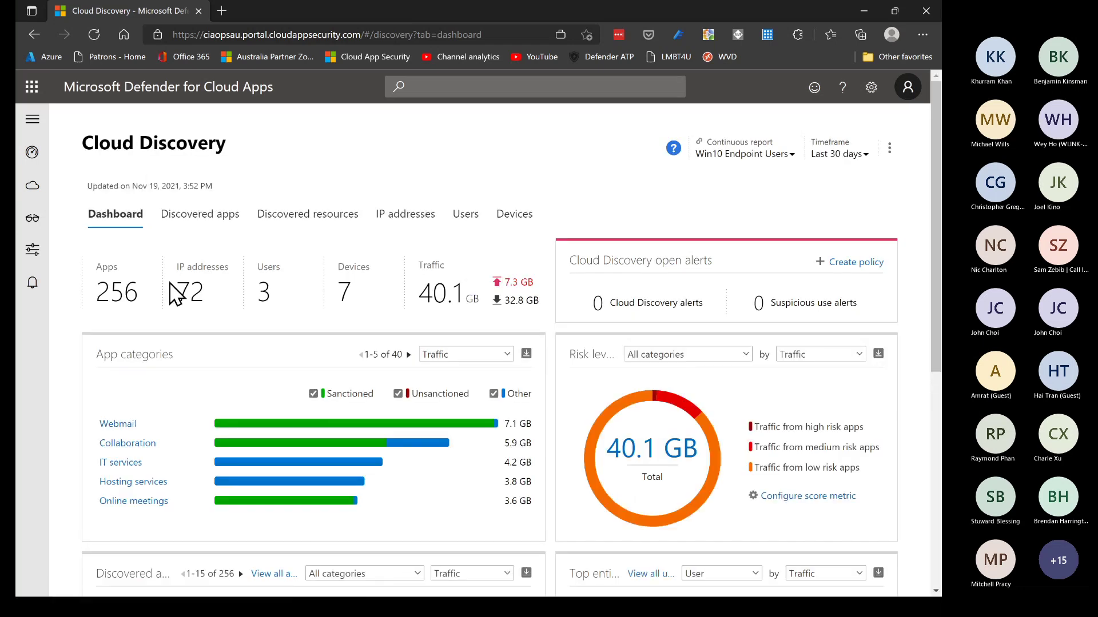
Sort the Discovered apps list by Traffic and open Microsoft Exchange Online's details
{"action": "mouse_move", "coordinate": [187, 314]}
{"action": "left_click", "coordinate": [213, 227]}
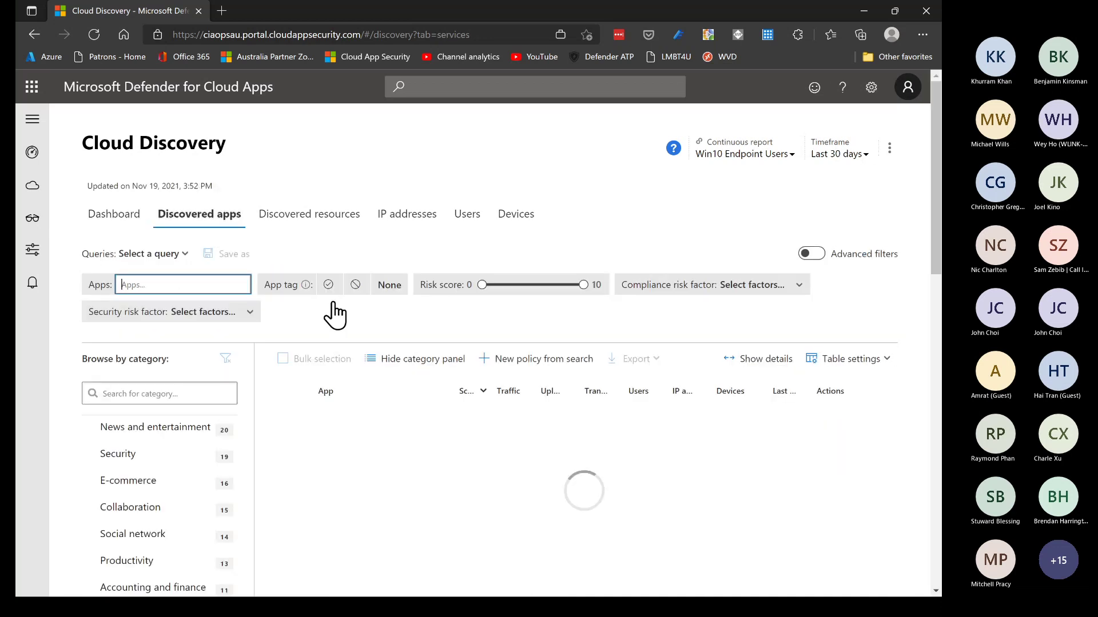
{"action": "scroll", "coordinate": [334, 312], "scroll_direction": "down", "scroll_amount": 3}
{"action": "scroll", "coordinate": [329, 337], "scroll_direction": "up", "scroll_amount": 2}
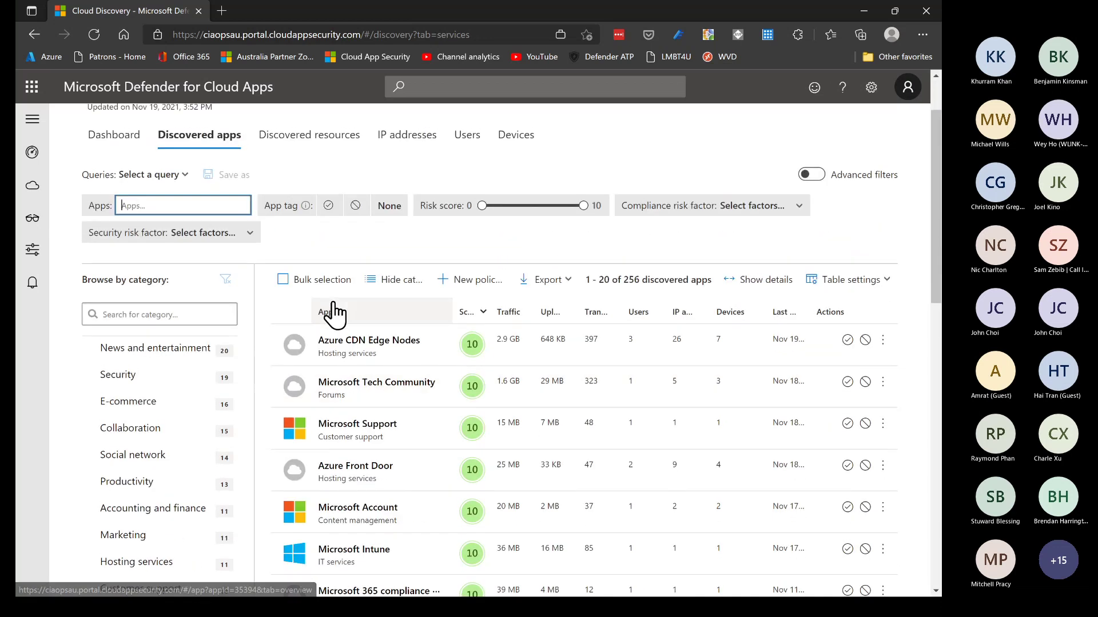
{"action": "left_click", "coordinate": [508, 312]}
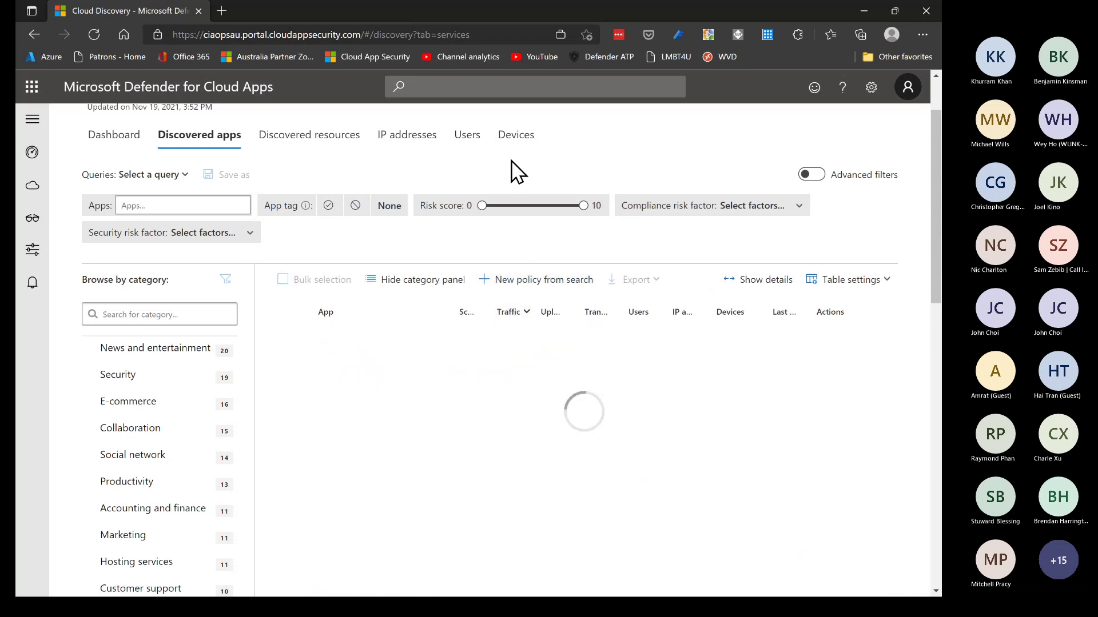
{"action": "scroll", "coordinate": [513, 171], "scroll_direction": "down", "scroll_amount": 1}
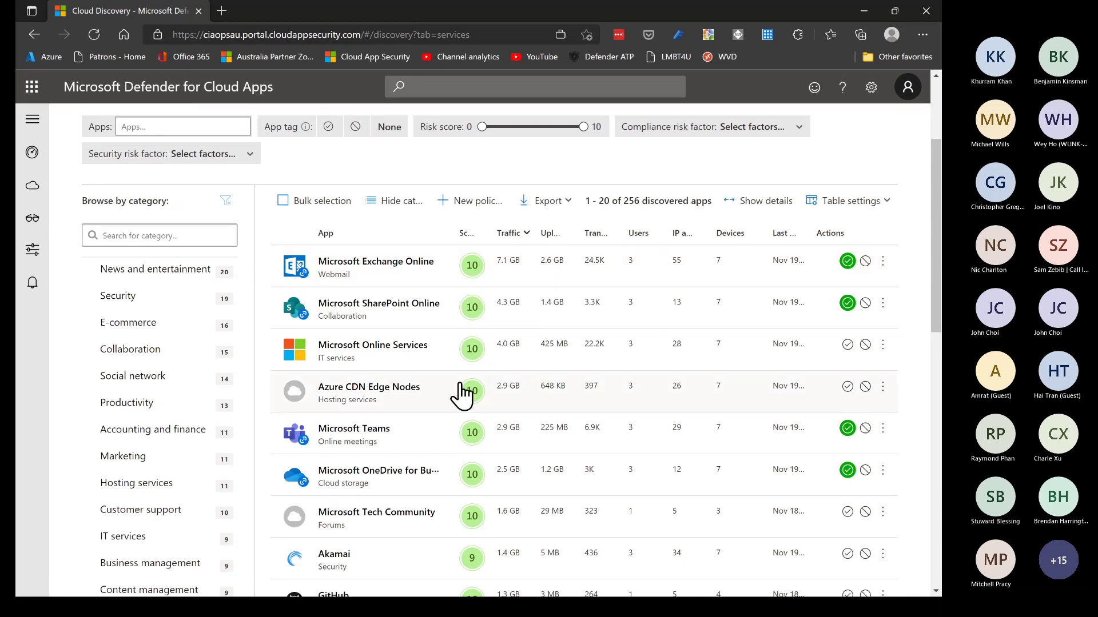
{"action": "left_click", "coordinate": [409, 272]}
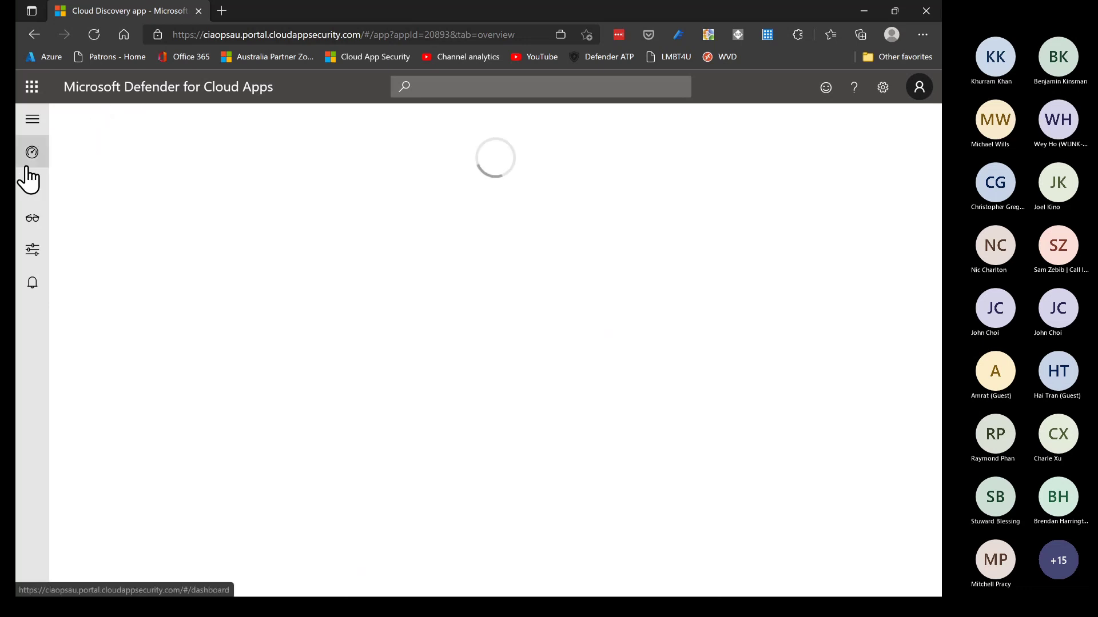
Dismiss the Risk and usage tour and list discovered devices sorted by traffic, surface-pro-7 first
{"action": "mouse_move", "coordinate": [31, 182]}
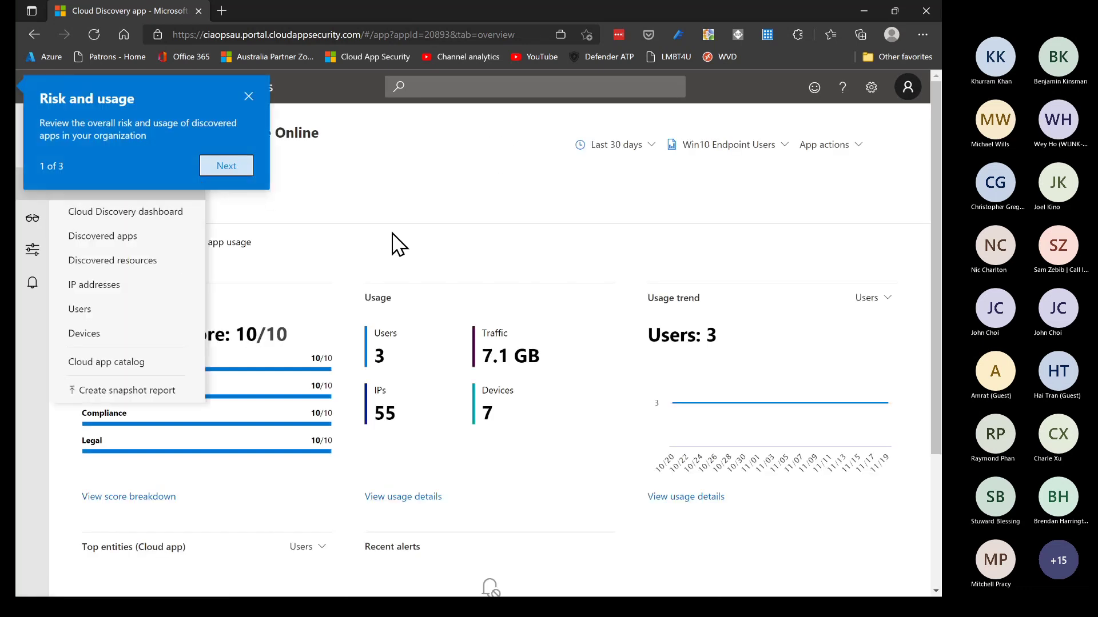
{"action": "left_click", "coordinate": [250, 97]}
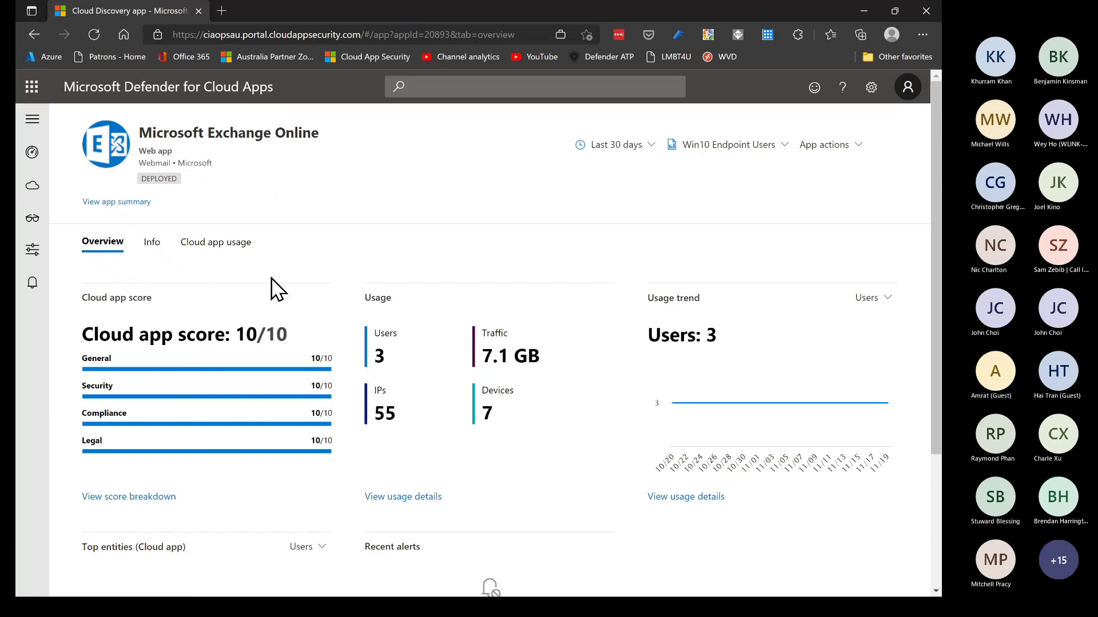
{"action": "scroll", "coordinate": [275, 287], "scroll_direction": "down", "scroll_amount": 3}
{"action": "mouse_move", "coordinate": [687, 190]}
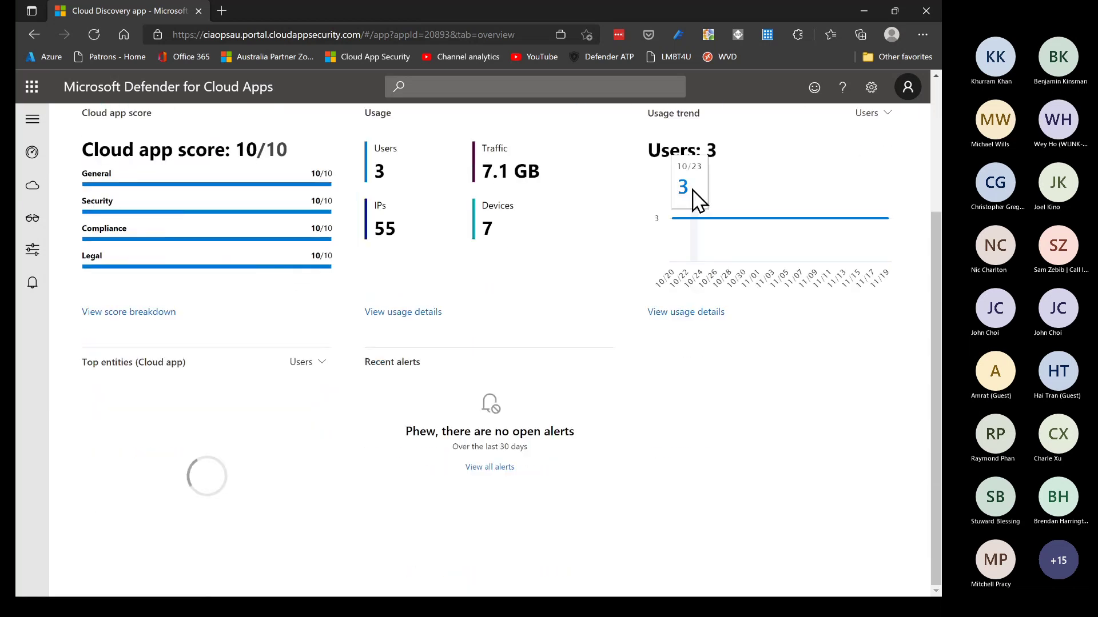
{"action": "scroll", "coordinate": [343, 293], "scroll_direction": "up", "scroll_amount": 3}
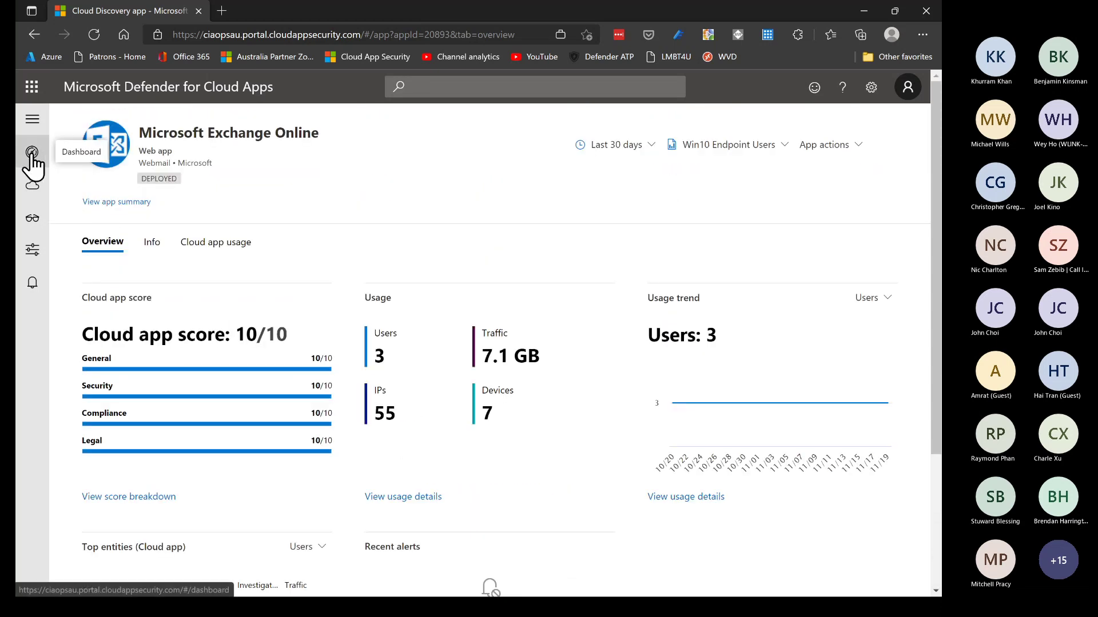
{"action": "mouse_move", "coordinate": [33, 186]}
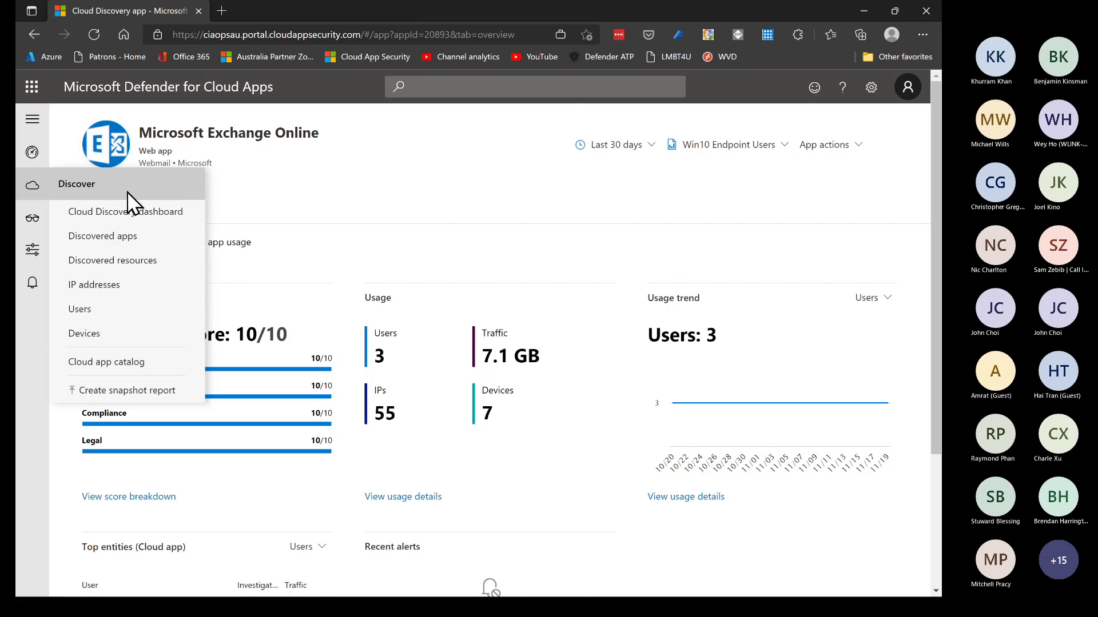
{"action": "left_click", "coordinate": [89, 334]}
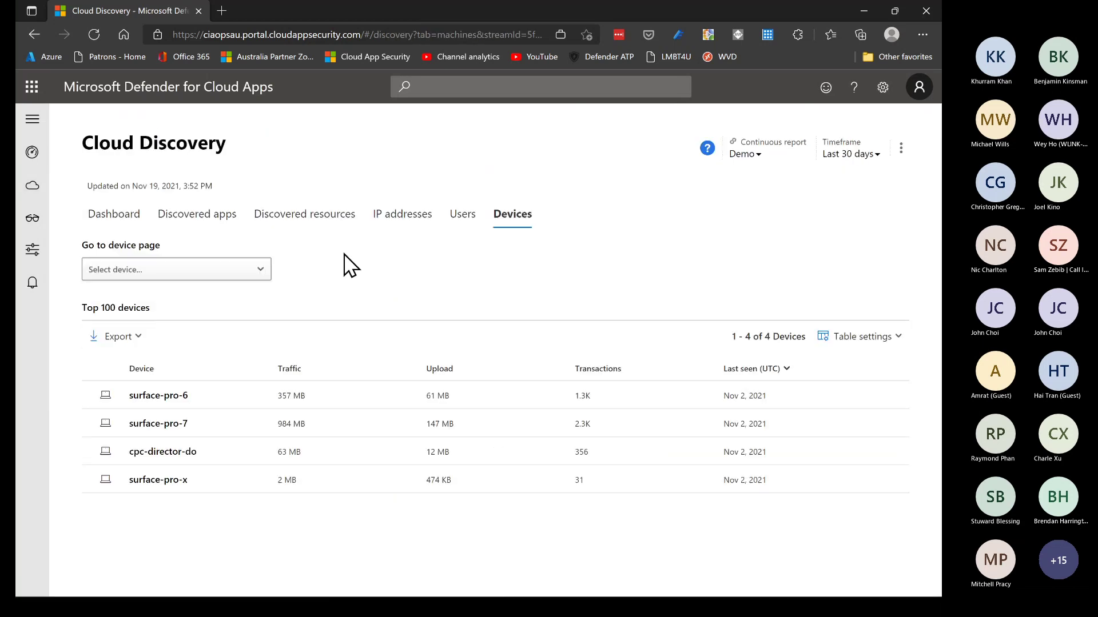
{"action": "left_click", "coordinate": [285, 370]}
Close the Cloud Apps and access-error tabs and refresh the Active assignments list
{"action": "left_click", "coordinate": [198, 11]}
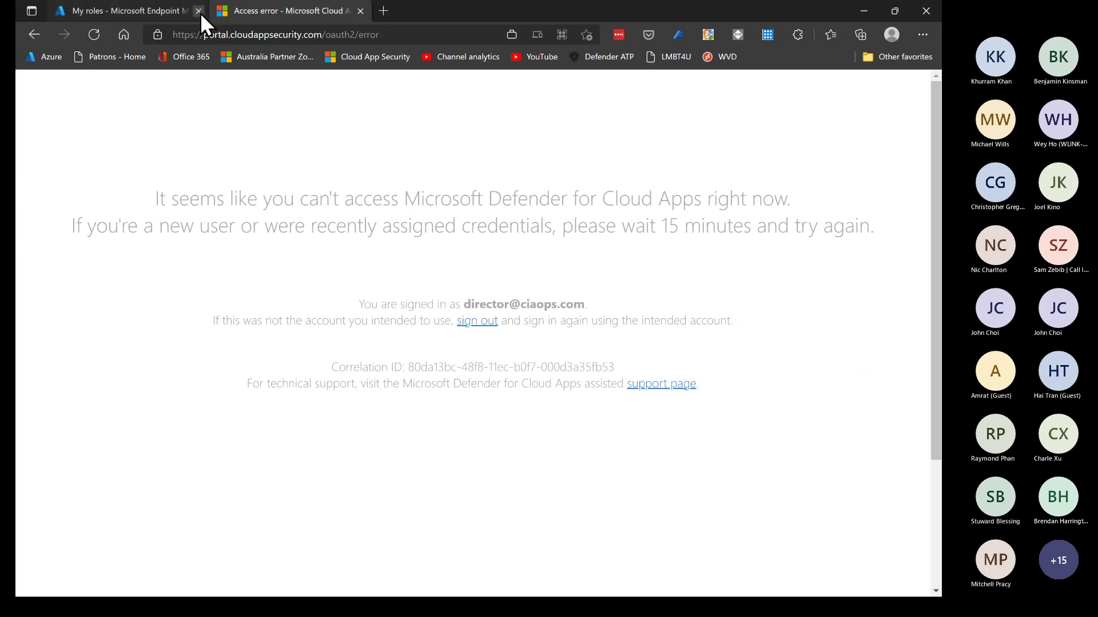
{"action": "left_click", "coordinate": [362, 11]}
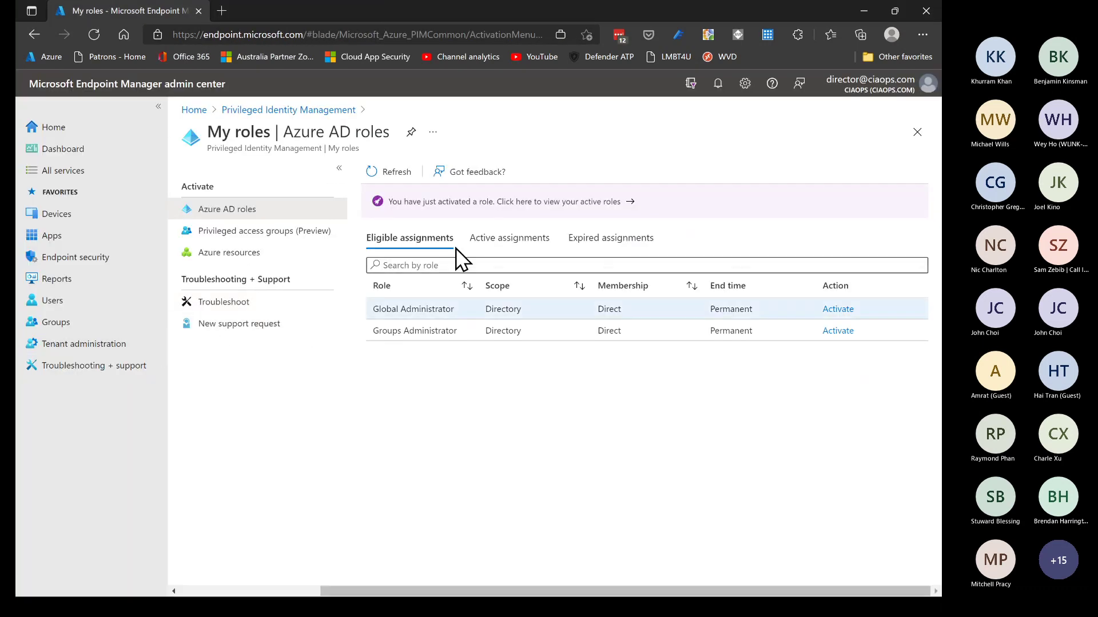
{"action": "left_click", "coordinate": [507, 239]}
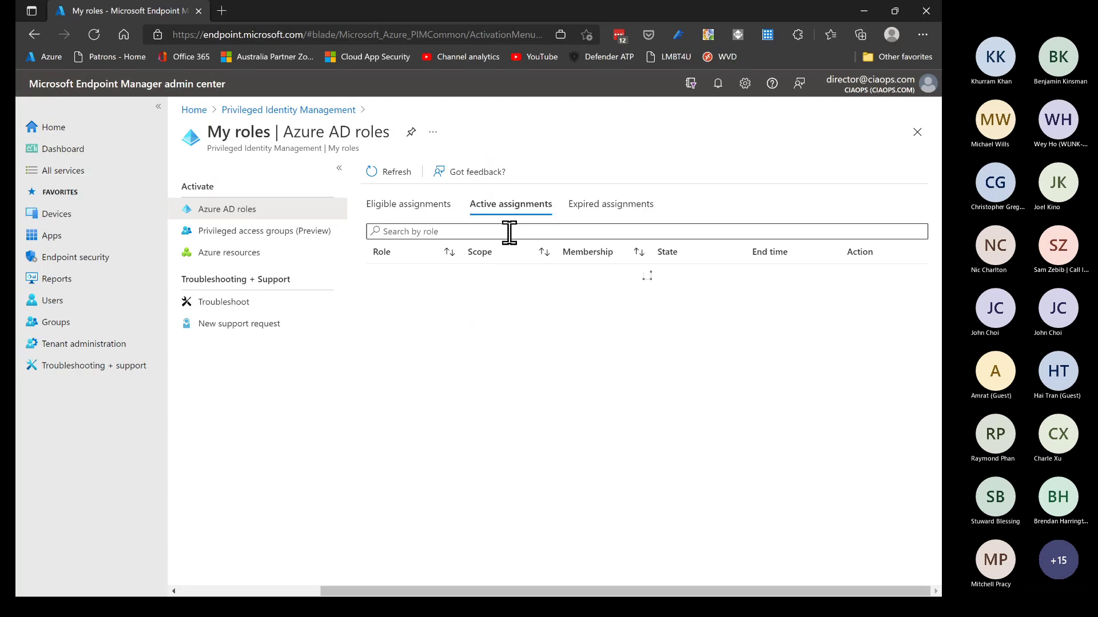
{"action": "left_click", "coordinate": [389, 176]}
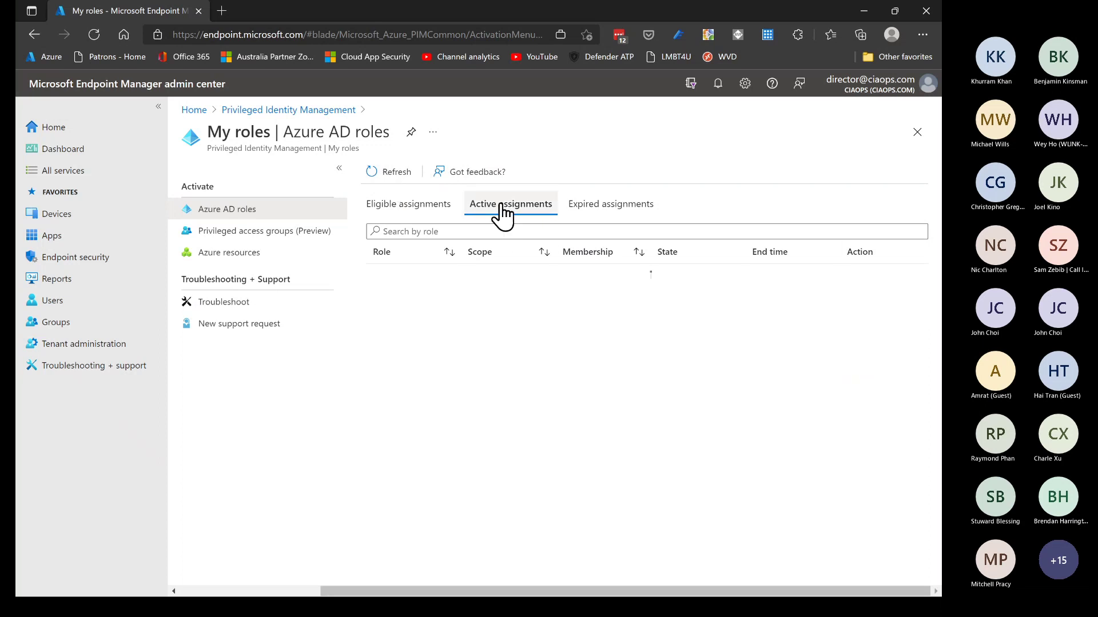
Deactivate the Global Administrator role, then close the browser window
{"action": "left_click", "coordinate": [867, 276]}
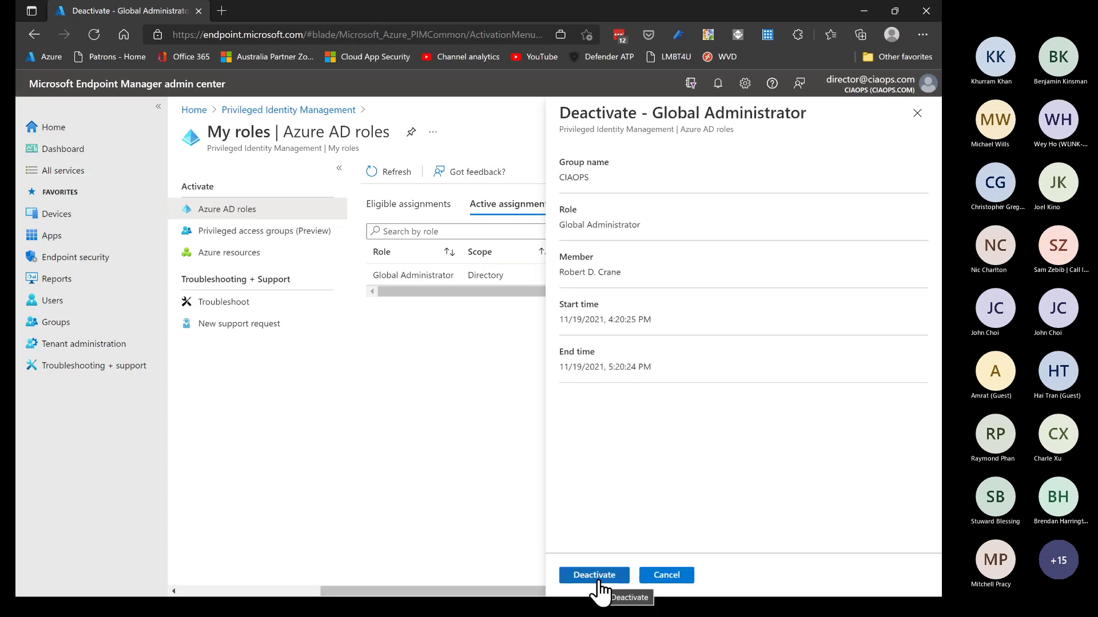
{"action": "left_click", "coordinate": [598, 578]}
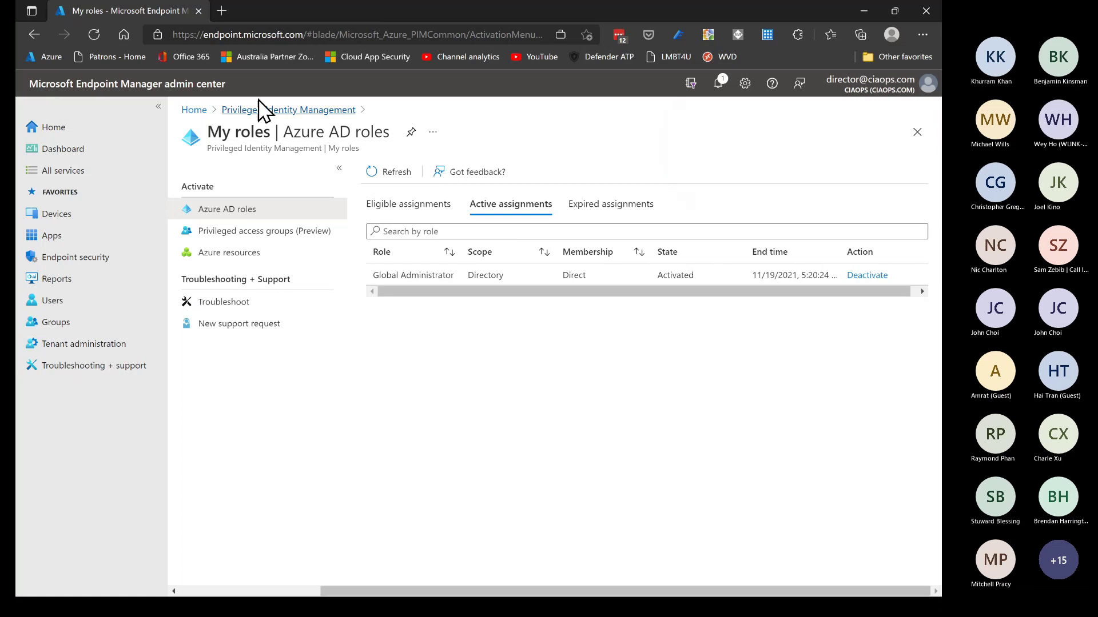
{"action": "left_click", "coordinate": [197, 12]}
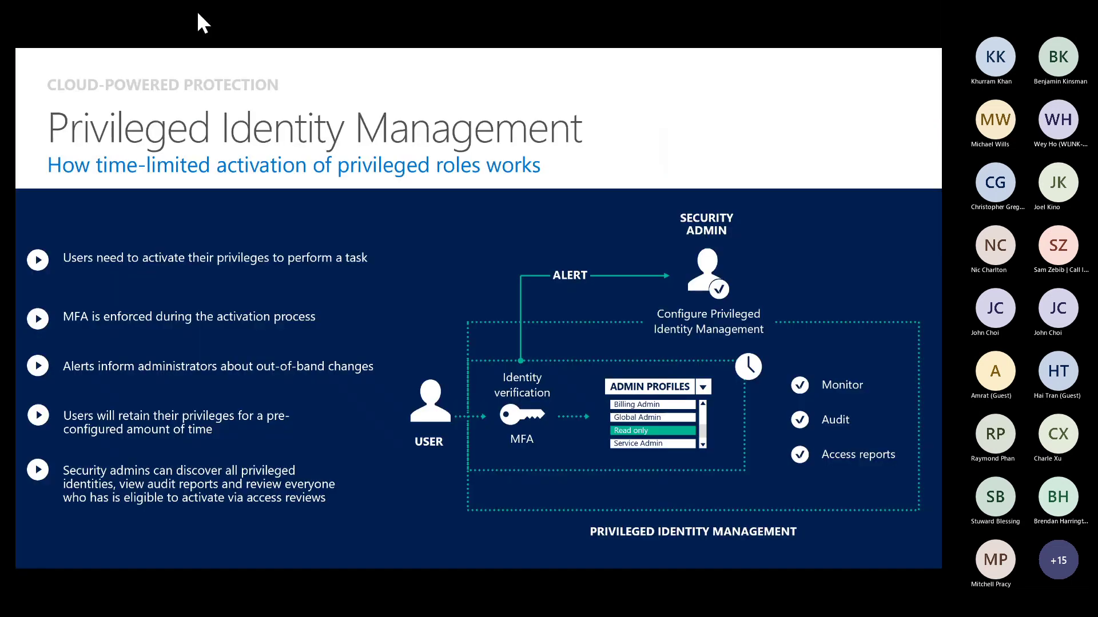
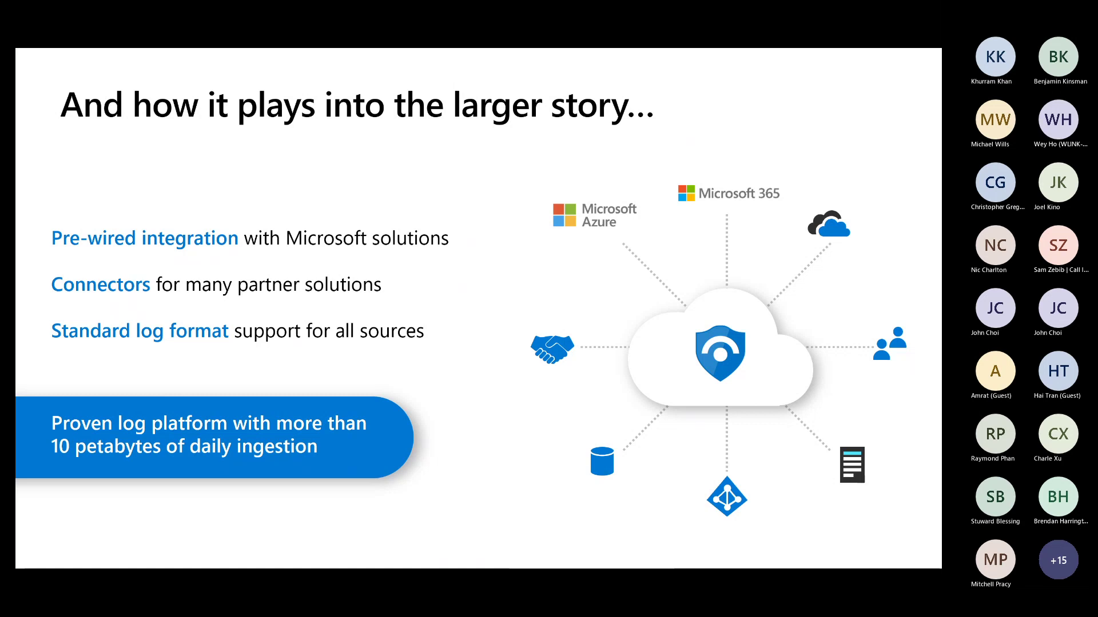
Maximize the InPrivate Edge window and load the Azure portal home page from the Azure favorite
{"action": "key", "text": "alt+Tab"}
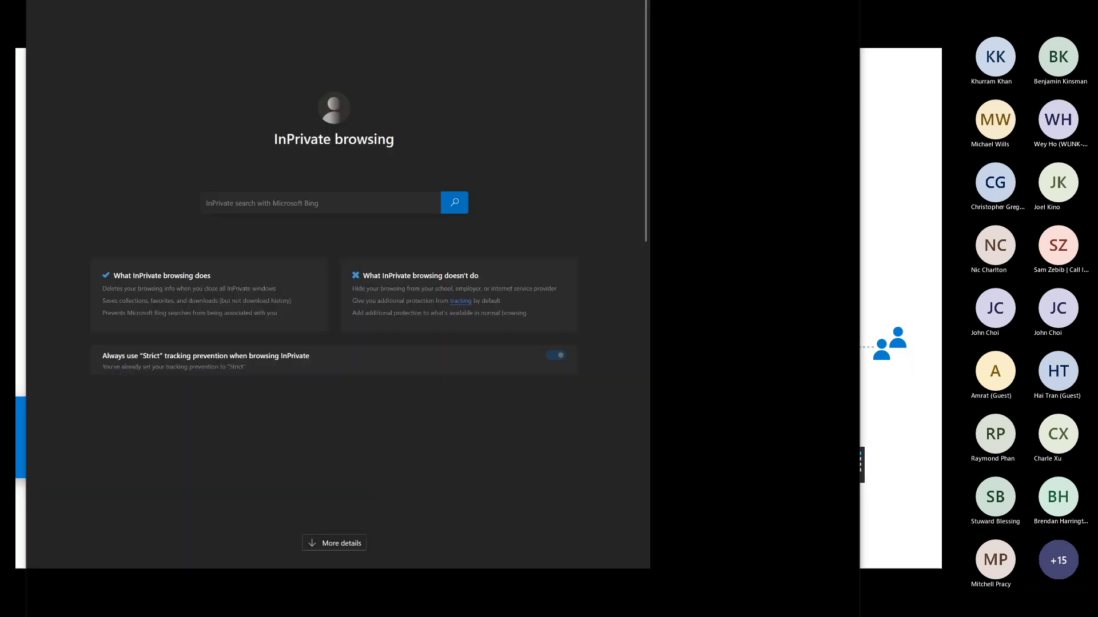
{"action": "key", "text": "super+Down"}
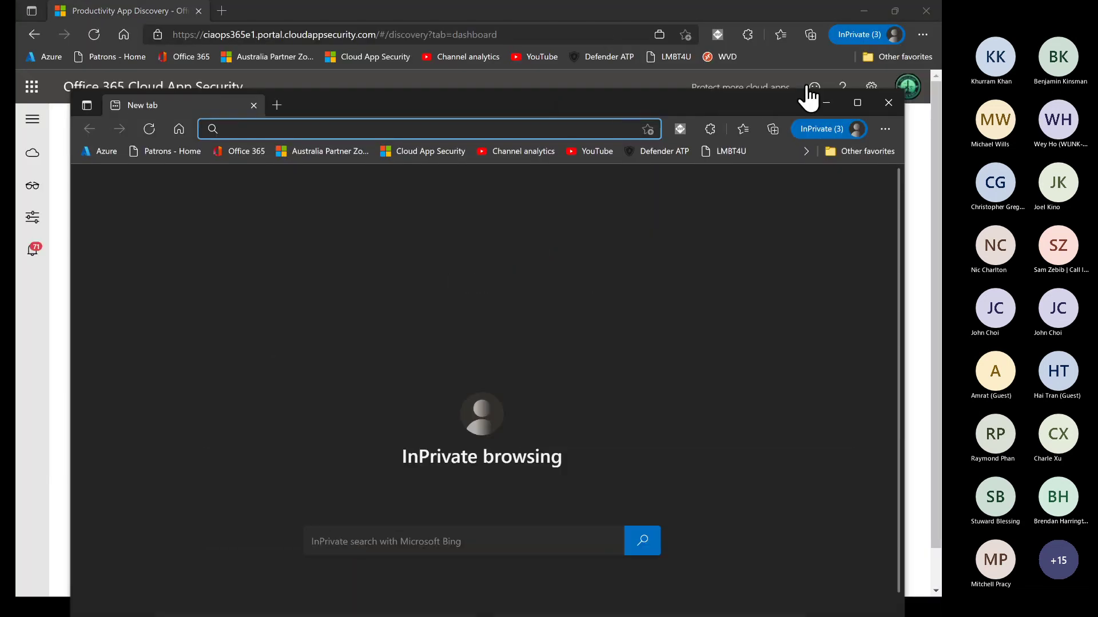
{"action": "left_click", "coordinate": [857, 103]}
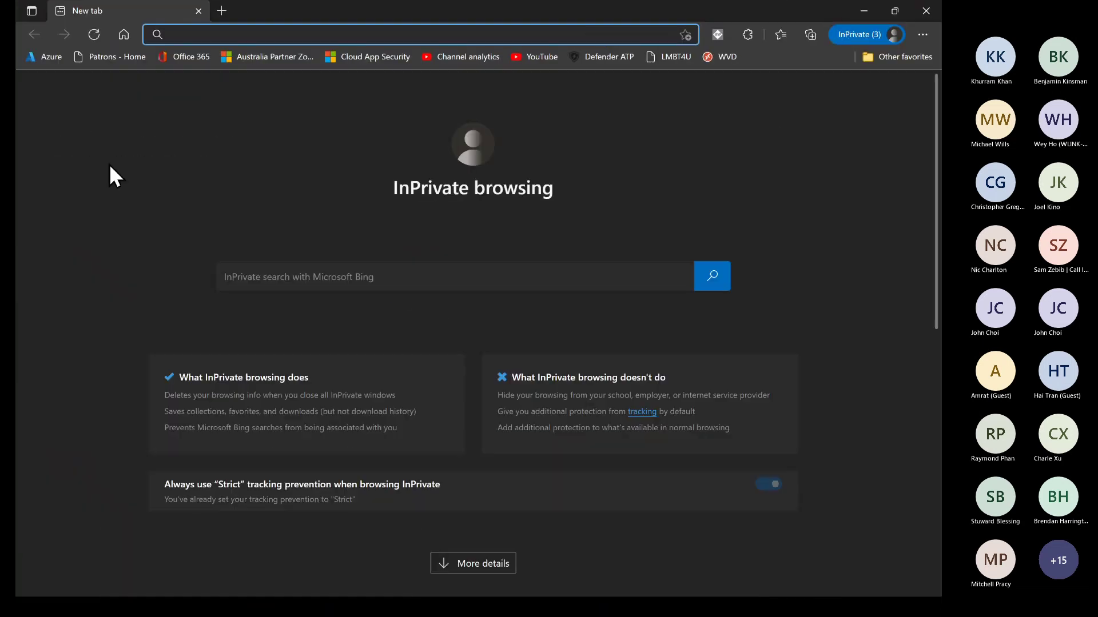
{"action": "left_click", "coordinate": [41, 60]}
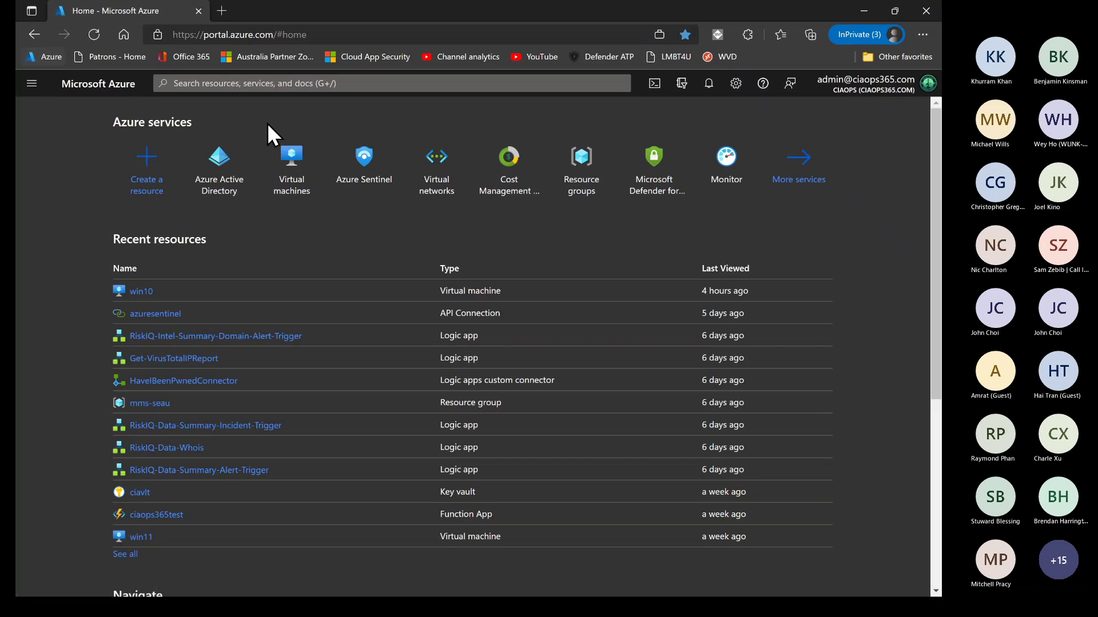
Open incident 5334 in the ciaops Sentinel workspace and view its Administrative activity and Failed logins alerts
{"action": "left_click", "coordinate": [352, 159]}
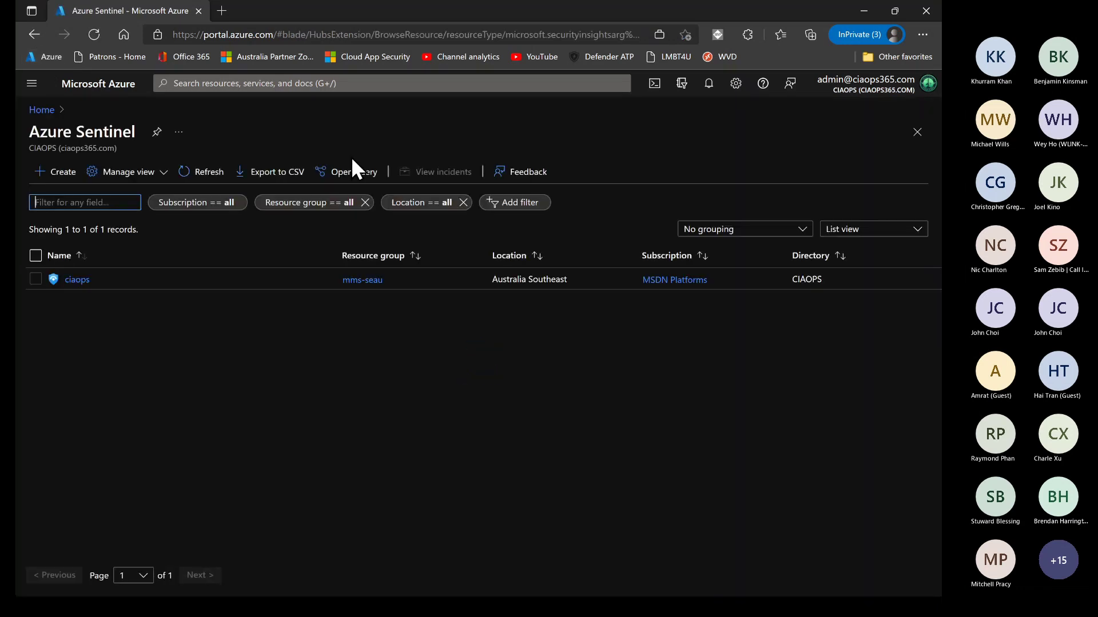
{"action": "left_click", "coordinate": [77, 280]}
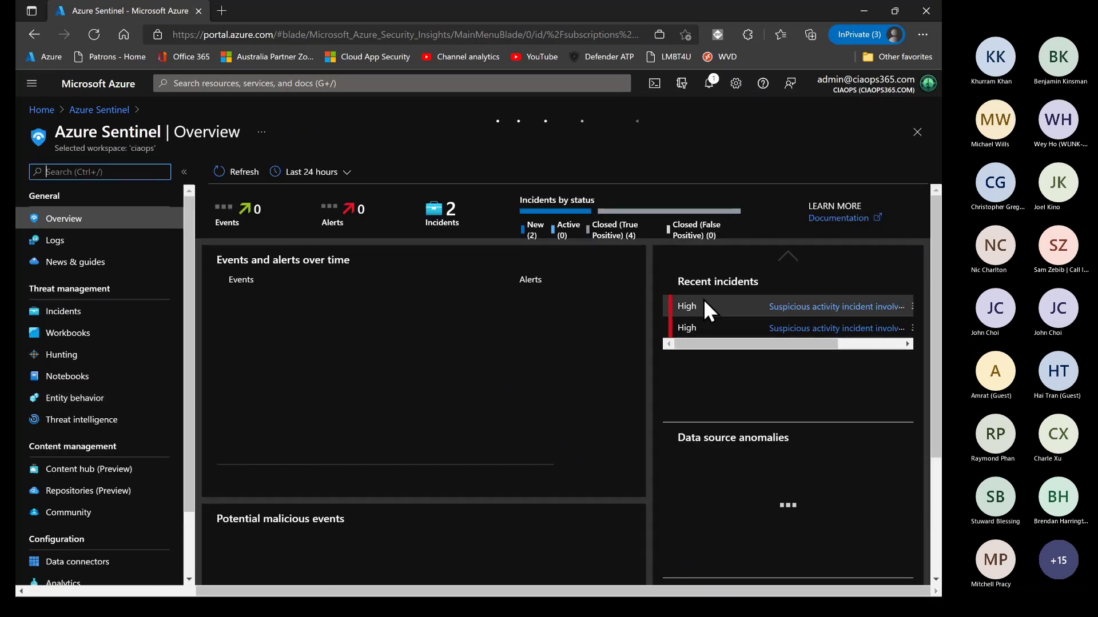
{"action": "left_click", "coordinate": [832, 370]}
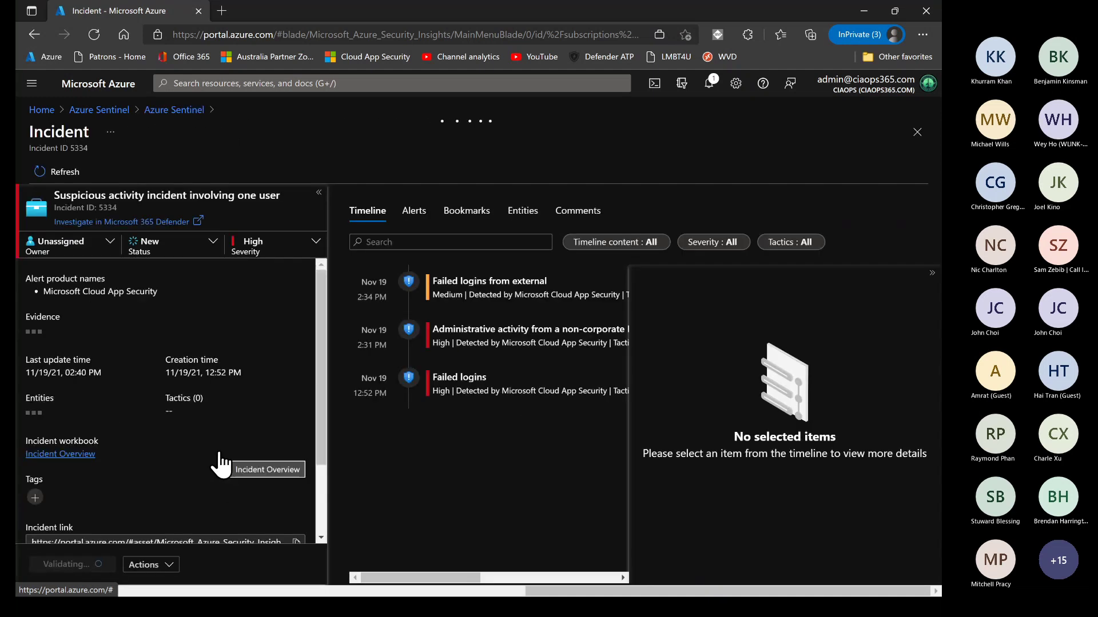
{"action": "left_click", "coordinate": [501, 345]}
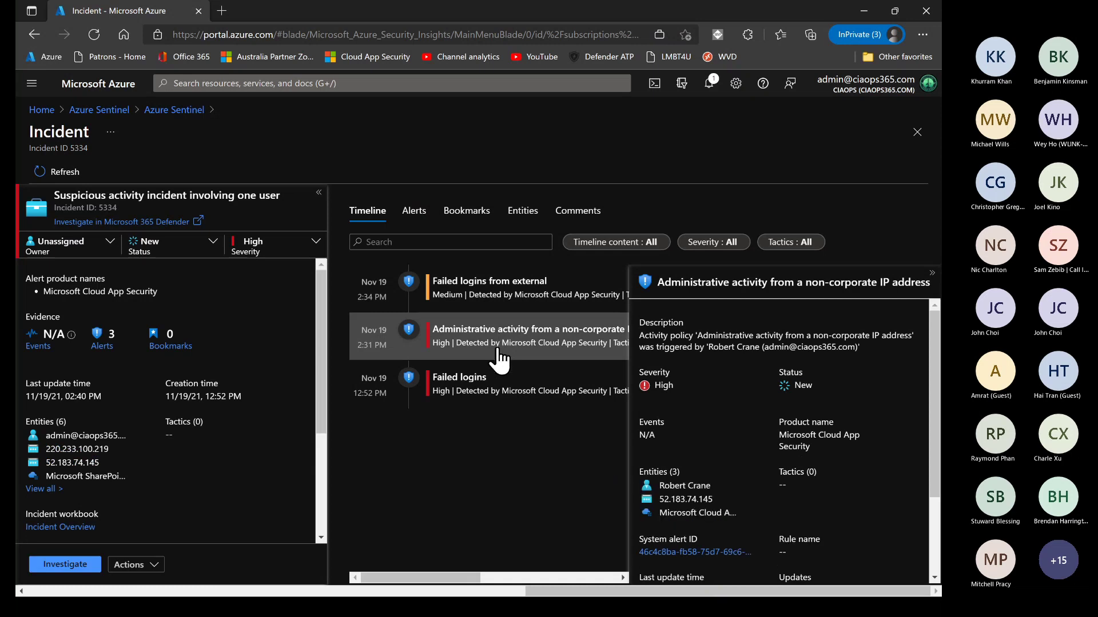
{"action": "left_click", "coordinate": [497, 395]}
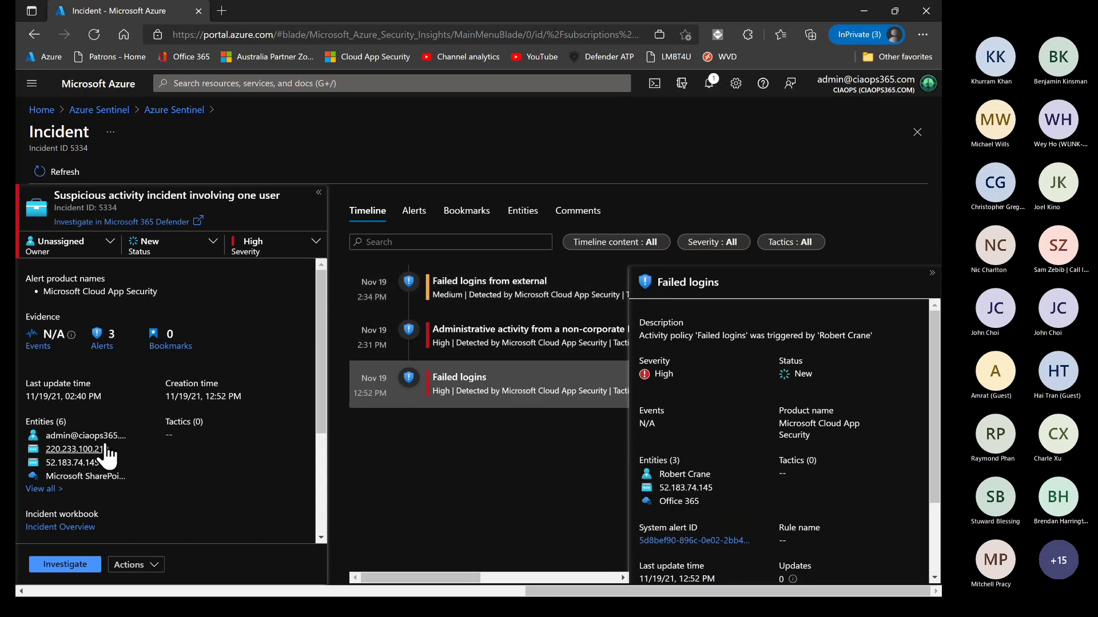
View the entity page for IP 220.233.100.219, then go back to the Sentinel workspace list
{"action": "left_click", "coordinate": [93, 449]}
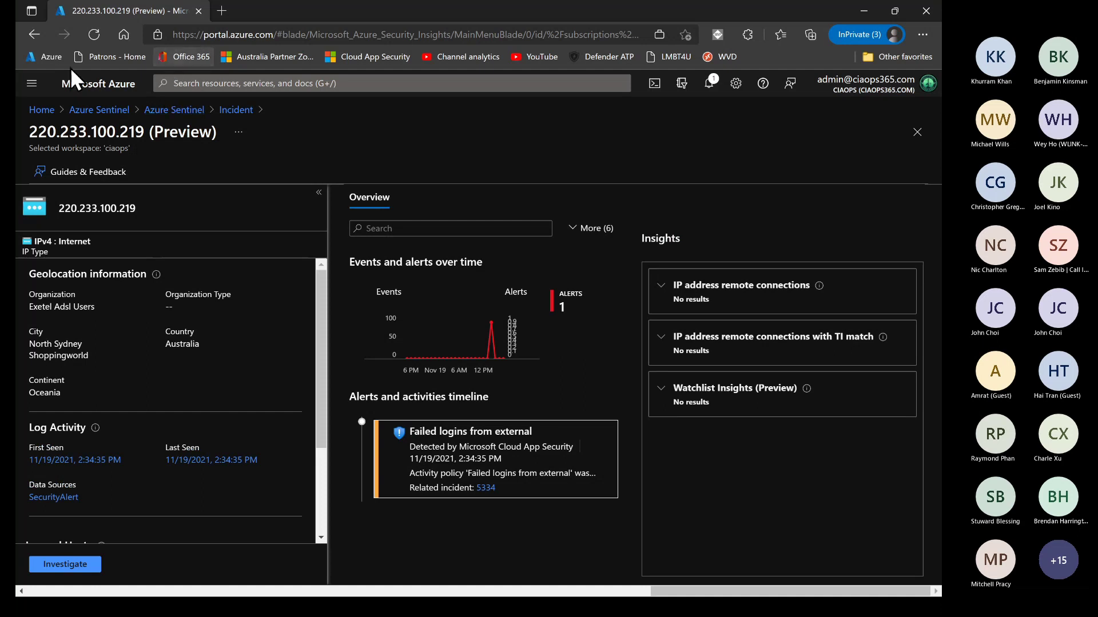
{"action": "left_click", "coordinate": [34, 33]}
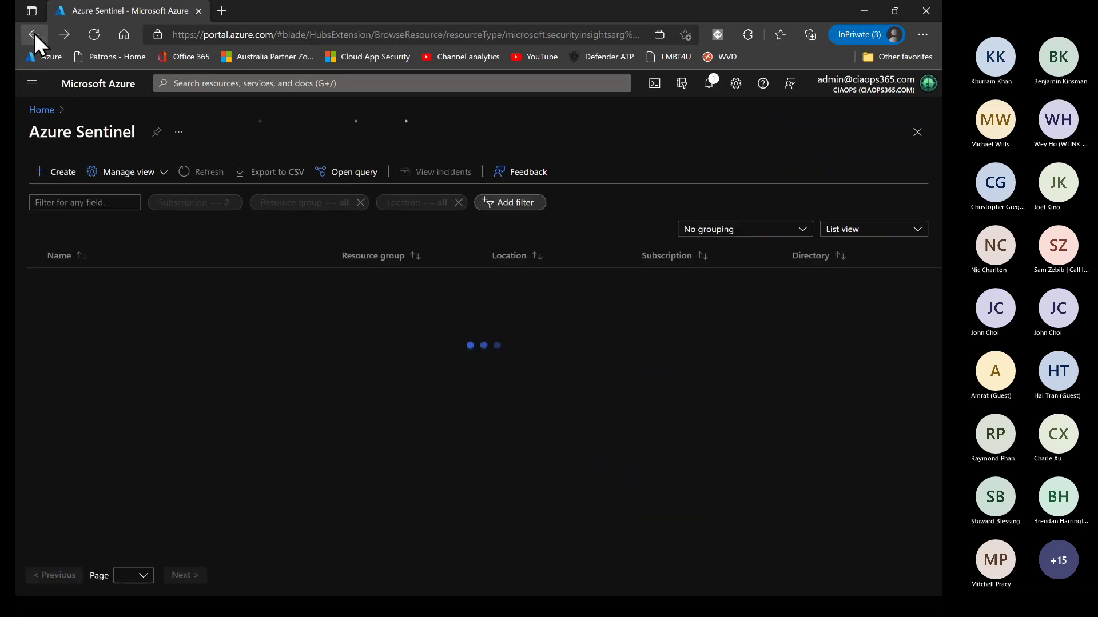
Reopen incident 5334 from the ciaops workspace and browse the users and groups in its Owner list
{"action": "left_click", "coordinate": [75, 279]}
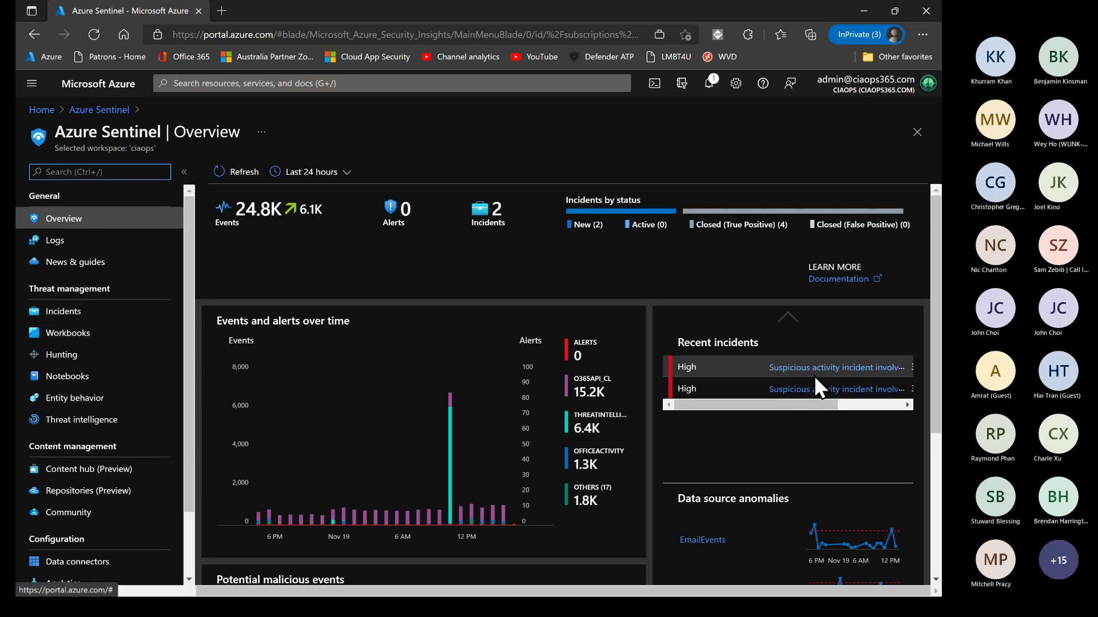
{"action": "left_click", "coordinate": [818, 389]}
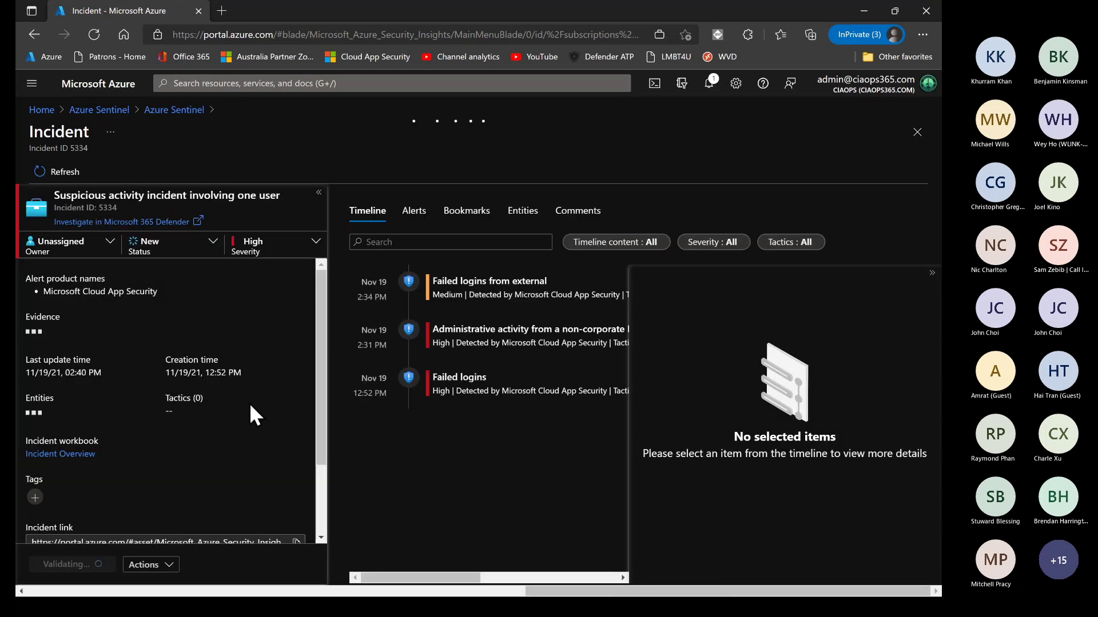
{"action": "left_click", "coordinate": [85, 245]}
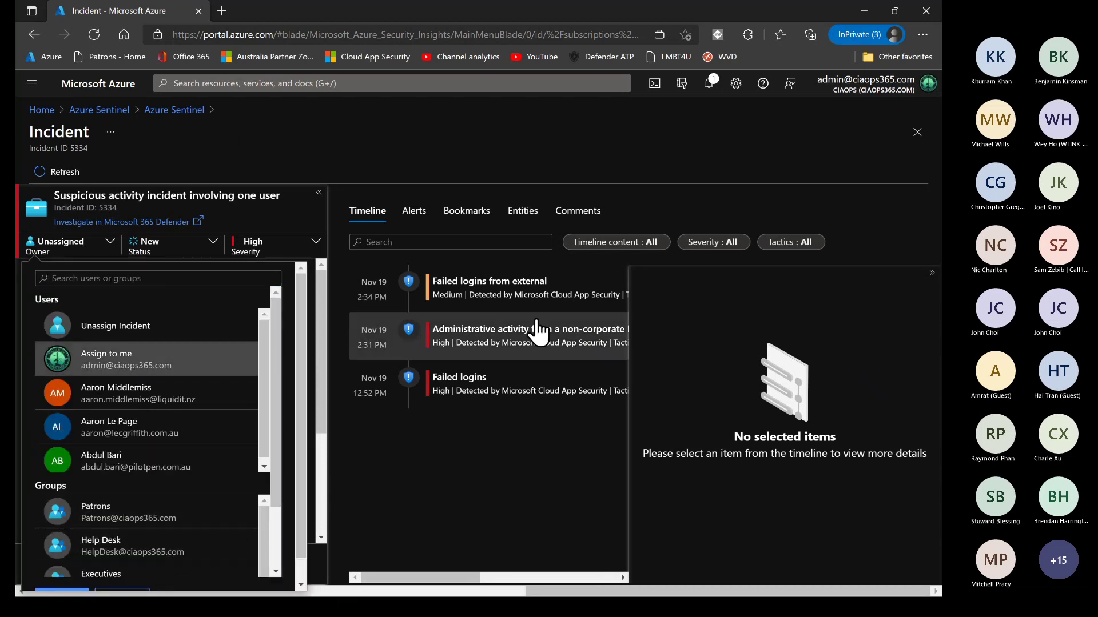
{"action": "scroll", "coordinate": [250, 561], "scroll_direction": "down", "scroll_amount": 1}
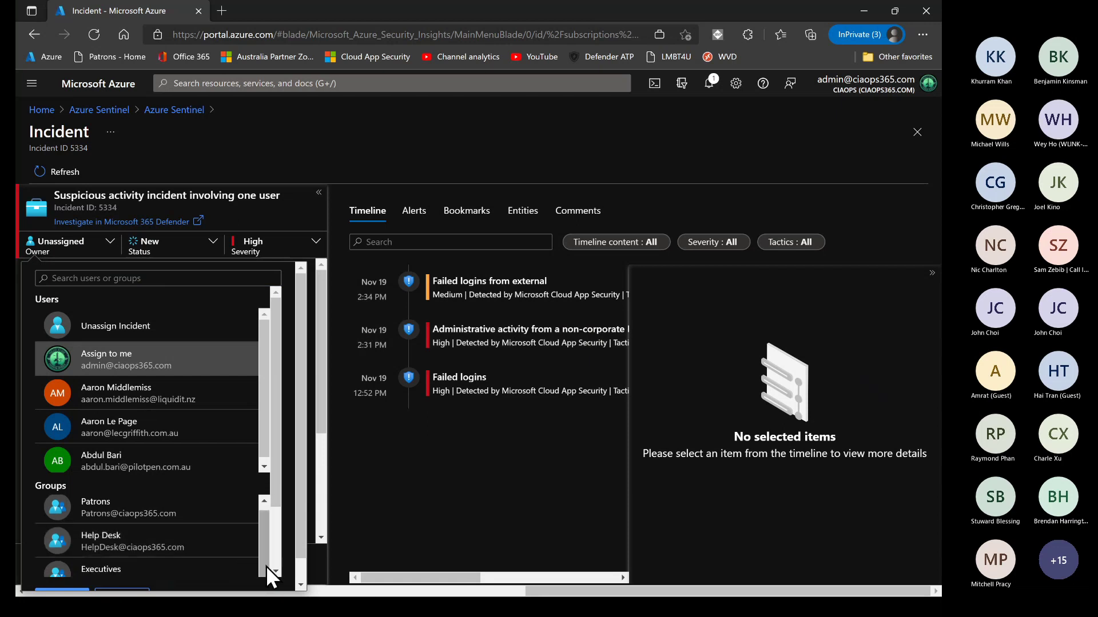
{"action": "scroll", "coordinate": [272, 551], "scroll_direction": "down", "scroll_amount": 3}
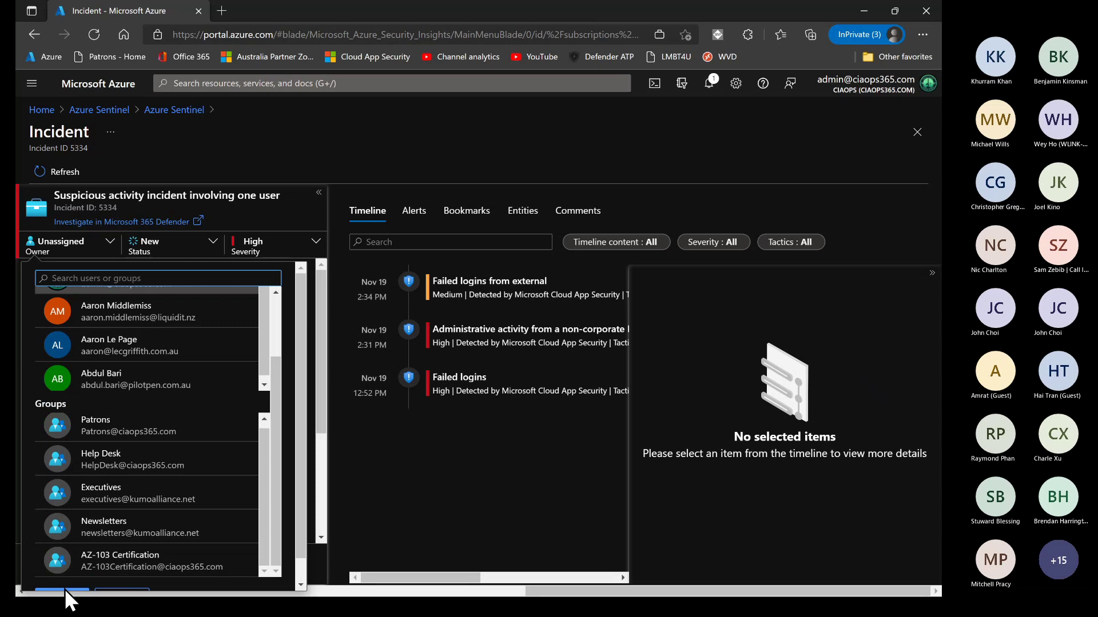
{"action": "left_click", "coordinate": [897, 8]}
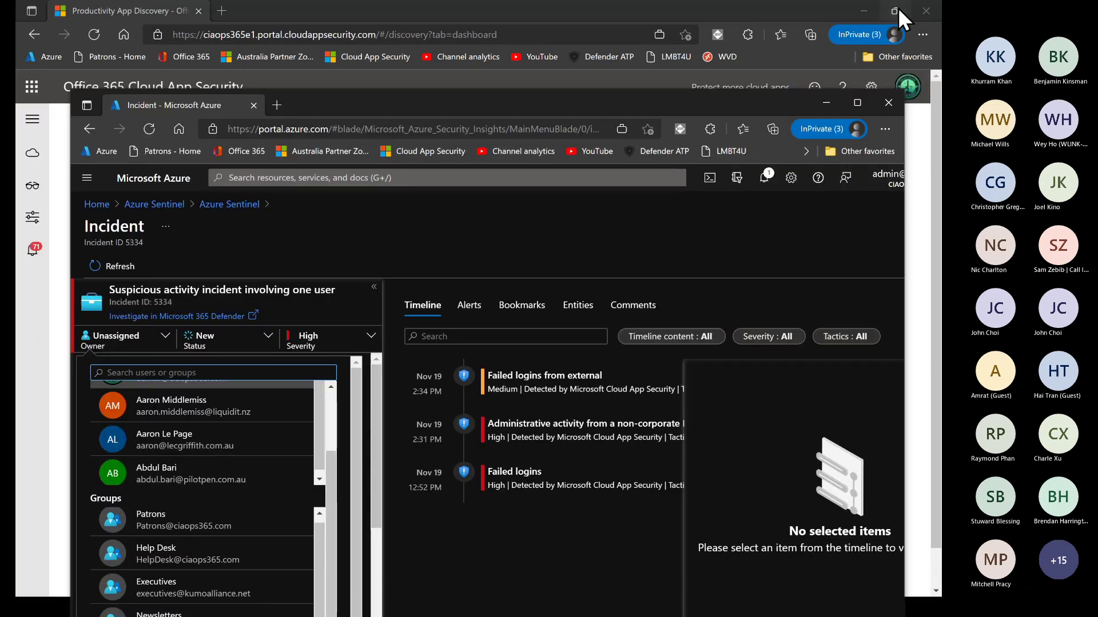
{"action": "left_click", "coordinate": [858, 103]}
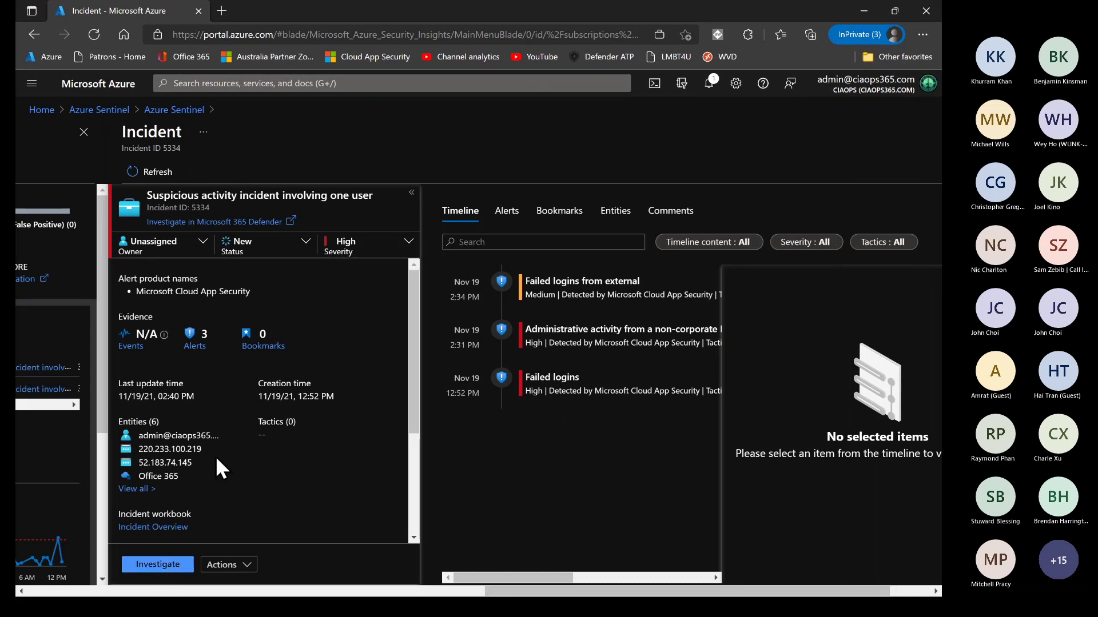
Leave incident 5334 unassigned and set it to Closed as True Positive - suspicious activity
{"action": "left_click", "coordinate": [183, 247]}
{"action": "left_click", "coordinate": [192, 371]}
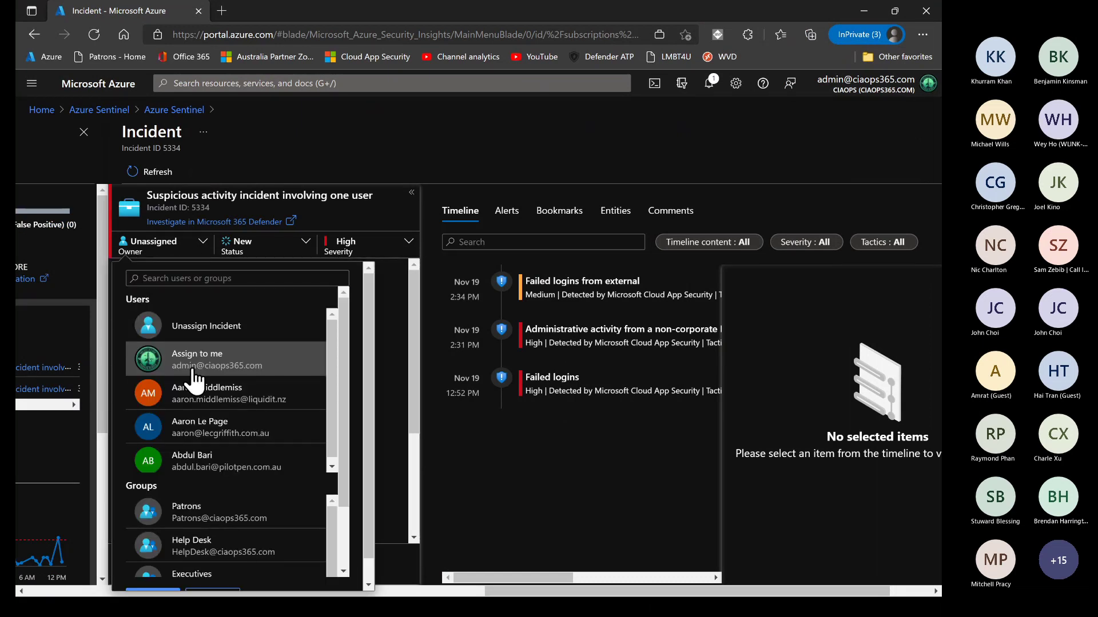
{"action": "left_click", "coordinate": [324, 163]}
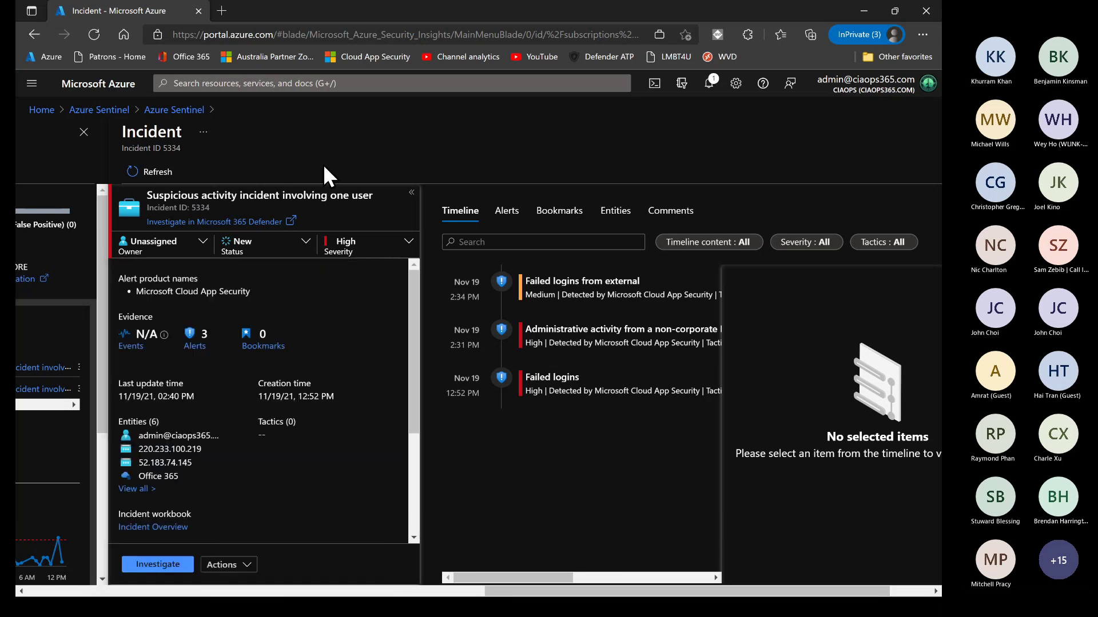
{"action": "left_click", "coordinate": [273, 245]}
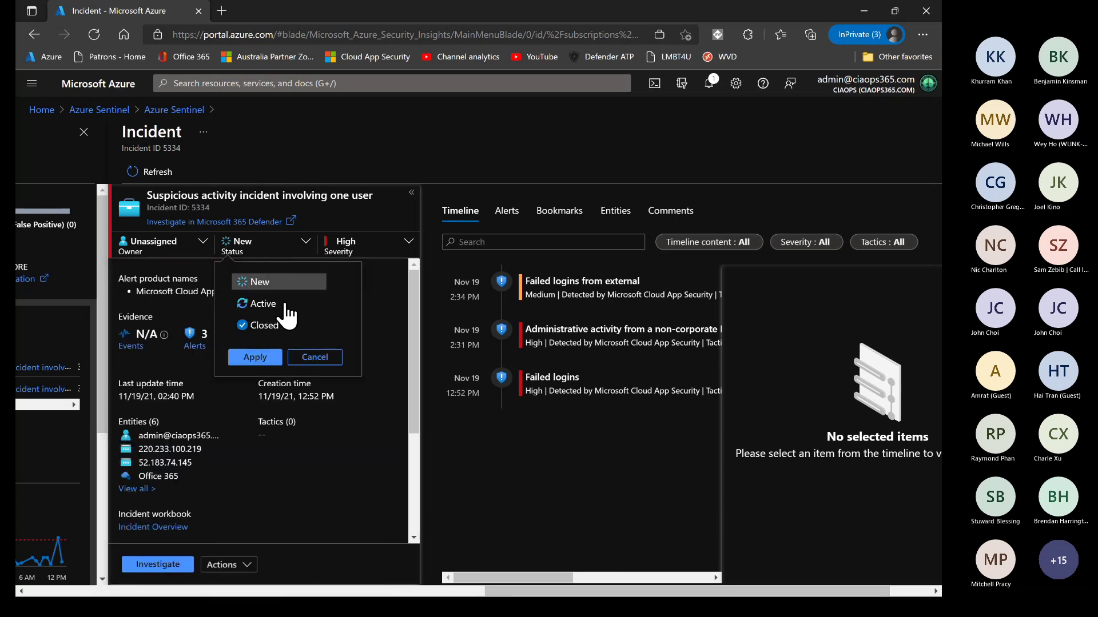
{"action": "left_click", "coordinate": [277, 326]}
{"action": "left_click", "coordinate": [283, 350]}
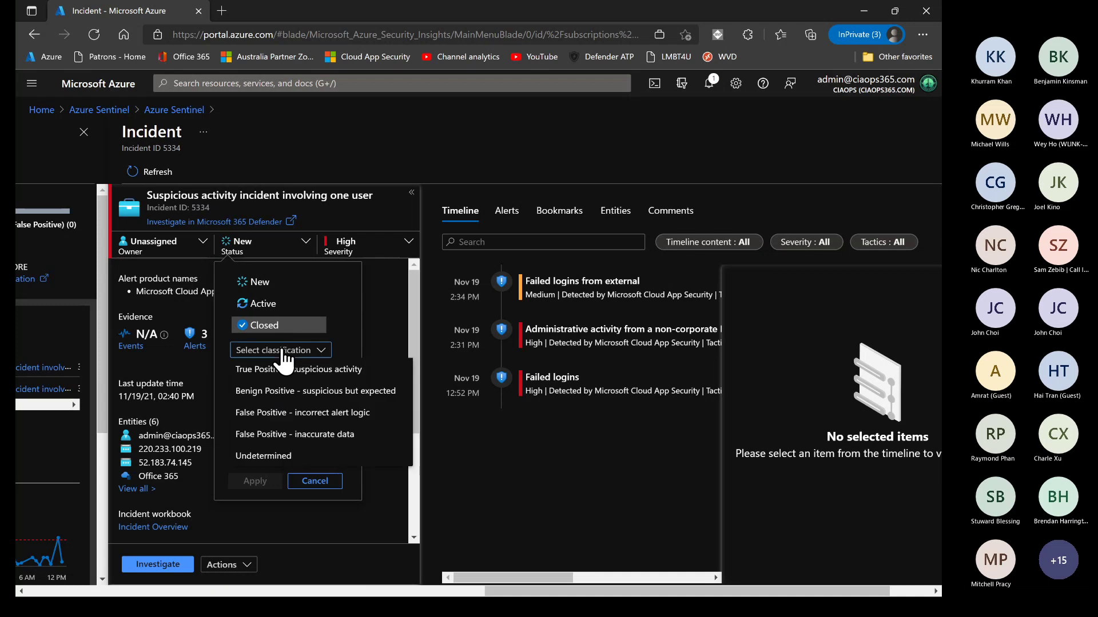
{"action": "left_click", "coordinate": [288, 369]}
{"action": "left_click", "coordinate": [264, 482]}
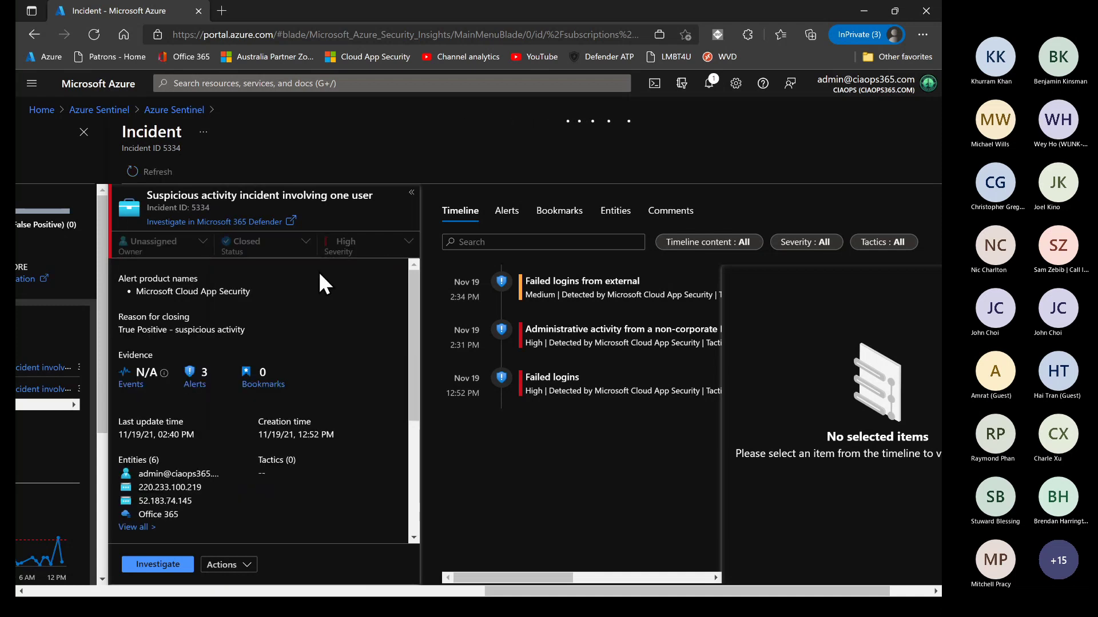
Scroll through the ciaops workspace's Data connectors, then list its 149 active Analytics rules
{"action": "left_click", "coordinate": [178, 111]}
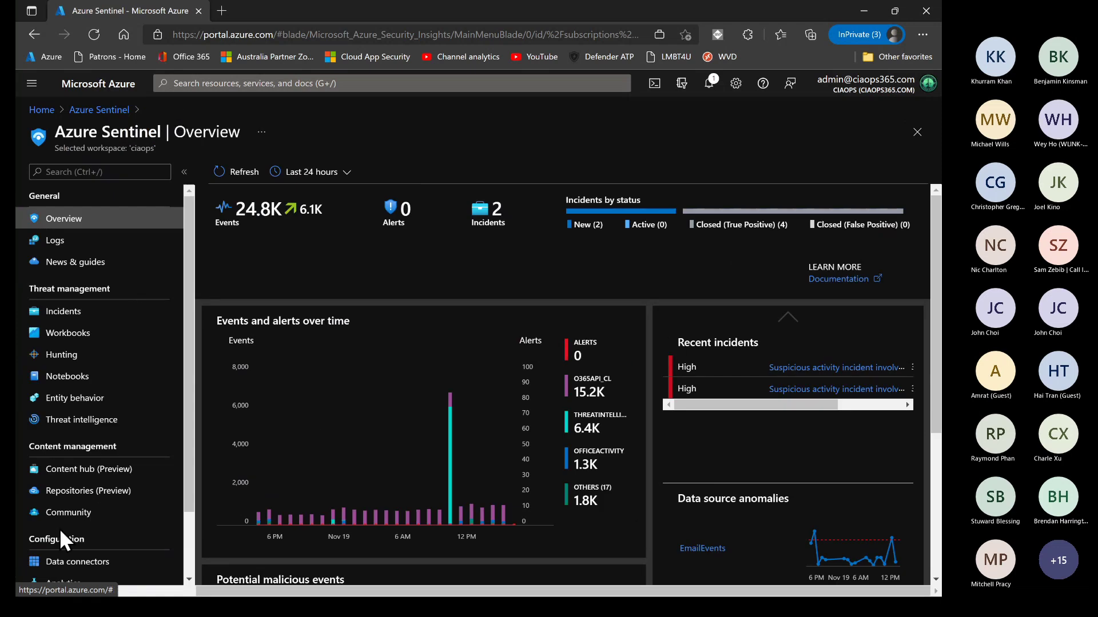
{"action": "scroll", "coordinate": [73, 531], "scroll_direction": "down", "scroll_amount": 3}
{"action": "left_click", "coordinate": [84, 491]}
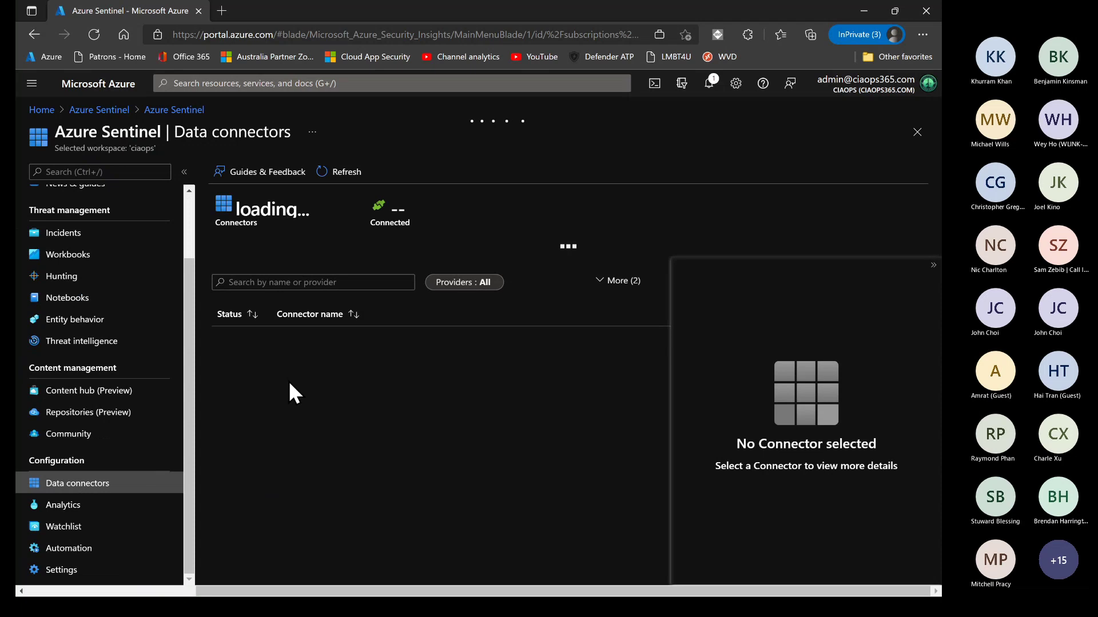
{"action": "scroll", "coordinate": [303, 426], "scroll_direction": "down", "scroll_amount": 5}
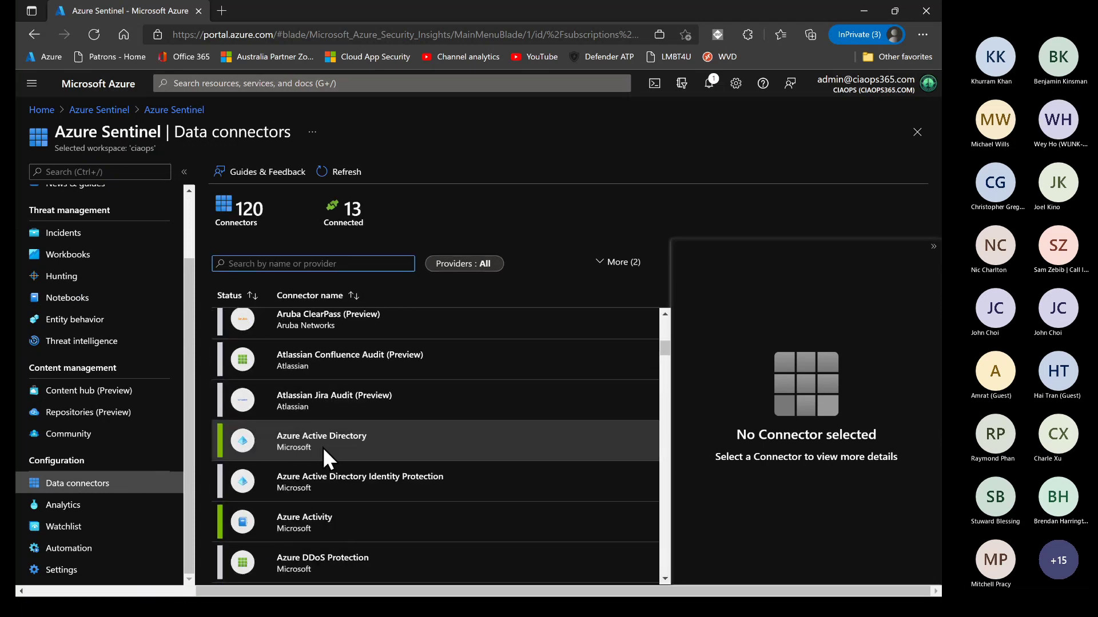
{"action": "scroll", "coordinate": [319, 485], "scroll_direction": "down", "scroll_amount": 3}
{"action": "scroll", "coordinate": [319, 486], "scroll_direction": "down", "scroll_amount": 3}
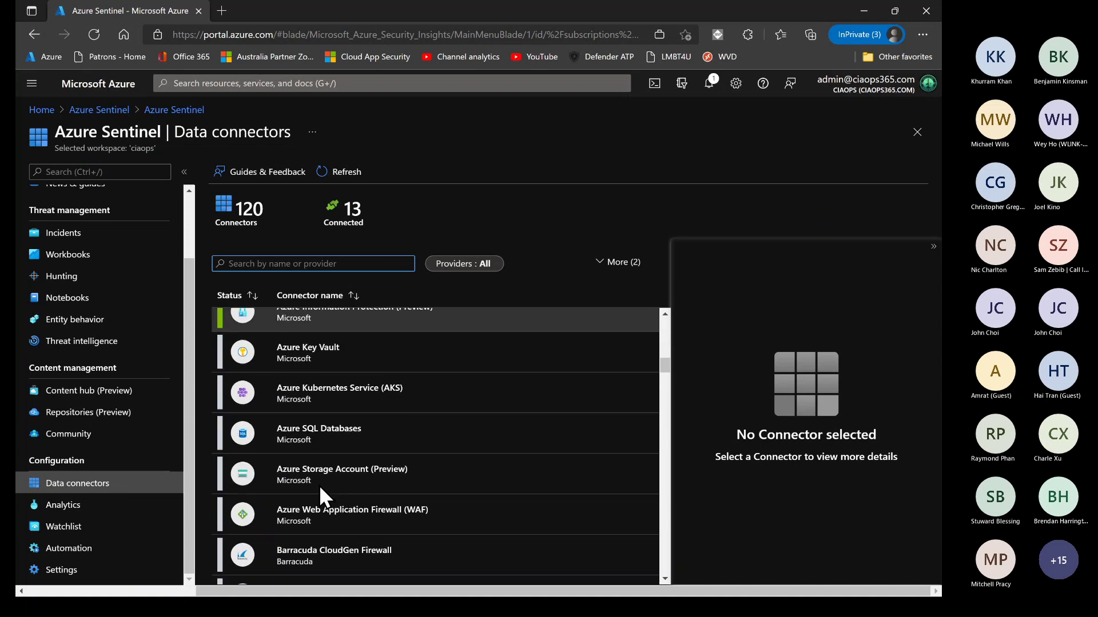
{"action": "scroll", "coordinate": [319, 486], "scroll_direction": "down", "scroll_amount": 3}
{"action": "scroll", "coordinate": [319, 485], "scroll_direction": "down", "scroll_amount": 5}
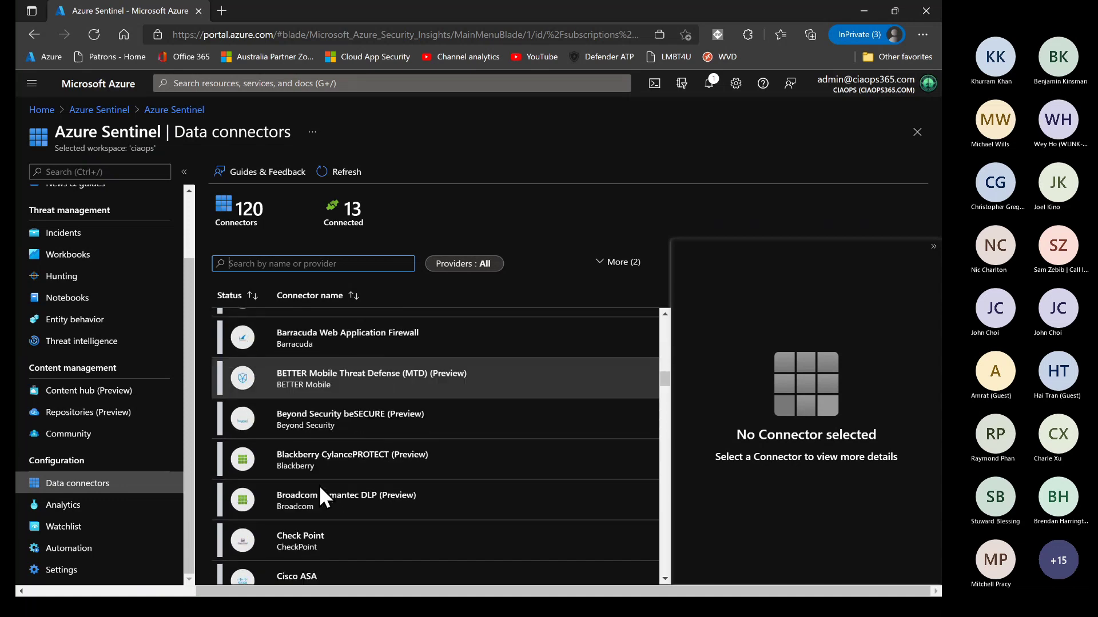
{"action": "scroll", "coordinate": [319, 485], "scroll_direction": "down", "scroll_amount": 2}
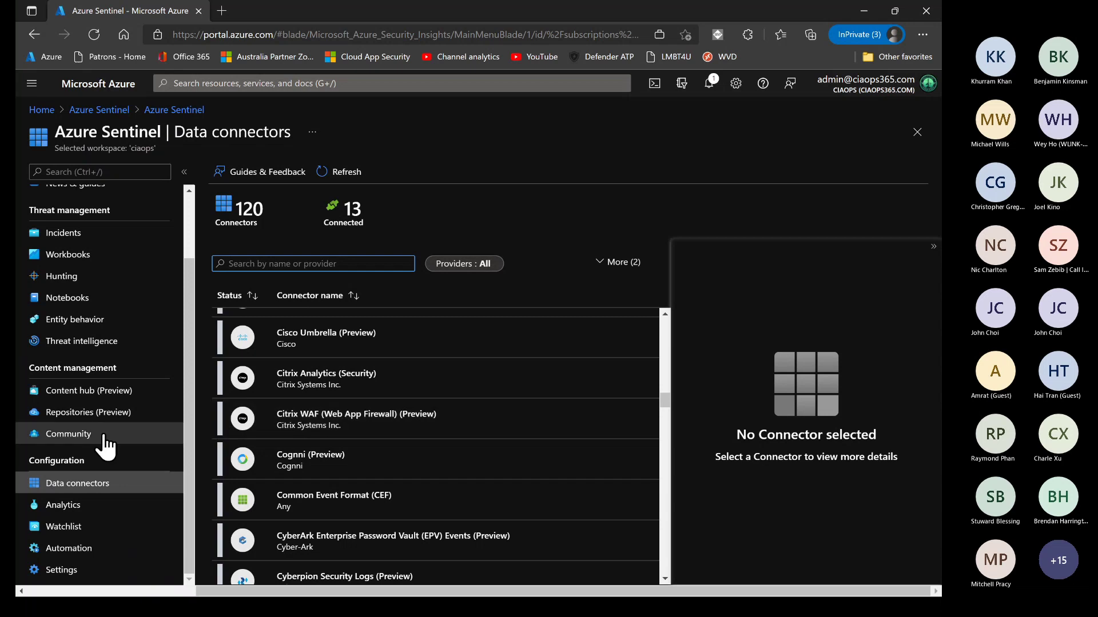
{"action": "left_click", "coordinate": [62, 505]}
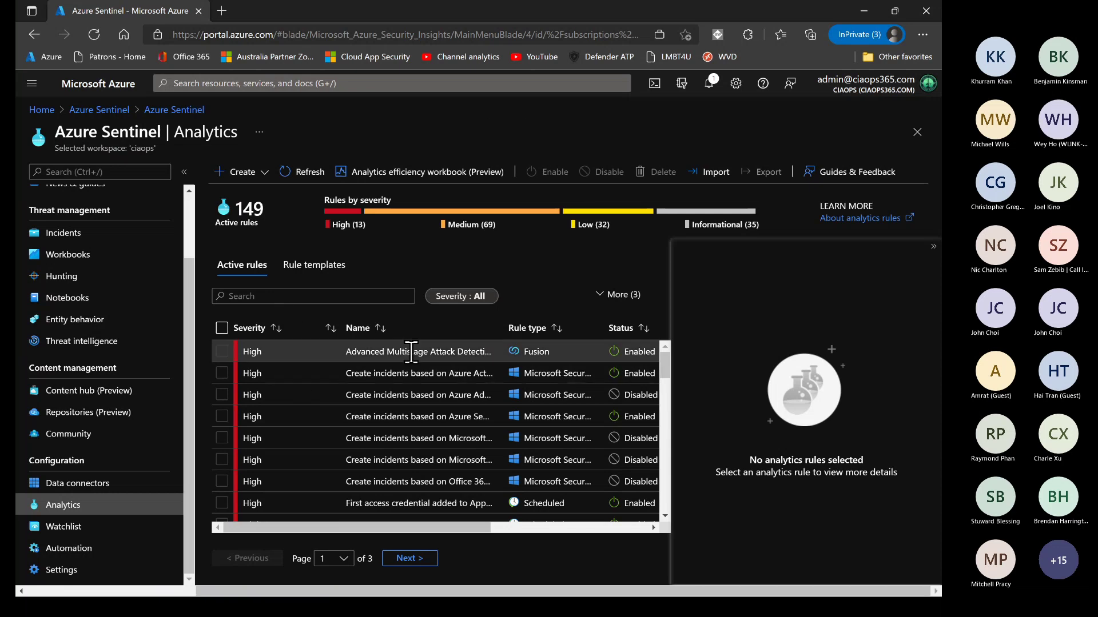
Inspect the Cloud App Security and Base64 encoded Windows process command-lines rules, then return to Overview
{"action": "left_click", "coordinate": [386, 434]}
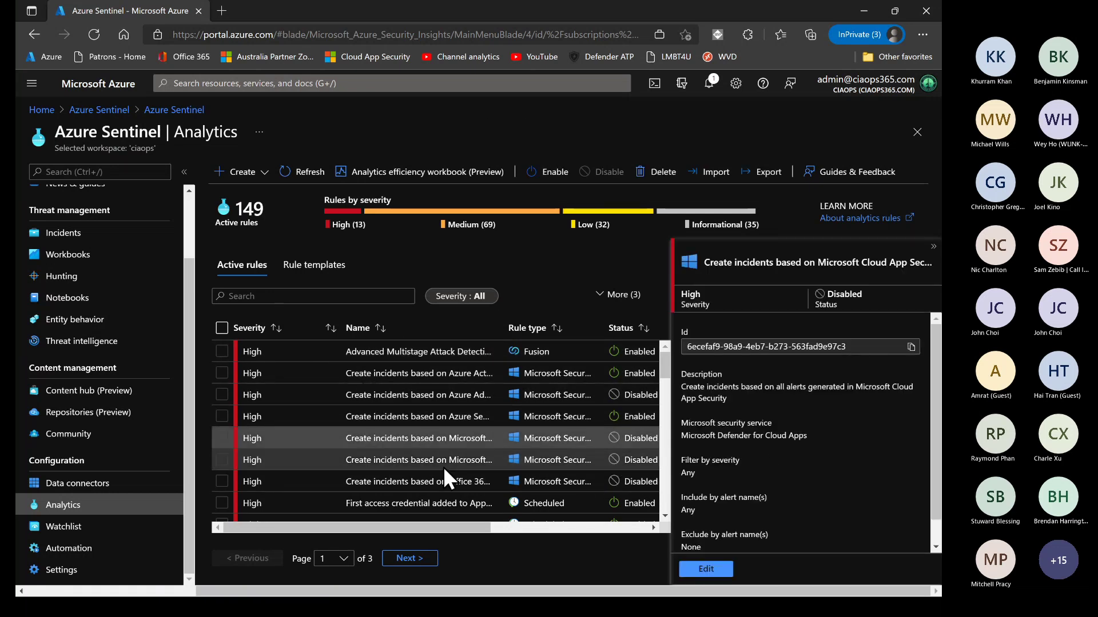
{"action": "scroll", "coordinate": [445, 469], "scroll_direction": "down", "scroll_amount": 4}
{"action": "left_click", "coordinate": [392, 479]}
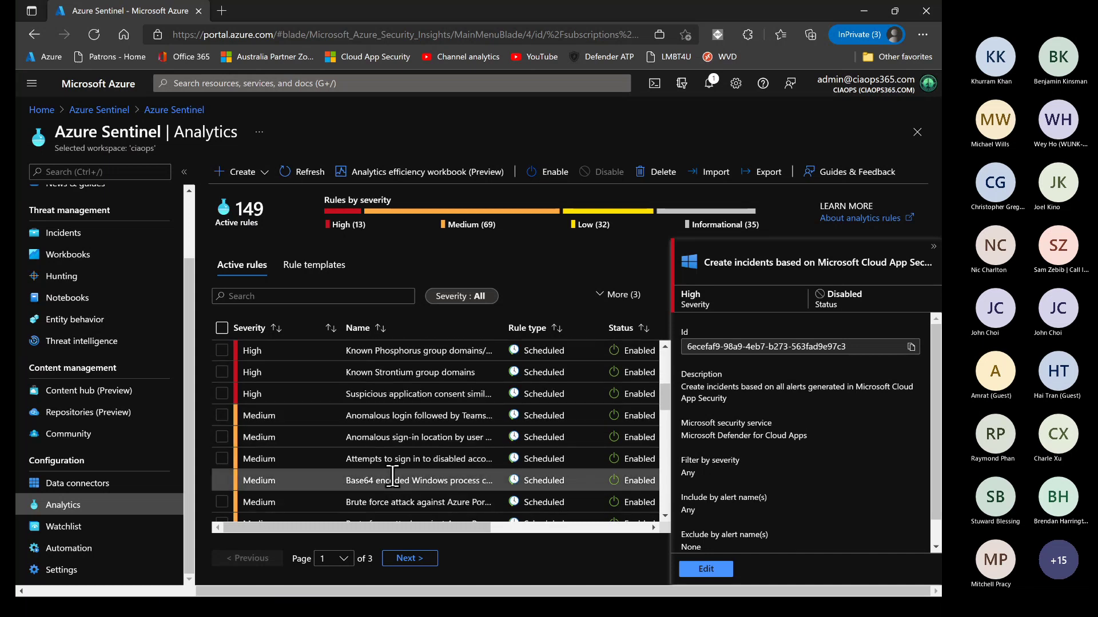
{"action": "scroll", "coordinate": [792, 400], "scroll_direction": "down", "scroll_amount": 2}
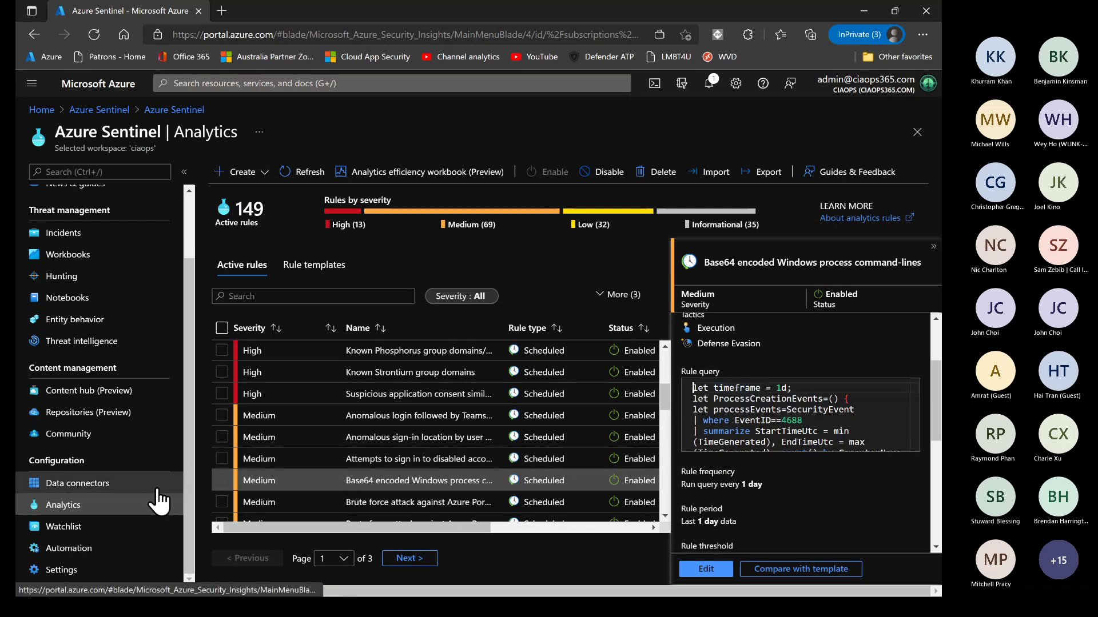
{"action": "scroll", "coordinate": [156, 503], "scroll_direction": "up", "scroll_amount": 2}
{"action": "scroll", "coordinate": [156, 503], "scroll_direction": "down", "scroll_amount": 2}
{"action": "scroll", "coordinate": [131, 457], "scroll_direction": "up", "scroll_amount": 2}
{"action": "left_click", "coordinate": [73, 221]}
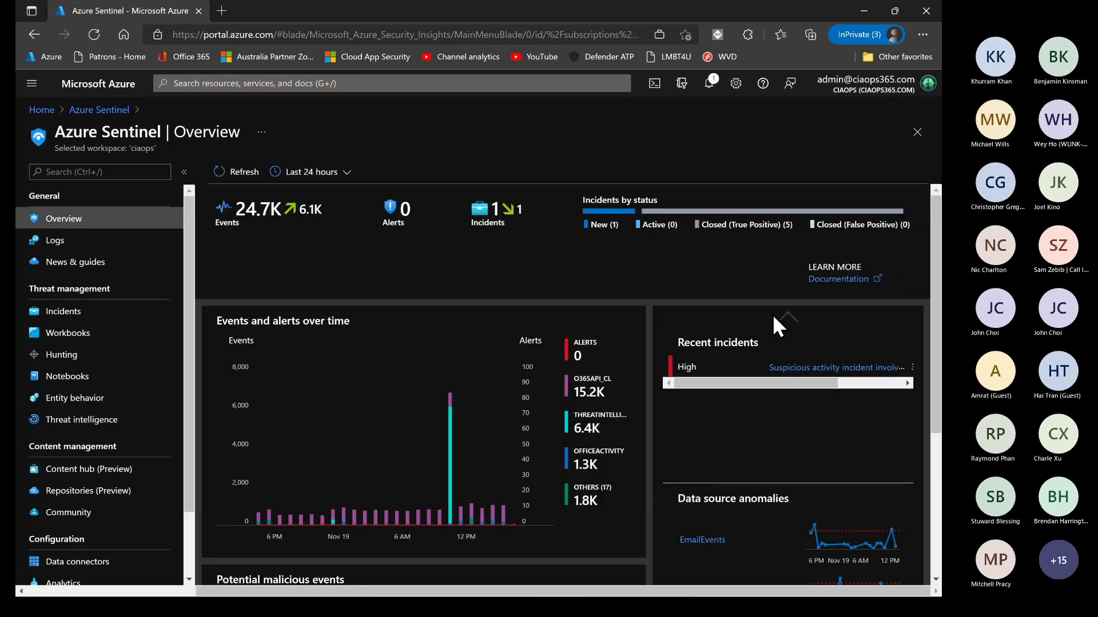
Open the saved Exchange Online - CIAOPS workbook from My workbooks, showing 133 activities over 90 days
{"action": "left_click", "coordinate": [66, 337]}
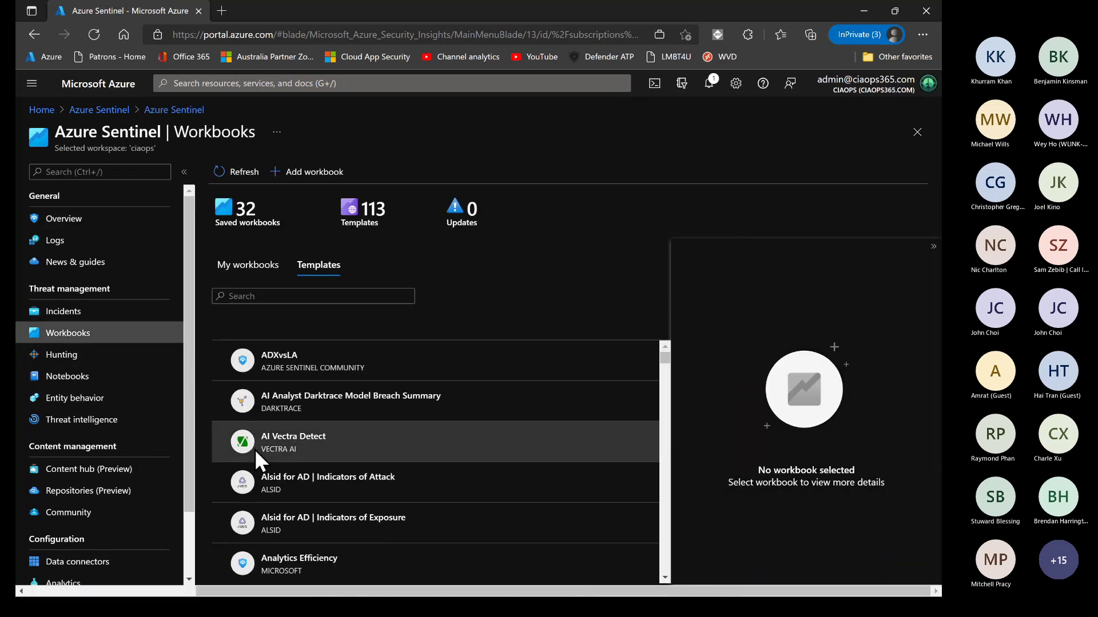
{"action": "left_click", "coordinate": [263, 268]}
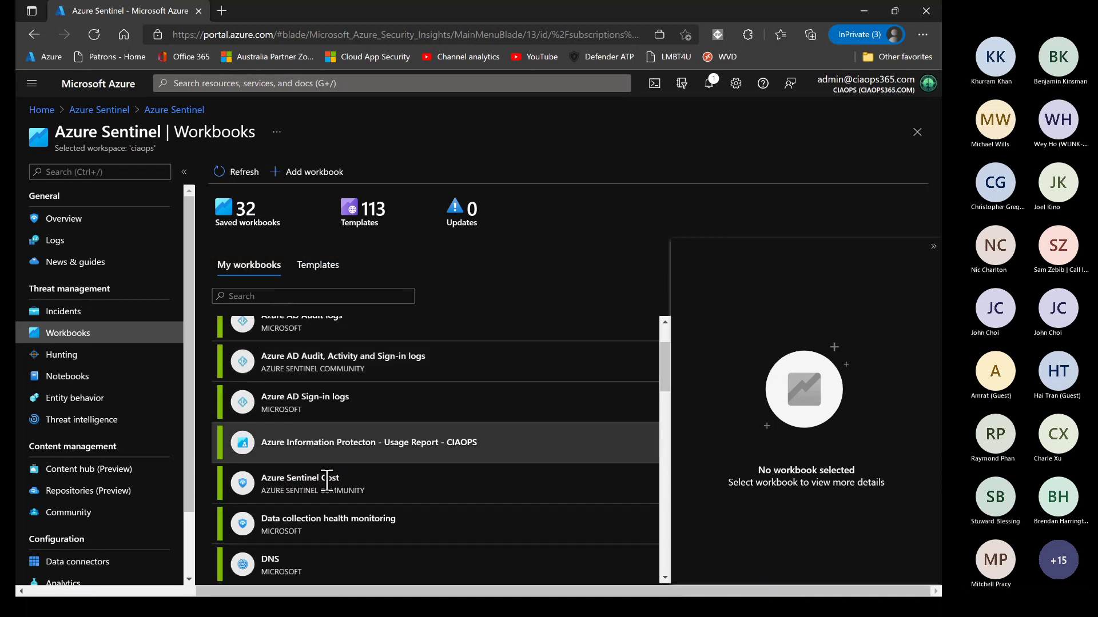
{"action": "scroll", "coordinate": [332, 522], "scroll_direction": "down", "scroll_amount": 3}
{"action": "scroll", "coordinate": [333, 520], "scroll_direction": "down", "scroll_amount": 2}
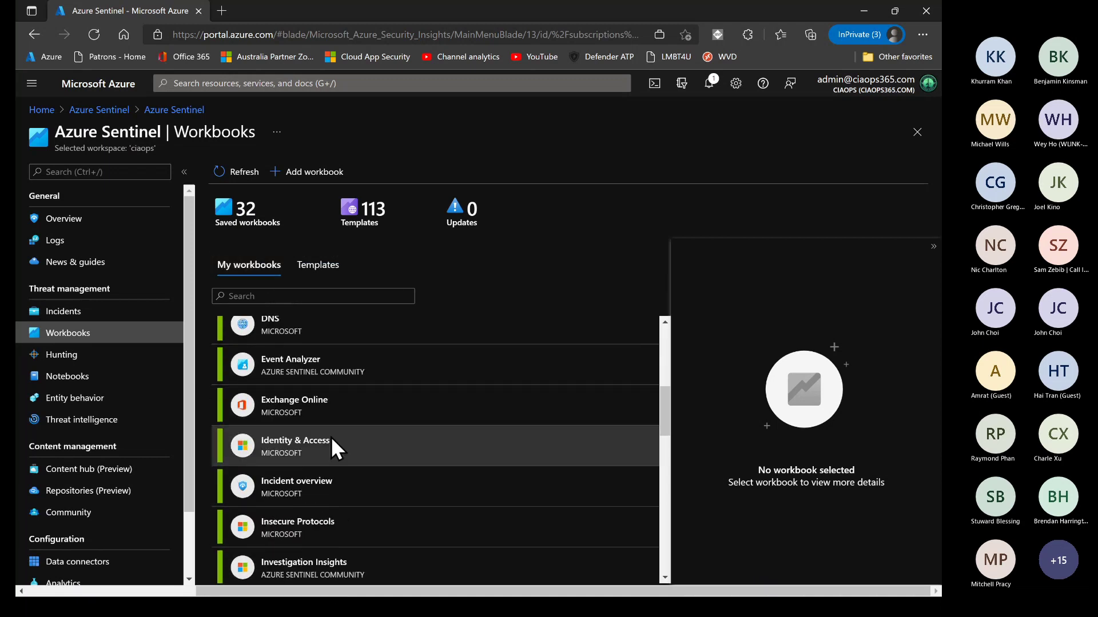
{"action": "left_click", "coordinate": [314, 401]}
{"action": "scroll", "coordinate": [735, 545], "scroll_direction": "down", "scroll_amount": 1}
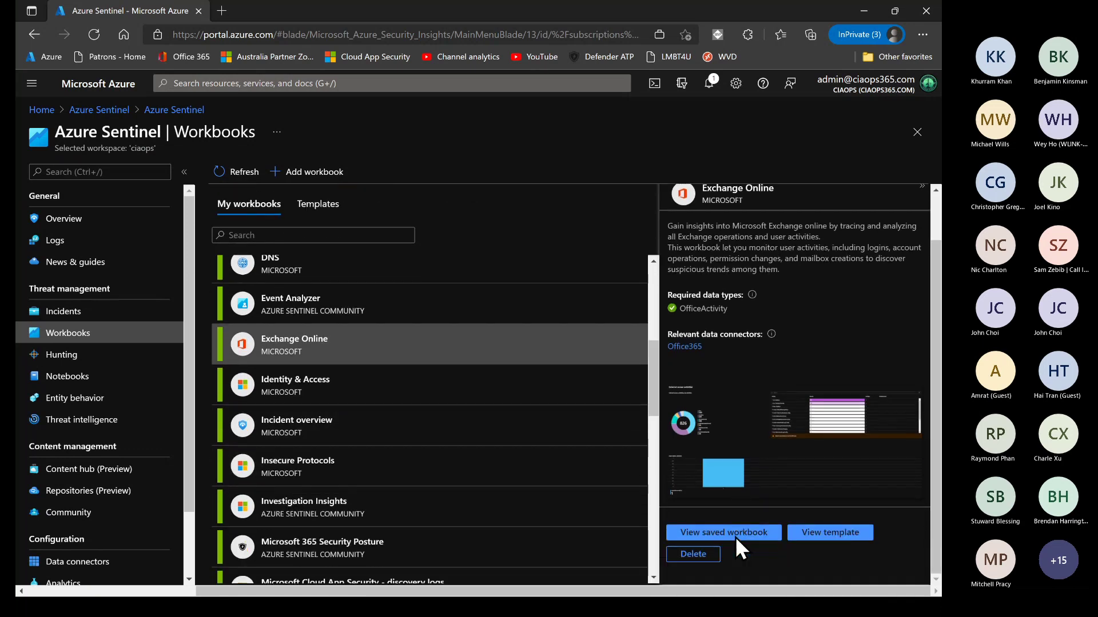
{"action": "left_click", "coordinate": [726, 536]}
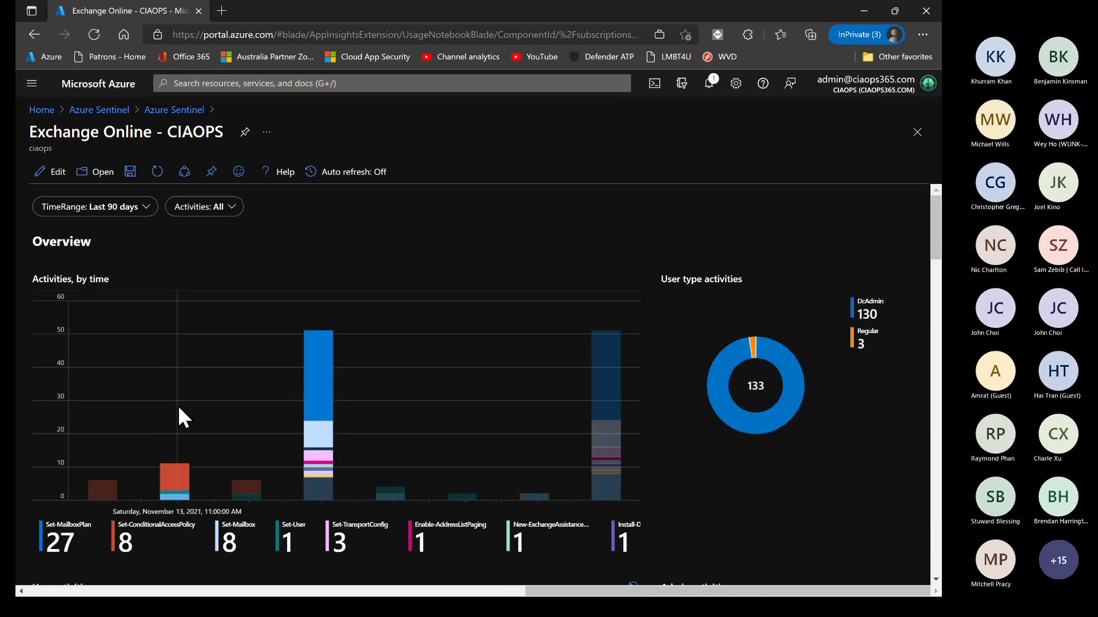
Set the Exchange Online workbook TimeRange to Last 24 hours, showing 51 activities
{"action": "scroll", "coordinate": [333, 253], "scroll_direction": "down", "scroll_amount": 10}
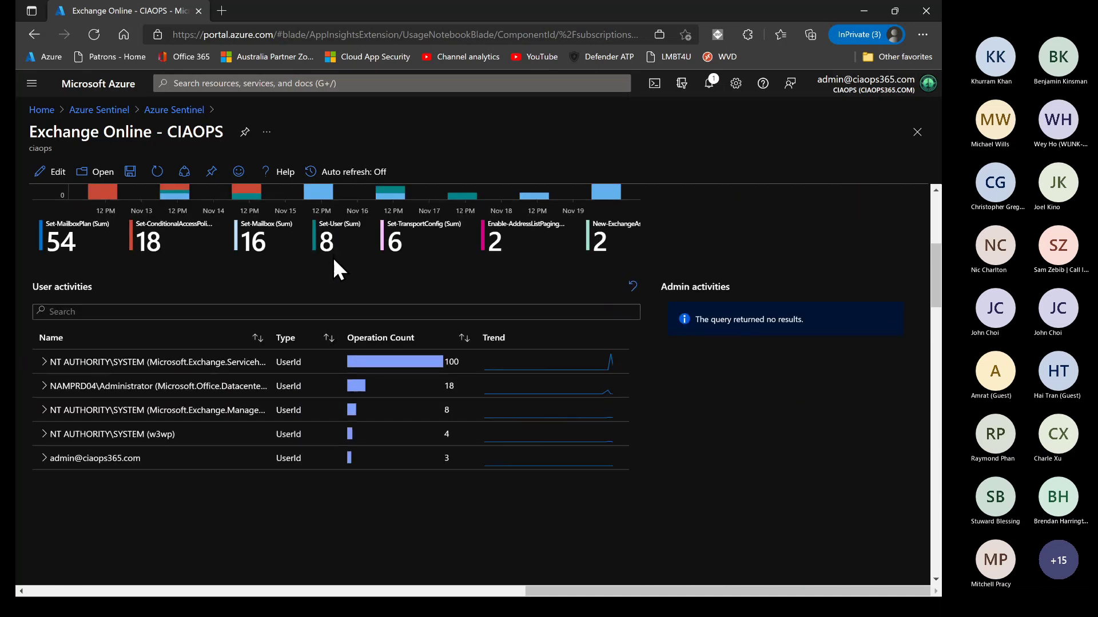
{"action": "scroll", "coordinate": [328, 274], "scroll_direction": "down", "scroll_amount": 2}
{"action": "scroll", "coordinate": [328, 274], "scroll_direction": "up", "scroll_amount": 12}
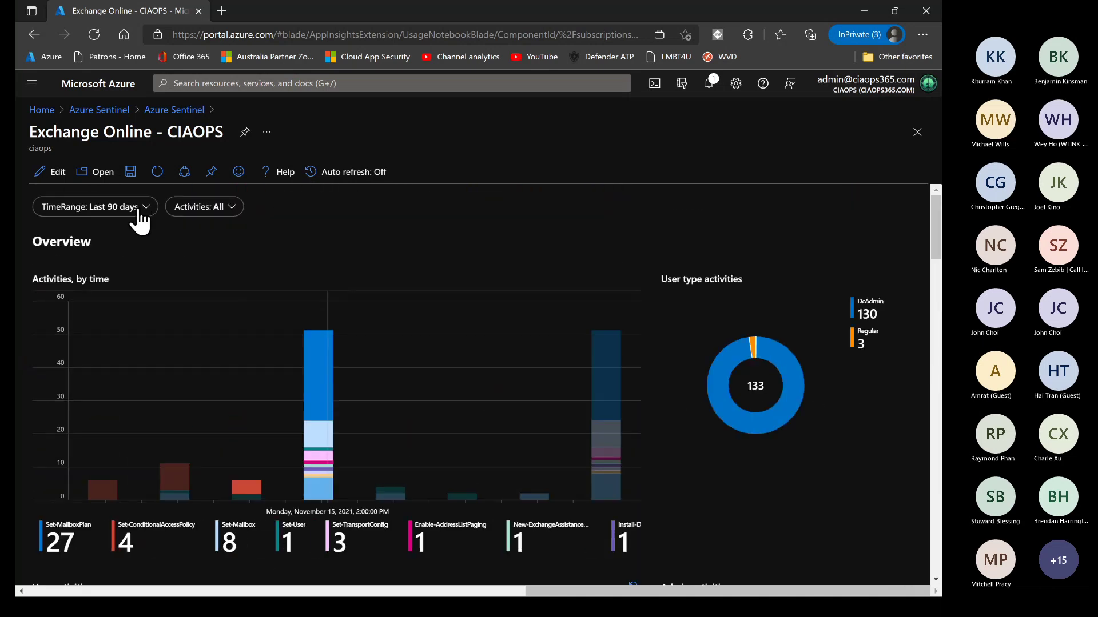
{"action": "left_click", "coordinate": [139, 214]}
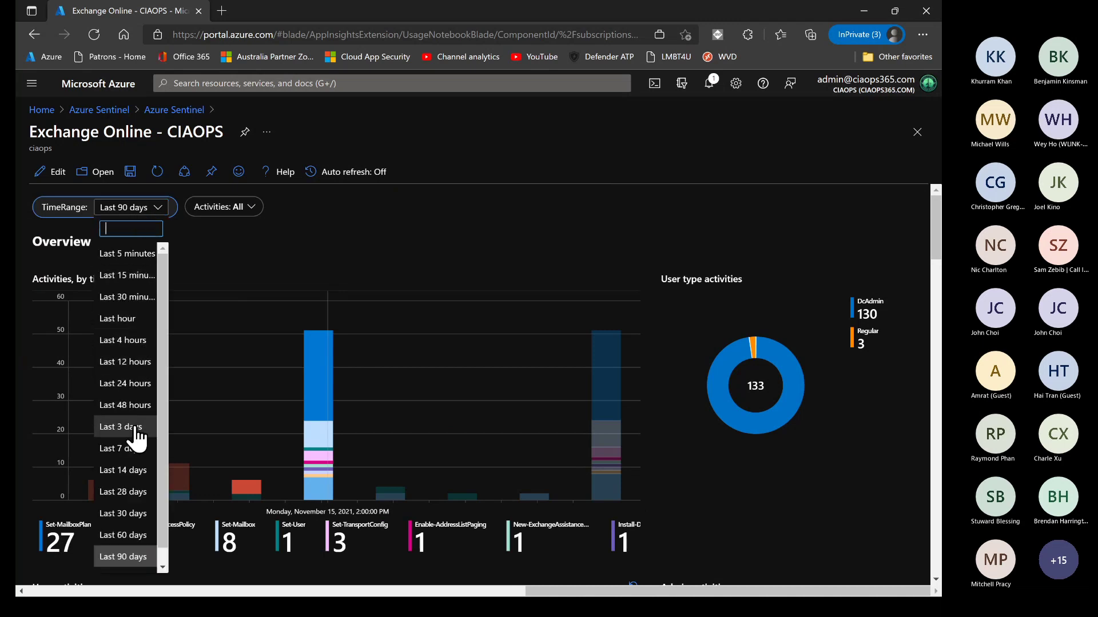
{"action": "left_click", "coordinate": [136, 385]}
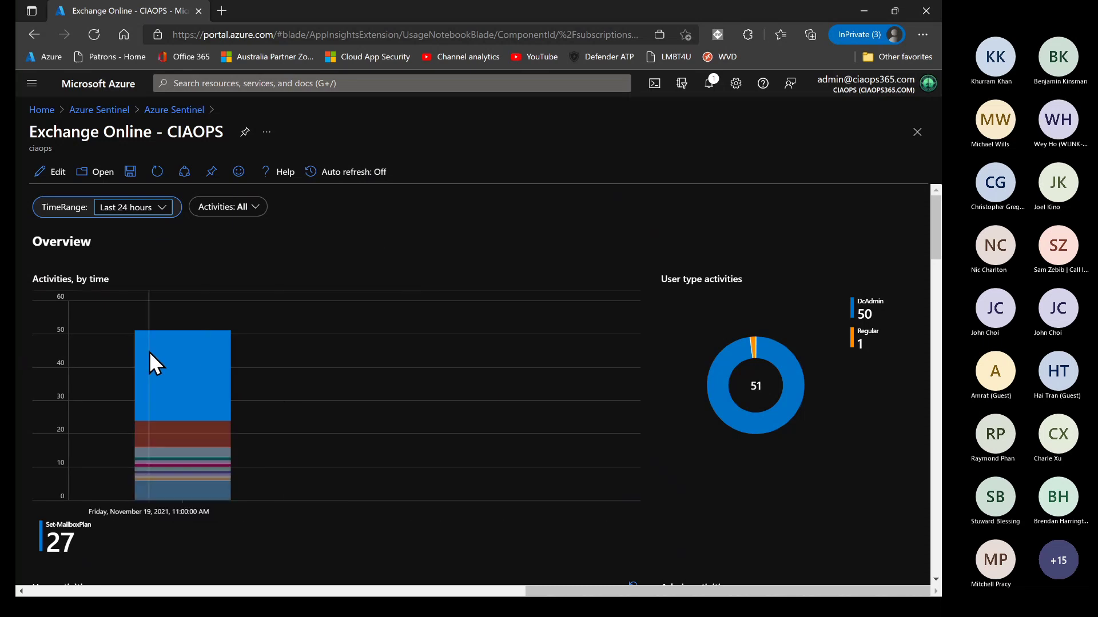
{"action": "scroll", "coordinate": [489, 259], "scroll_direction": "down", "scroll_amount": 3}
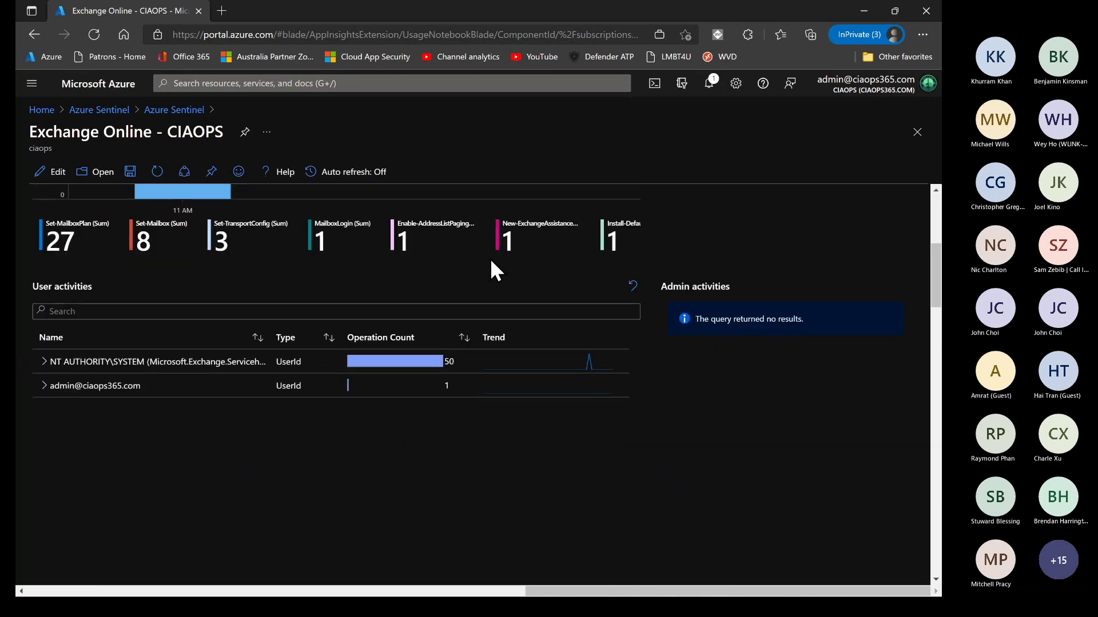
{"action": "scroll", "coordinate": [489, 258], "scroll_direction": "up", "scroll_amount": 3}
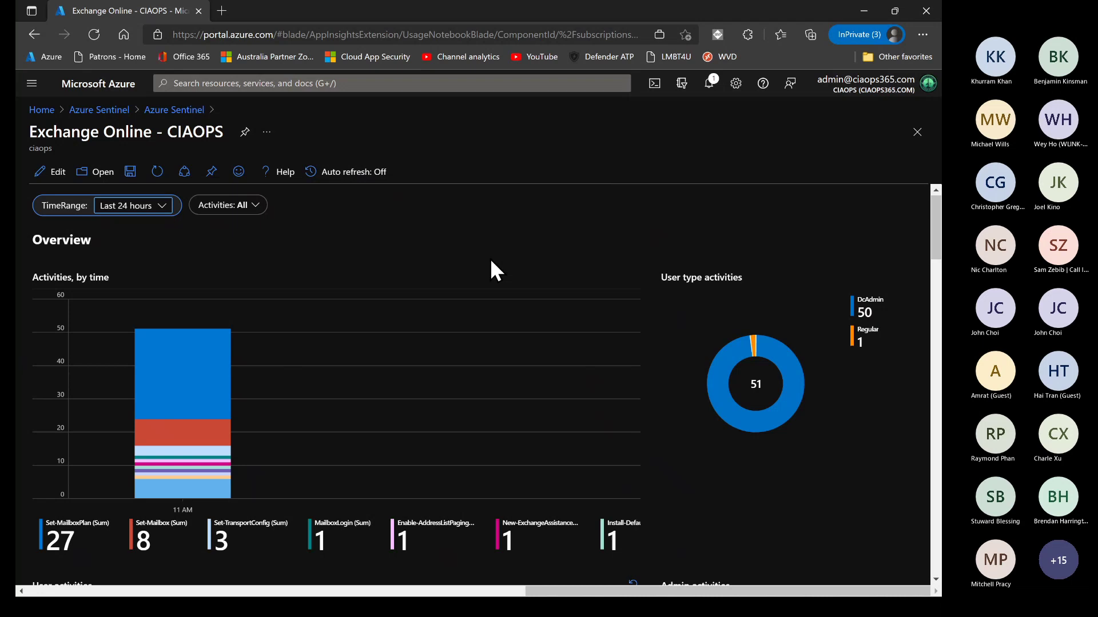
Go back to the saved Workbooks list via the Azure Sentinel breadcrumb and scroll through it
{"action": "left_click", "coordinate": [173, 111]}
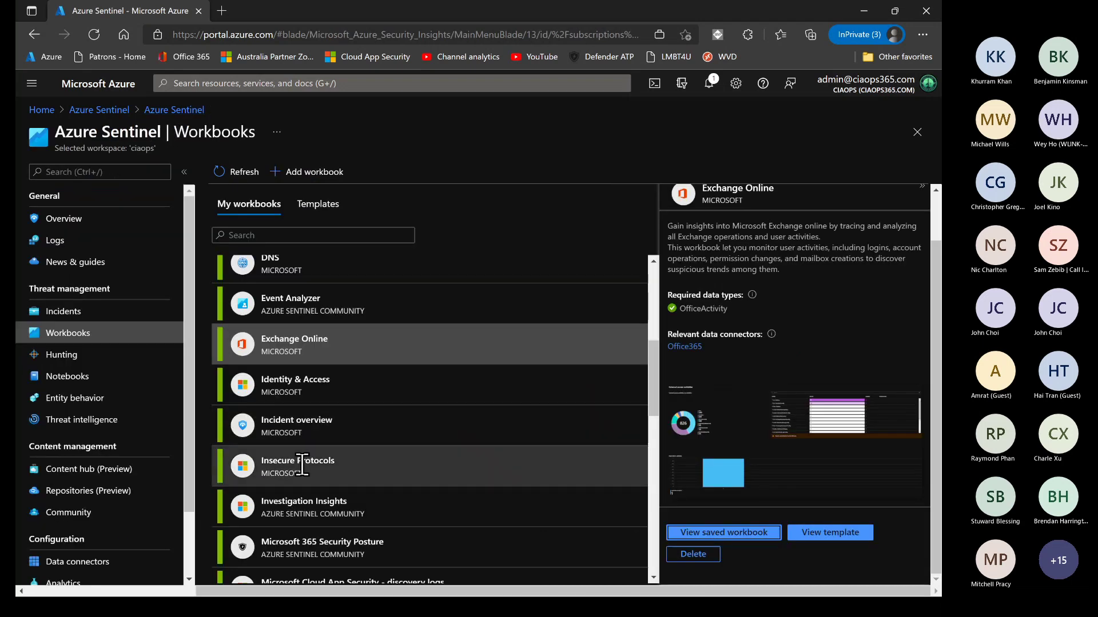
{"action": "scroll", "coordinate": [302, 465], "scroll_direction": "down", "scroll_amount": 8}
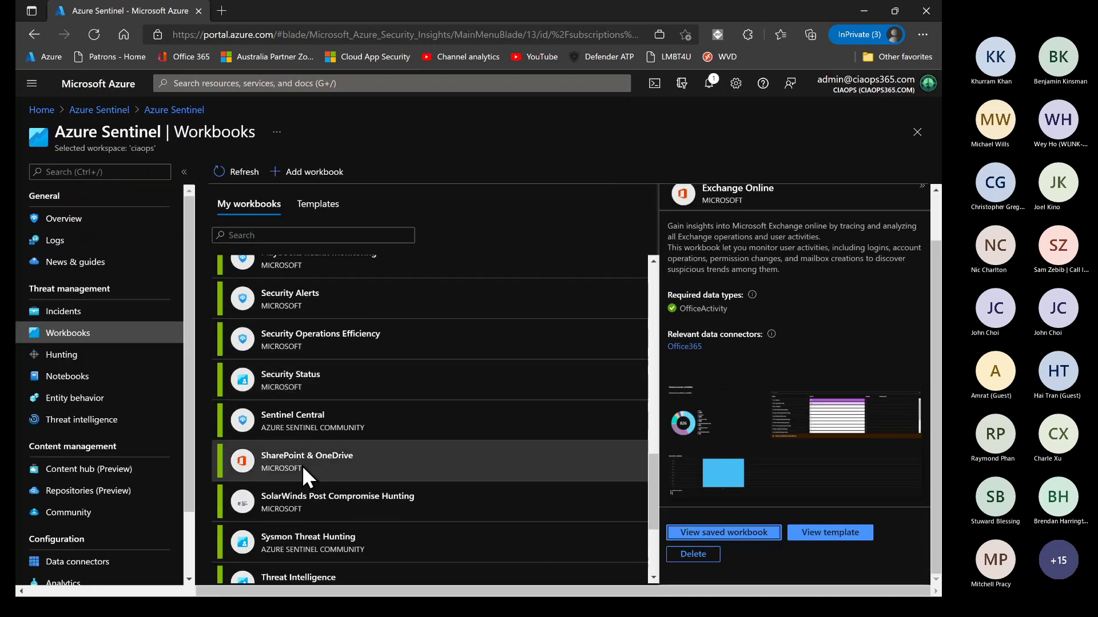
{"action": "scroll", "coordinate": [302, 466], "scroll_direction": "down", "scroll_amount": 3}
{"action": "scroll", "coordinate": [301, 466], "scroll_direction": "up", "scroll_amount": 7}
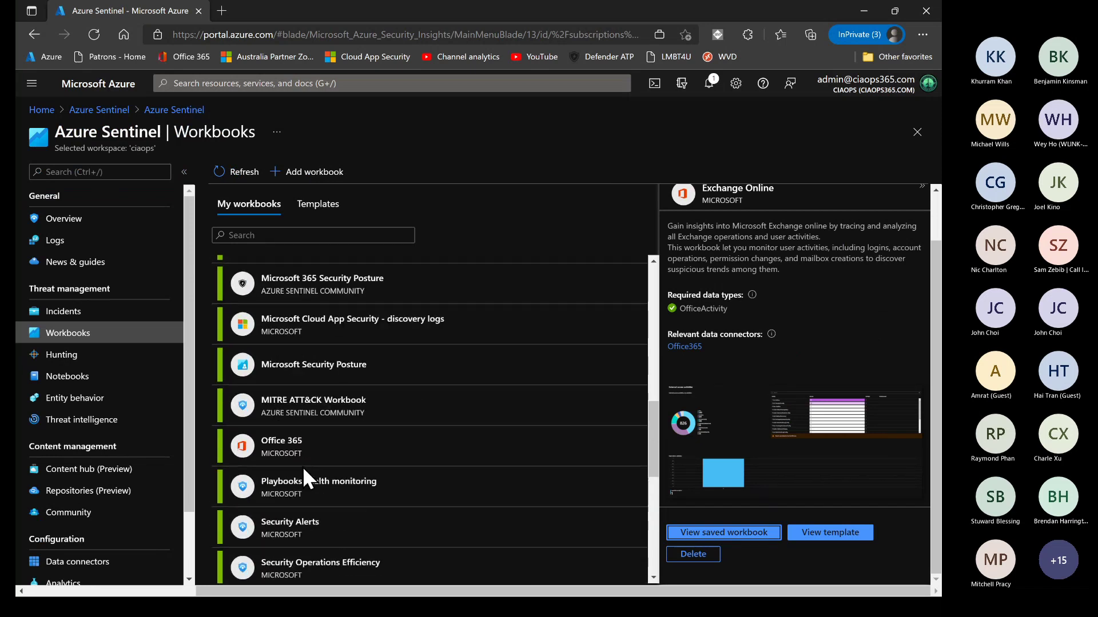
{"action": "scroll", "coordinate": [303, 466], "scroll_direction": "up", "scroll_amount": 1}
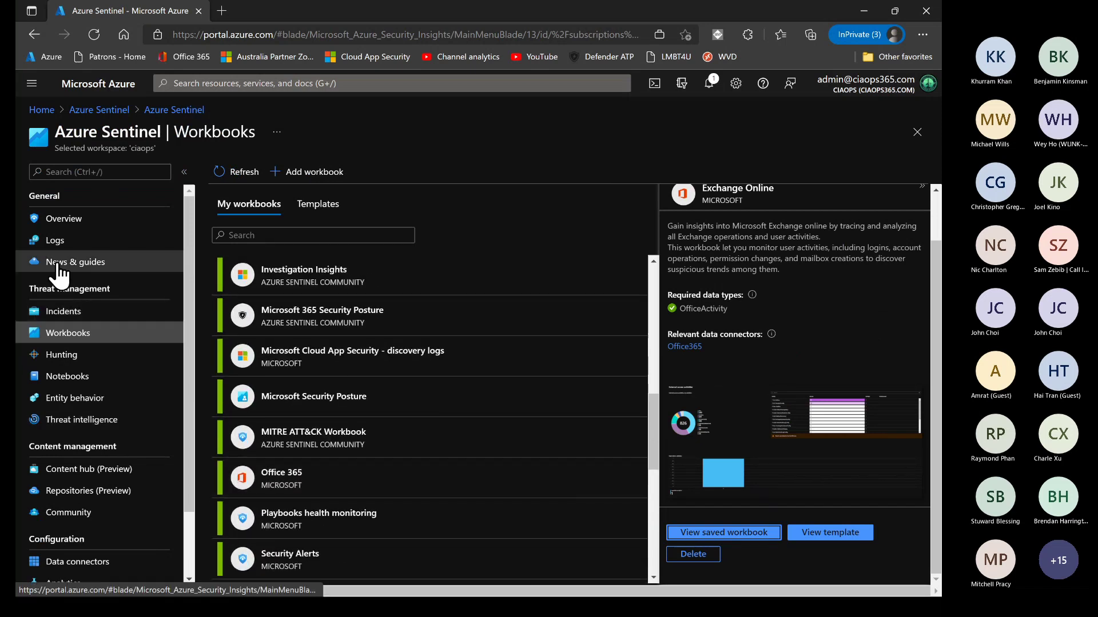
Go to Logs to display the Welcome to Log Analytics introduction and its video
{"action": "left_click", "coordinate": [56, 239]}
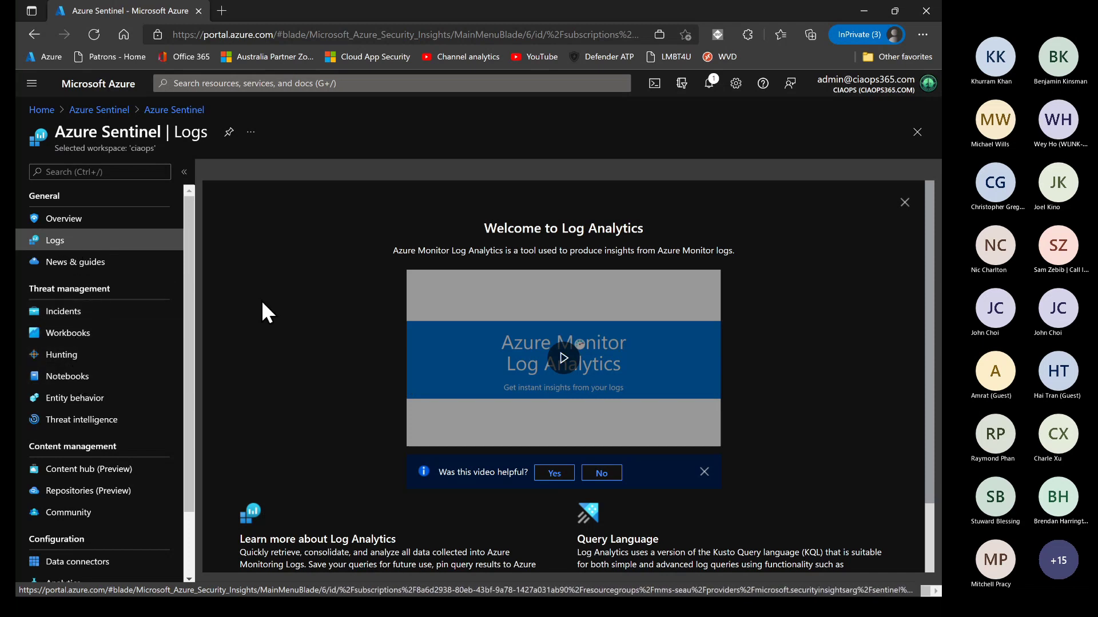
{"action": "scroll", "coordinate": [113, 434], "scroll_direction": "down", "scroll_amount": 2}
{"action": "scroll", "coordinate": [131, 423], "scroll_direction": "up", "scroll_amount": 2}
Close the Azure Sentinel tab and load the Azure portal home in a new maximised browser window
{"action": "left_click", "coordinate": [203, 15]}
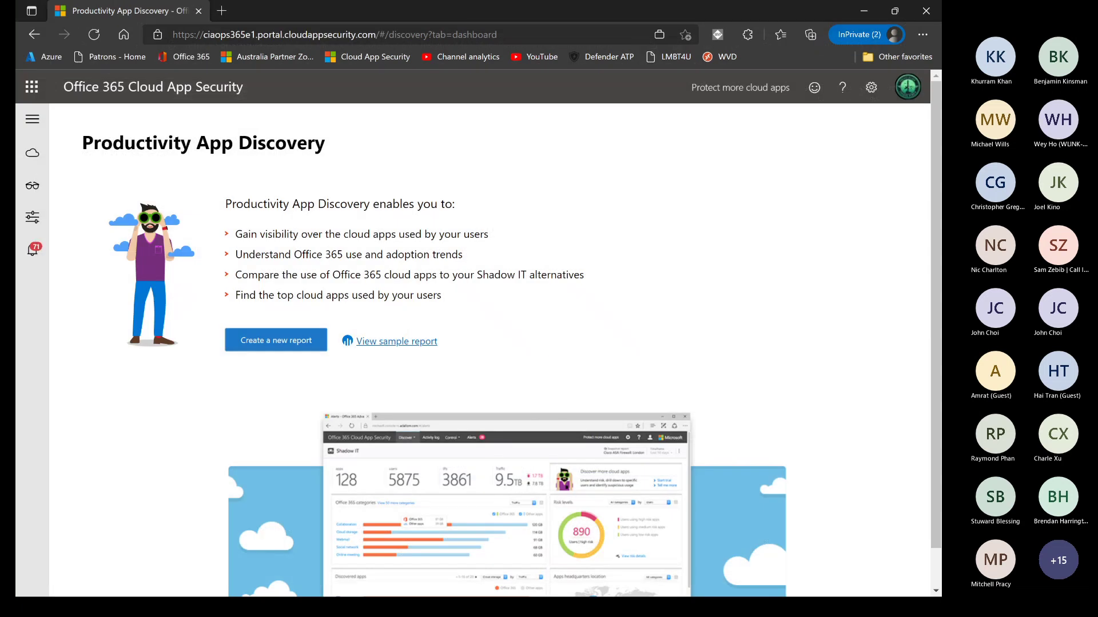
{"action": "key", "text": "alt+Tab"}
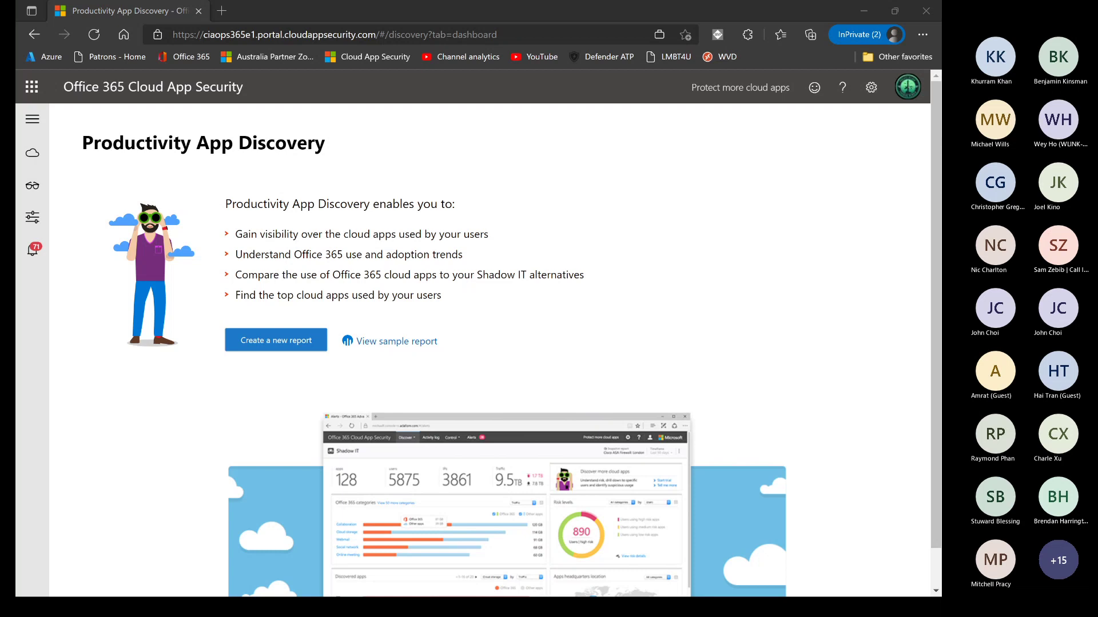
{"action": "left_click_drag", "start_coordinate": [15, 0], "coordinate": [761, 78]}
{"action": "left_click", "coordinate": [864, 75]}
{"action": "left_click", "coordinate": [52, 60]}
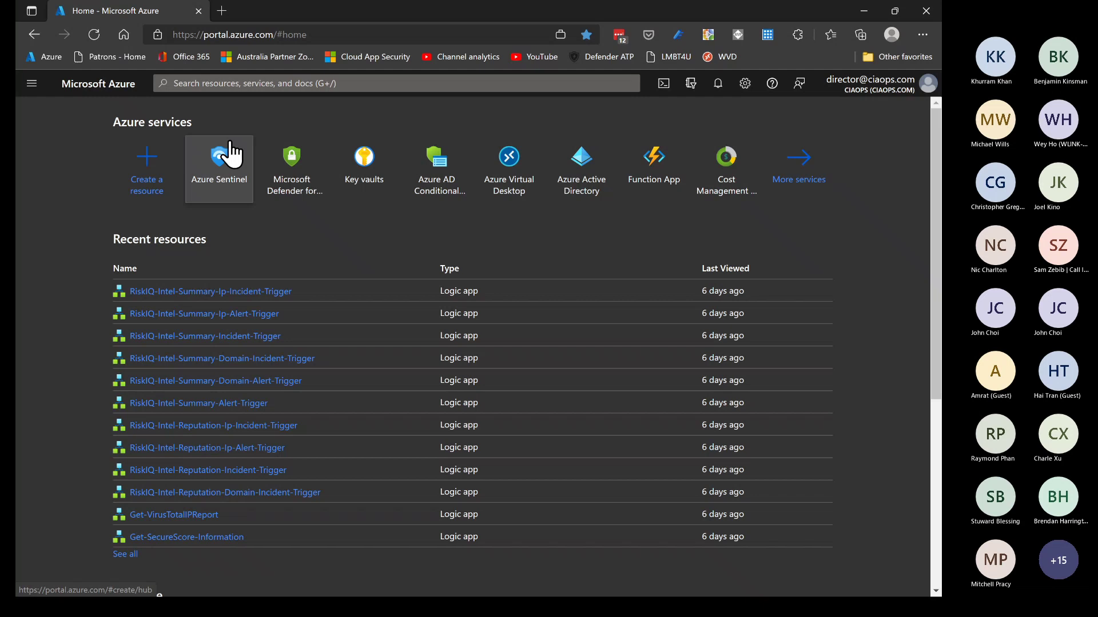
From the Sentinel workspace list, look at the CIAOPSAU and ciaops workspaces in turn
{"action": "left_click", "coordinate": [229, 146]}
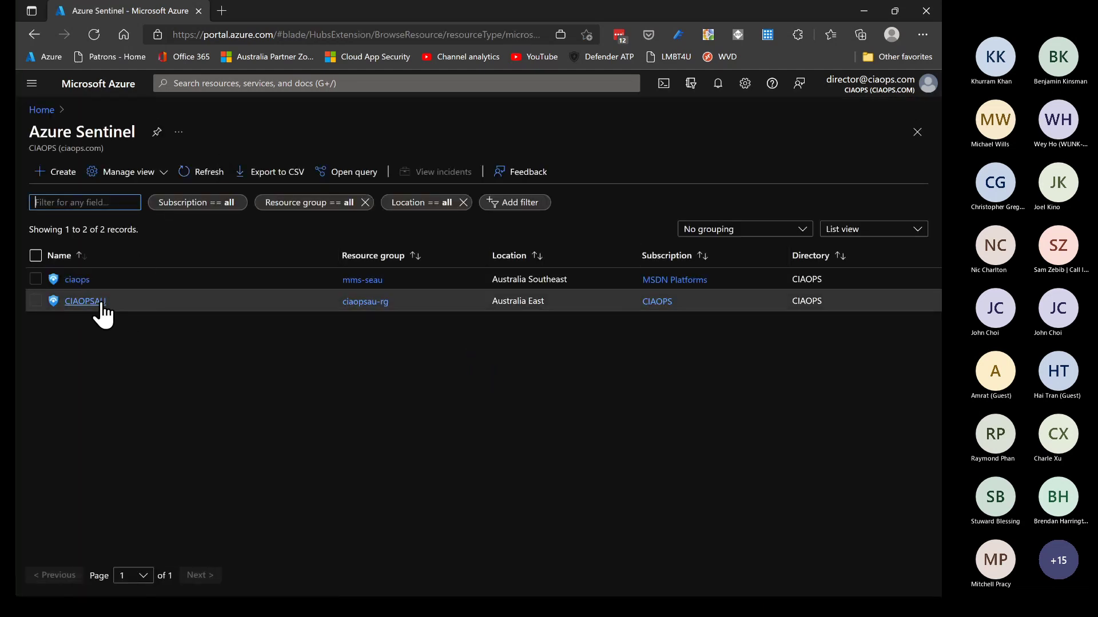
{"action": "left_click", "coordinate": [98, 303]}
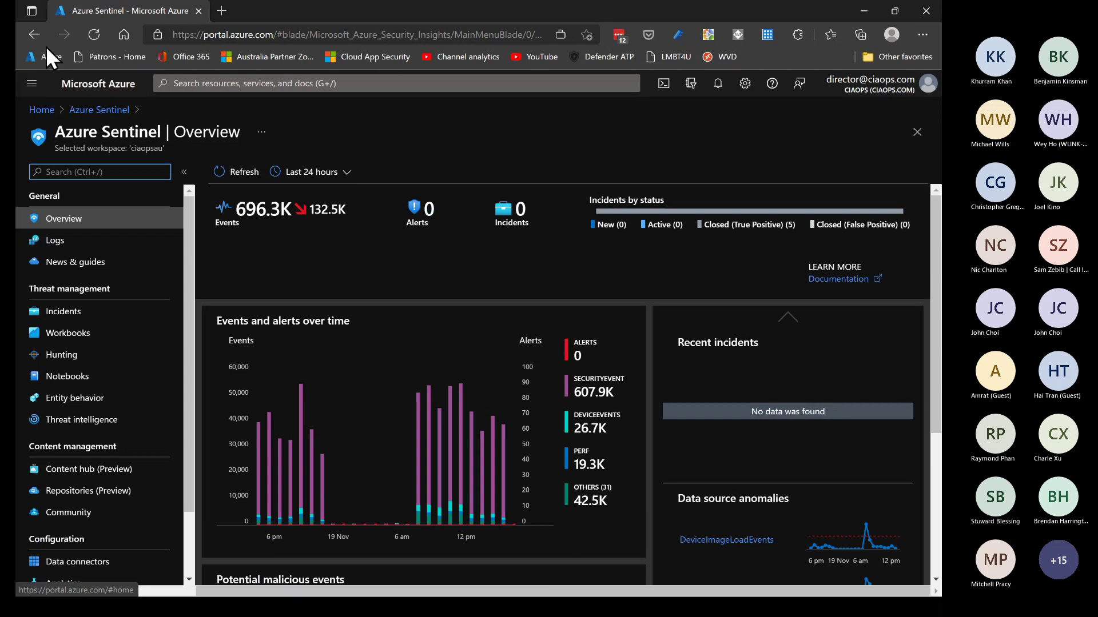
{"action": "left_click", "coordinate": [34, 34]}
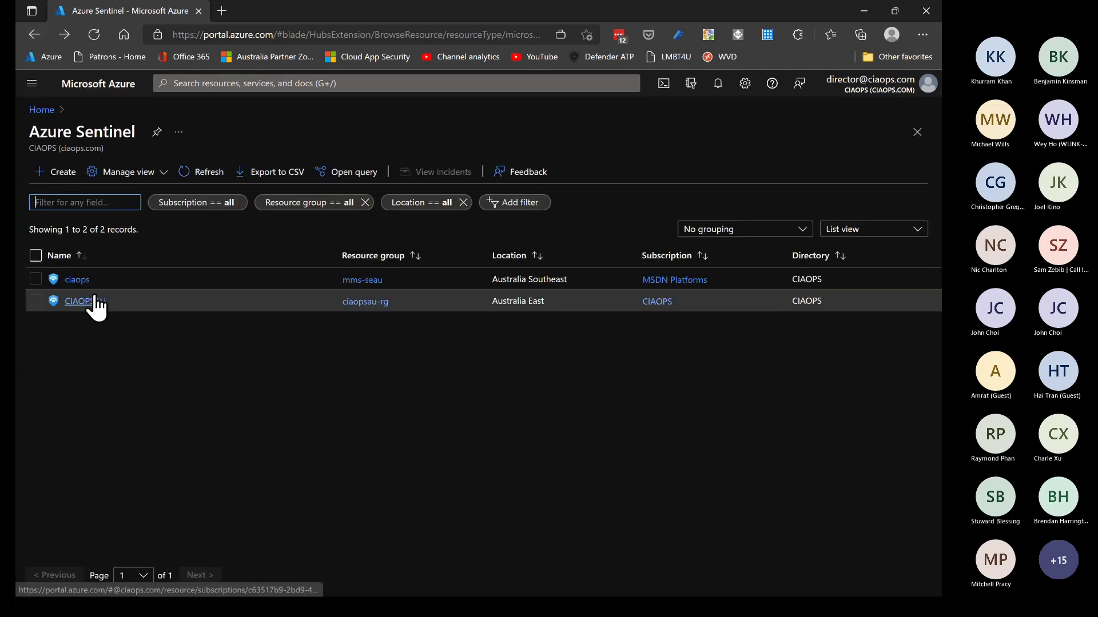
{"action": "left_click", "coordinate": [82, 278]}
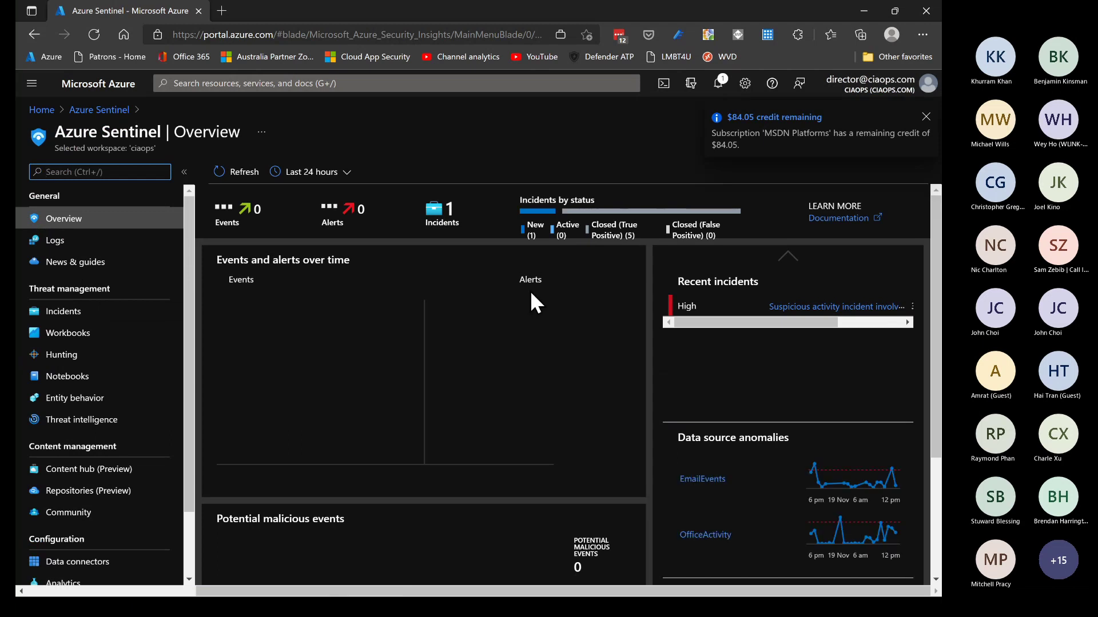
{"action": "left_click", "coordinate": [31, 35]}
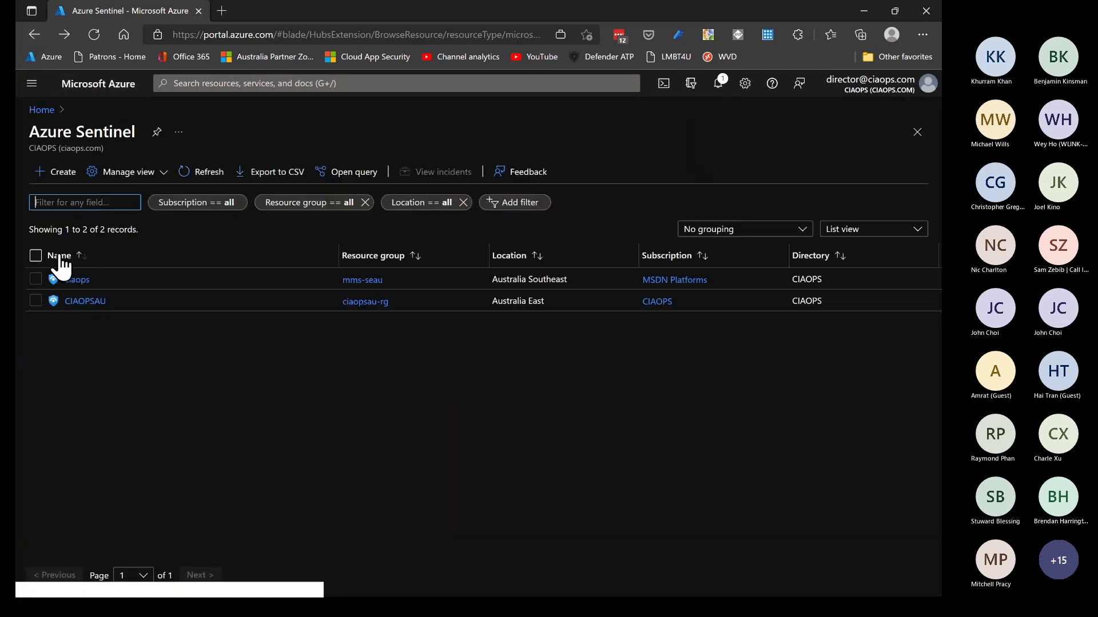
Select both workspaces to view their combined incidents, then open the CIAOPSAU workspace overview
{"action": "left_click", "coordinate": [35, 255]}
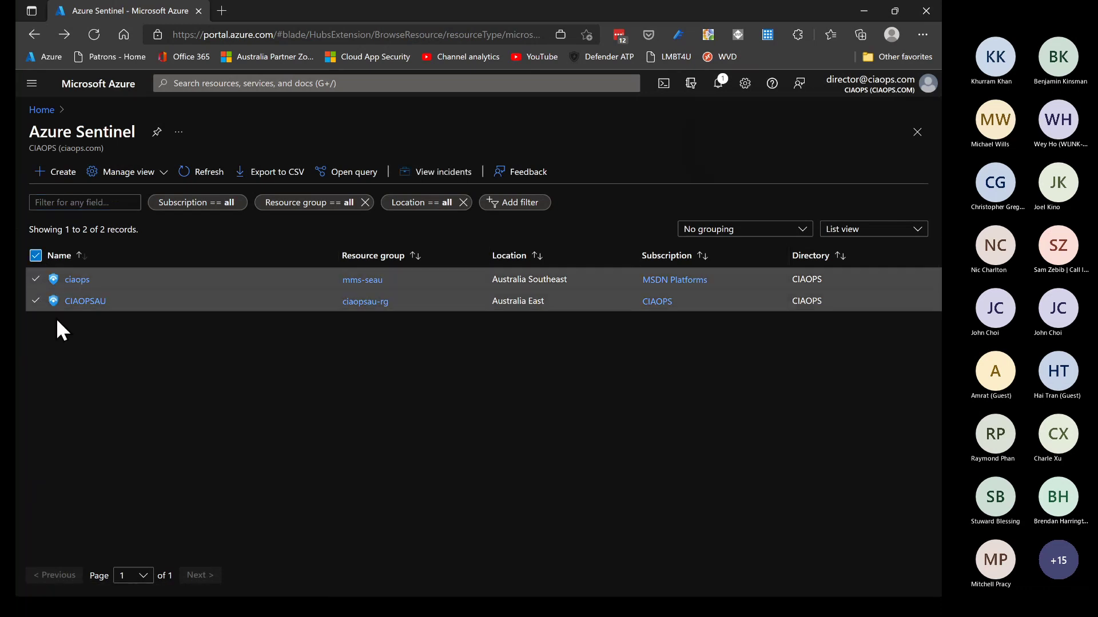
{"action": "left_click", "coordinate": [437, 175]}
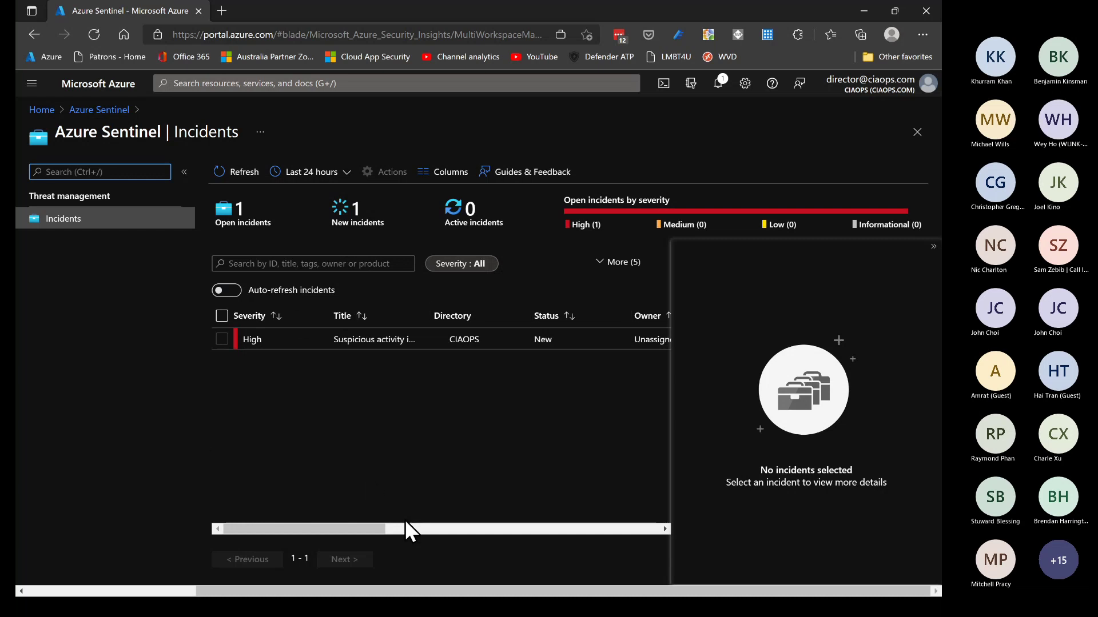
{"action": "left_click", "coordinate": [122, 110]}
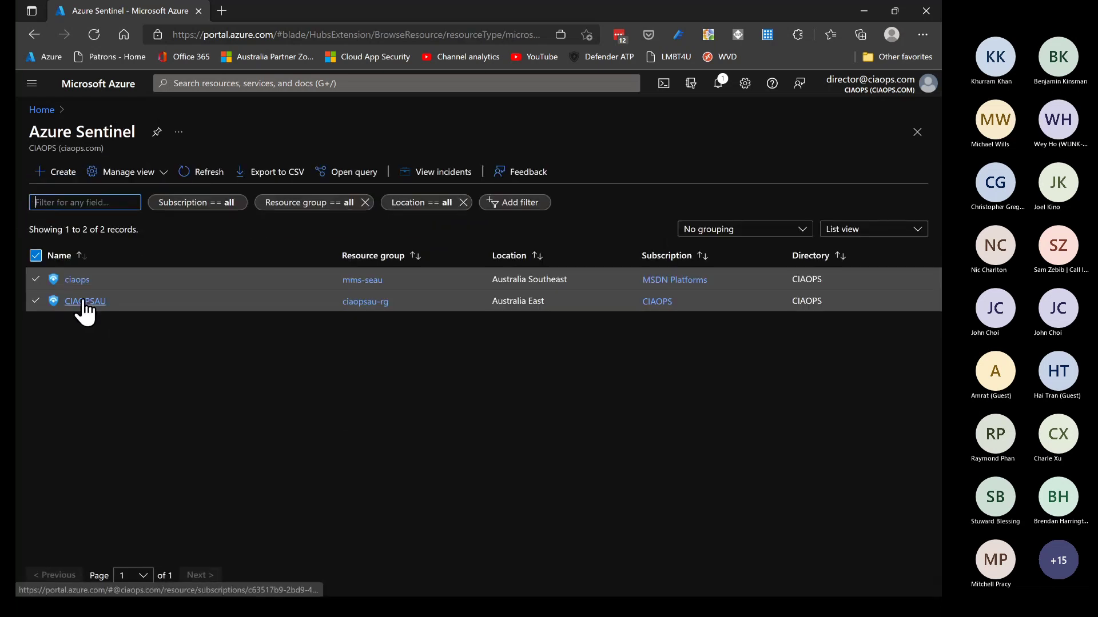
{"action": "left_click", "coordinate": [80, 300]}
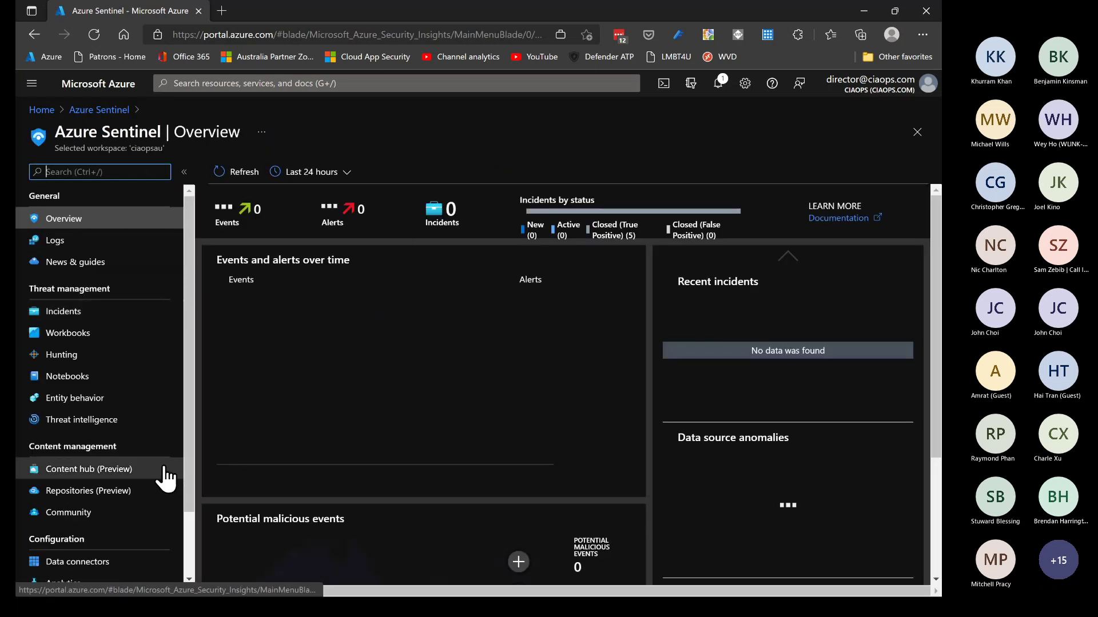
{"action": "scroll", "coordinate": [163, 465], "scroll_direction": "down", "scroll_amount": 1}
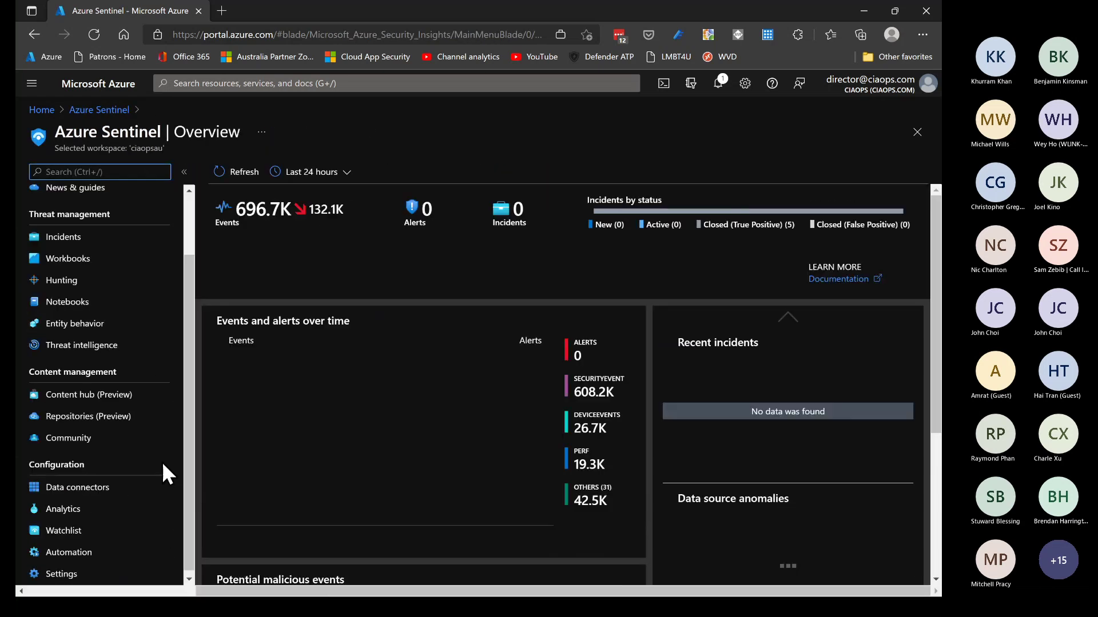
Open the CIAOPSAU automation rules, inspect the malicious-URL email rule, and close it unchanged
{"action": "left_click", "coordinate": [105, 549]}
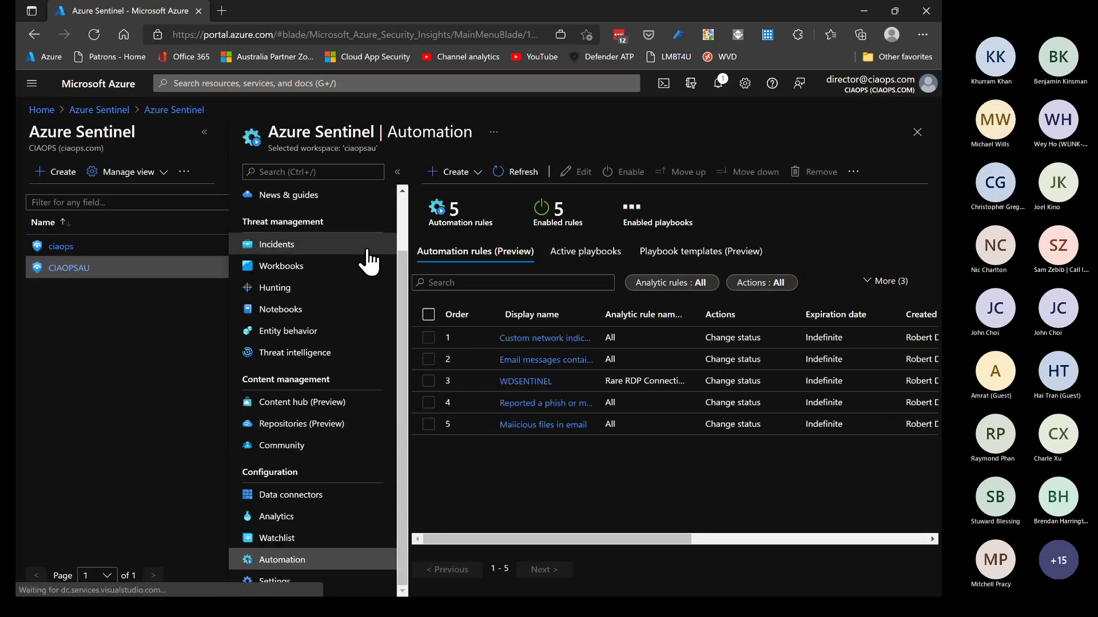
{"action": "left_click", "coordinate": [204, 132]}
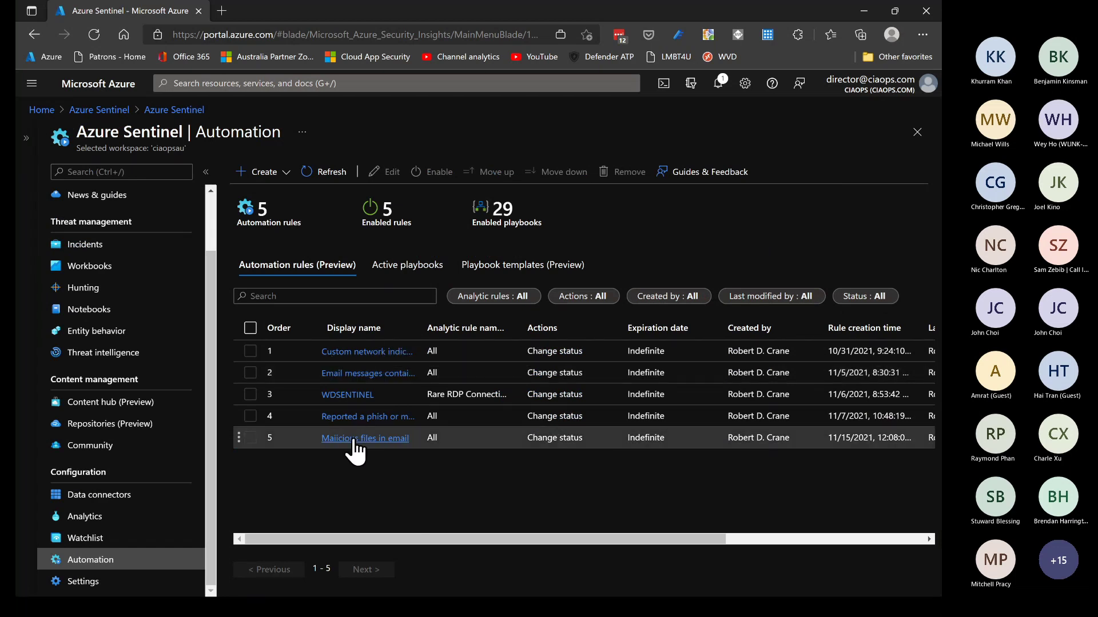
{"action": "left_click", "coordinate": [364, 373]}
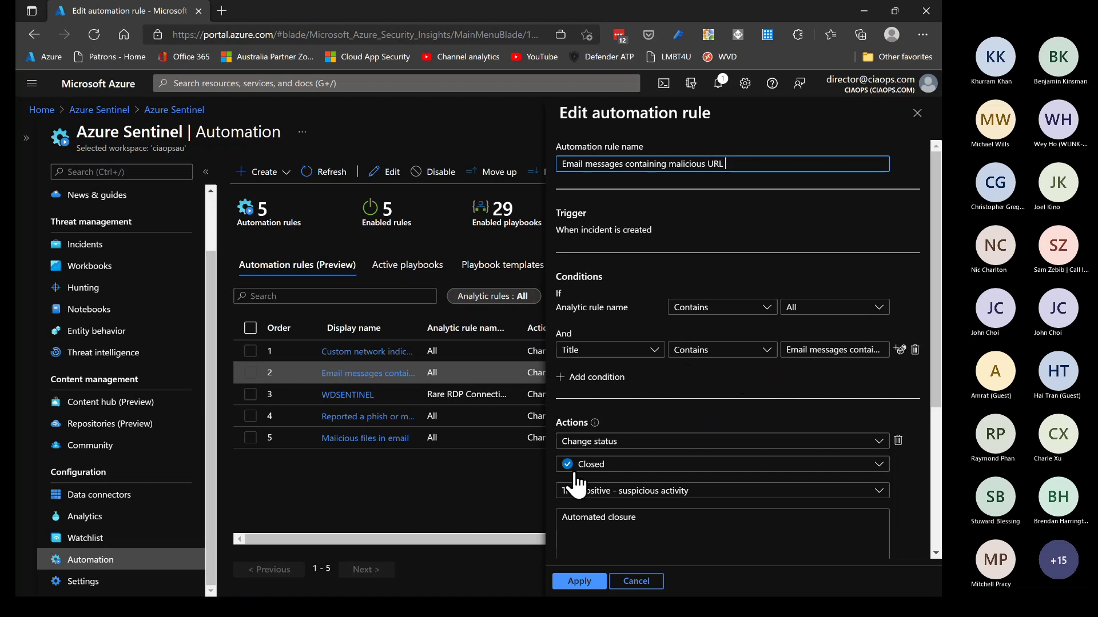
{"action": "left_click", "coordinate": [643, 582]}
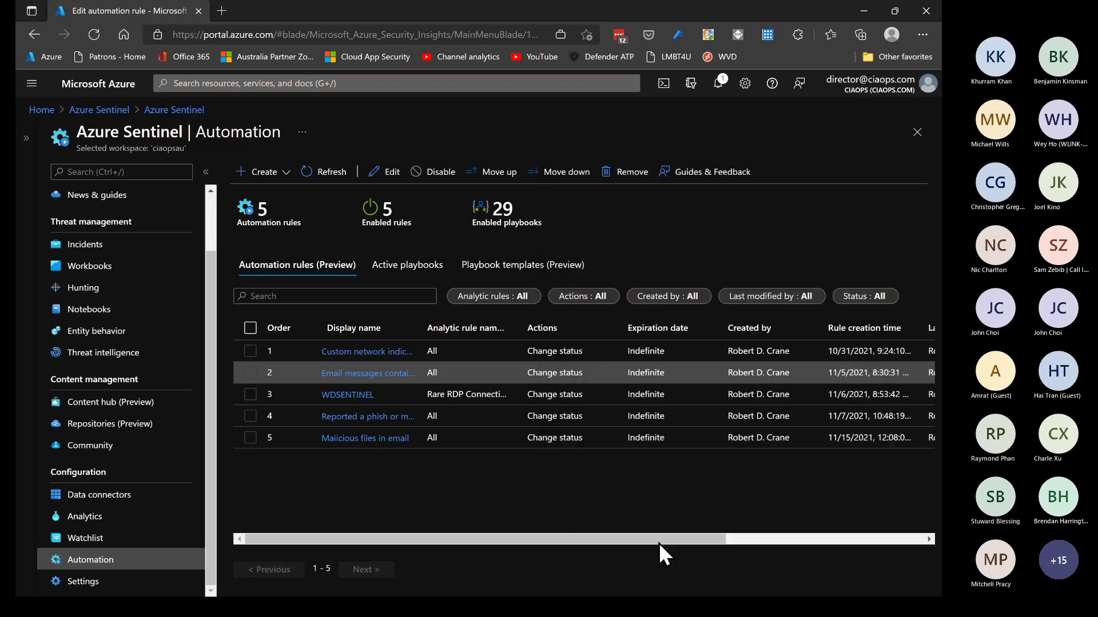
{"action": "scroll", "coordinate": [183, 426], "scroll_direction": "up", "scroll_amount": 3}
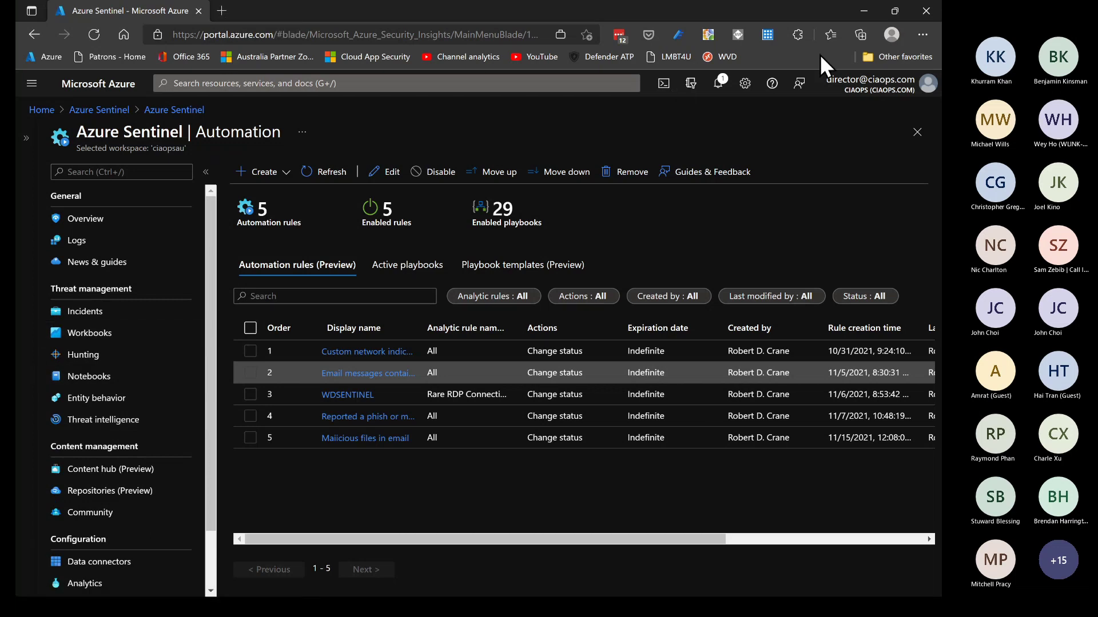
Close the Sentinel window and load the Azure portal from favourites in a new InPrivate tab
{"action": "left_click", "coordinate": [926, 11]}
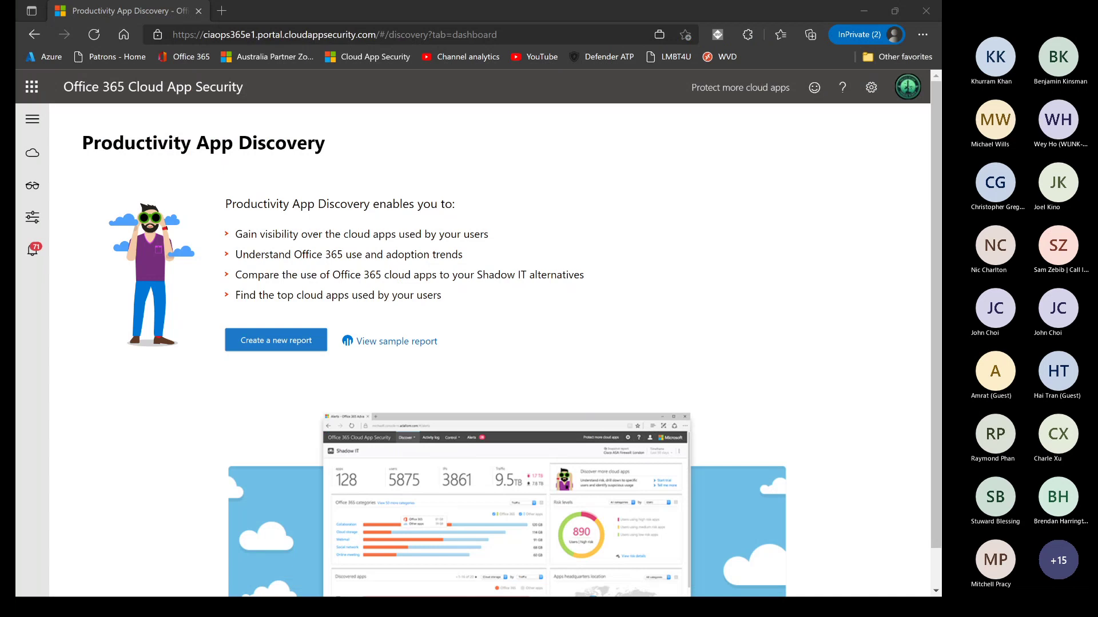
{"action": "key", "text": "ctrl+t"}
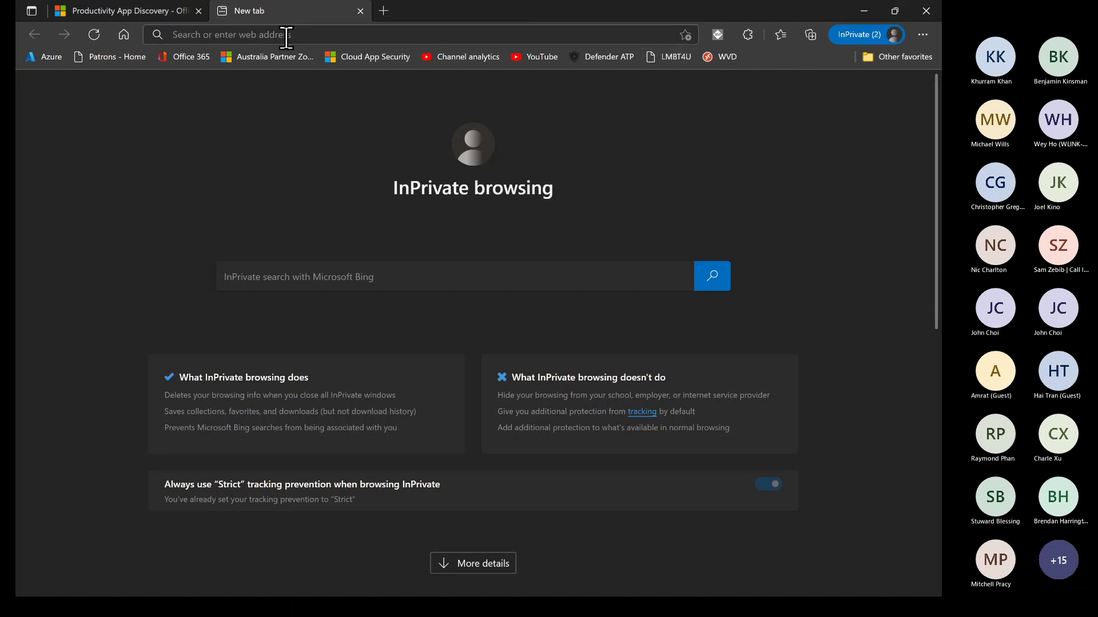
{"action": "left_click", "coordinate": [37, 57]}
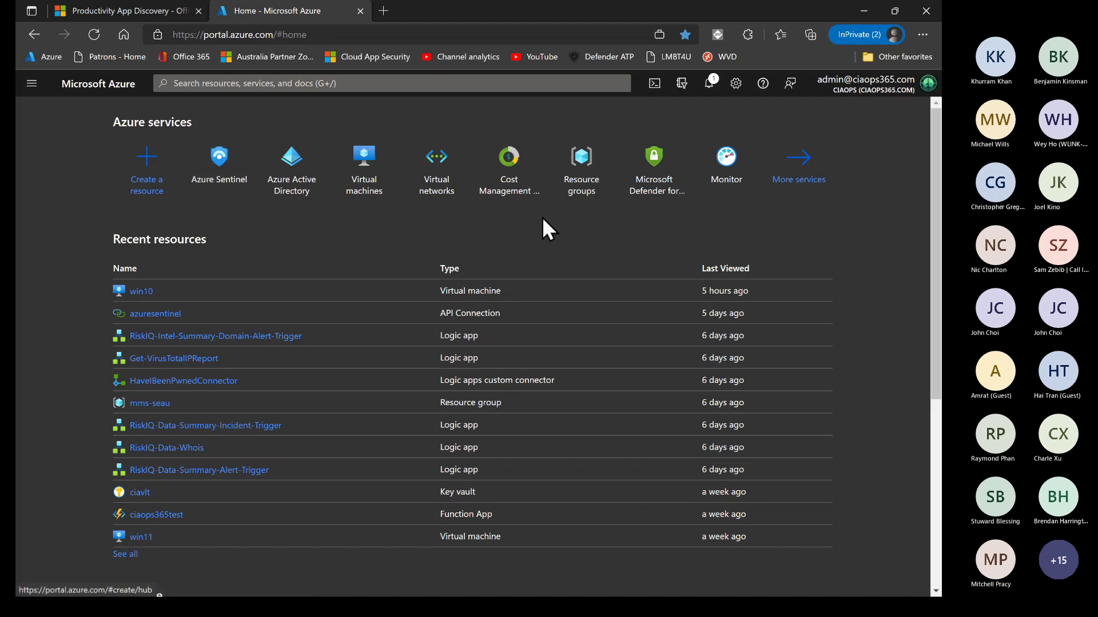
Go through Cost Management to the MSDN Platforms subscription and open Cost analysis (preview)
{"action": "left_click", "coordinate": [520, 172]}
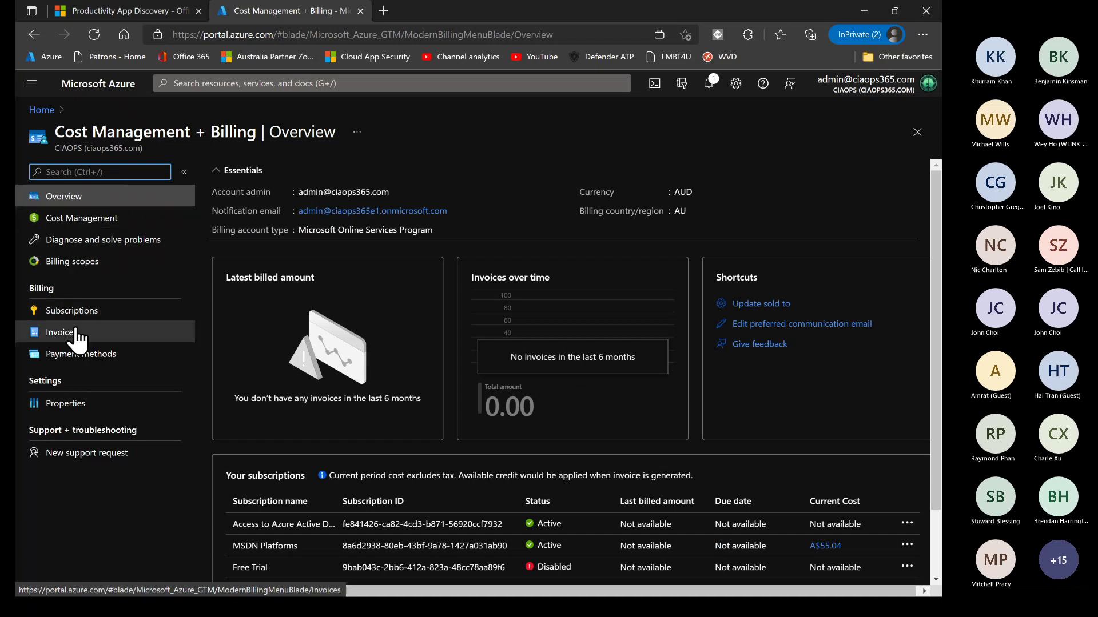
{"action": "left_click", "coordinate": [103, 217]}
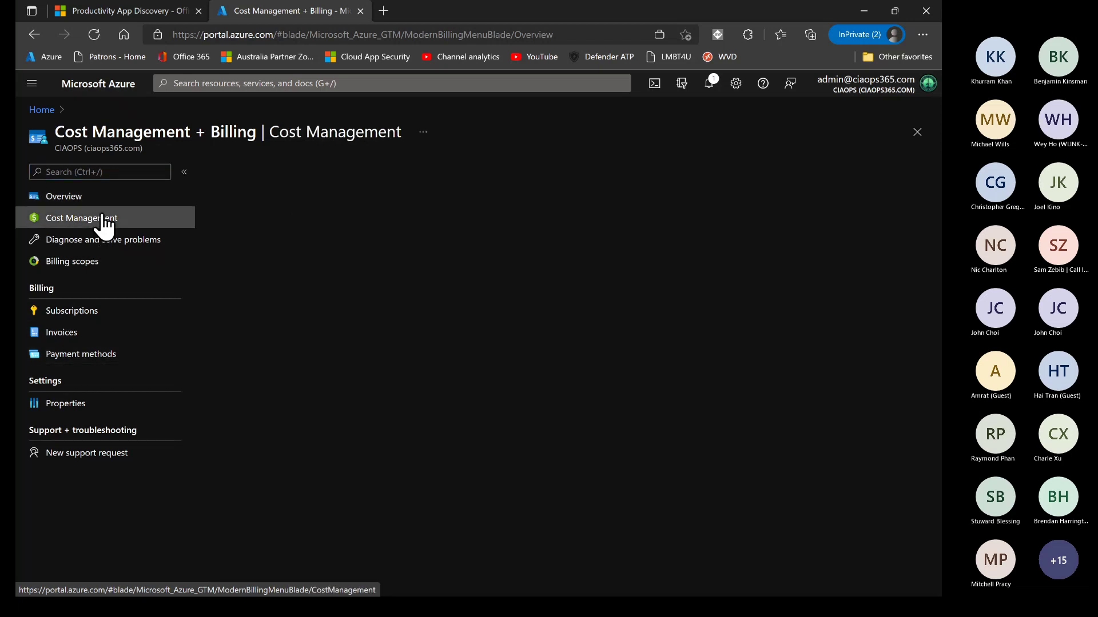
{"action": "left_click", "coordinate": [103, 218]}
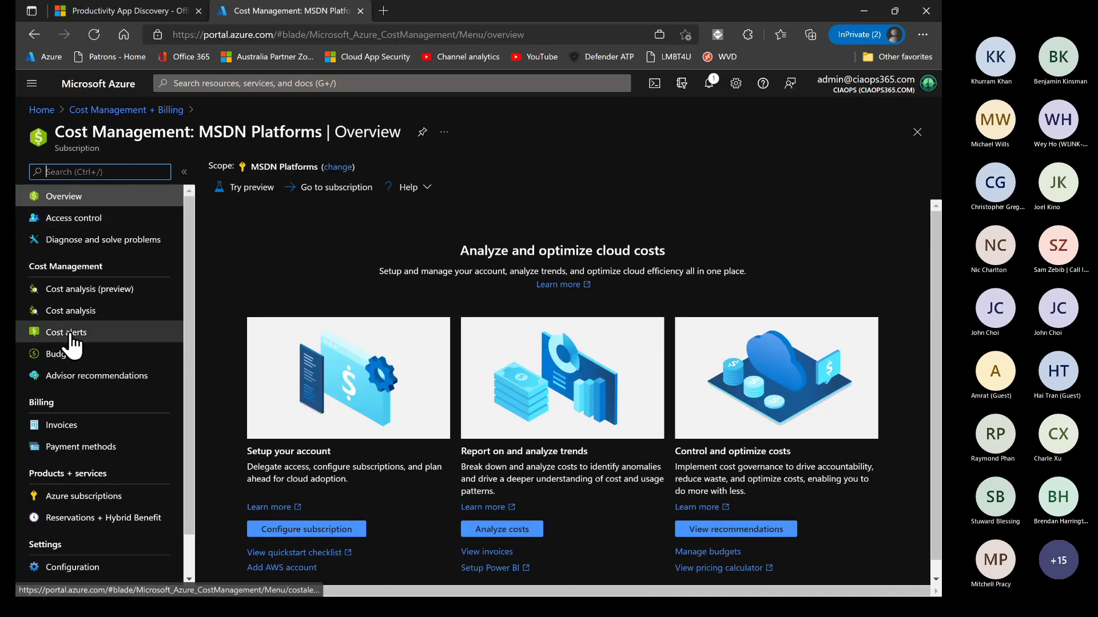
{"action": "left_click", "coordinate": [70, 290]}
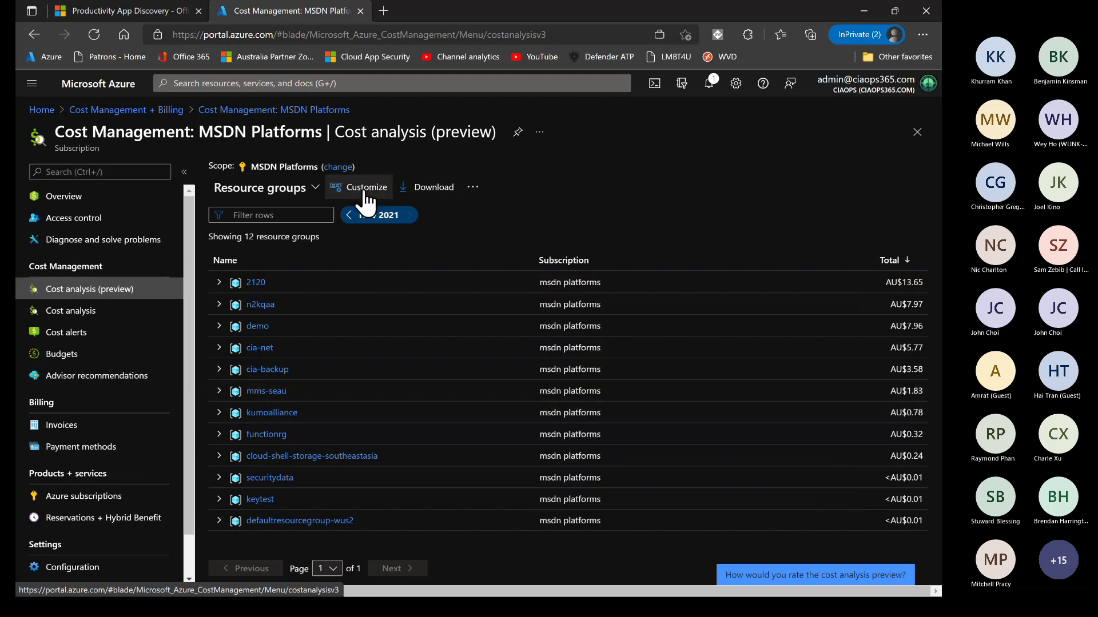
Switch to the standard Cost analysis and group the costs by service
{"action": "left_click", "coordinate": [314, 189]}
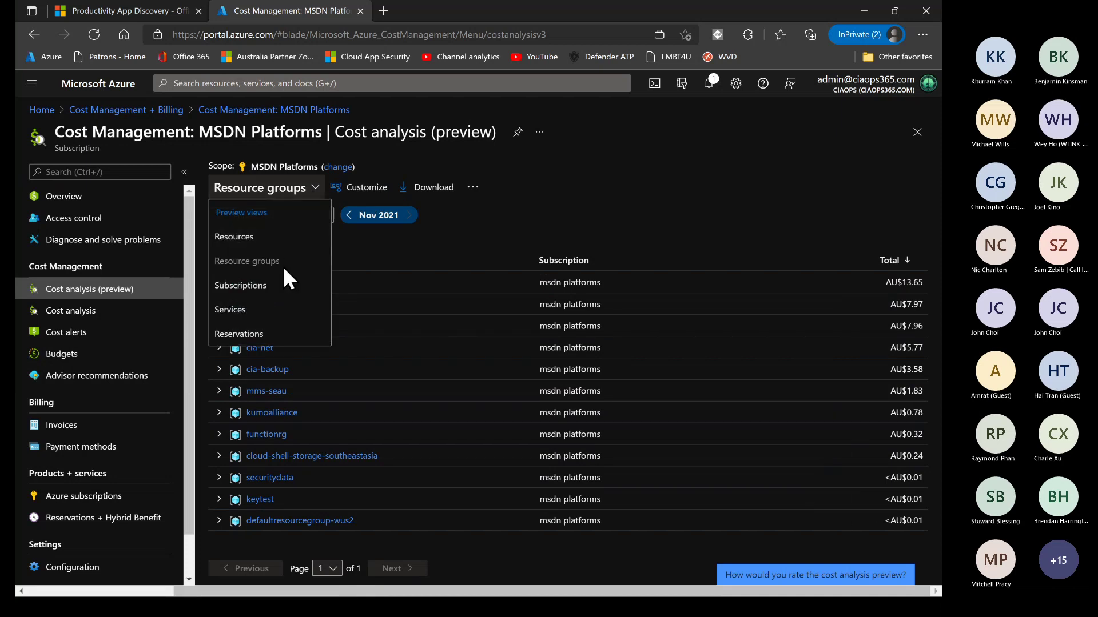
{"action": "left_click", "coordinate": [251, 313]}
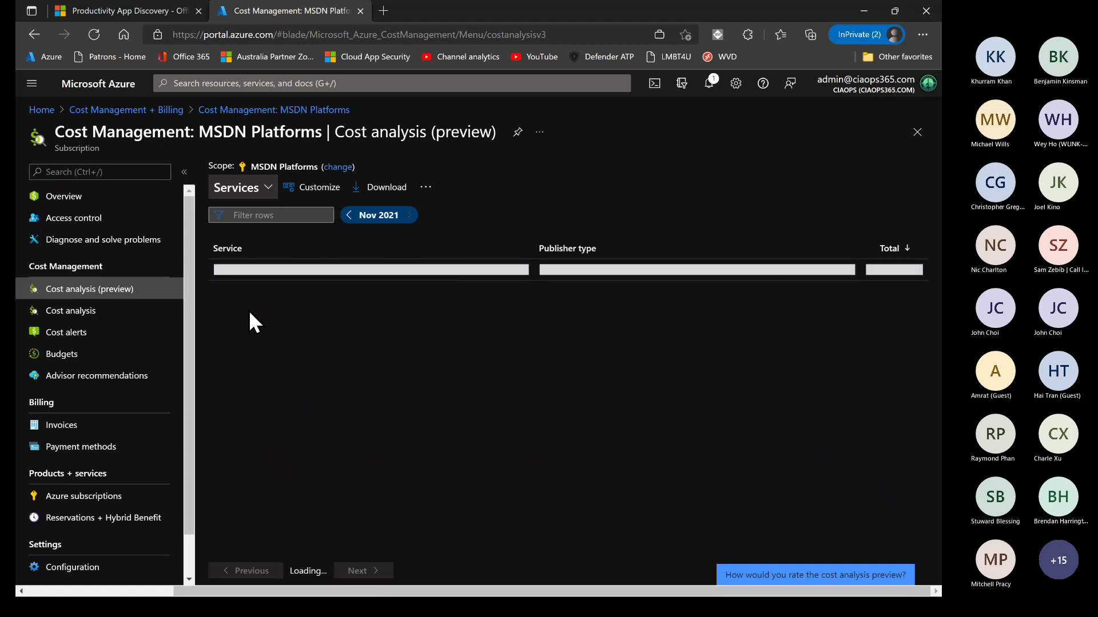
{"action": "left_click", "coordinate": [90, 323]}
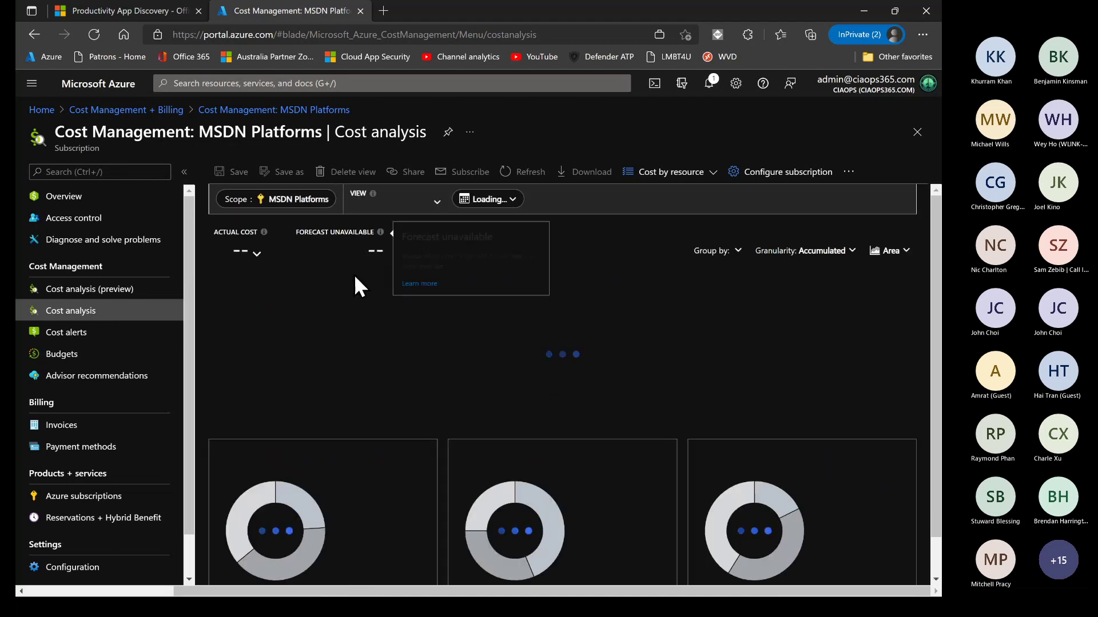
{"action": "left_click", "coordinate": [437, 206]}
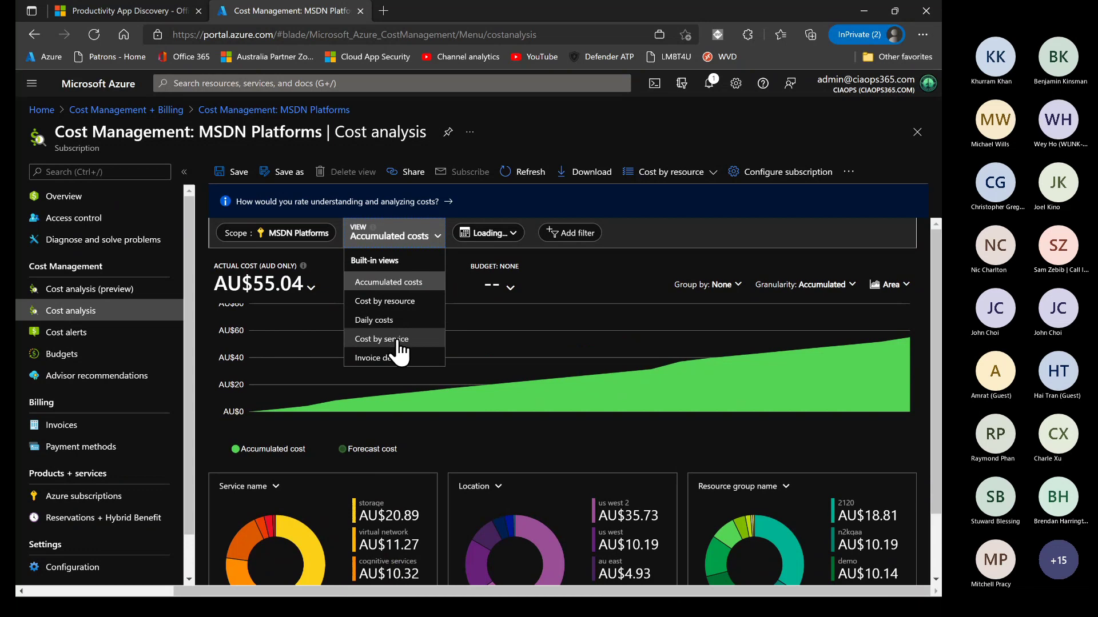
{"action": "left_click", "coordinate": [396, 342]}
Set the date range to this month, then to the Sep 27-Oct 26 invoice period
{"action": "left_click", "coordinate": [503, 234]}
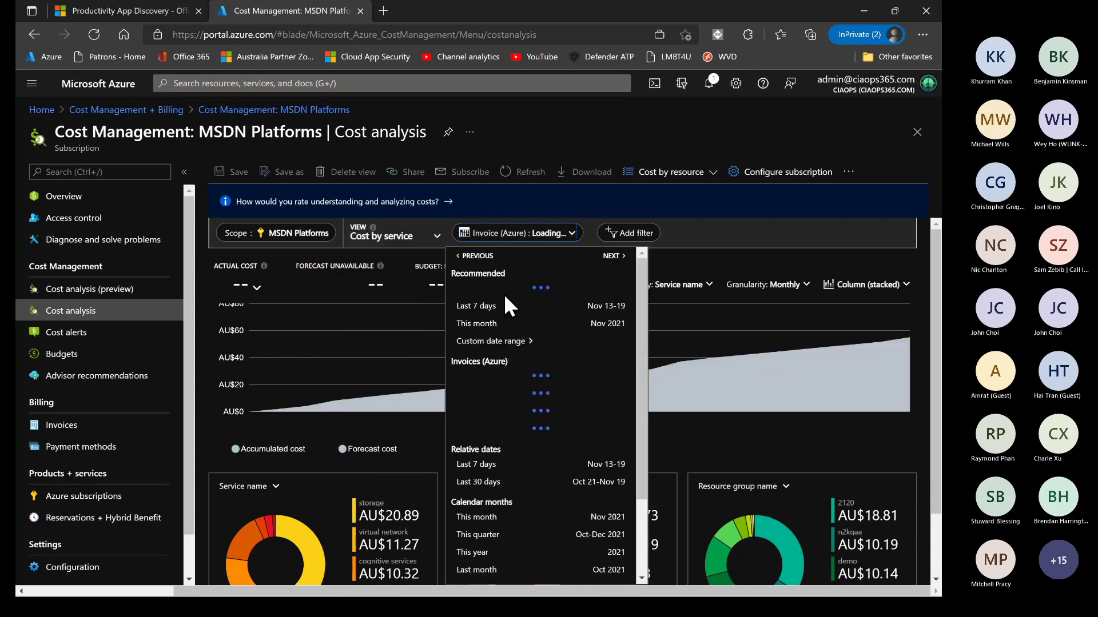
{"action": "left_click", "coordinate": [491, 324]}
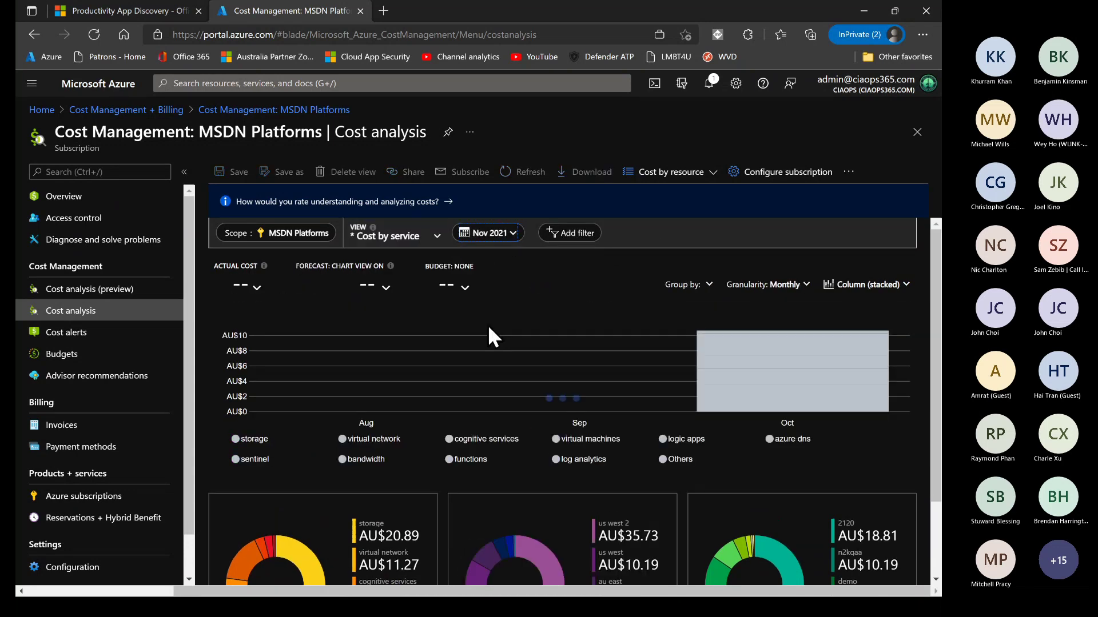
{"action": "left_click", "coordinate": [493, 234]}
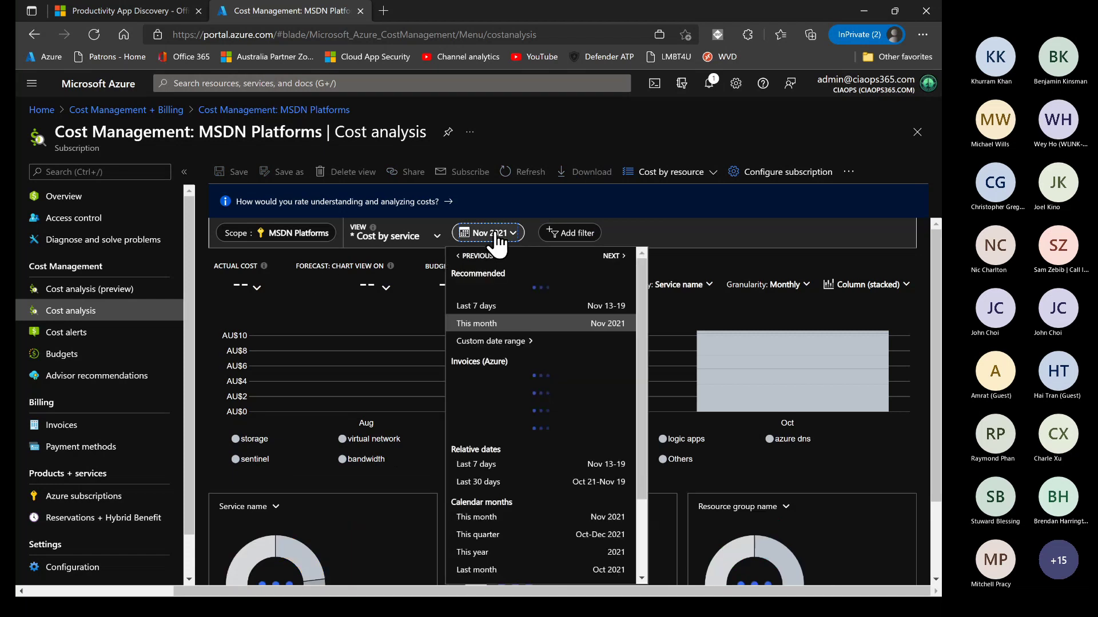
{"action": "left_click", "coordinate": [498, 404]}
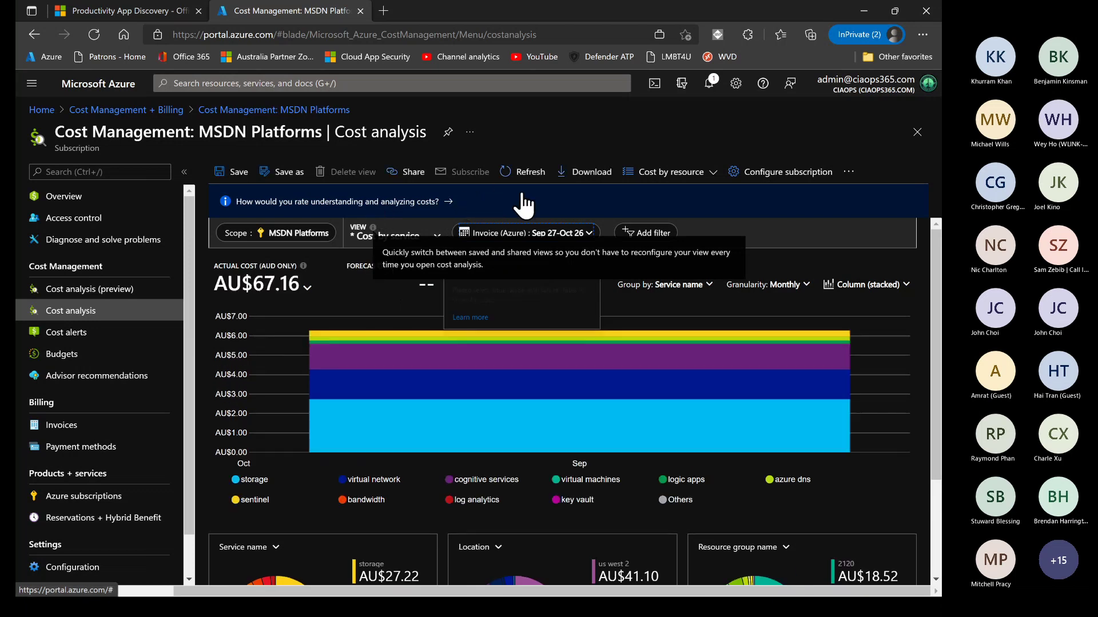
Show Cost by resource and expand the ciaops workspace row to reveal its sentinel charge
{"action": "left_click", "coordinate": [694, 178]}
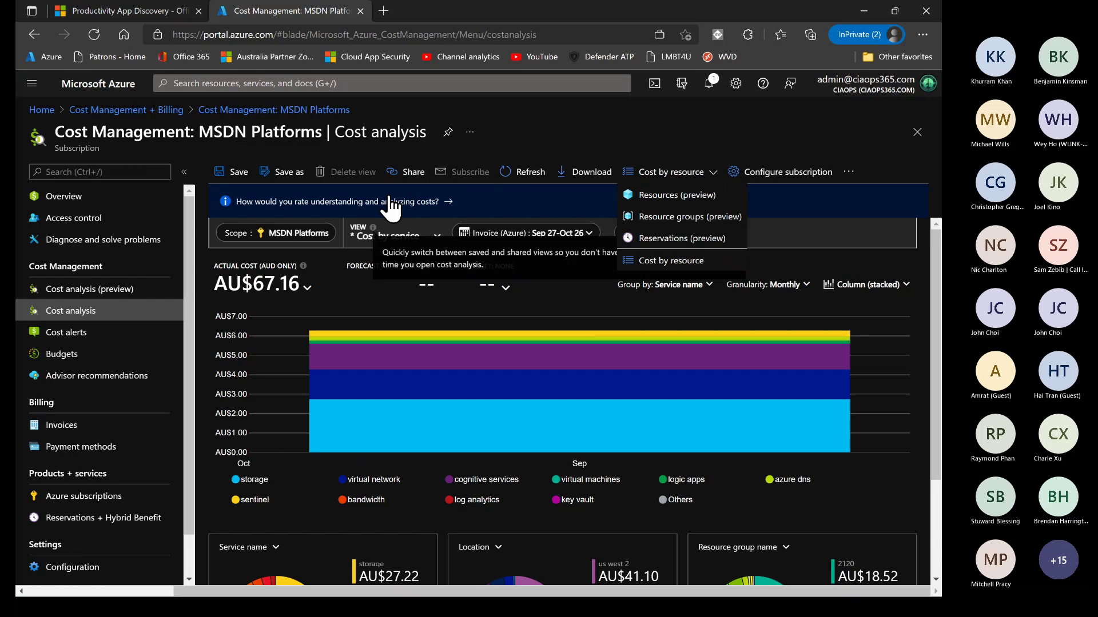
{"action": "left_click", "coordinate": [366, 237]}
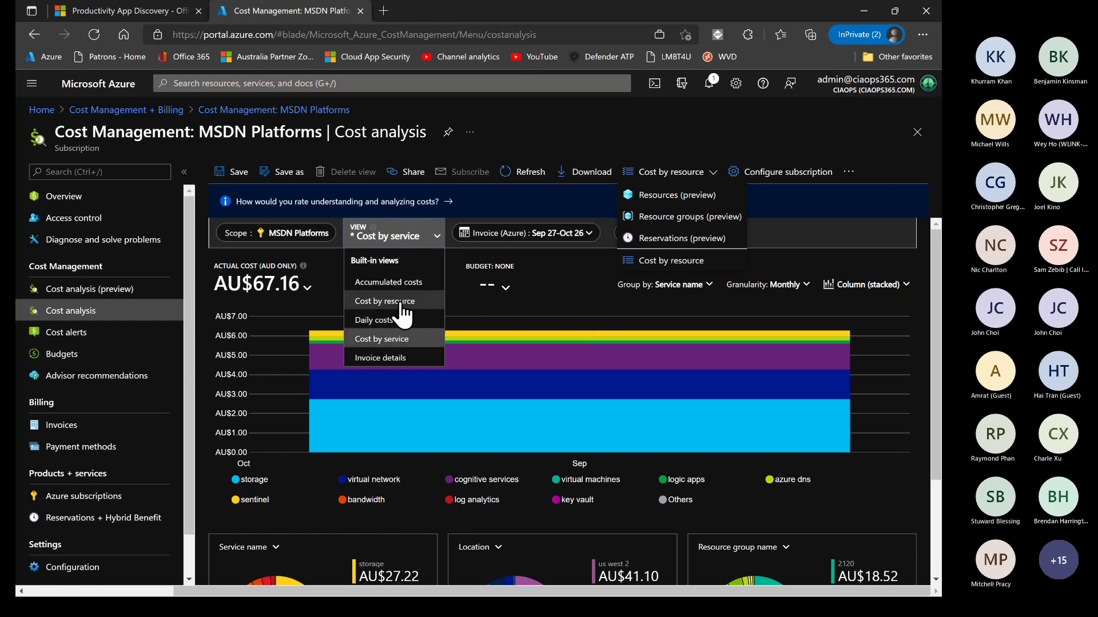
{"action": "left_click", "coordinate": [403, 303]}
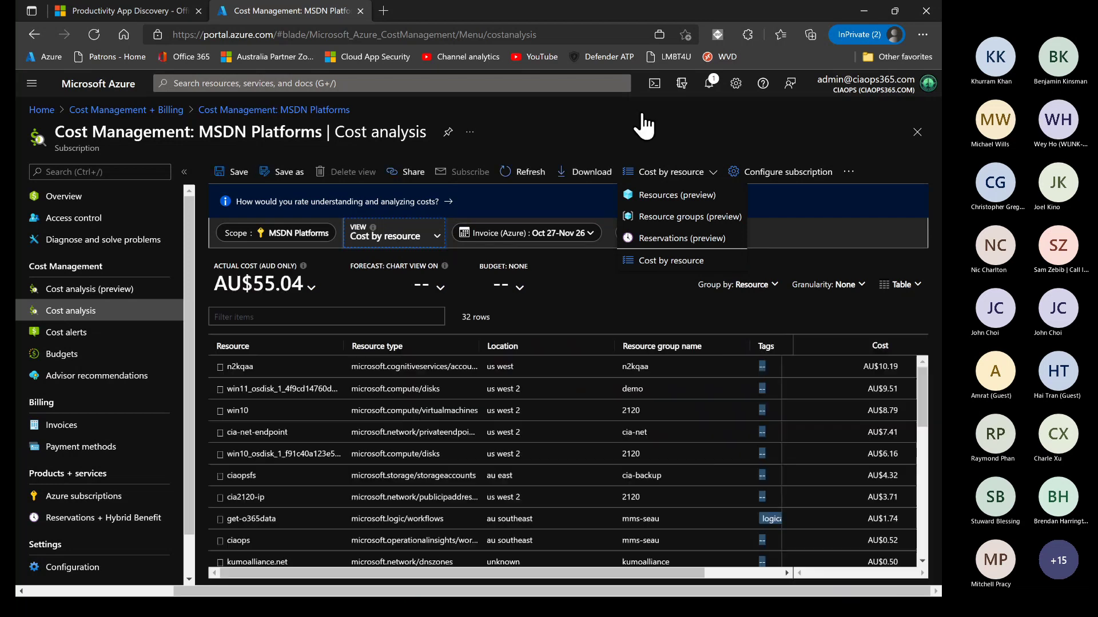
{"action": "left_click", "coordinate": [616, 143]}
{"action": "scroll", "coordinate": [289, 464], "scroll_direction": "down", "scroll_amount": 3}
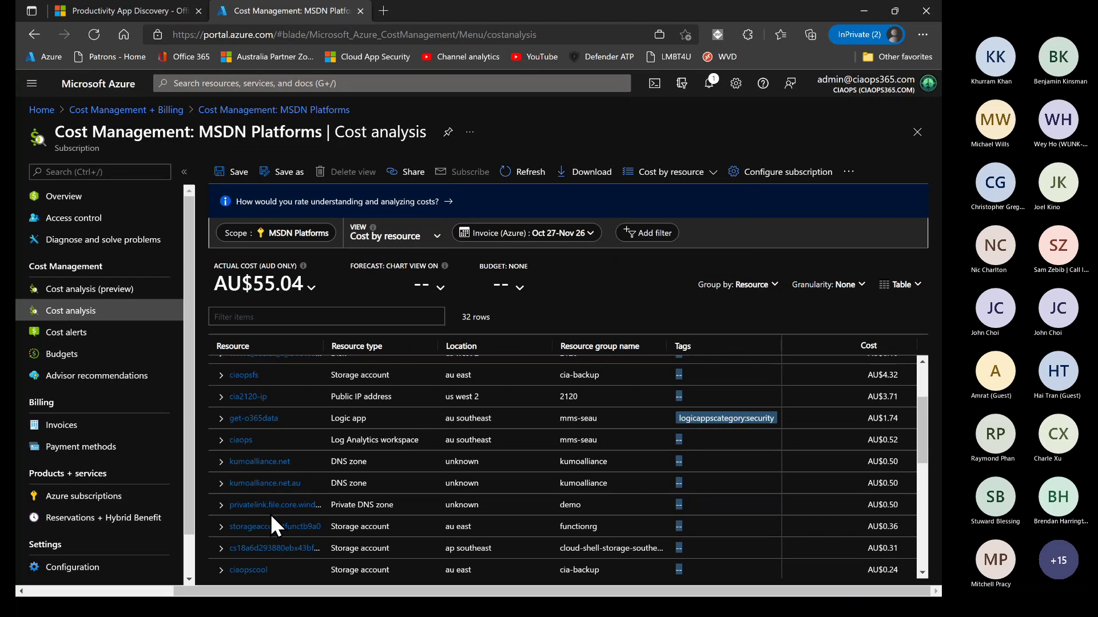
{"action": "scroll", "coordinate": [273, 520], "scroll_direction": "down", "scroll_amount": 3}
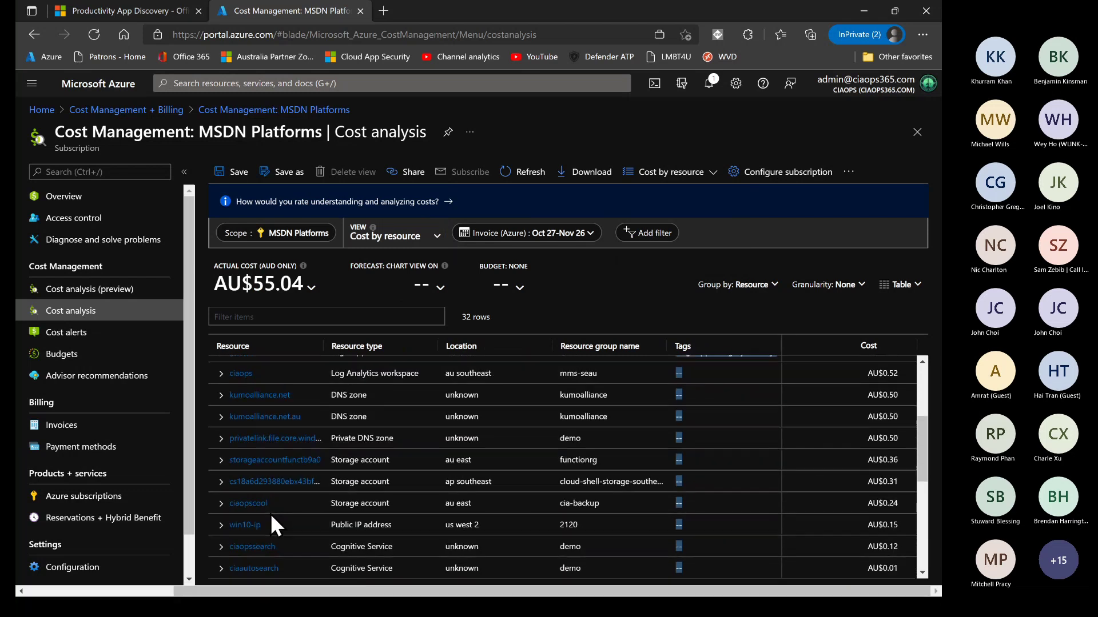
{"action": "scroll", "coordinate": [270, 513], "scroll_direction": "up", "scroll_amount": 3}
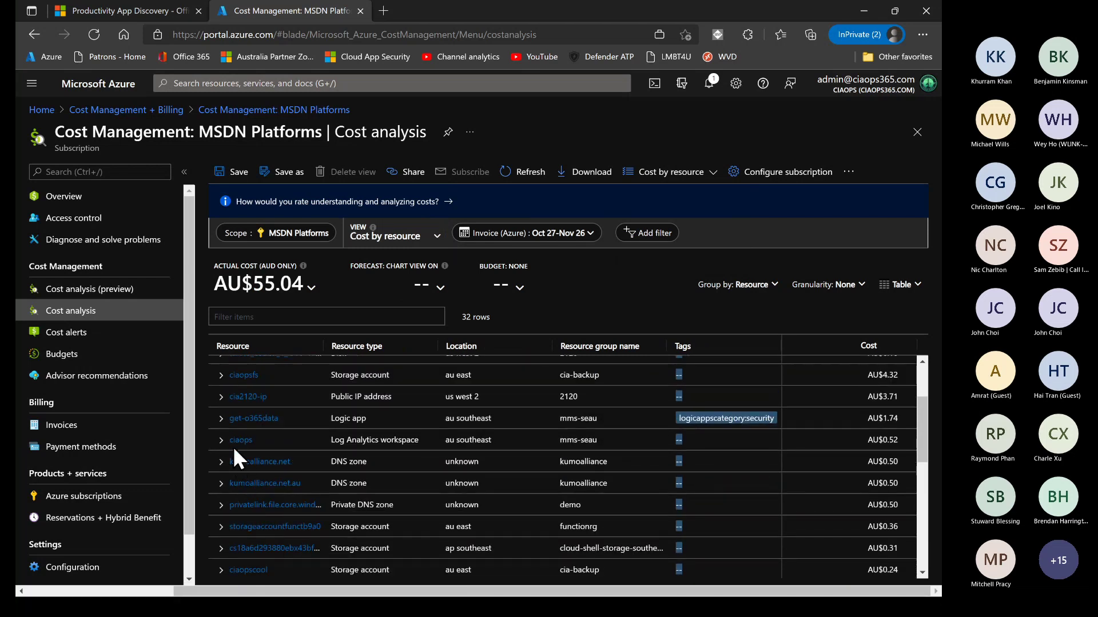
{"action": "left_click", "coordinate": [221, 441]}
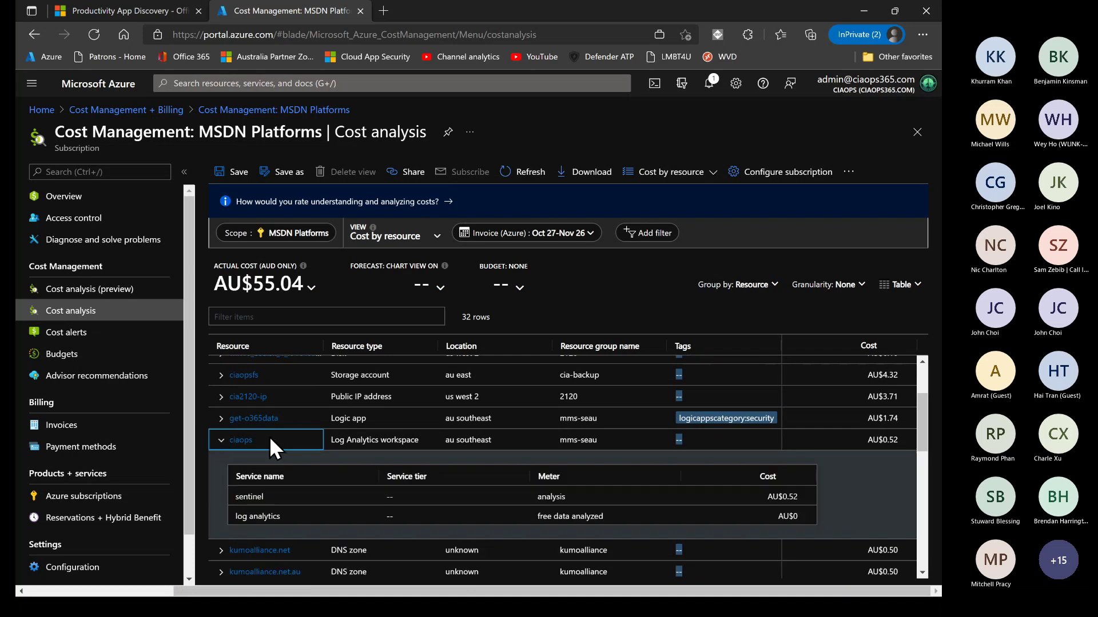
{"action": "scroll", "coordinate": [292, 420], "scroll_direction": "down", "scroll_amount": 3}
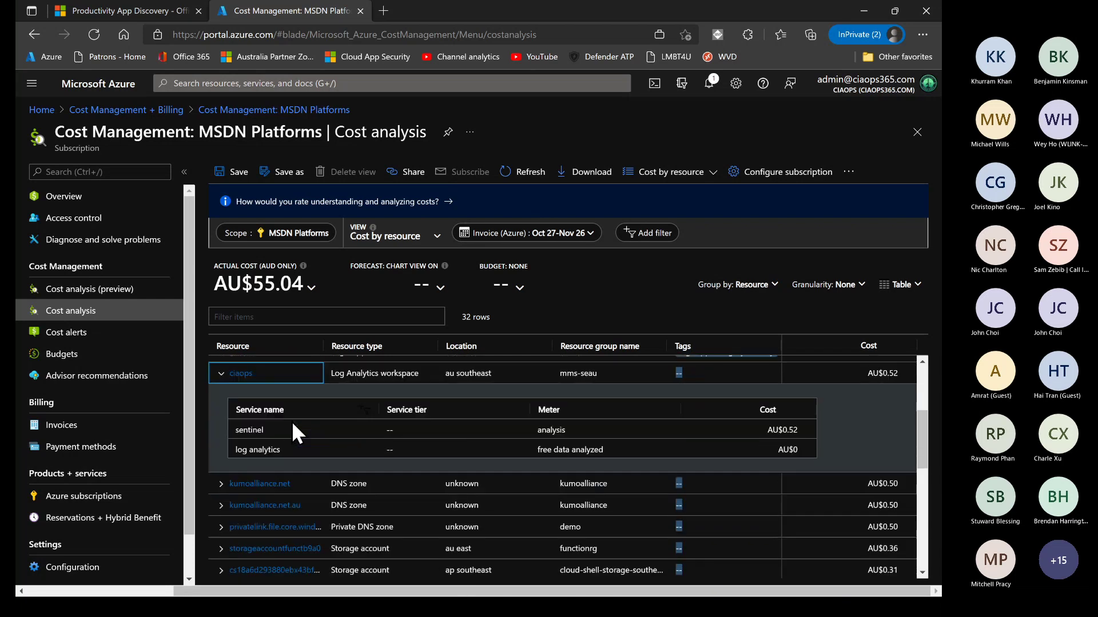
{"action": "left_click", "coordinate": [251, 434]}
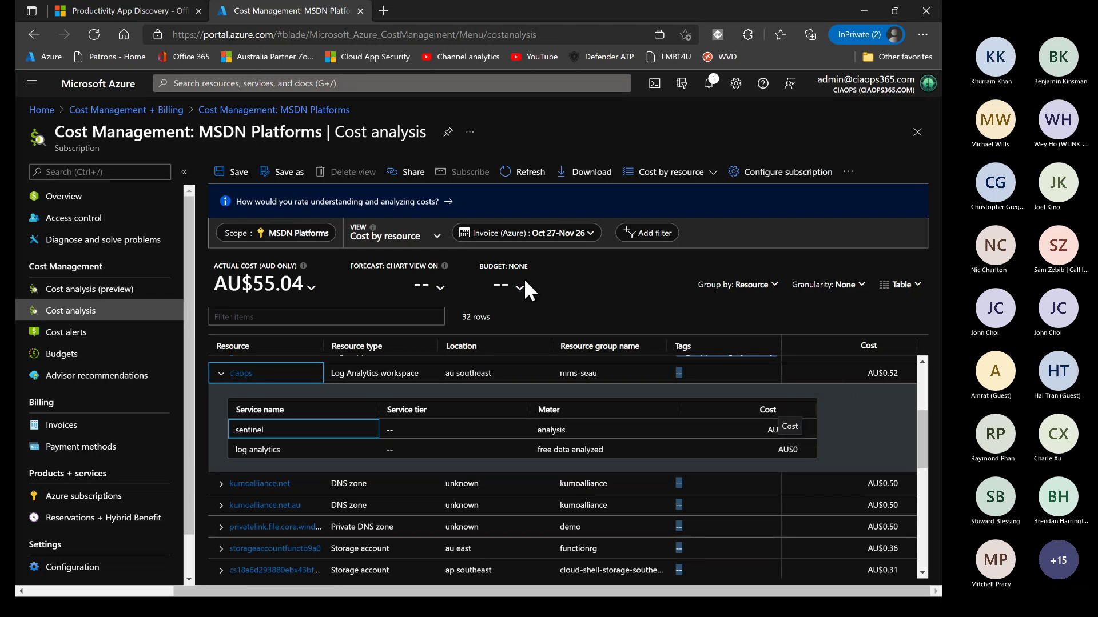
Open the ciaops Sentinel workspace via portal search and browse its Threat intelligence indicators
{"action": "left_click", "coordinate": [262, 85]}
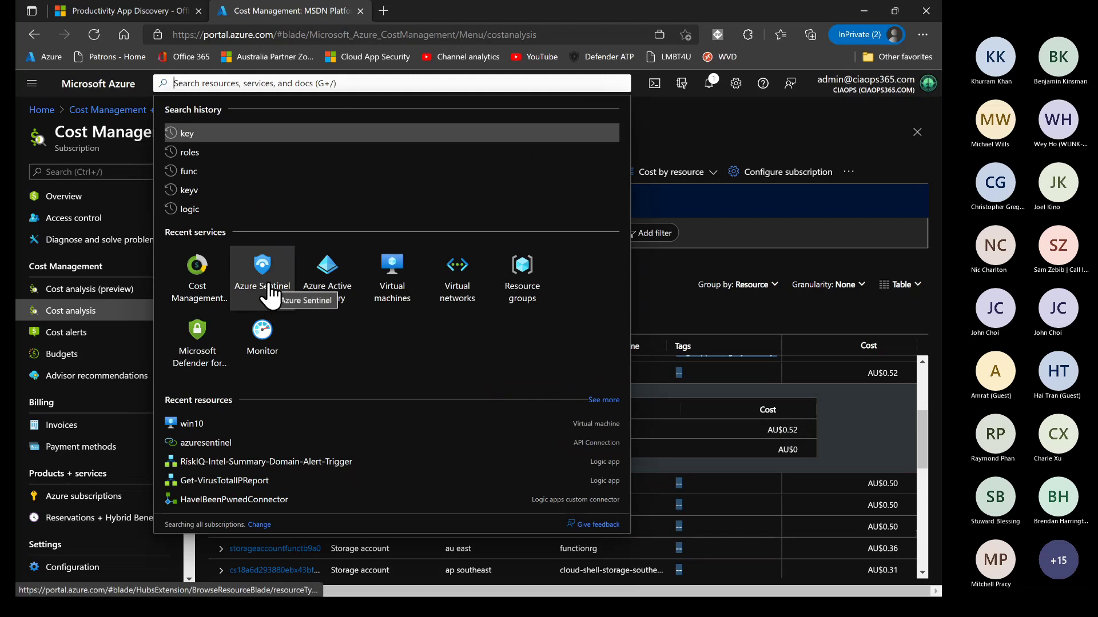
{"action": "left_click", "coordinate": [270, 286]}
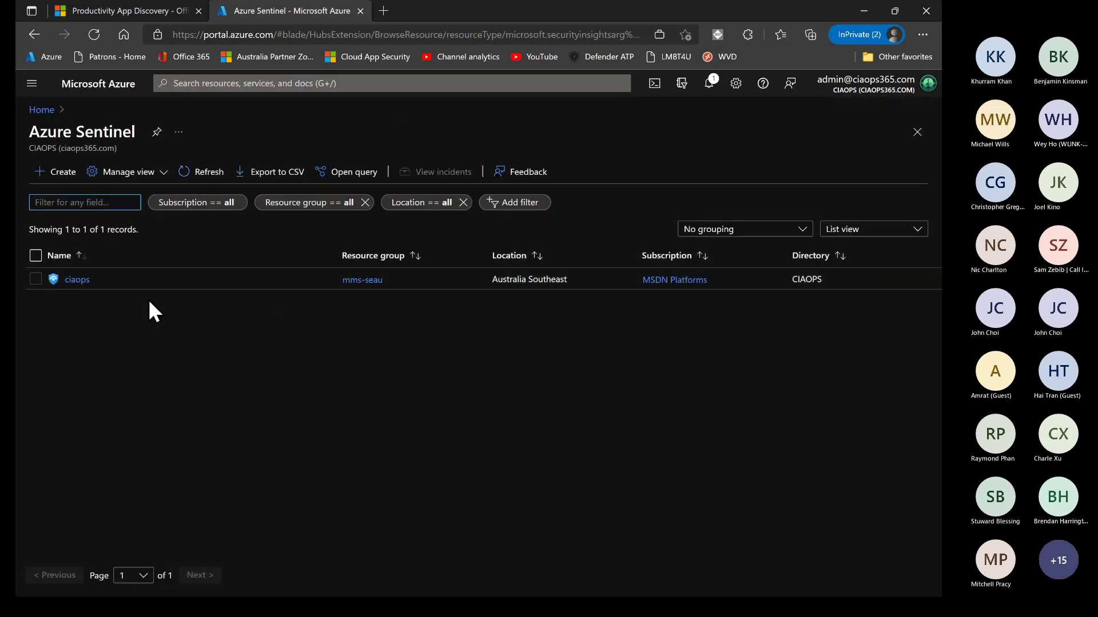
{"action": "left_click", "coordinate": [70, 279]}
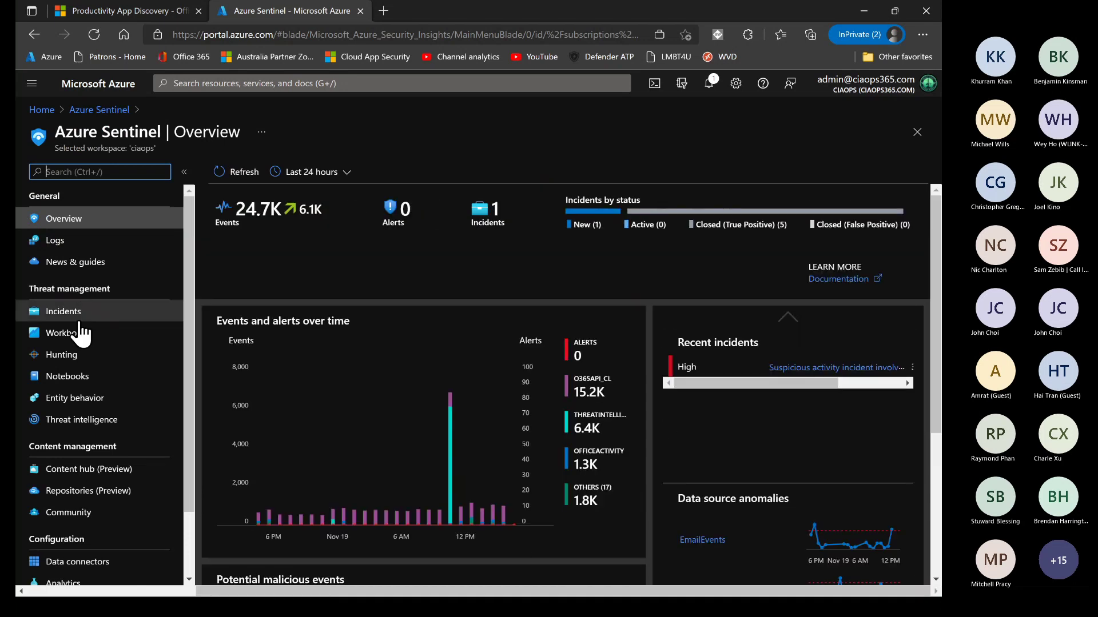
{"action": "scroll", "coordinate": [98, 343], "scroll_direction": "down", "scroll_amount": 2}
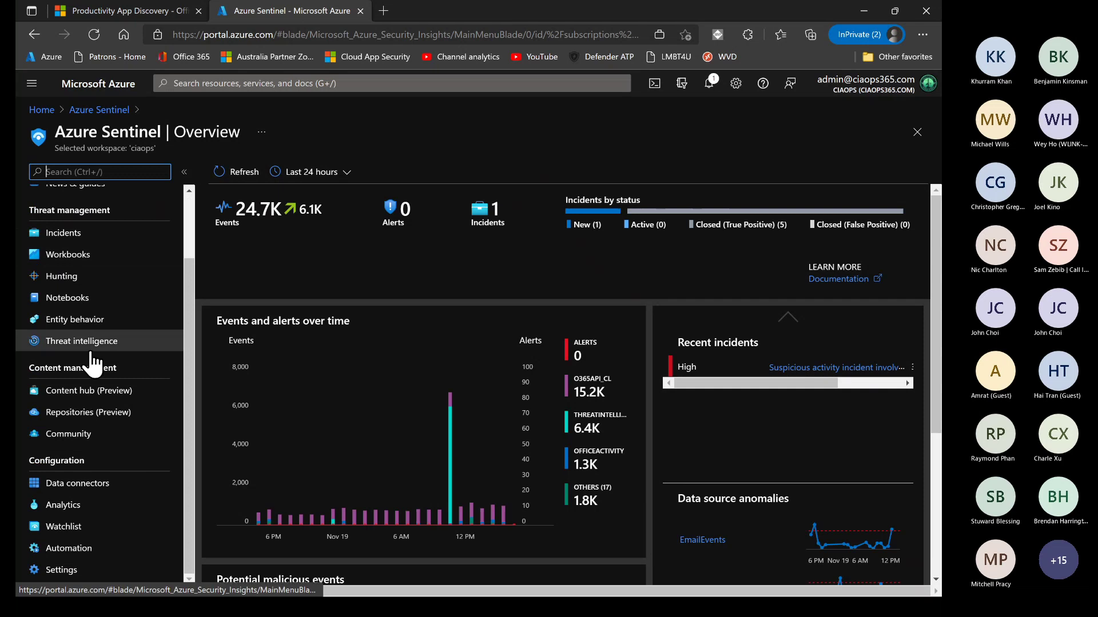
{"action": "left_click", "coordinate": [90, 343]}
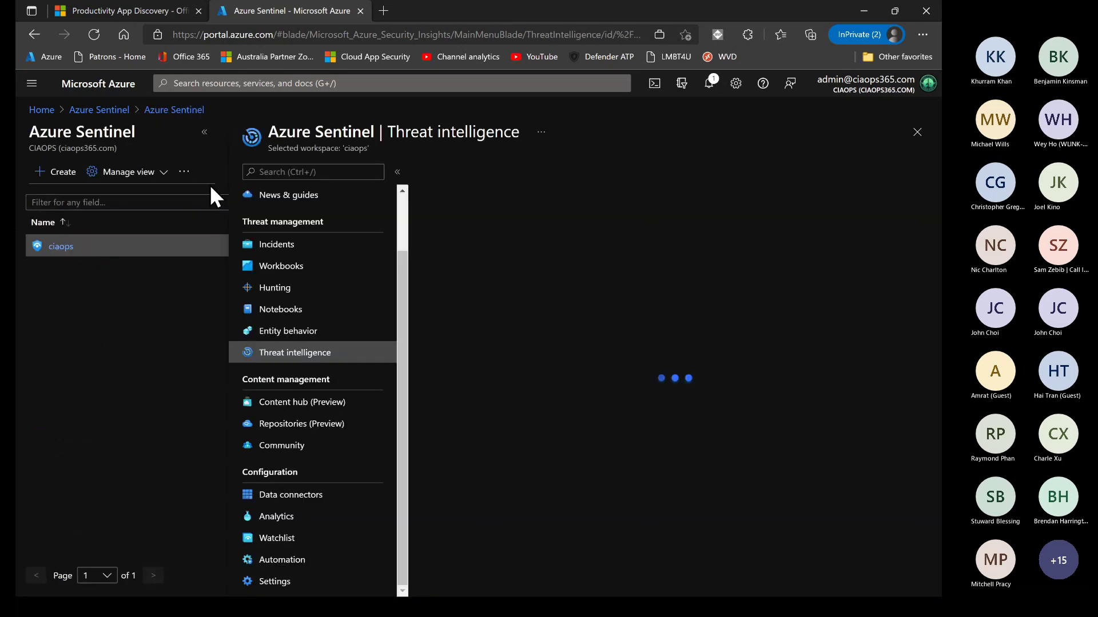
{"action": "left_click", "coordinate": [204, 132]}
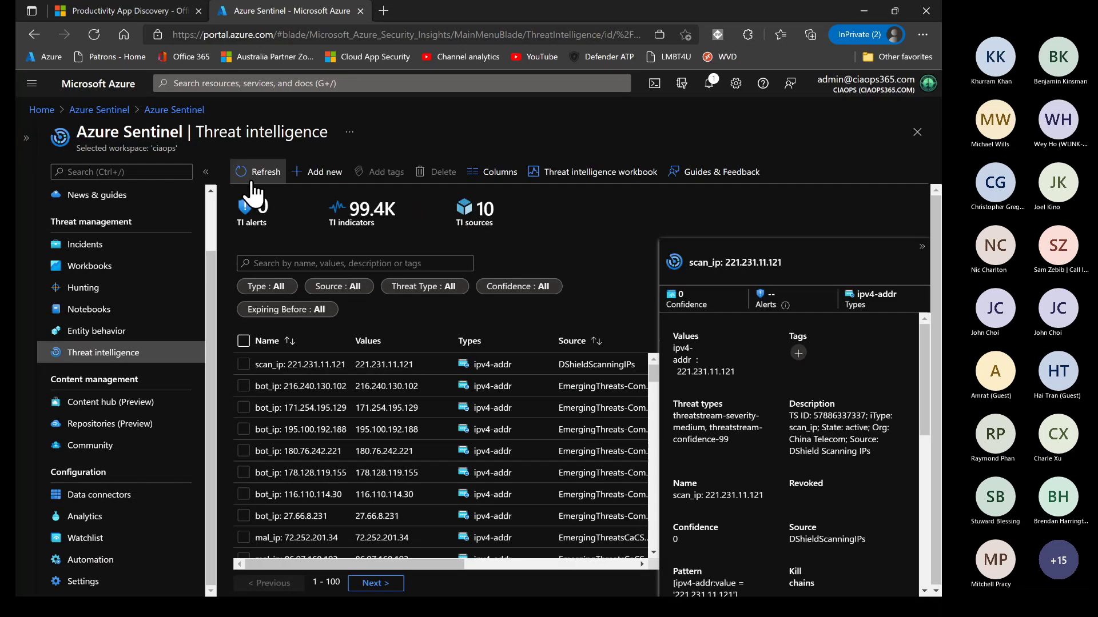
{"action": "scroll", "coordinate": [331, 451], "scroll_direction": "down", "scroll_amount": 5}
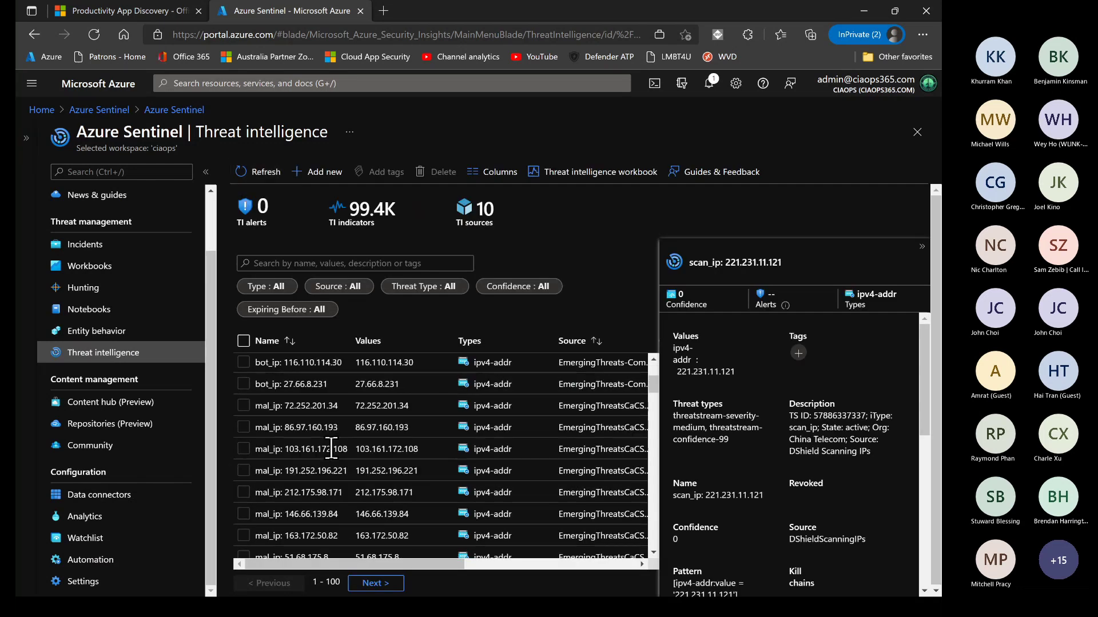
{"action": "scroll", "coordinate": [331, 448], "scroll_direction": "up", "scroll_amount": 3}
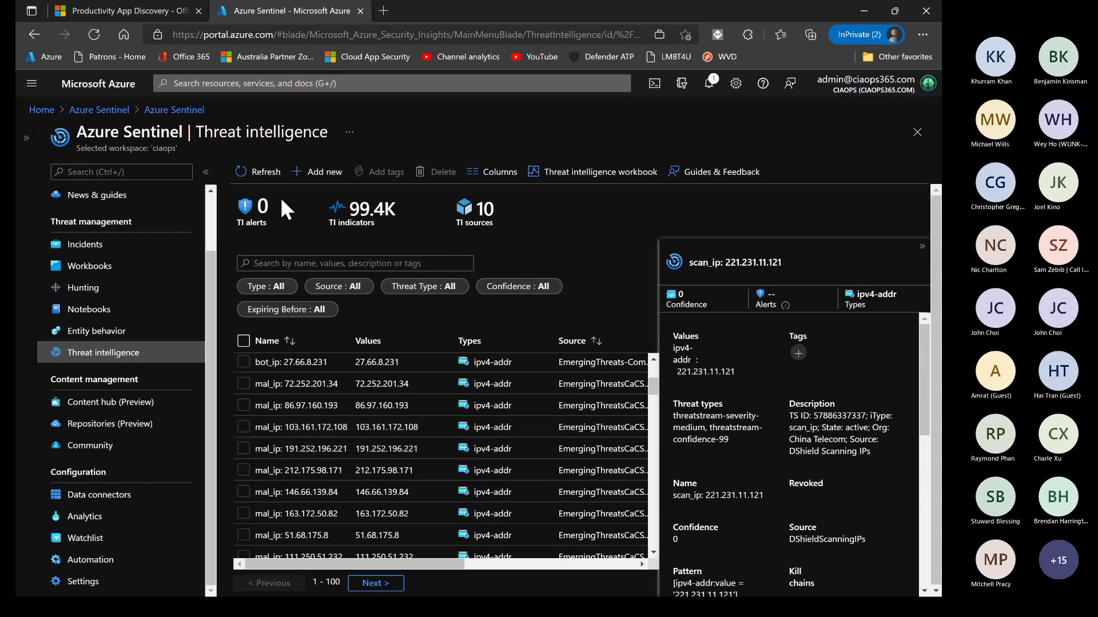
{"action": "scroll", "coordinate": [327, 409], "scroll_direction": "down", "scroll_amount": 3}
{"action": "scroll", "coordinate": [327, 409], "scroll_direction": "up", "scroll_amount": 3}
{"action": "scroll", "coordinate": [329, 491], "scroll_direction": "down", "scroll_amount": 5}
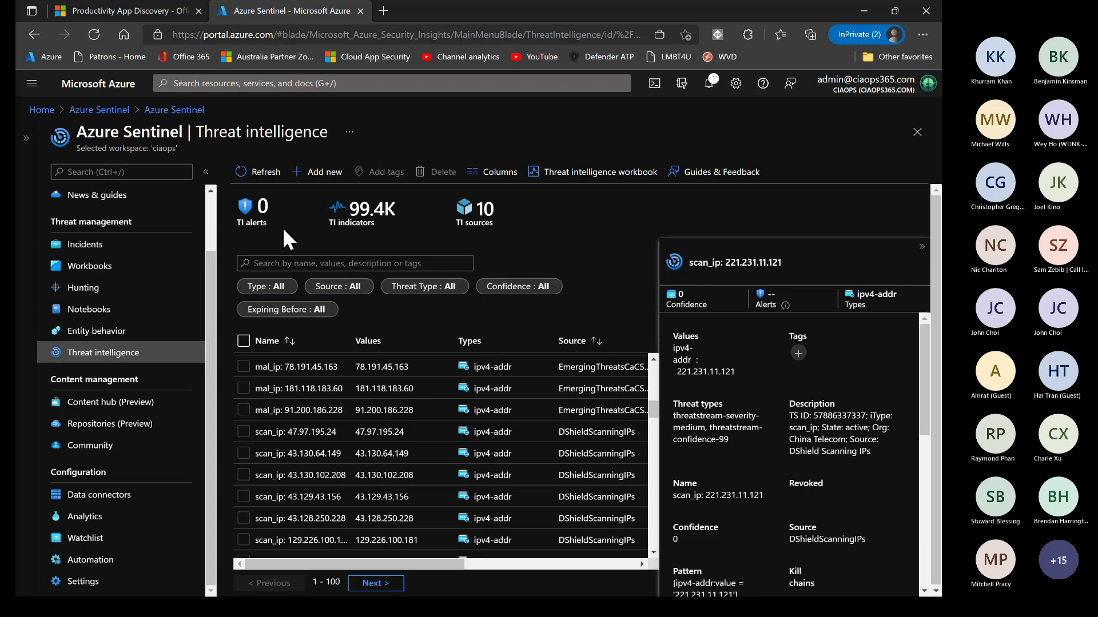
Select all 50 hunting queries on the first page and run them
{"action": "left_click", "coordinate": [78, 295]}
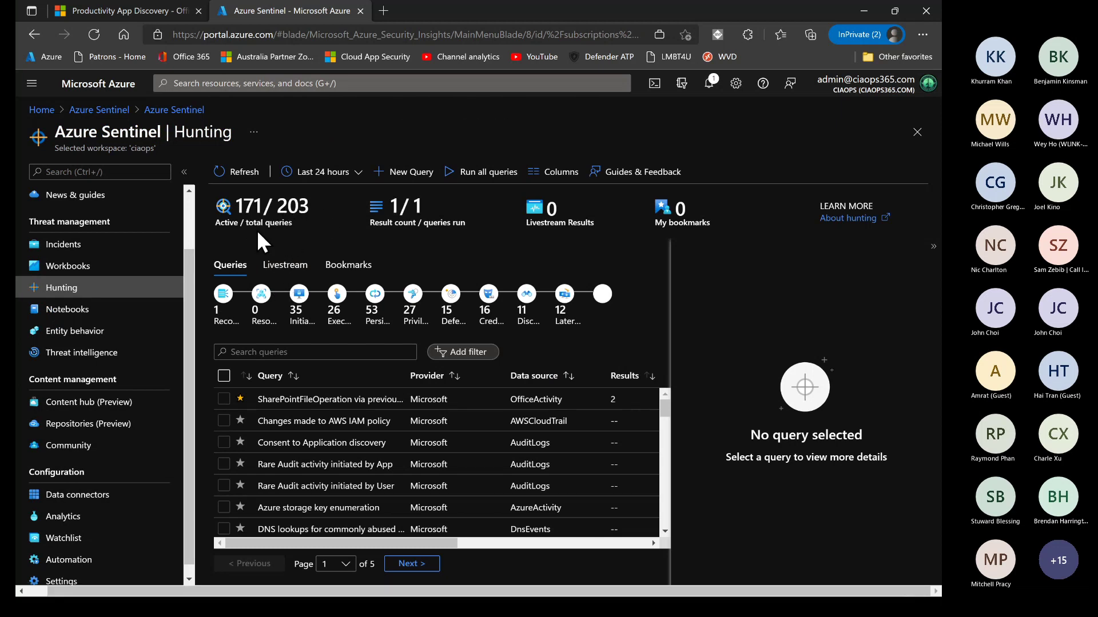
{"action": "scroll", "coordinate": [274, 431], "scroll_direction": "down", "scroll_amount": 5}
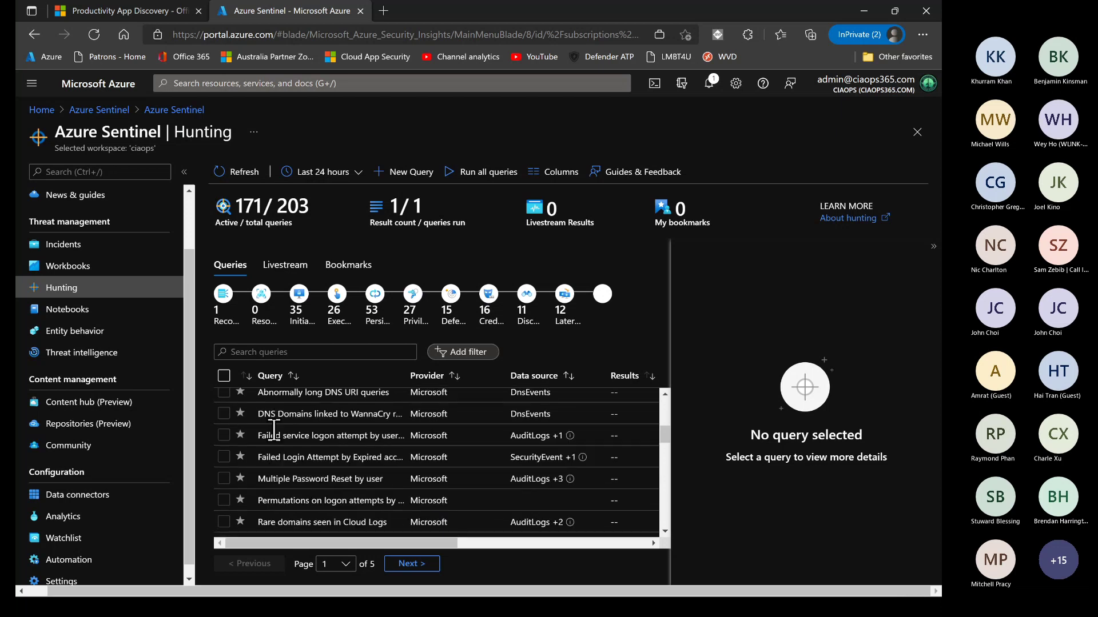
{"action": "scroll", "coordinate": [275, 431], "scroll_direction": "up", "scroll_amount": 10}
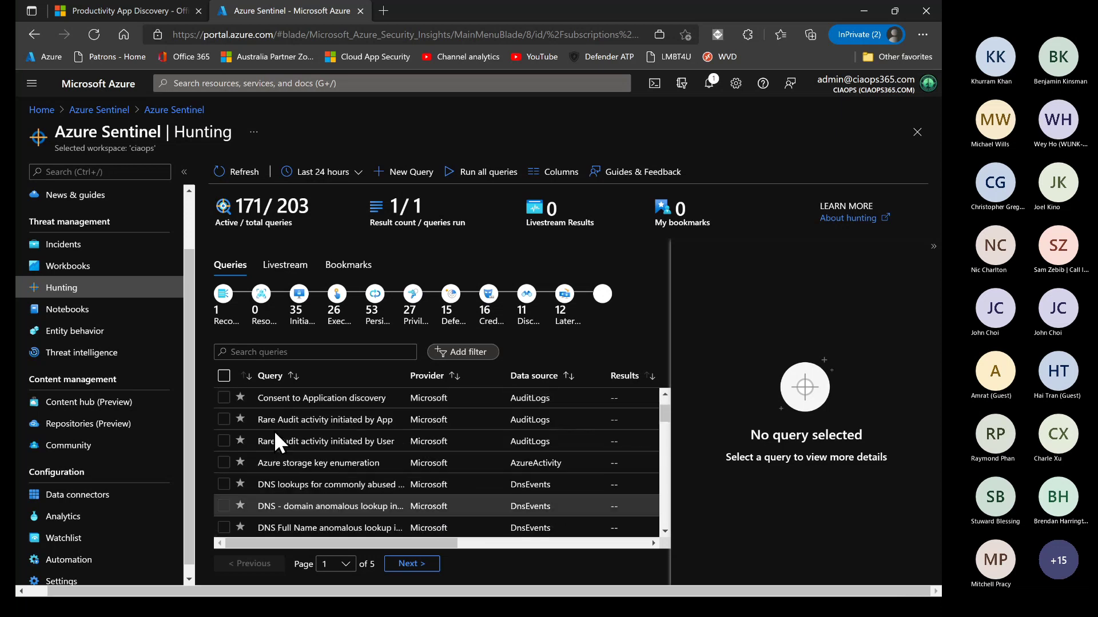
{"action": "left_click", "coordinate": [225, 376]}
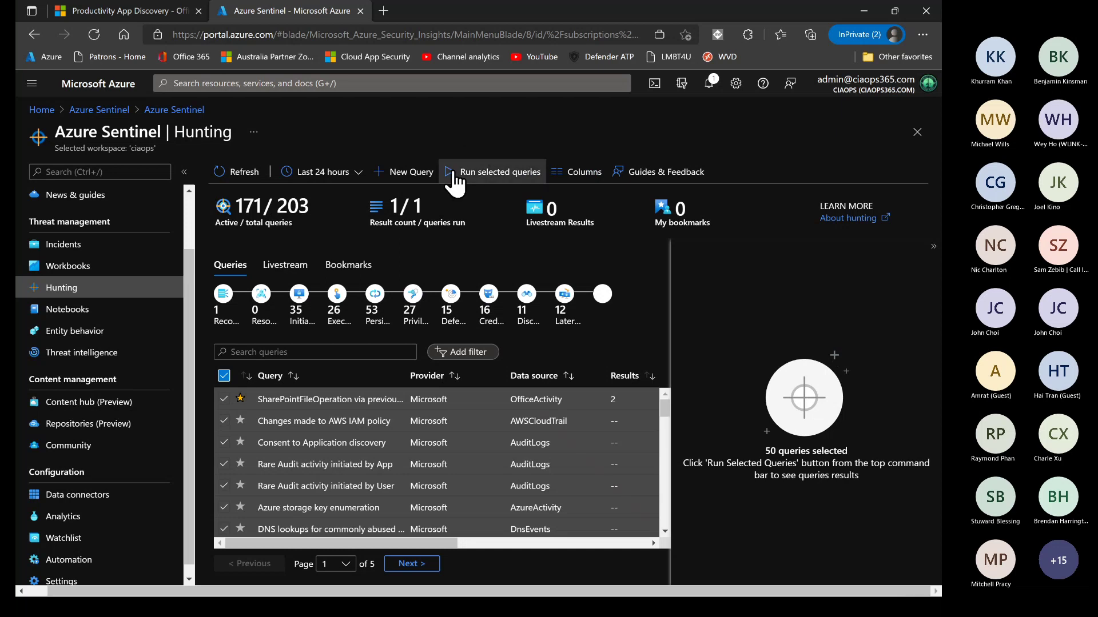
{"action": "left_click", "coordinate": [508, 177]}
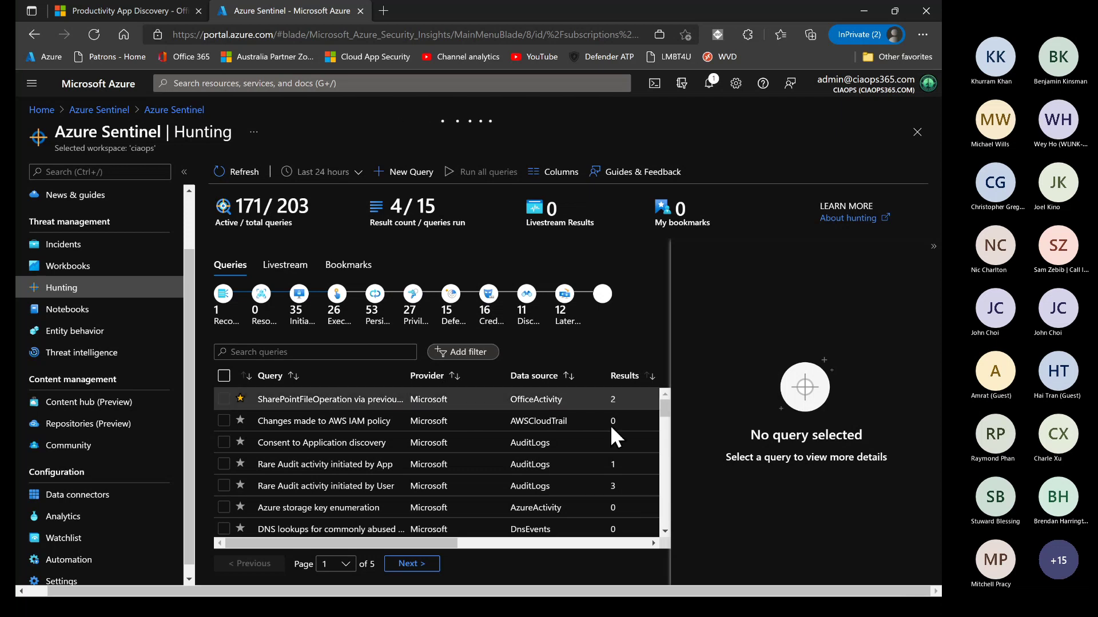
Review the query result counts, then return to the ciaops Overview dashboard
{"action": "scroll", "coordinate": [610, 462], "scroll_direction": "down", "scroll_amount": 1}
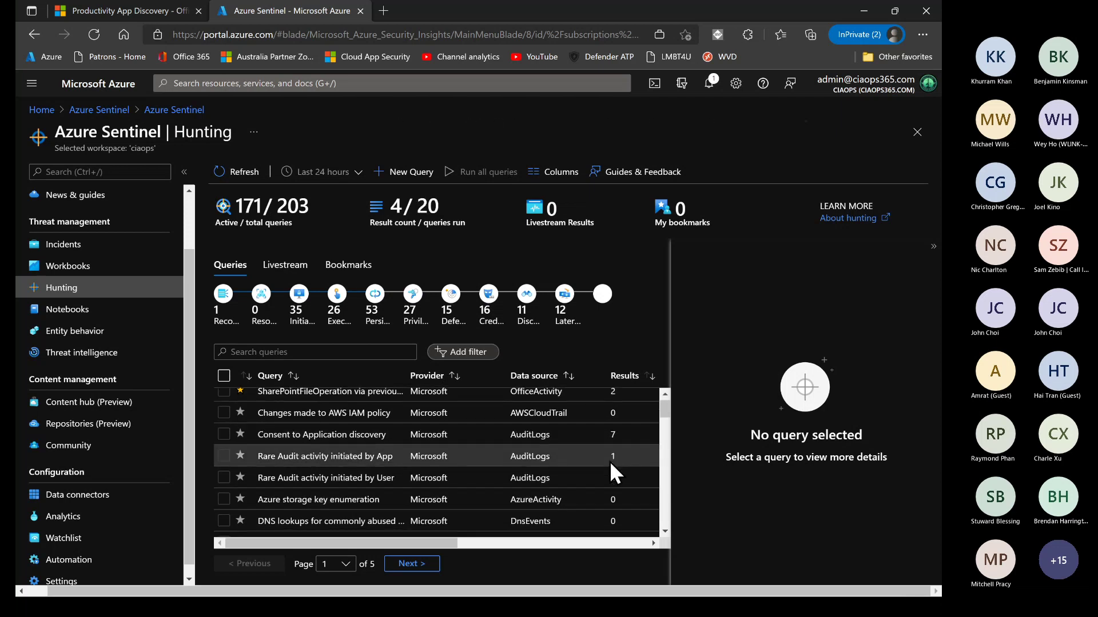
{"action": "scroll", "coordinate": [610, 461], "scroll_direction": "down", "scroll_amount": 1}
{"action": "scroll", "coordinate": [609, 462], "scroll_direction": "up", "scroll_amount": 2}
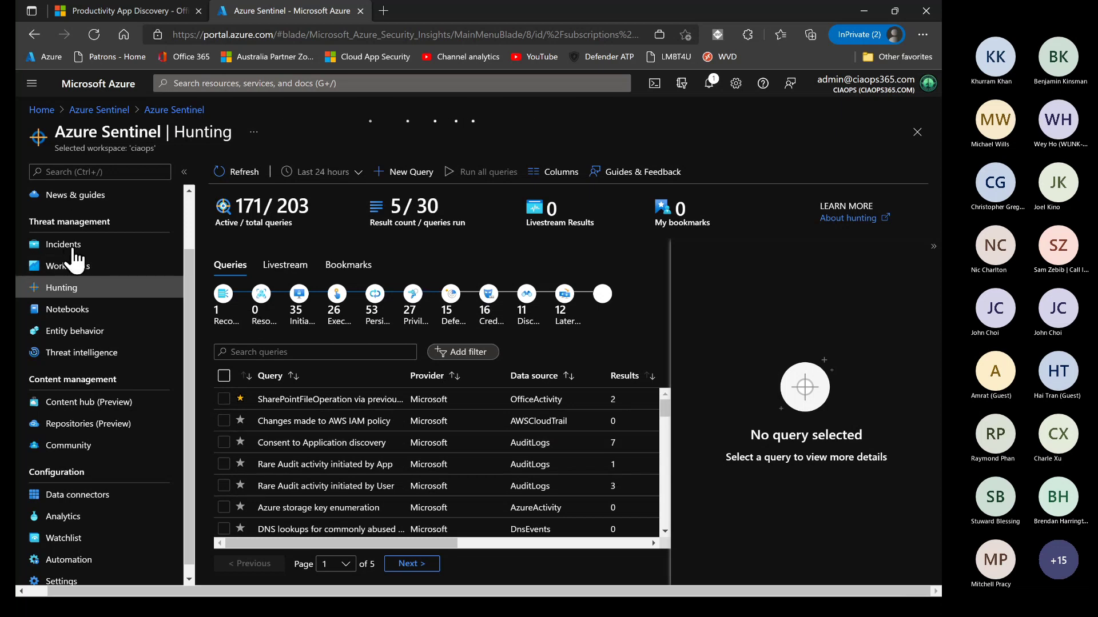
{"action": "scroll", "coordinate": [80, 206], "scroll_direction": "up", "scroll_amount": 2}
{"action": "left_click", "coordinate": [90, 221]}
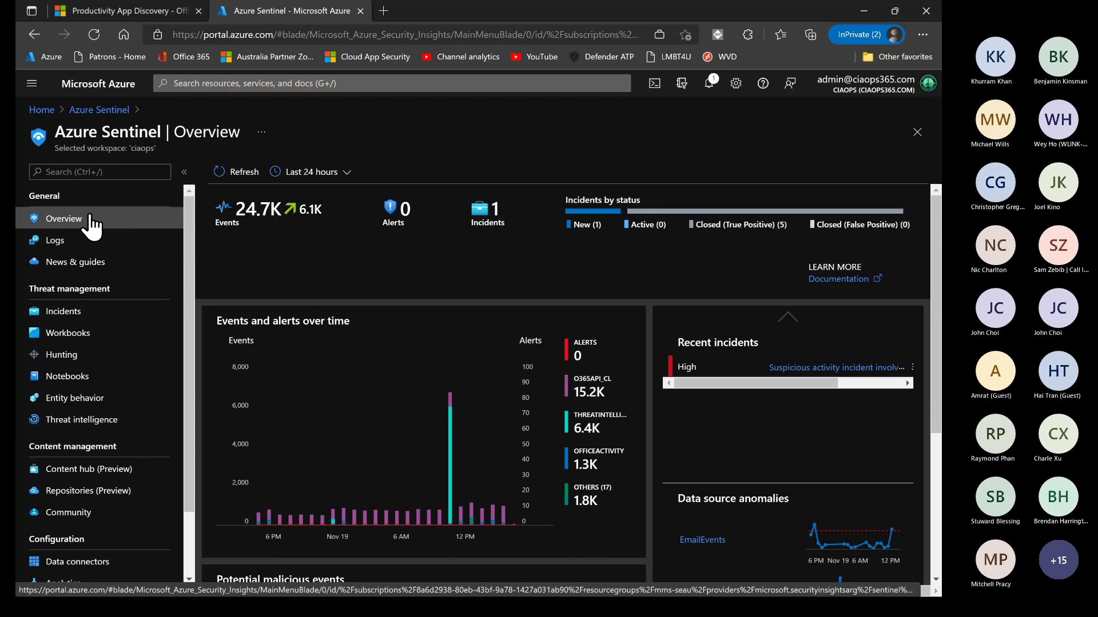
Visit the Hunting, Data connectors, Overview and Logs pages, then close the Edge window
{"action": "left_click", "coordinate": [72, 355]}
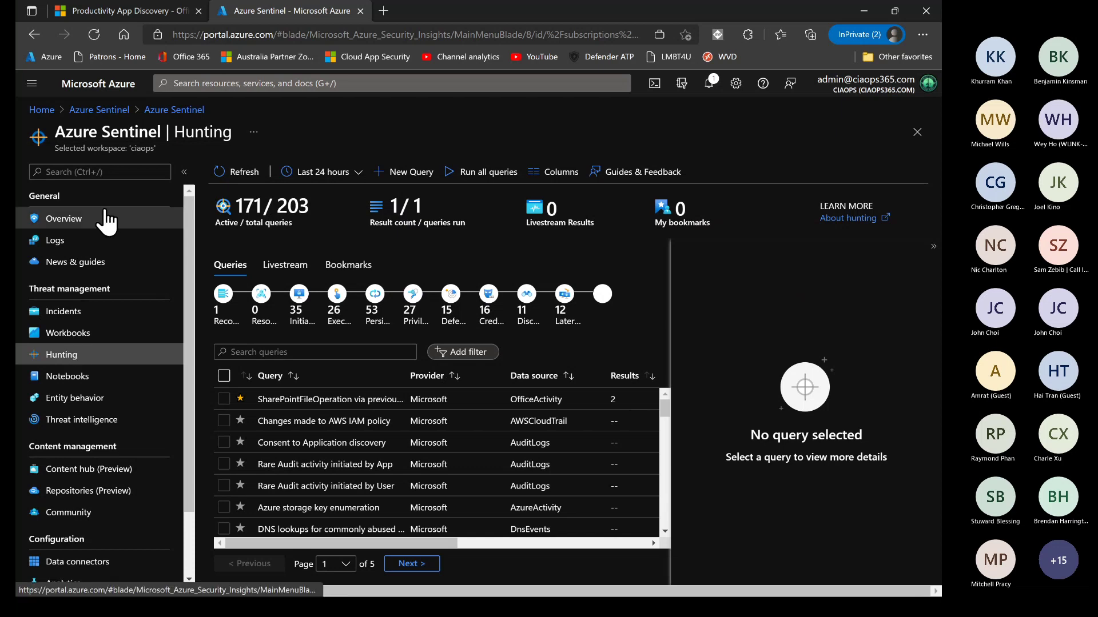
{"action": "scroll", "coordinate": [50, 543], "scroll_direction": "down", "scroll_amount": 2}
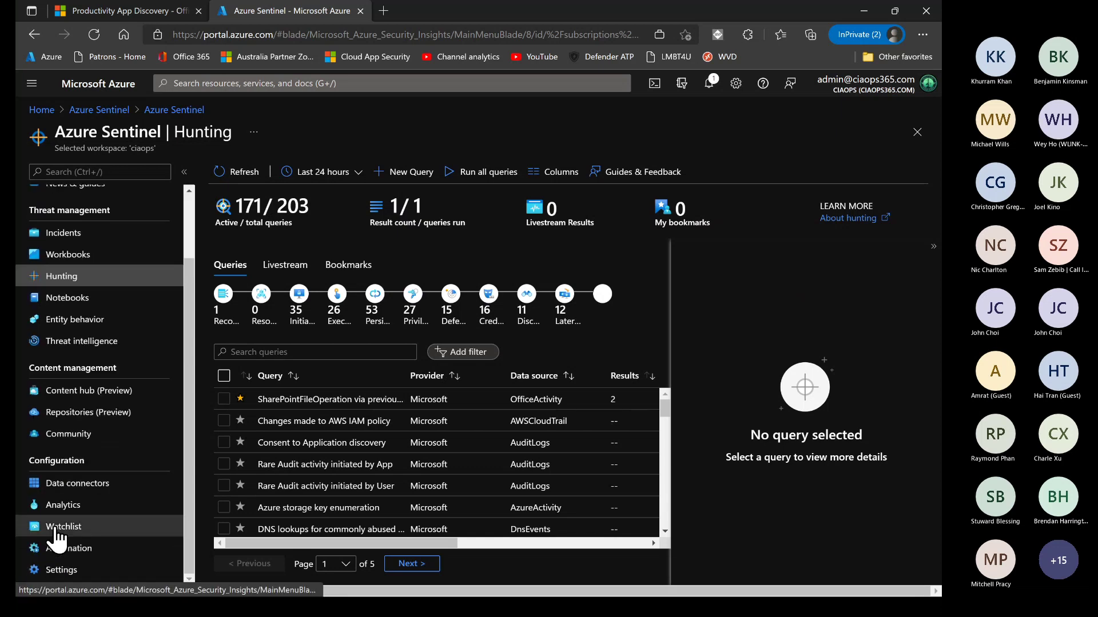
{"action": "left_click", "coordinate": [73, 484]}
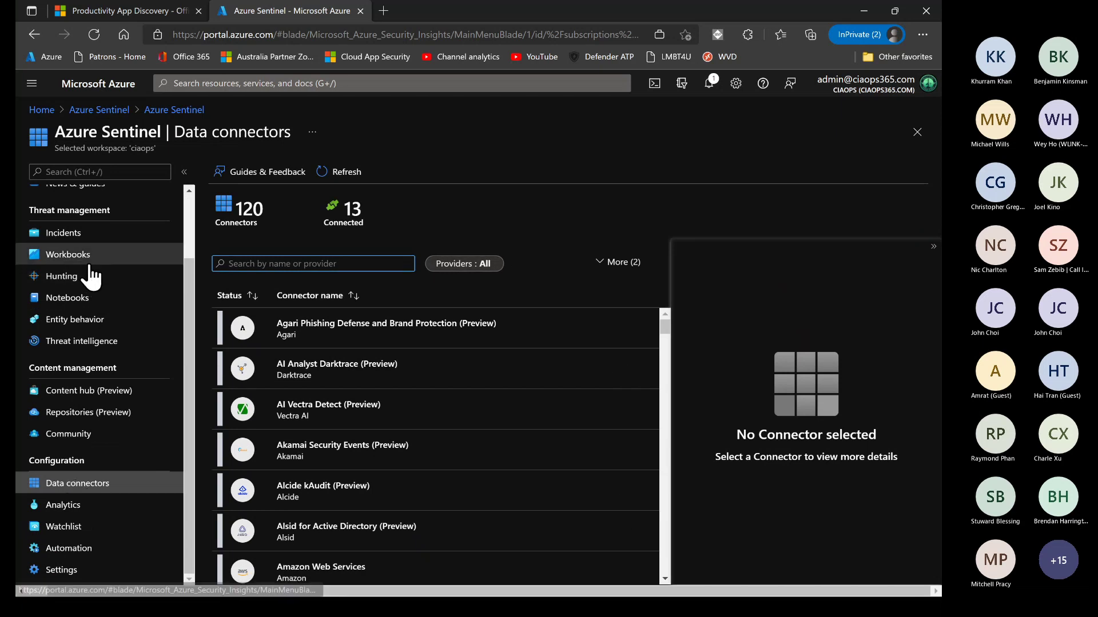
{"action": "scroll", "coordinate": [85, 298], "scroll_direction": "up", "scroll_amount": 2}
{"action": "left_click", "coordinate": [78, 220]}
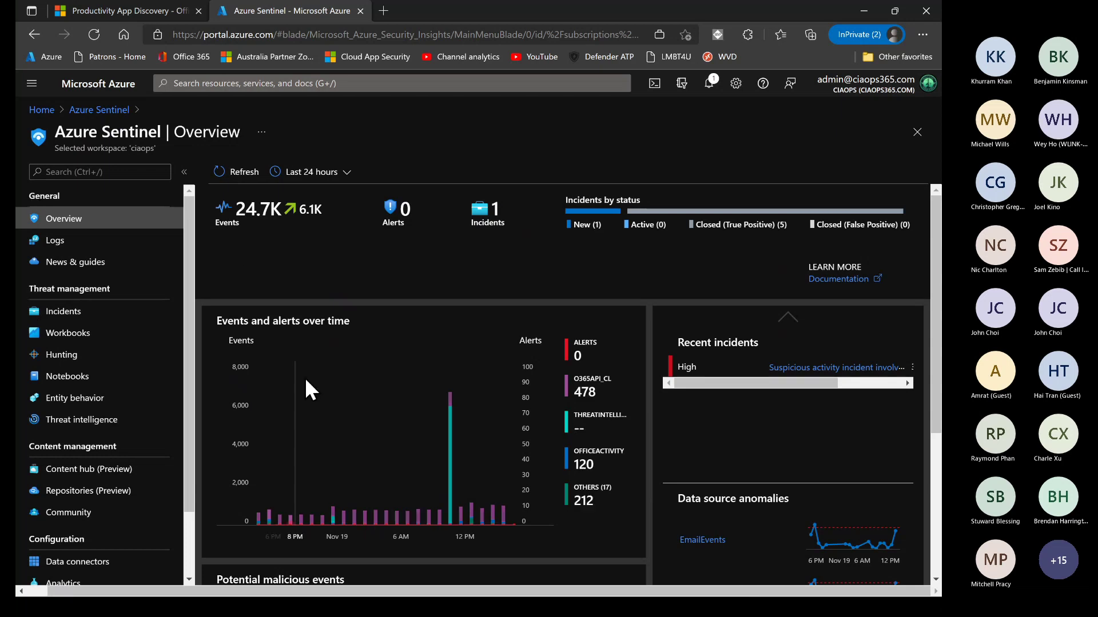
{"action": "left_click", "coordinate": [57, 243]}
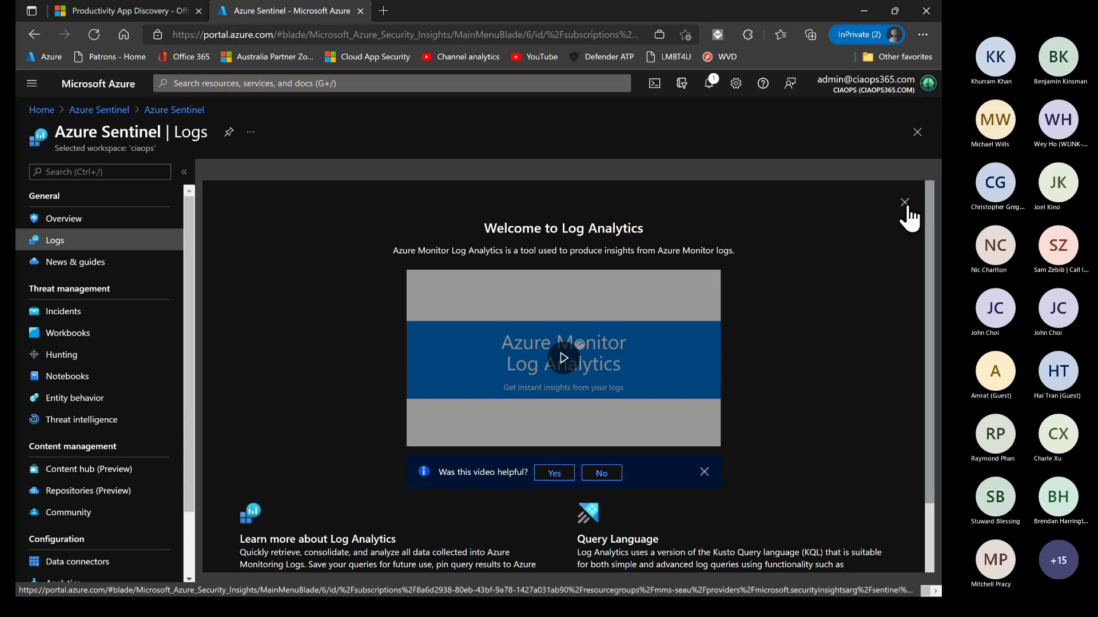
{"action": "left_click", "coordinate": [927, 9]}
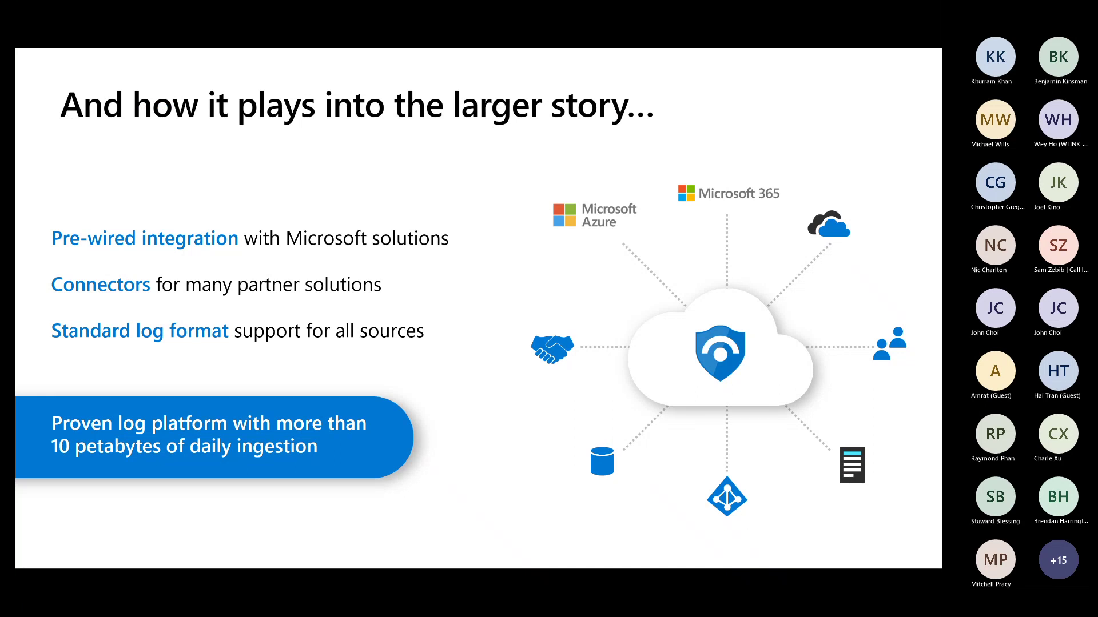
Maximise Edge over the slide and open the Azure Sentinel workspace list from the portal home
{"action": "left_click_drag", "start_coordinate": [17, 241], "coordinate": [758, 207]}
{"action": "left_click", "coordinate": [836, 205]}
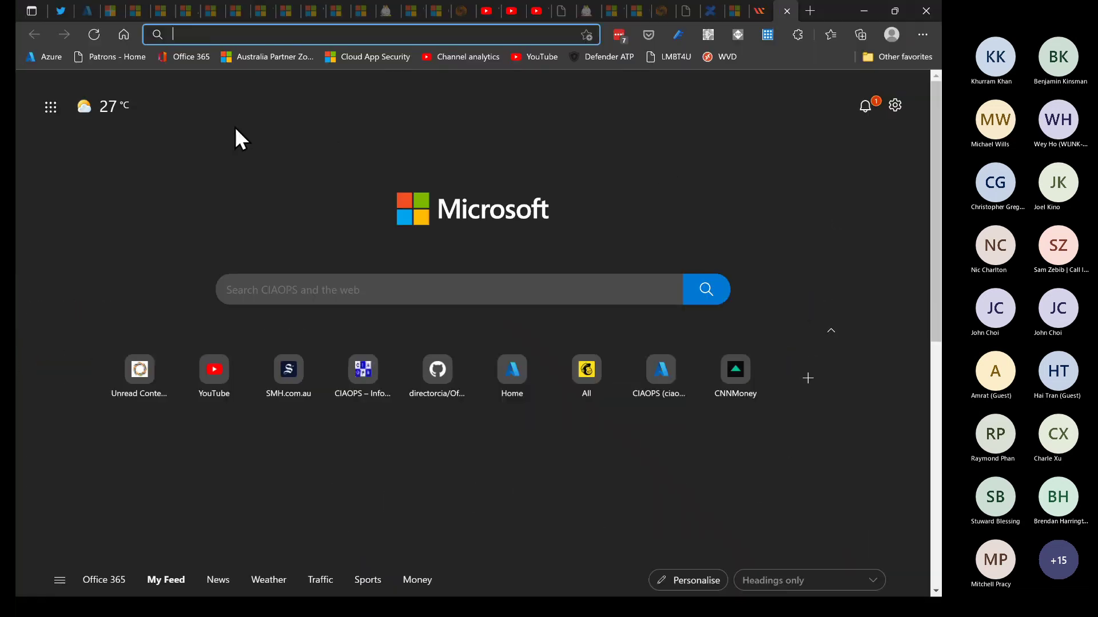
{"action": "left_click", "coordinate": [44, 60]}
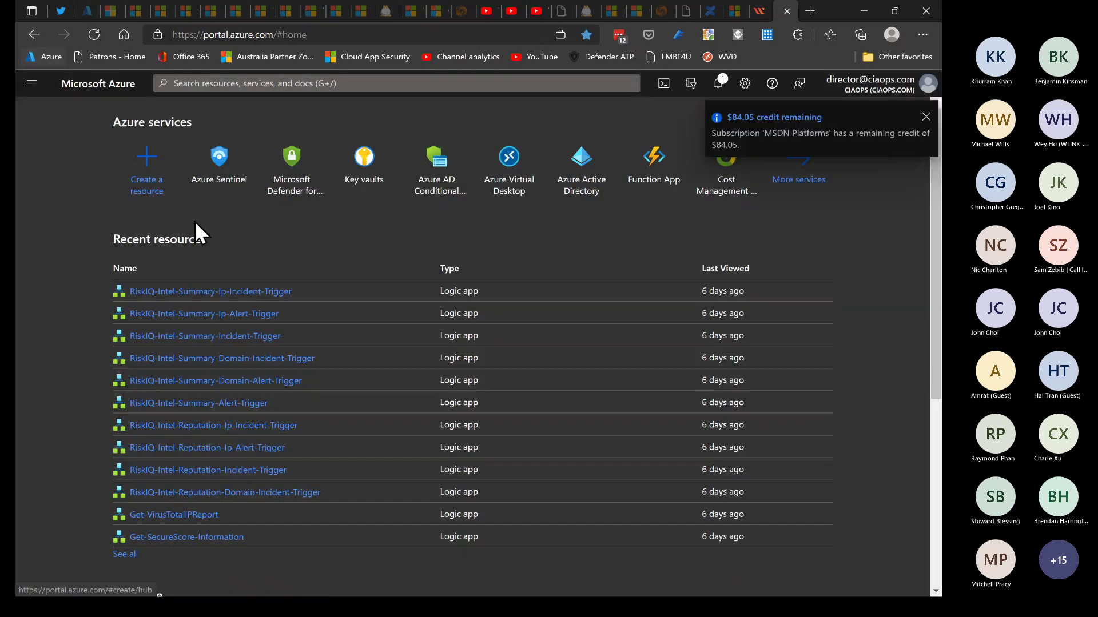
{"action": "left_click", "coordinate": [236, 172]}
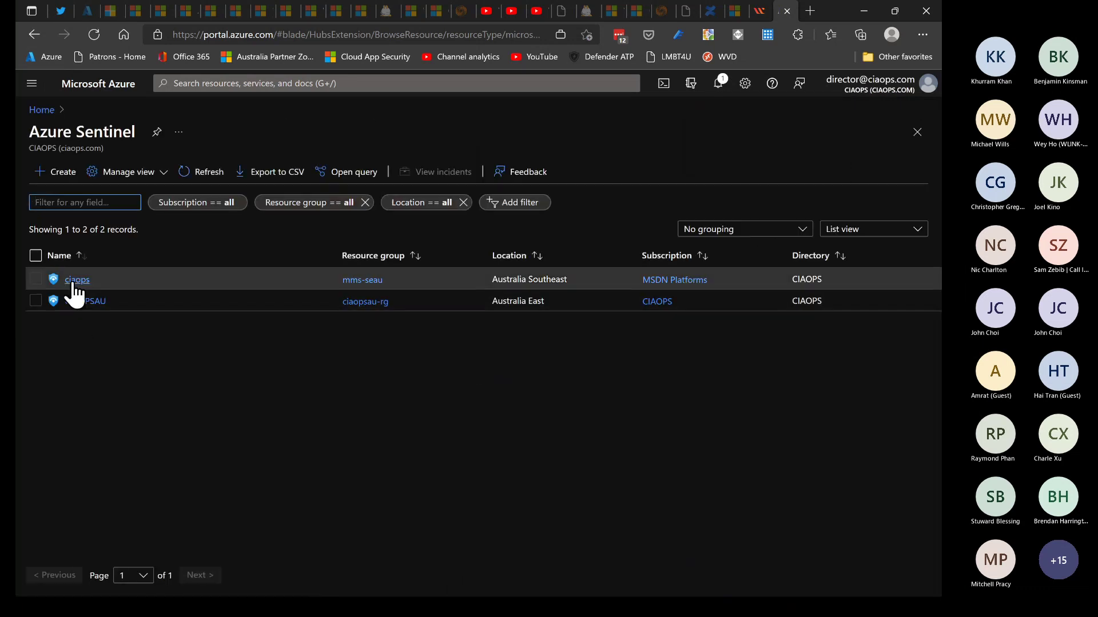
Open the ciaopsau workspace Logs and run the High Risk Users example query from the Security category
{"action": "left_click", "coordinate": [73, 300]}
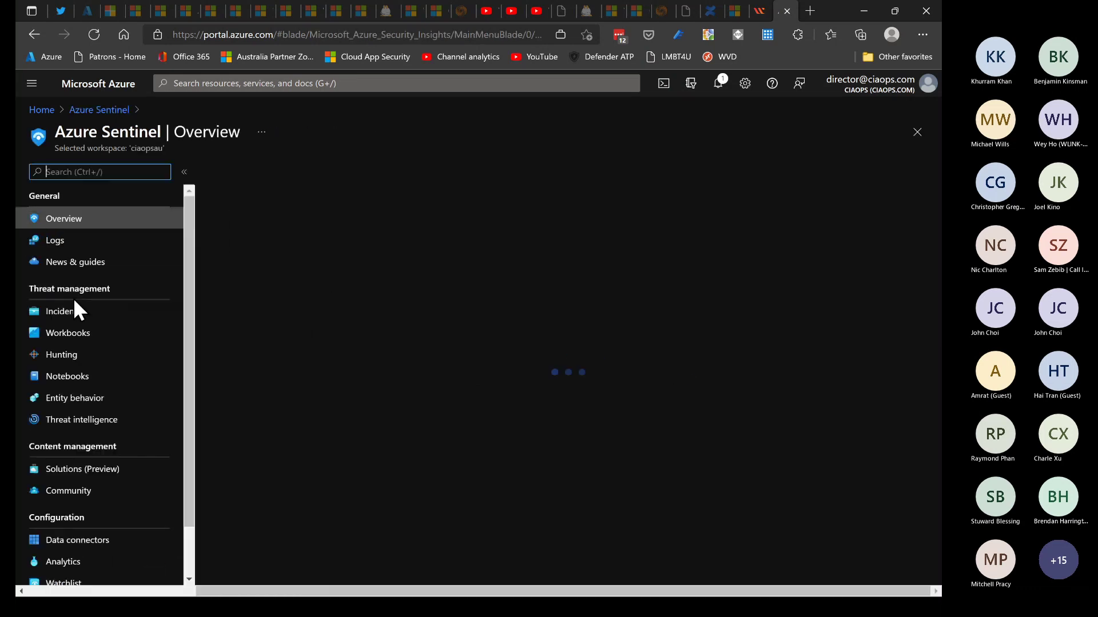
{"action": "left_click", "coordinate": [55, 243]}
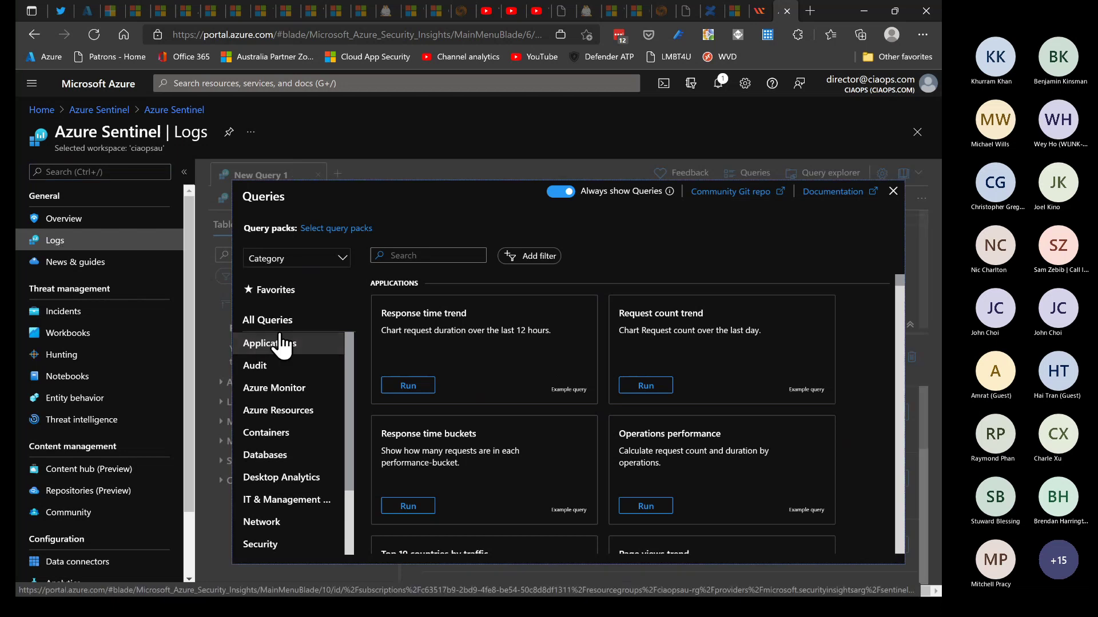
{"action": "scroll", "coordinate": [266, 372], "scroll_direction": "down", "scroll_amount": 3}
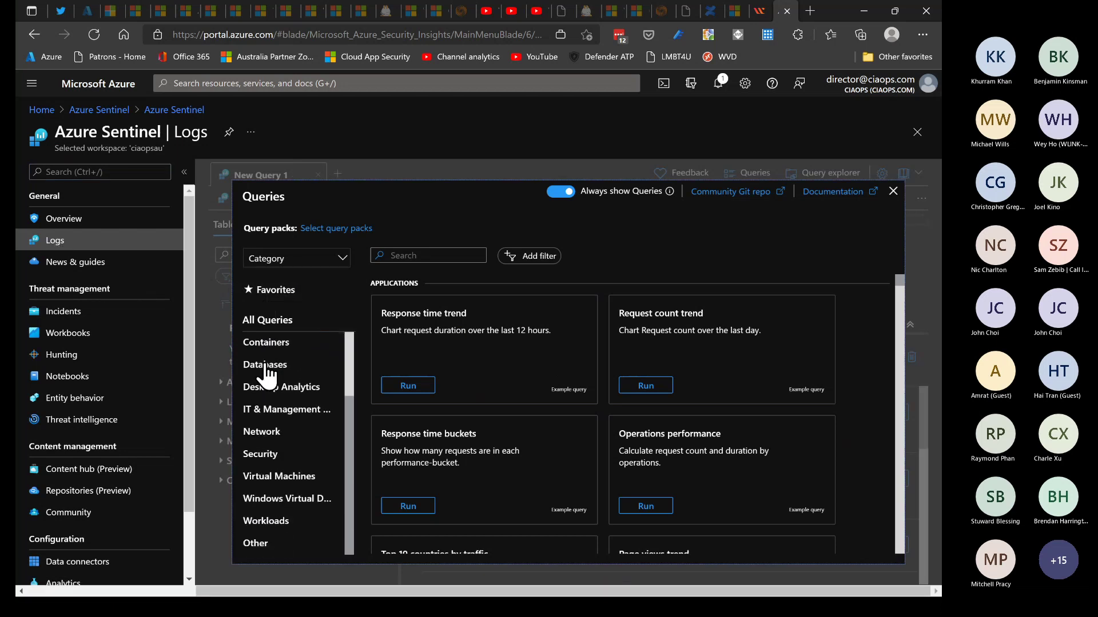
{"action": "left_click", "coordinate": [274, 458]}
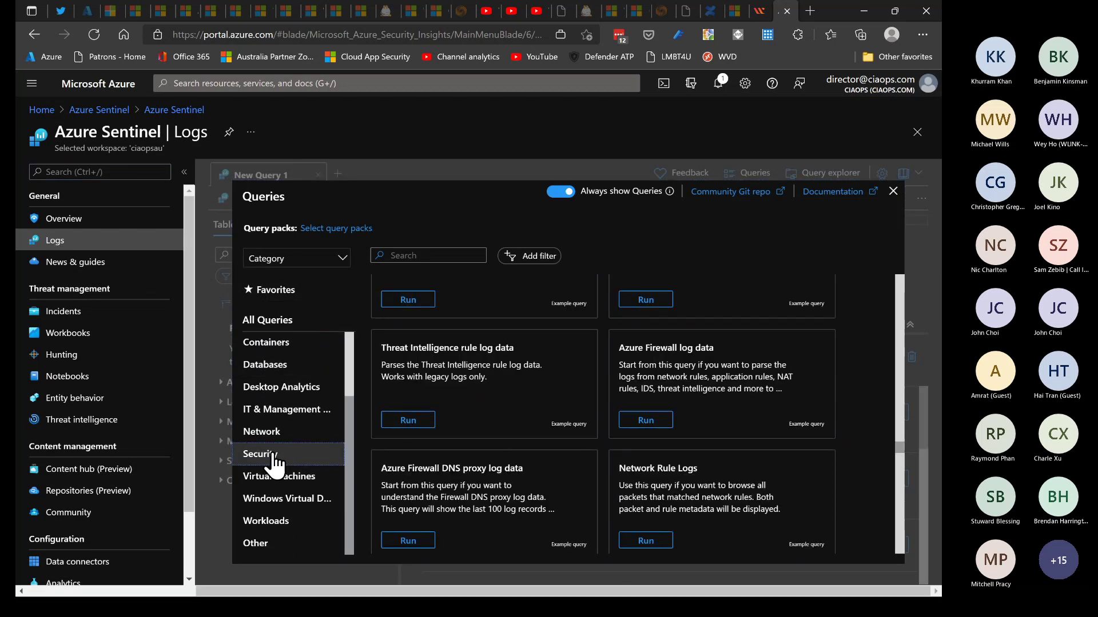
{"action": "mouse_move", "coordinate": [418, 403]}
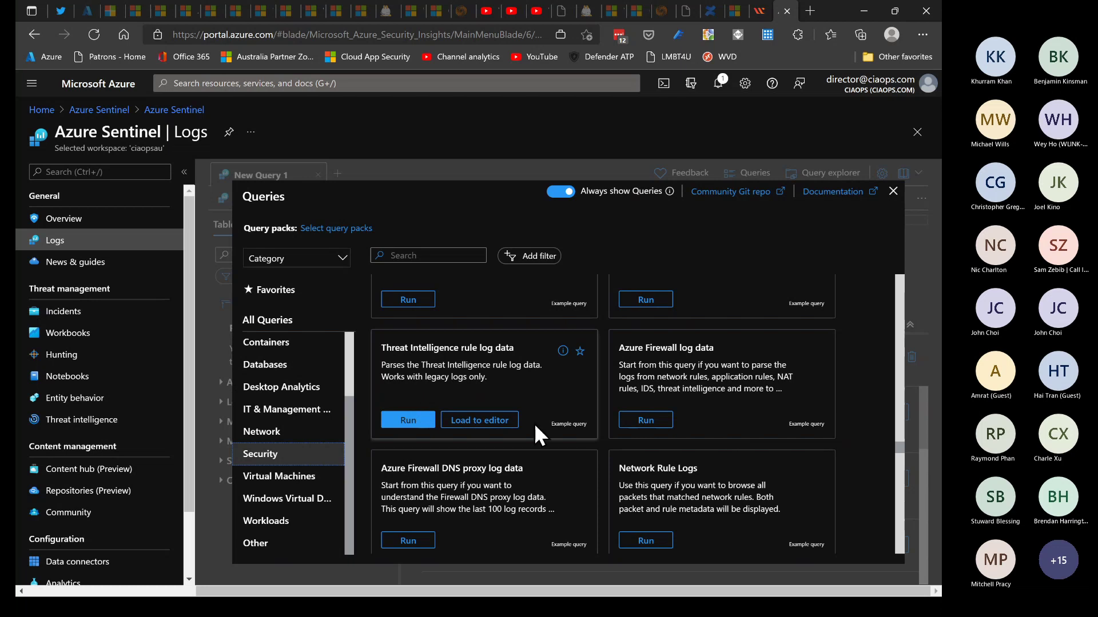
{"action": "scroll", "coordinate": [598, 451], "scroll_direction": "down", "scroll_amount": 4}
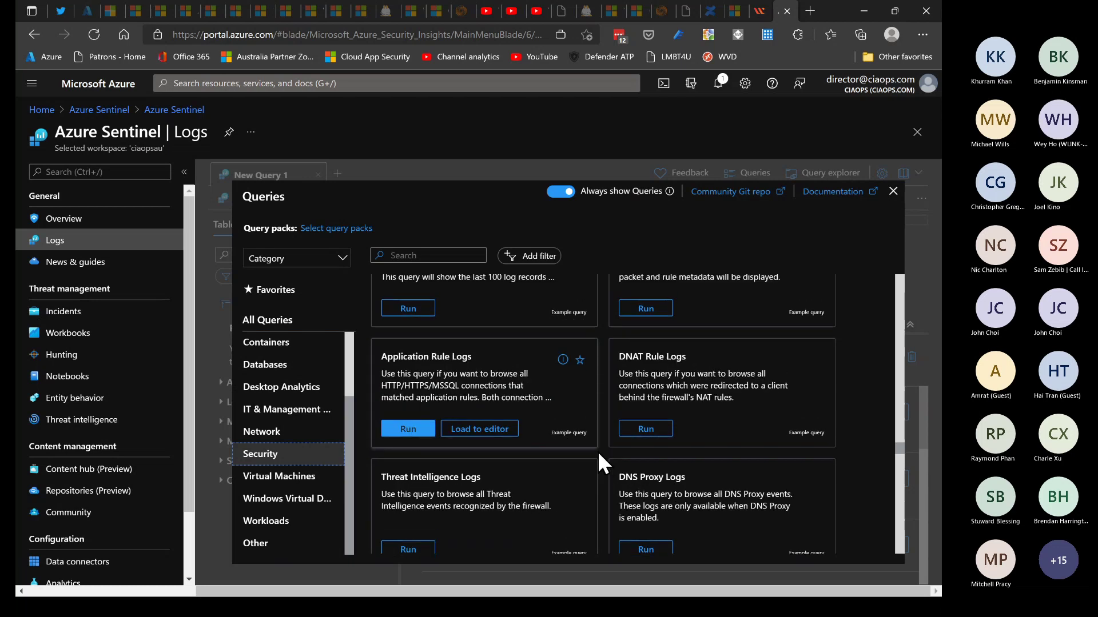
{"action": "scroll", "coordinate": [598, 451], "scroll_direction": "down", "scroll_amount": 3}
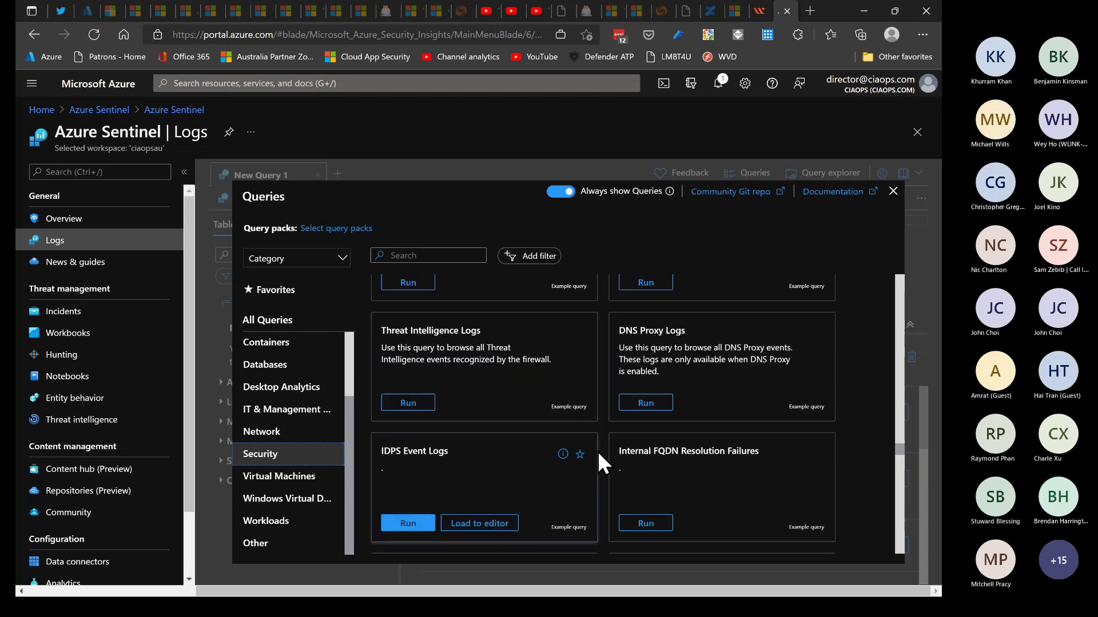
{"action": "scroll", "coordinate": [598, 451], "scroll_direction": "down", "scroll_amount": 2}
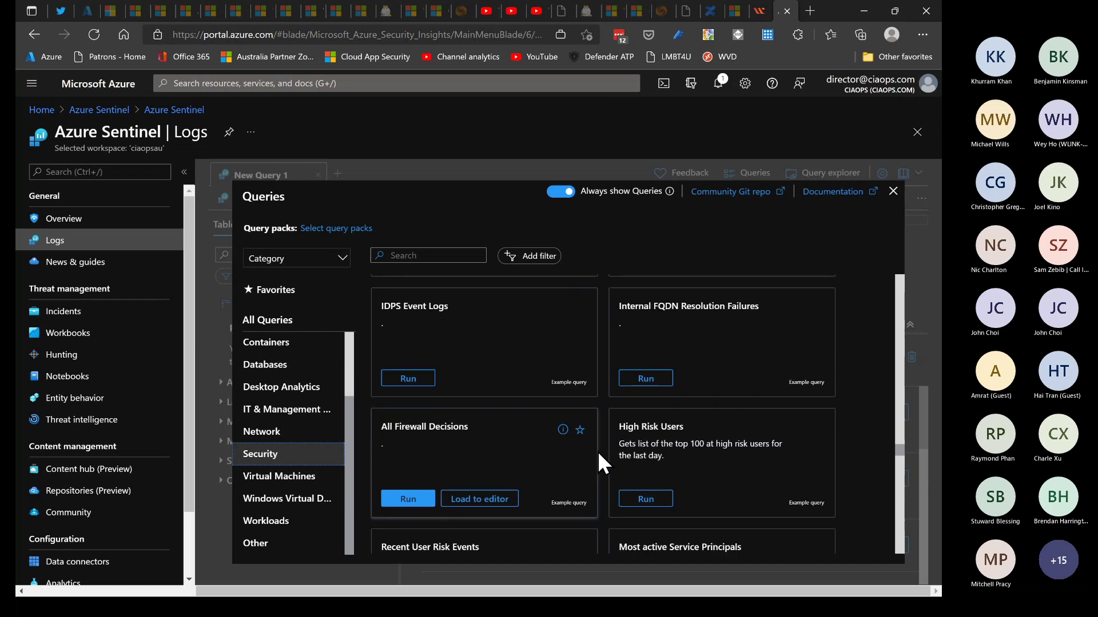
{"action": "left_click", "coordinate": [643, 499]}
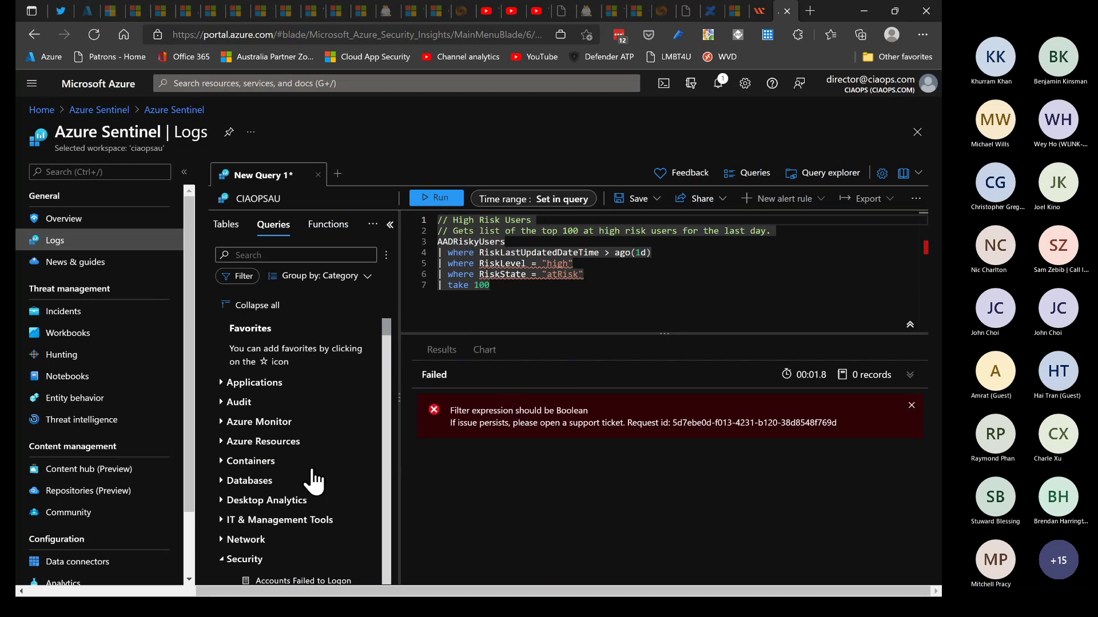
Collapse the Security query category and expand the Other category in the Queries pane
{"action": "scroll", "coordinate": [226, 557], "scroll_direction": "down", "scroll_amount": 3}
{"action": "left_click", "coordinate": [221, 400]}
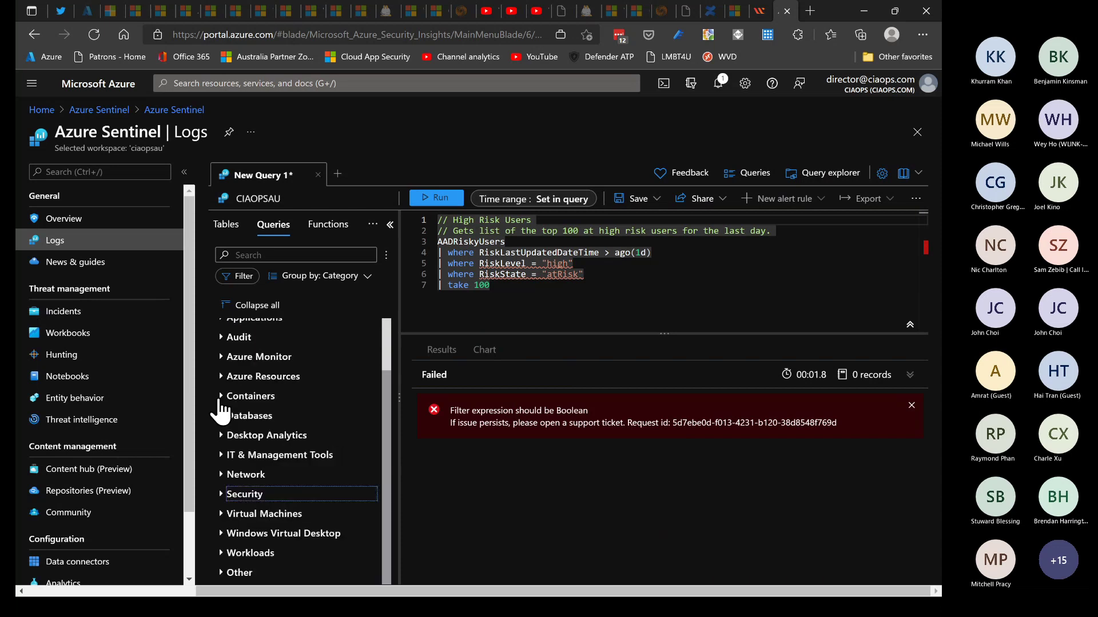
{"action": "left_click", "coordinate": [217, 572]}
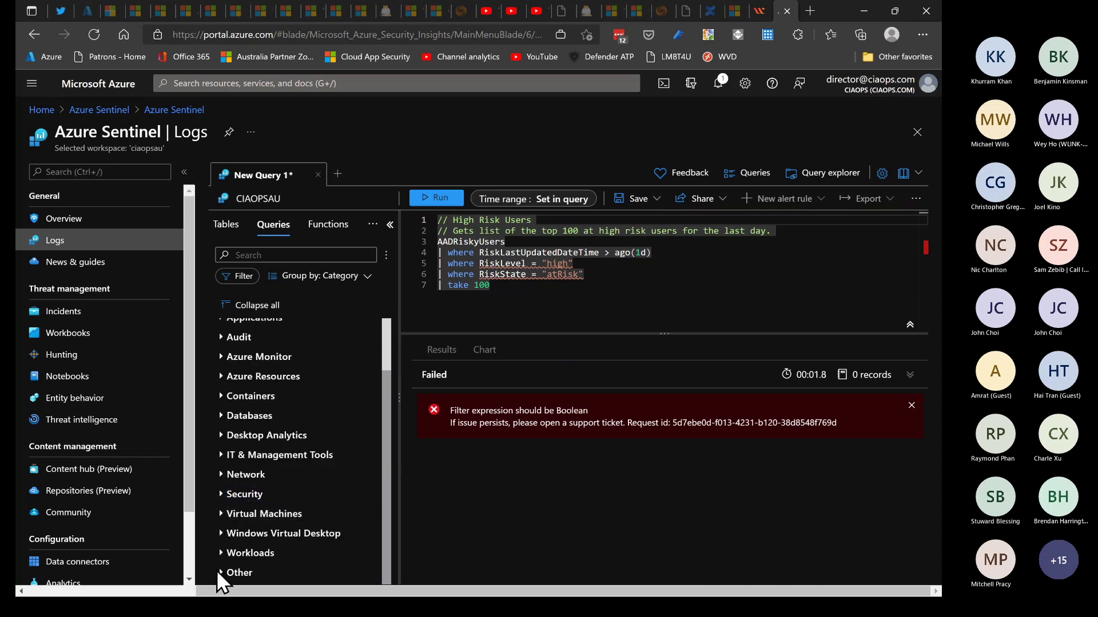
{"action": "scroll", "coordinate": [264, 520], "scroll_direction": "down", "scroll_amount": 4}
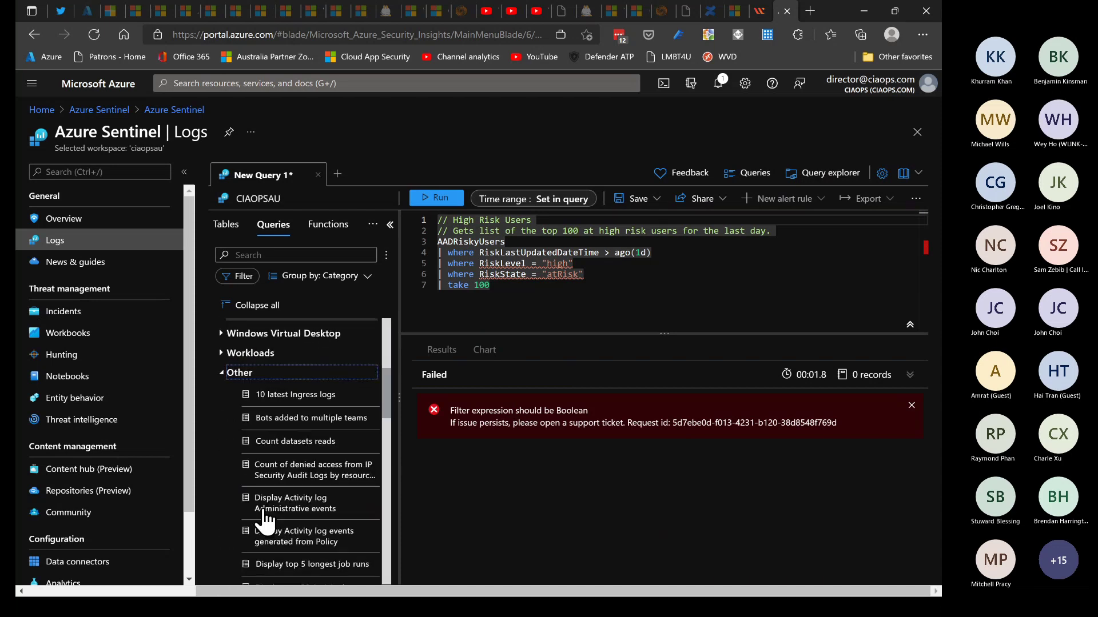
{"action": "scroll", "coordinate": [264, 520], "scroll_direction": "down", "scroll_amount": 4}
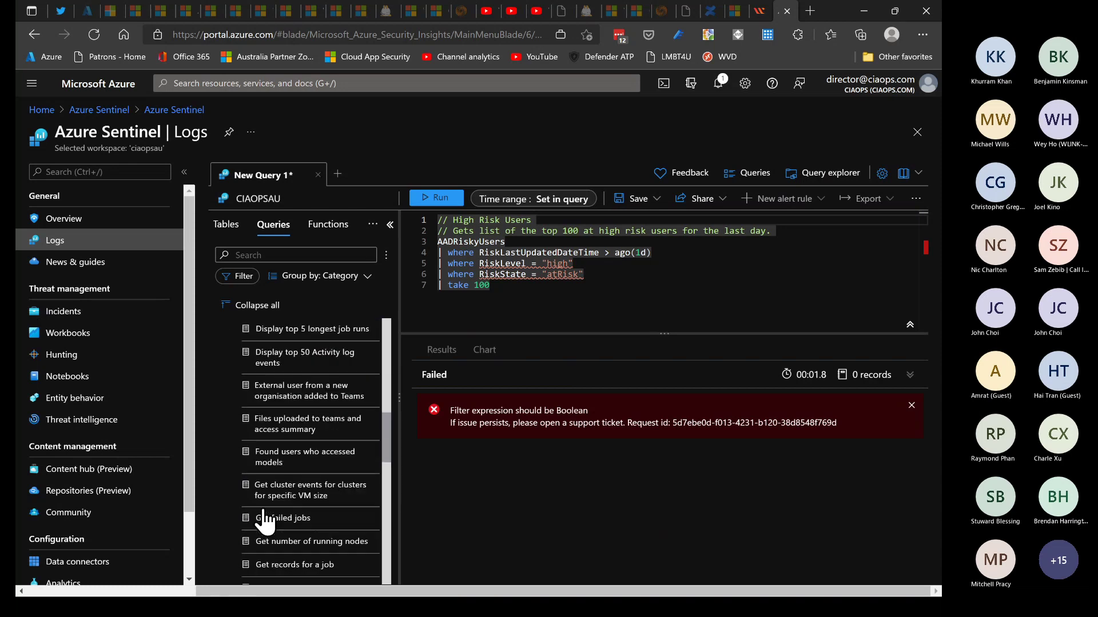
Clear the editor, load 'Display top 50 Activity log events' and run it
{"action": "double_click", "coordinate": [303, 389]}
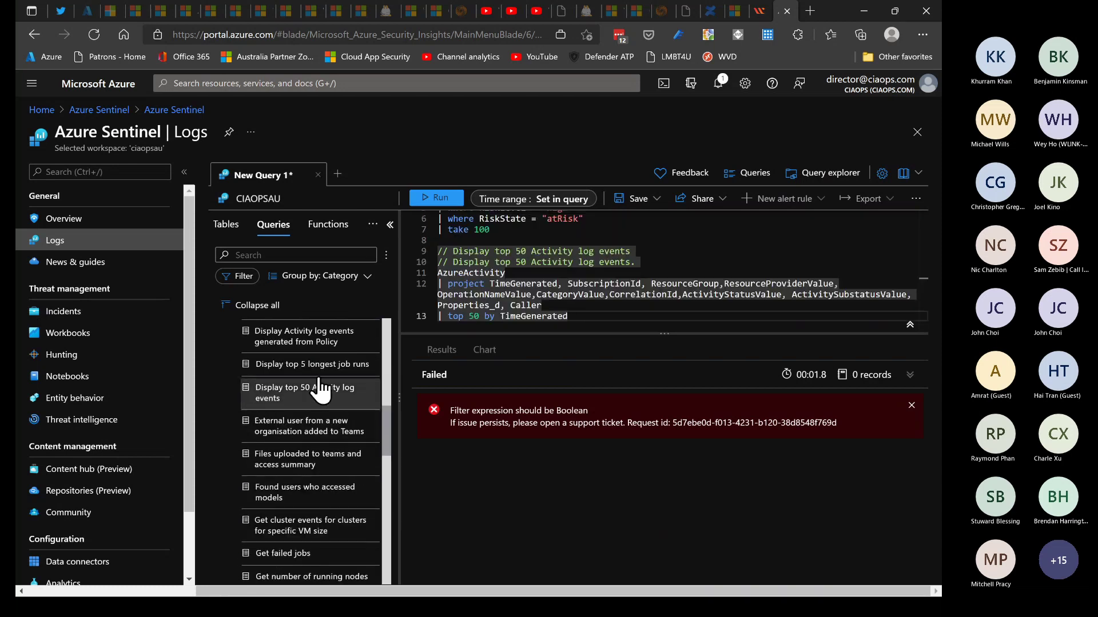
{"action": "key", "text": "ctrl+a"}
{"action": "key", "text": "Delete"}
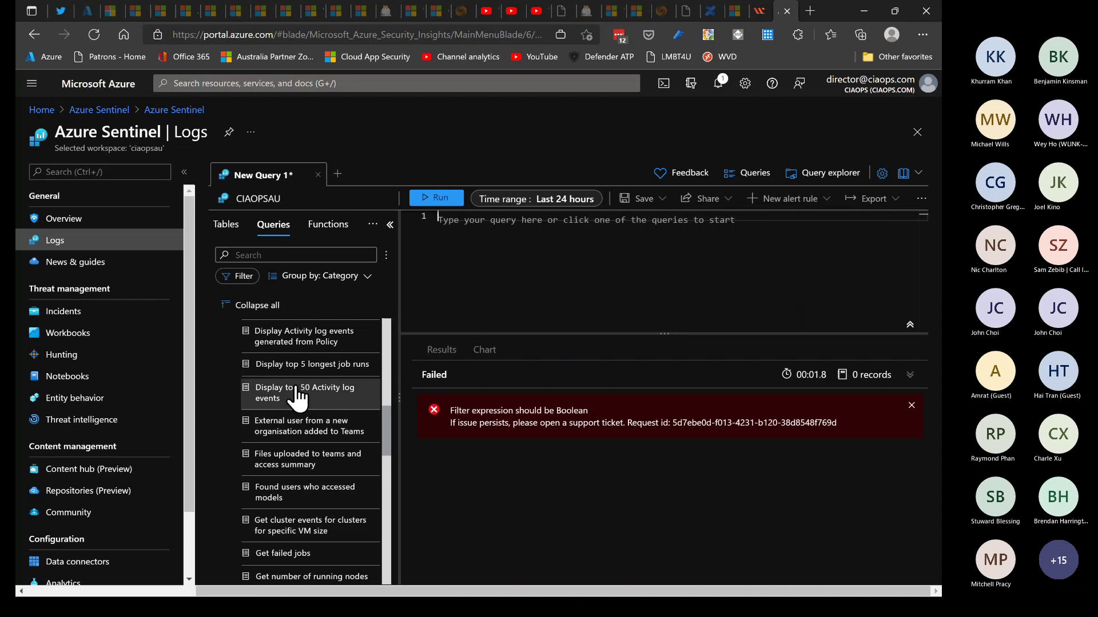
{"action": "left_click", "coordinate": [296, 395]}
{"action": "left_click", "coordinate": [434, 198]}
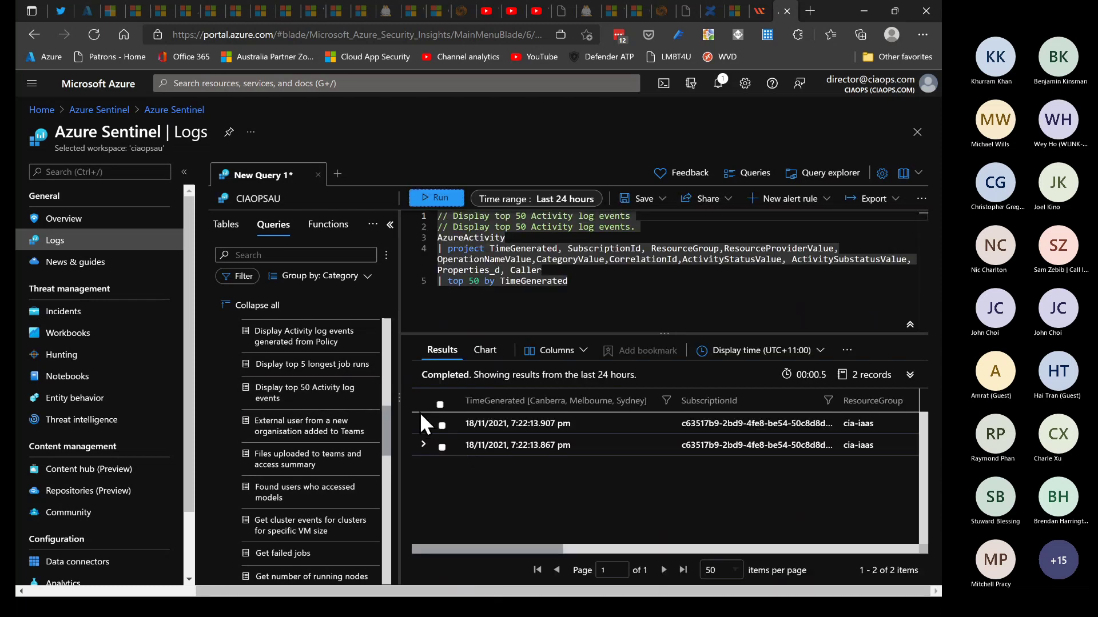
Expand the first result row, try the Chart view, then return to the tabular results
{"action": "left_click", "coordinate": [423, 424]}
{"action": "left_click", "coordinate": [490, 349]}
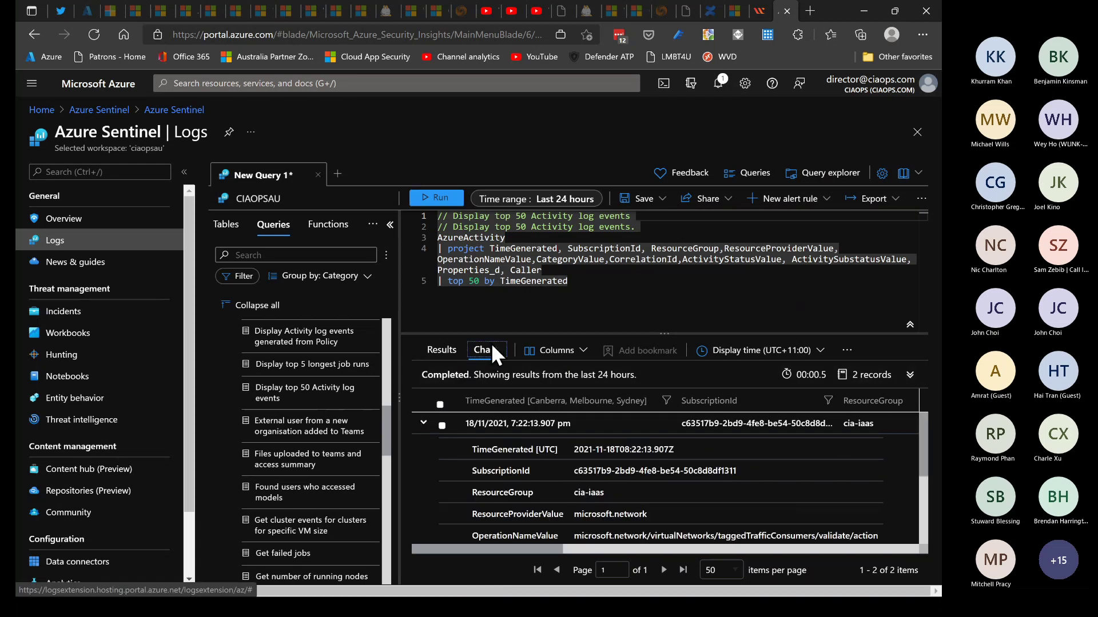
{"action": "left_click", "coordinate": [439, 349]}
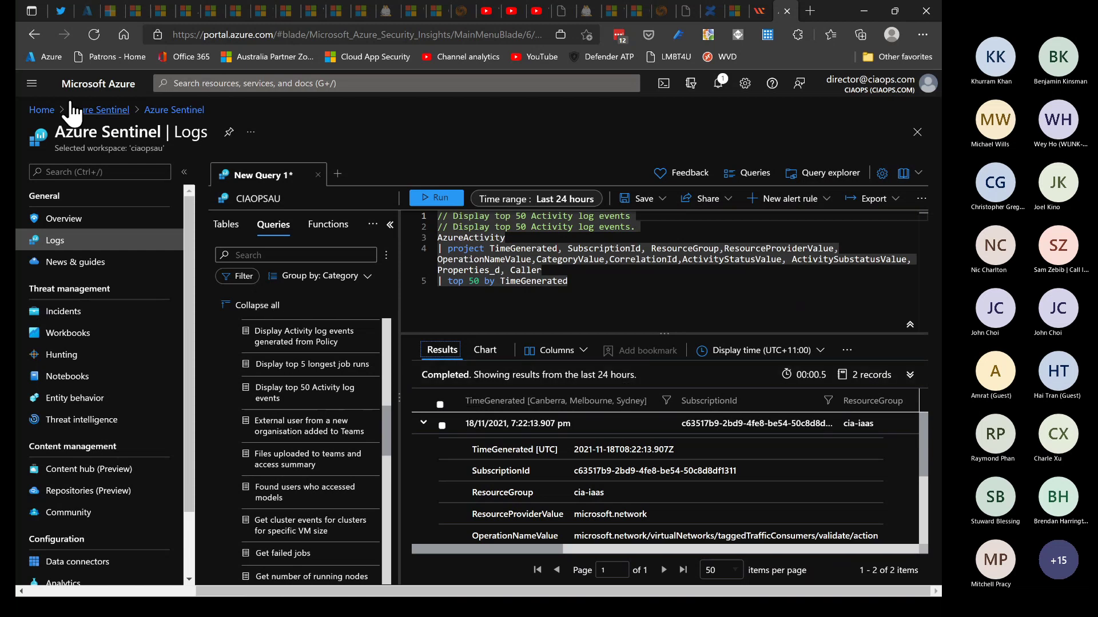
{"action": "left_click", "coordinate": [32, 83]}
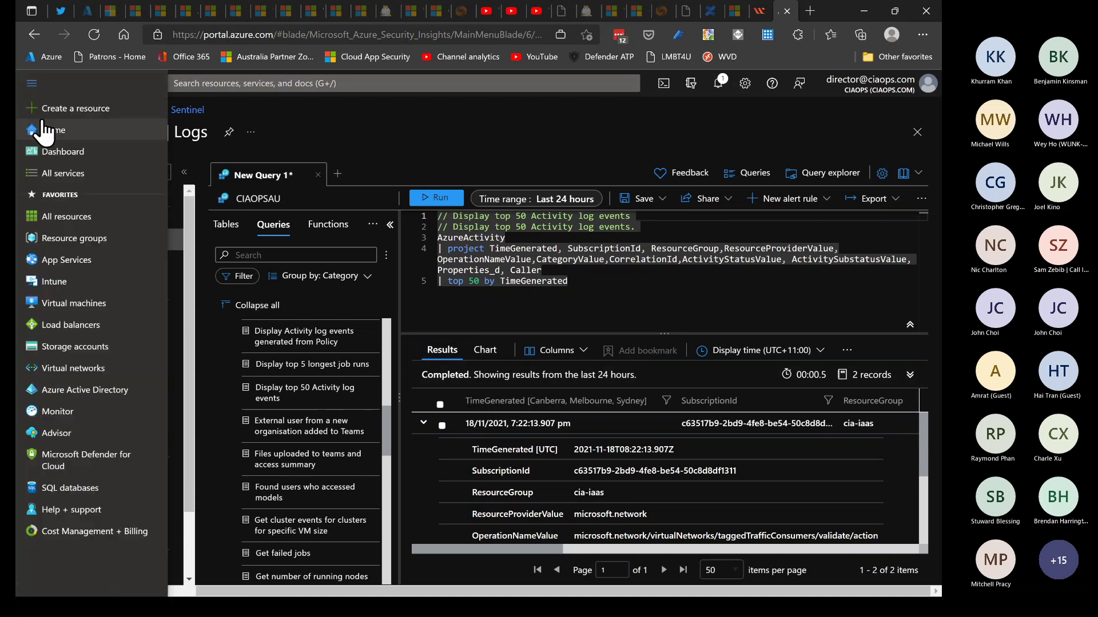
Discard the query edits, open the Monitoring dashboard and scroll through its agent, CPU and disk-space tiles
{"action": "left_click", "coordinate": [46, 149]}
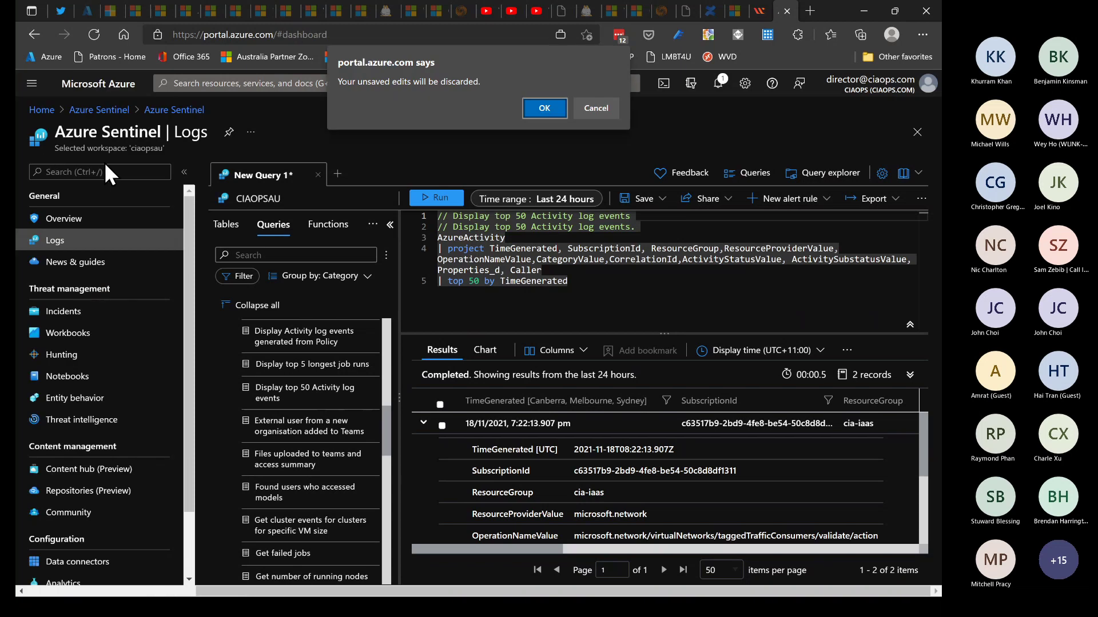
{"action": "left_click", "coordinate": [540, 108]}
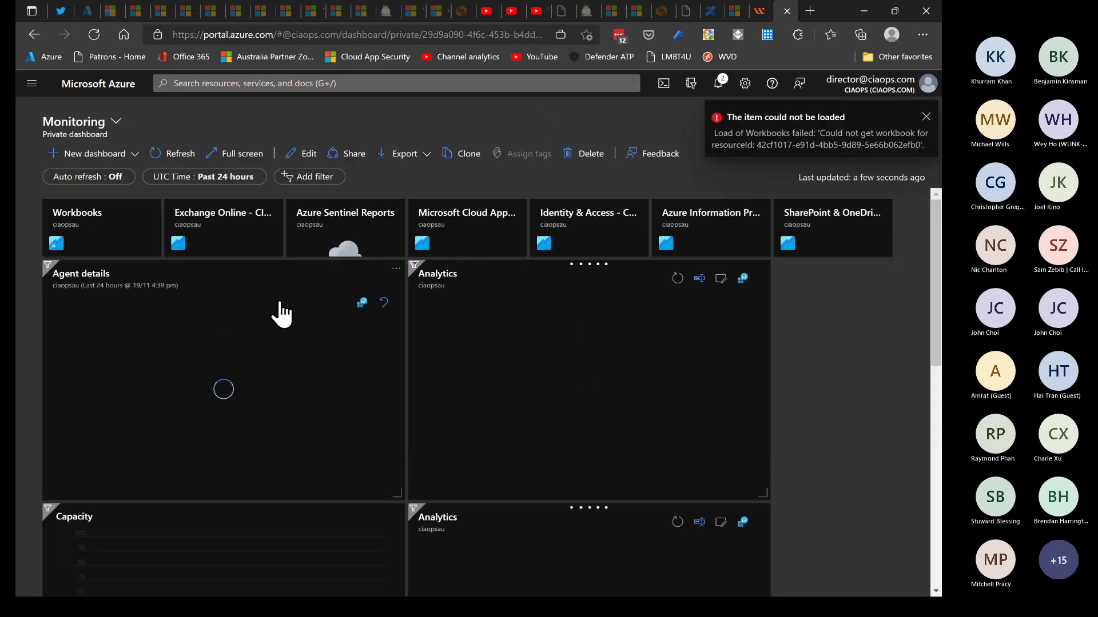
{"action": "left_click", "coordinate": [926, 116]}
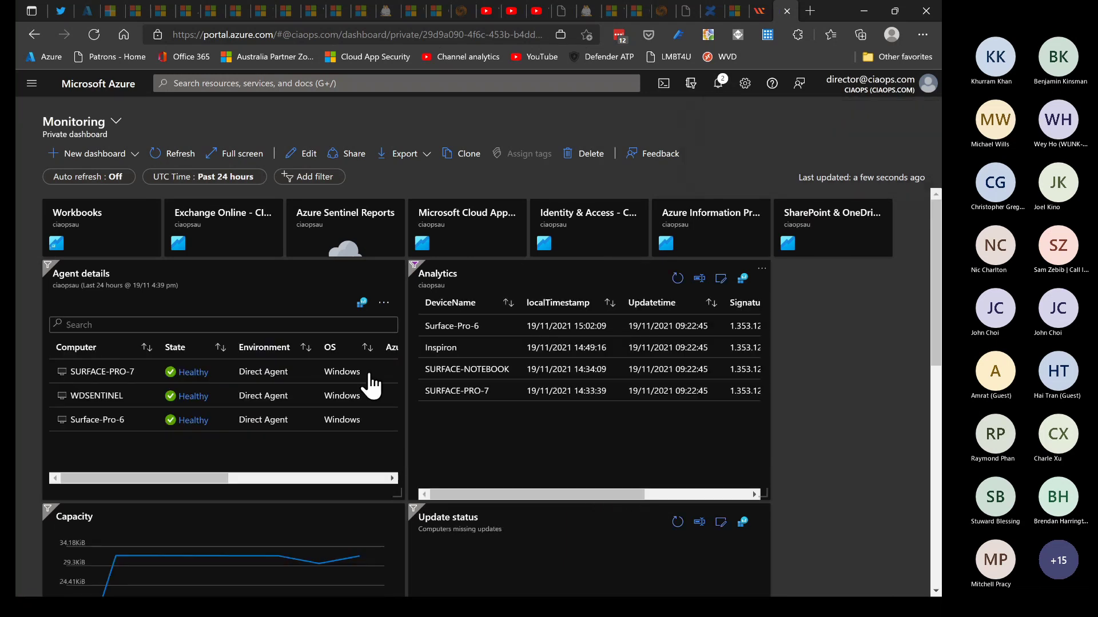
{"action": "scroll", "coordinate": [231, 386], "scroll_direction": "down", "scroll_amount": 2}
{"action": "scroll", "coordinate": [229, 387], "scroll_direction": "down", "scroll_amount": 5}
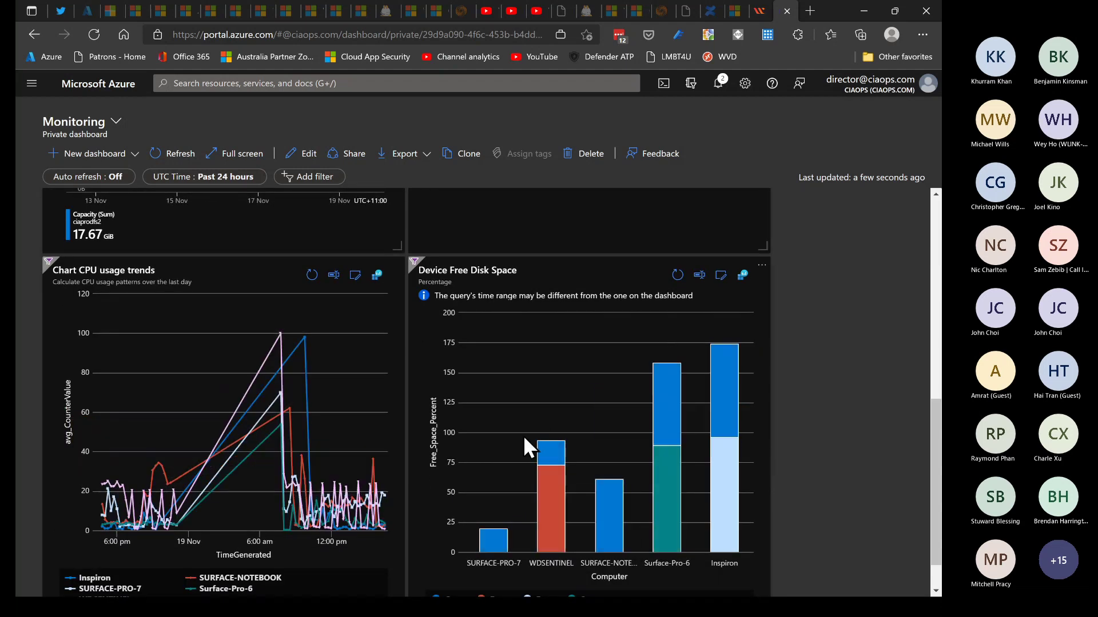
{"action": "scroll", "coordinate": [523, 435], "scroll_direction": "down", "scroll_amount": 1}
{"action": "scroll", "coordinate": [524, 436], "scroll_direction": "up", "scroll_amount": 5}
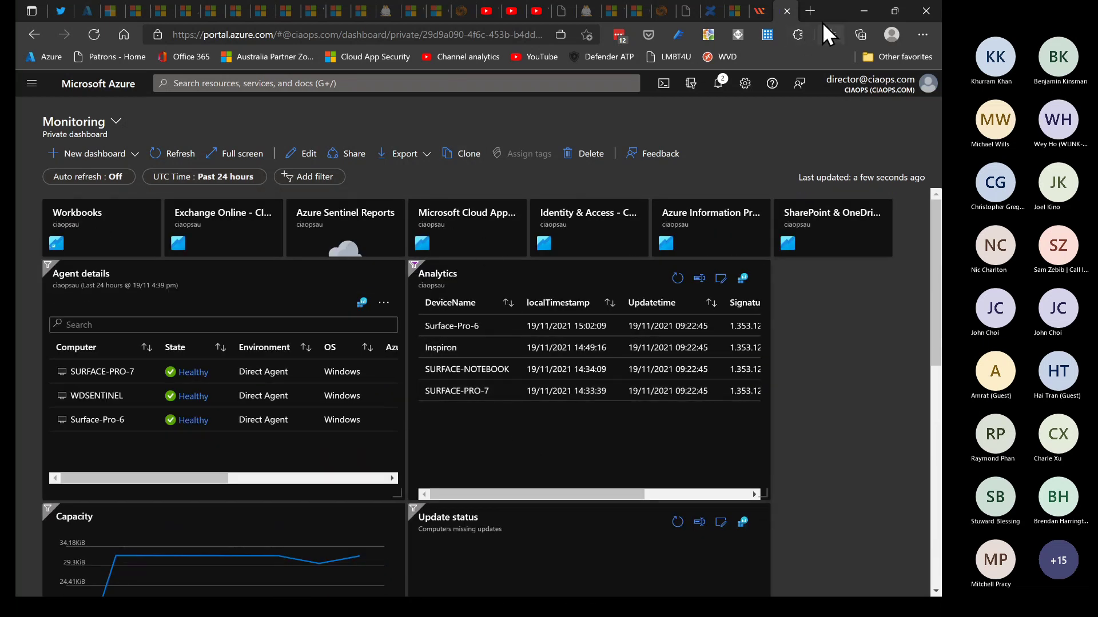
{"action": "left_click", "coordinate": [863, 10]}
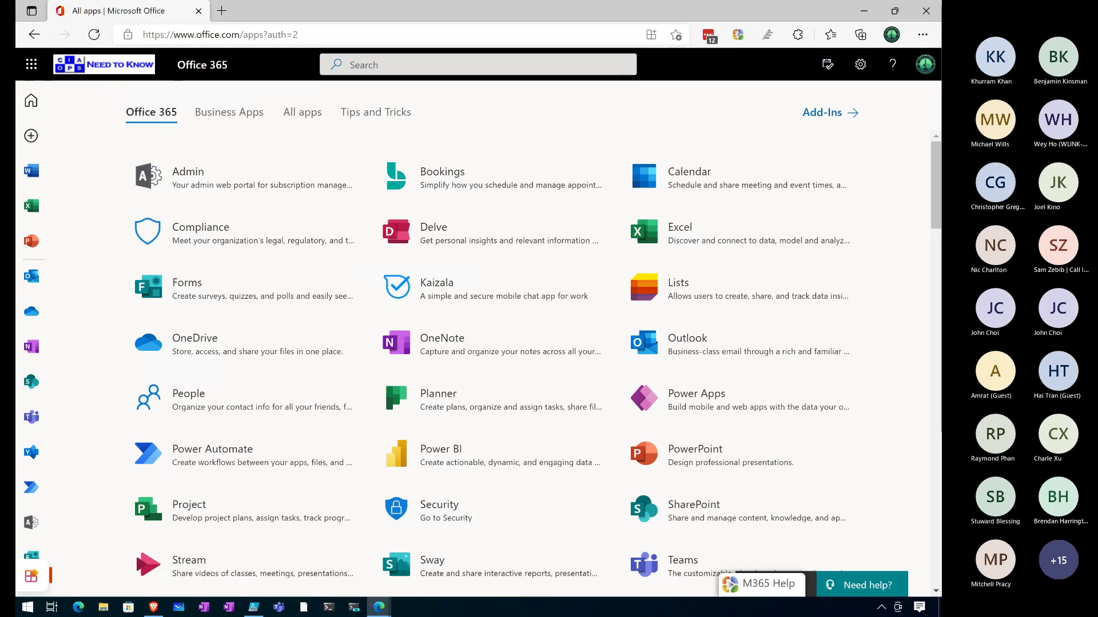
Maximise the new Edge window, go to windows365.microsoft.com and sign in with the offered account
{"action": "left_click_drag", "start_coordinate": [252, 0], "coordinate": [139, 104]}
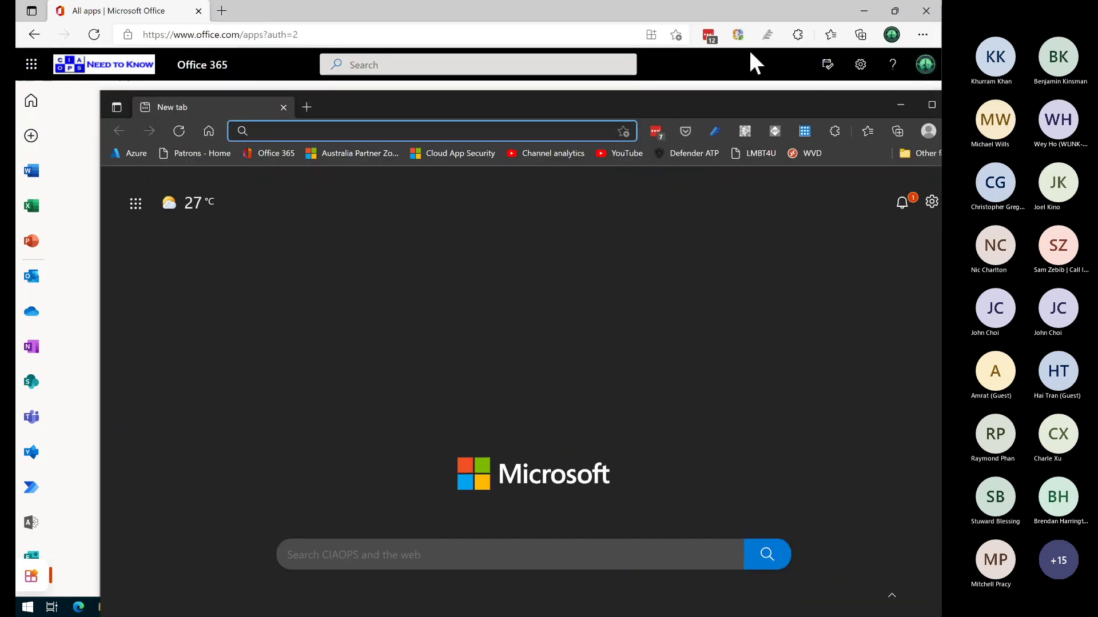
{"action": "double_click", "coordinate": [767, 99]}
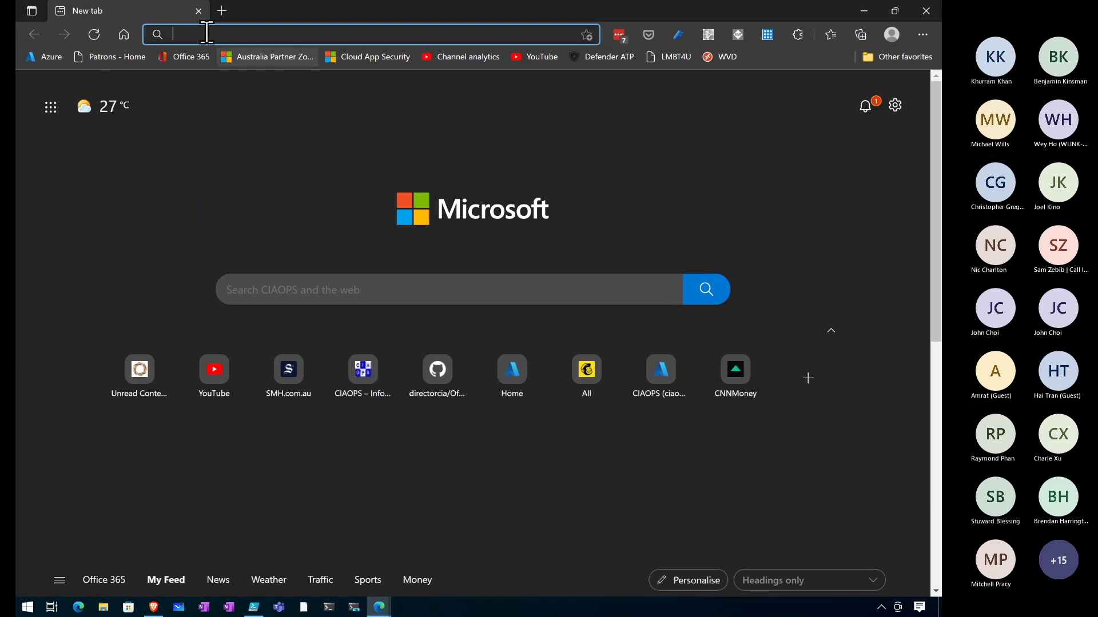
{"action": "type", "text": "win"}
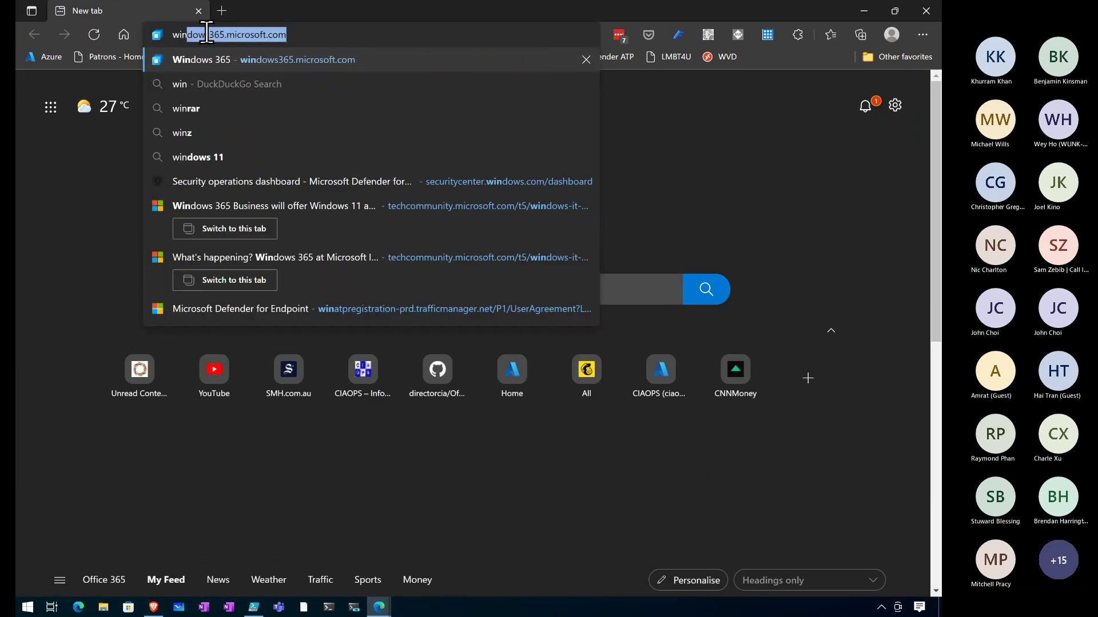
{"action": "key", "text": "Return"}
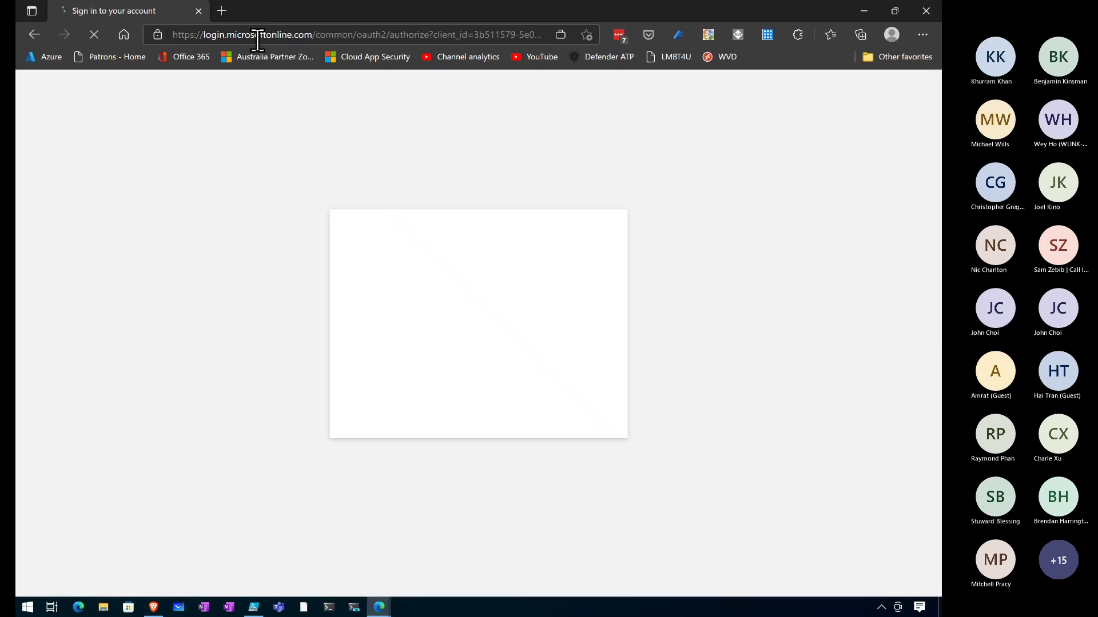
{"action": "left_click", "coordinate": [405, 283]}
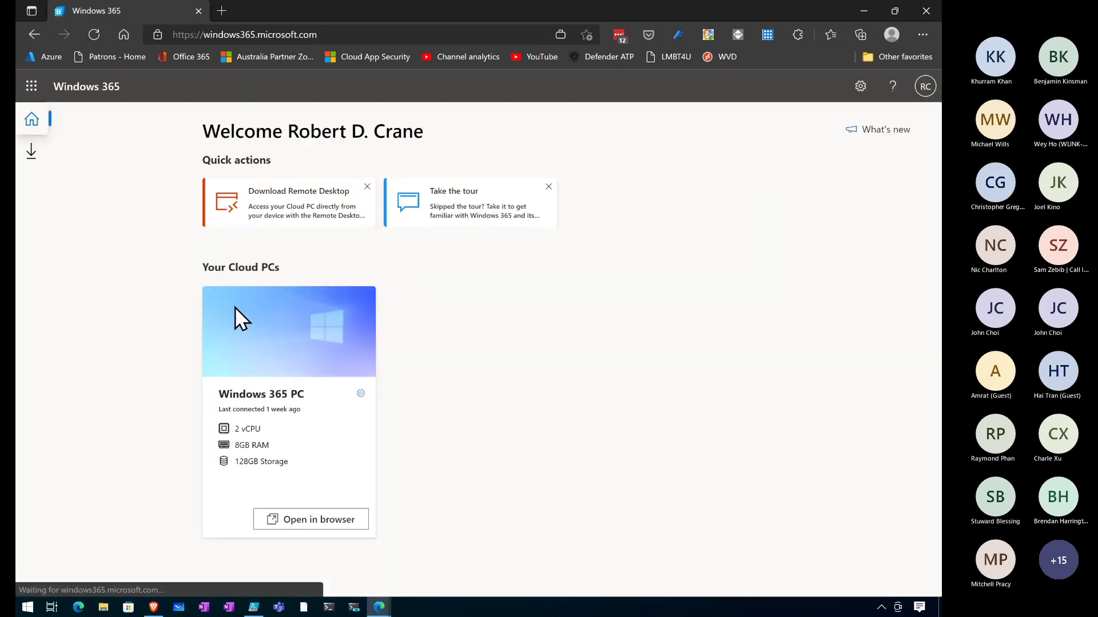
Connect to the Windows 365 PC in the browser and submit the work account password
{"action": "left_click", "coordinate": [294, 519]}
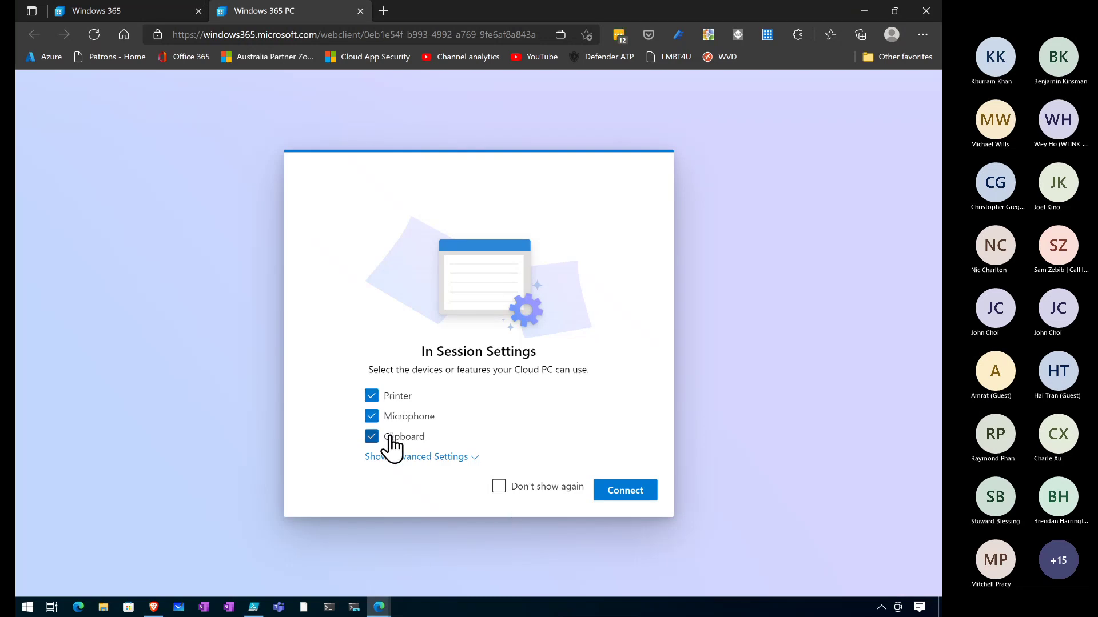
{"action": "left_click", "coordinate": [625, 490]}
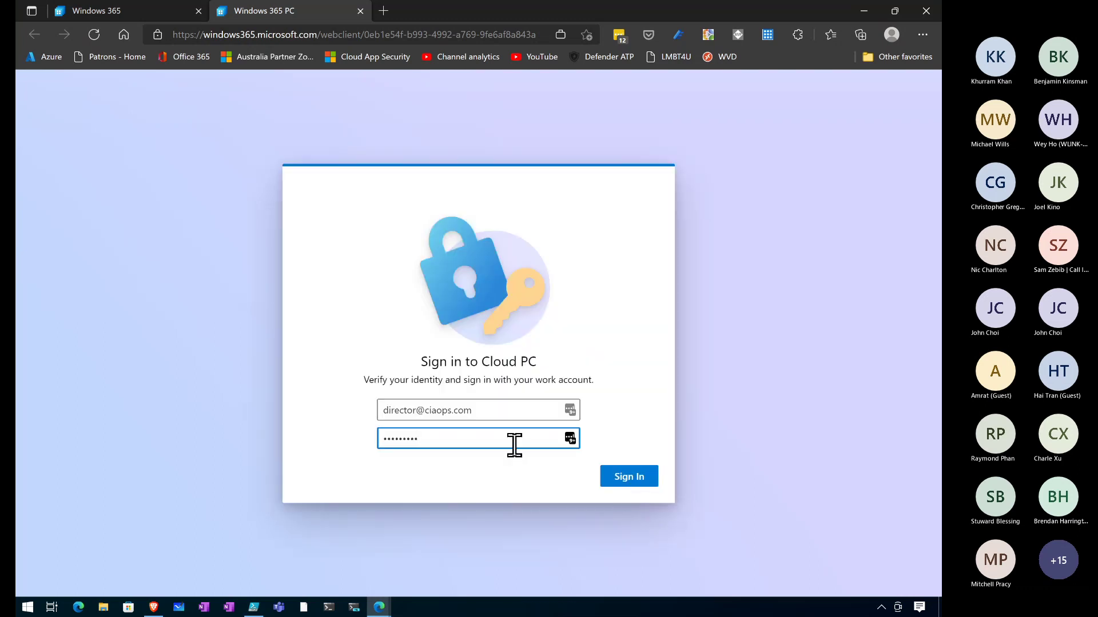
{"action": "left_click_drag", "start_coordinate": [483, 444], "coordinate": [350, 455]}
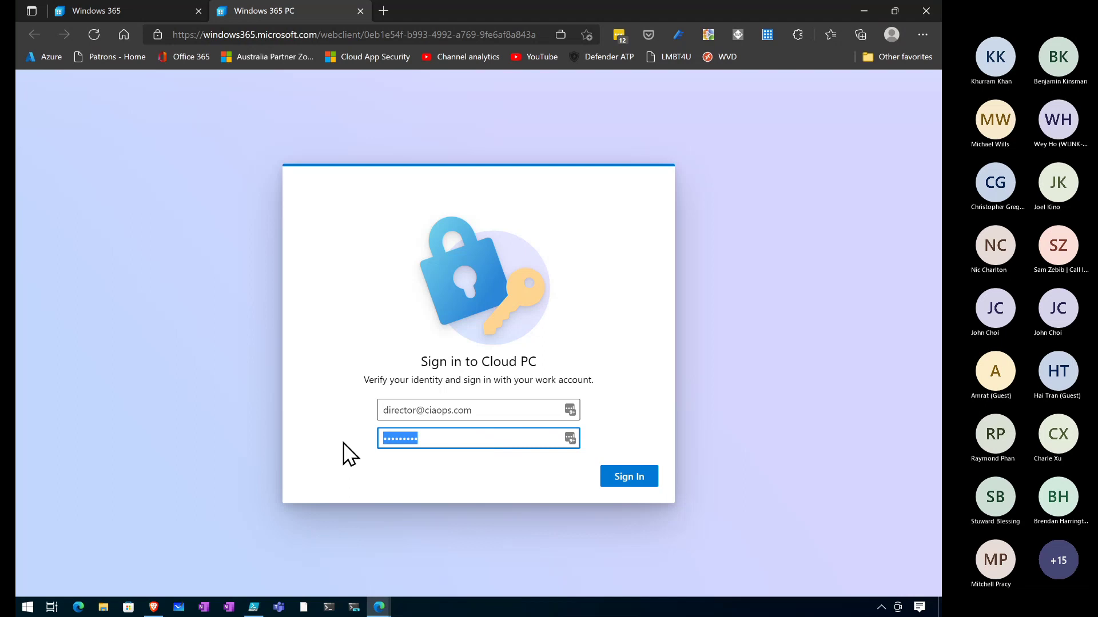
{"action": "type", "text": "**********************"}
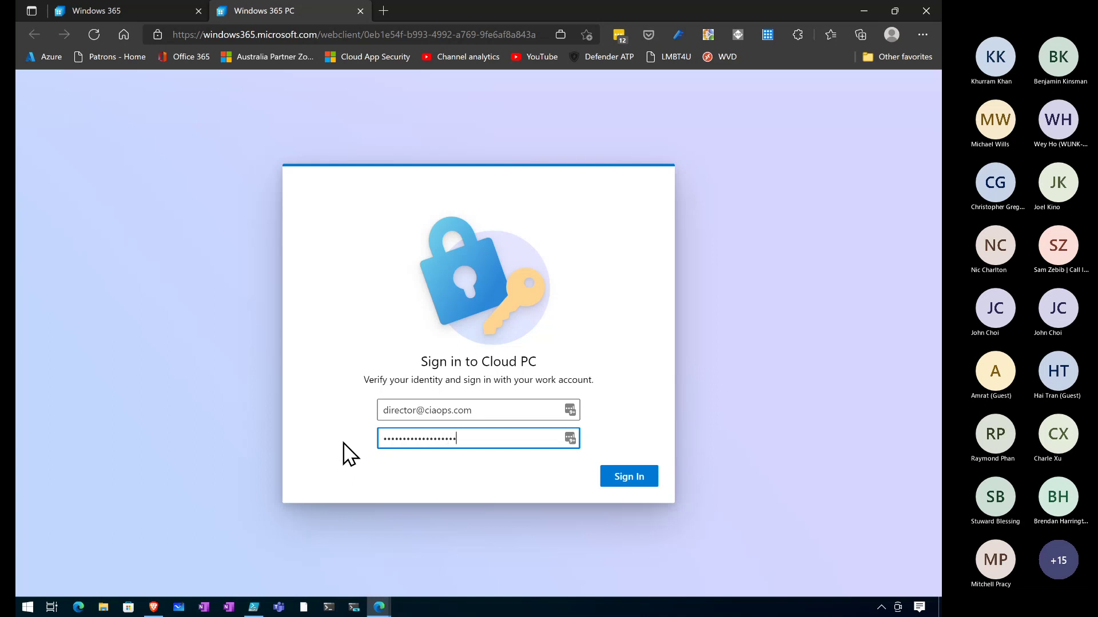
{"action": "type", "text": "****"}
{"action": "left_click", "coordinate": [634, 481]}
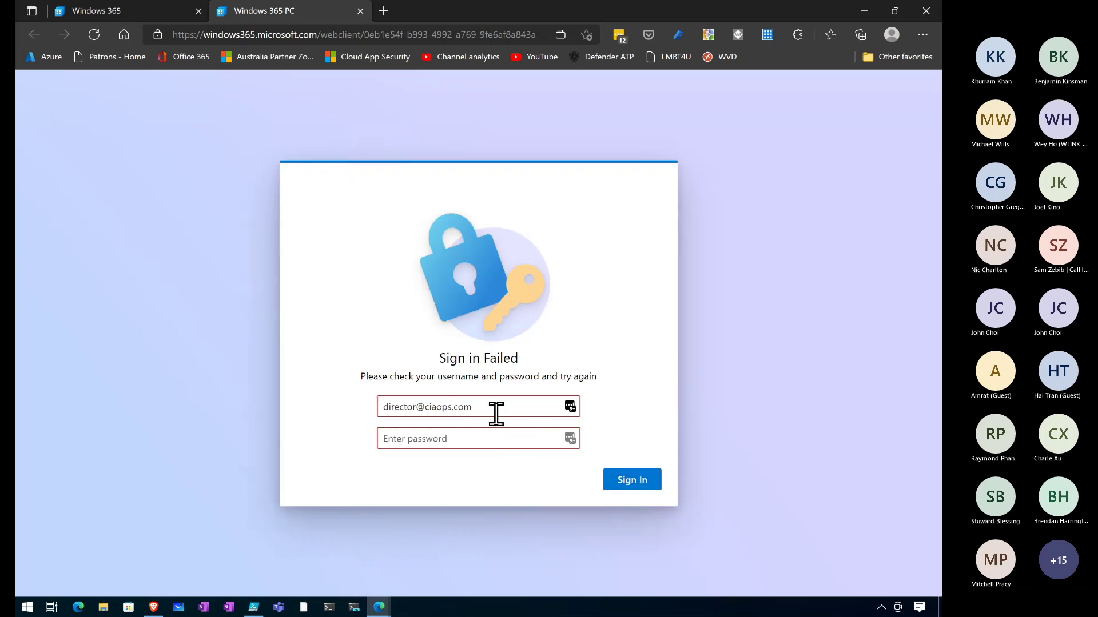
Re-enter the password to retry sign-in and decline the password manager's update prompt
{"action": "left_click", "coordinate": [464, 444]}
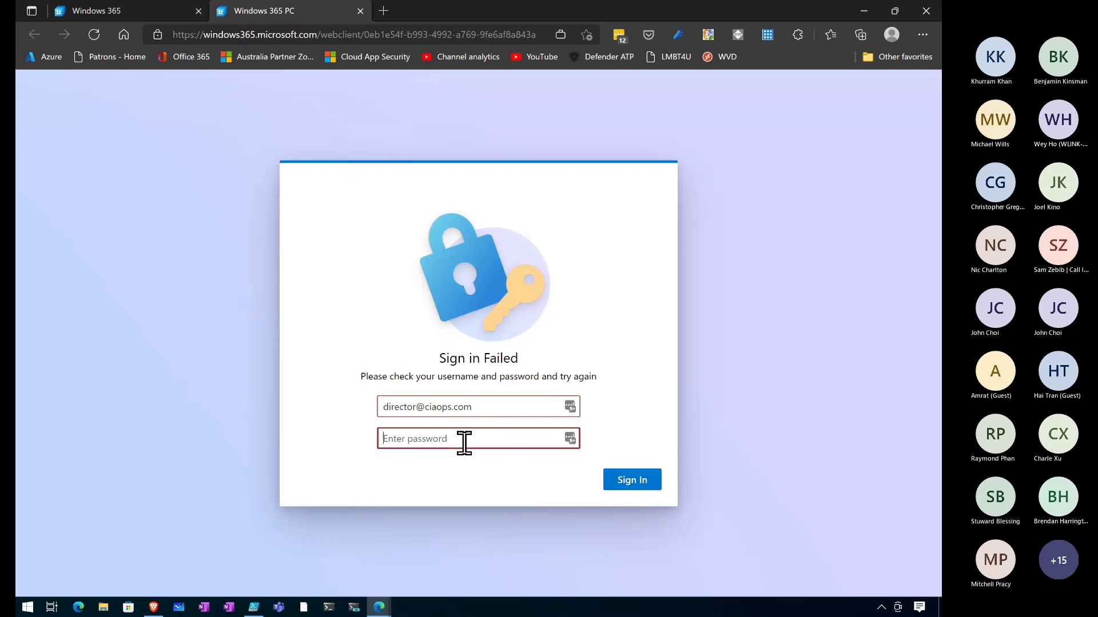
{"action": "type", "text": "••••••••••••••••••••"}
{"action": "key", "text": "Return"}
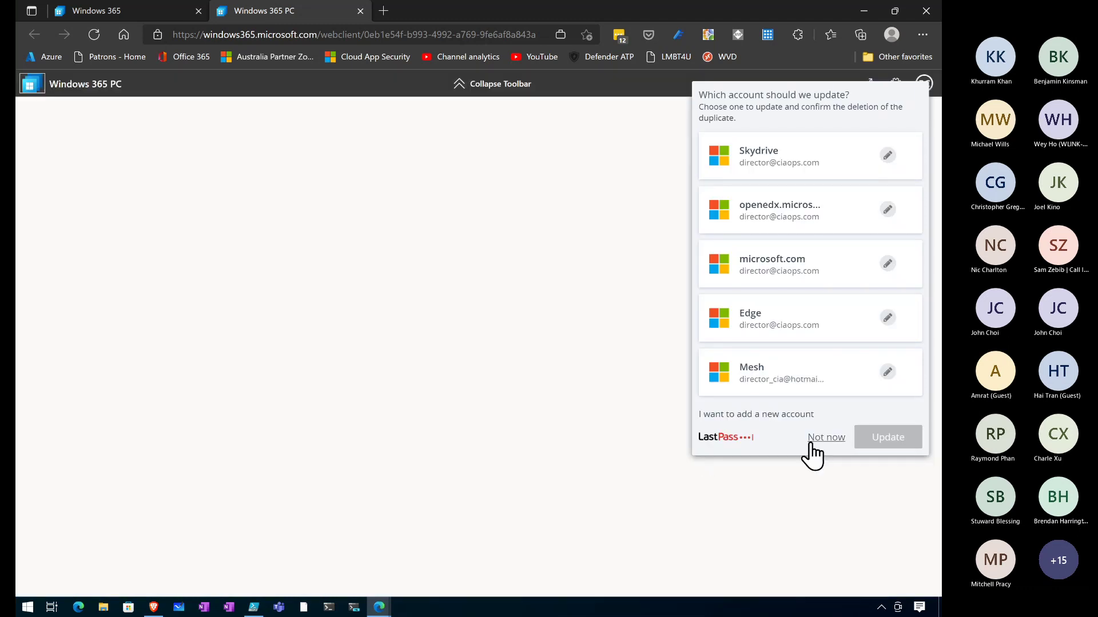
{"action": "left_click", "coordinate": [825, 438]}
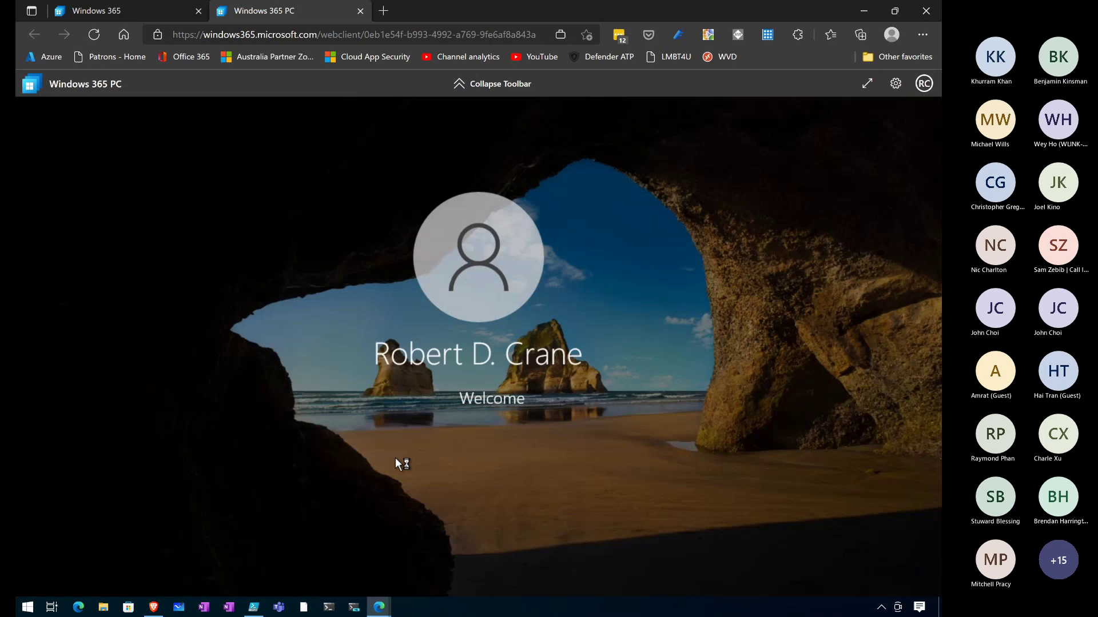
In the full-screen Cloud PC session, find Word from Start and maximise it
{"action": "left_click", "coordinate": [867, 84]}
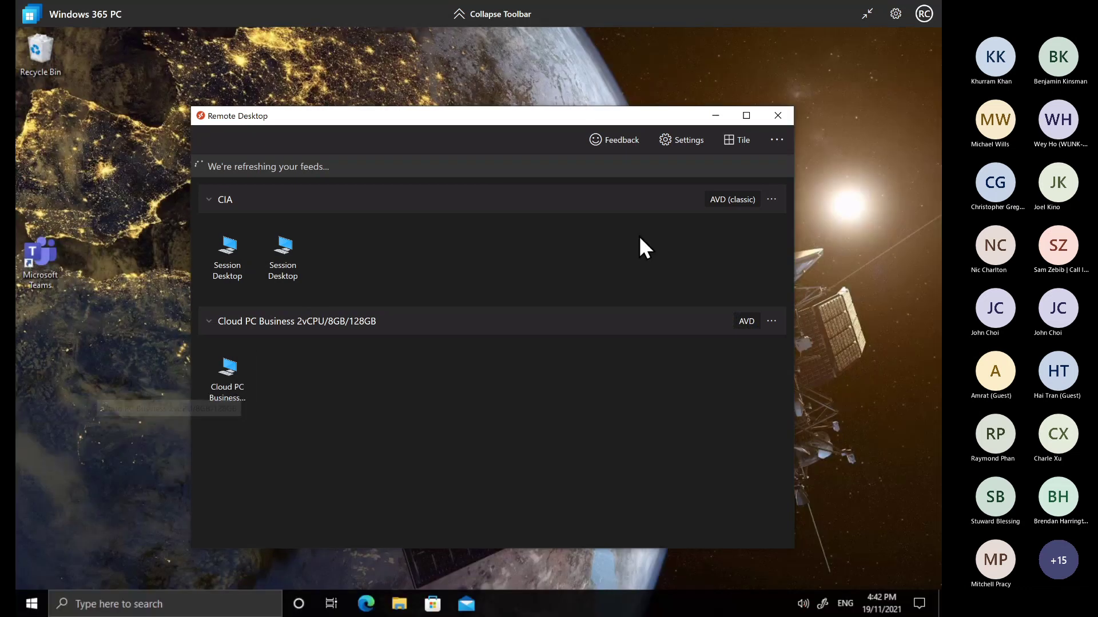
{"action": "left_click", "coordinate": [716, 116]}
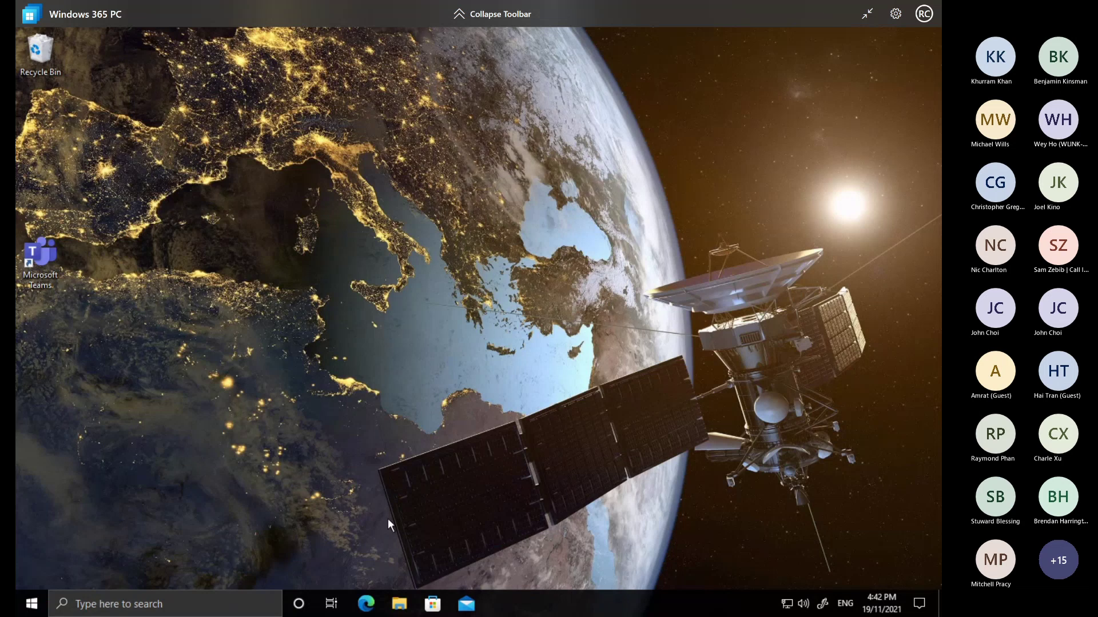
{"action": "left_click", "coordinate": [32, 606]}
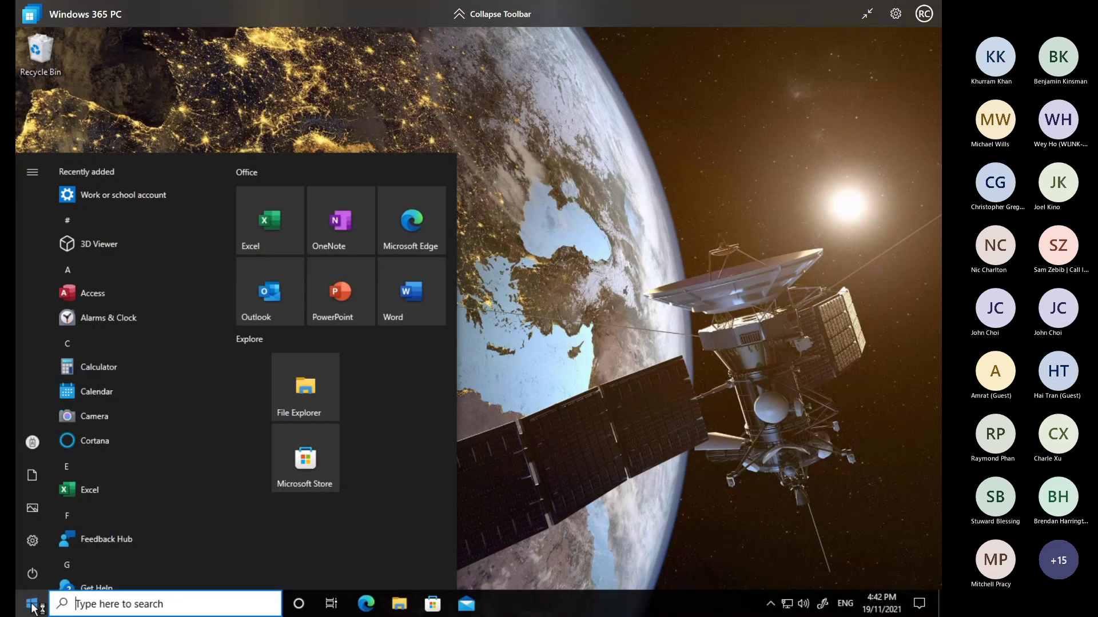
{"action": "type", "text": "word"}
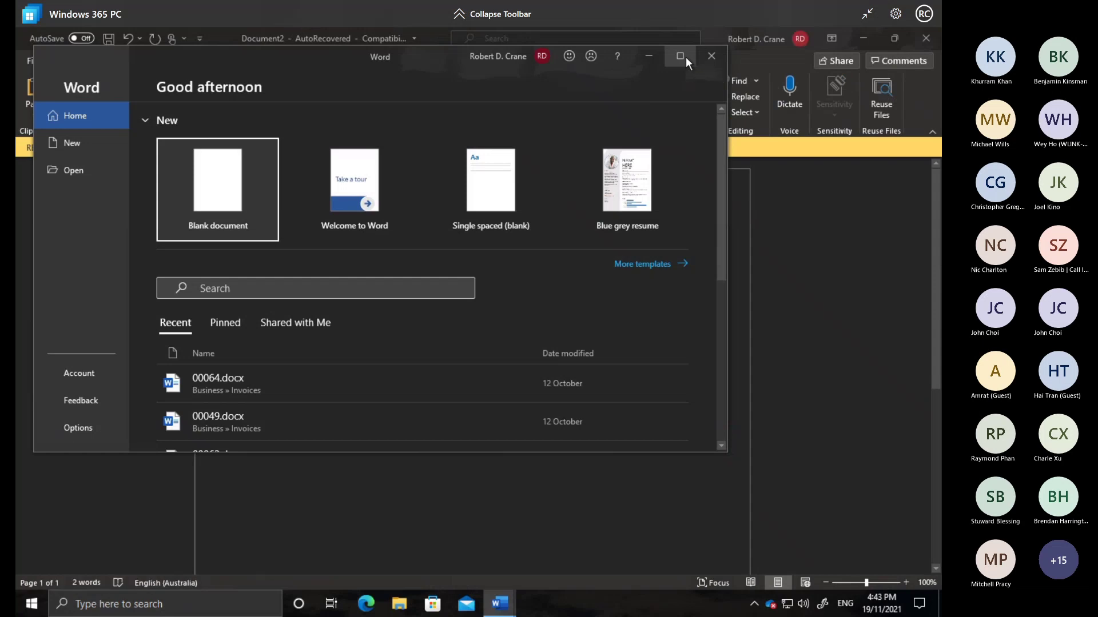
{"action": "left_click", "coordinate": [685, 57]}
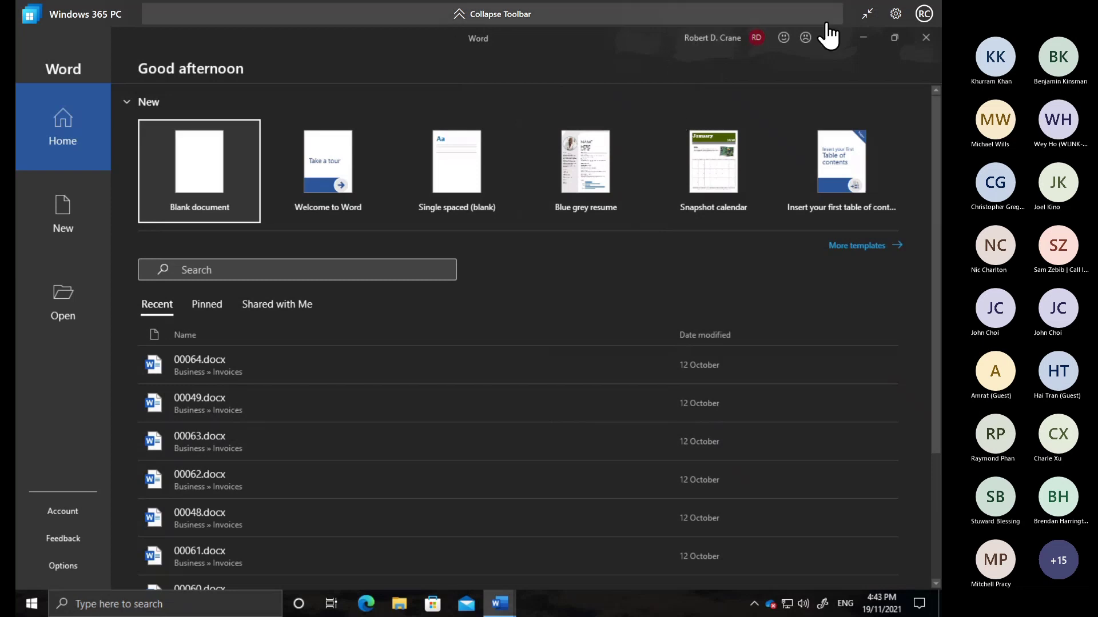
Exit full screen and close the Cloud PC browser tab, confirming Leave
{"action": "left_click", "coordinate": [868, 16]}
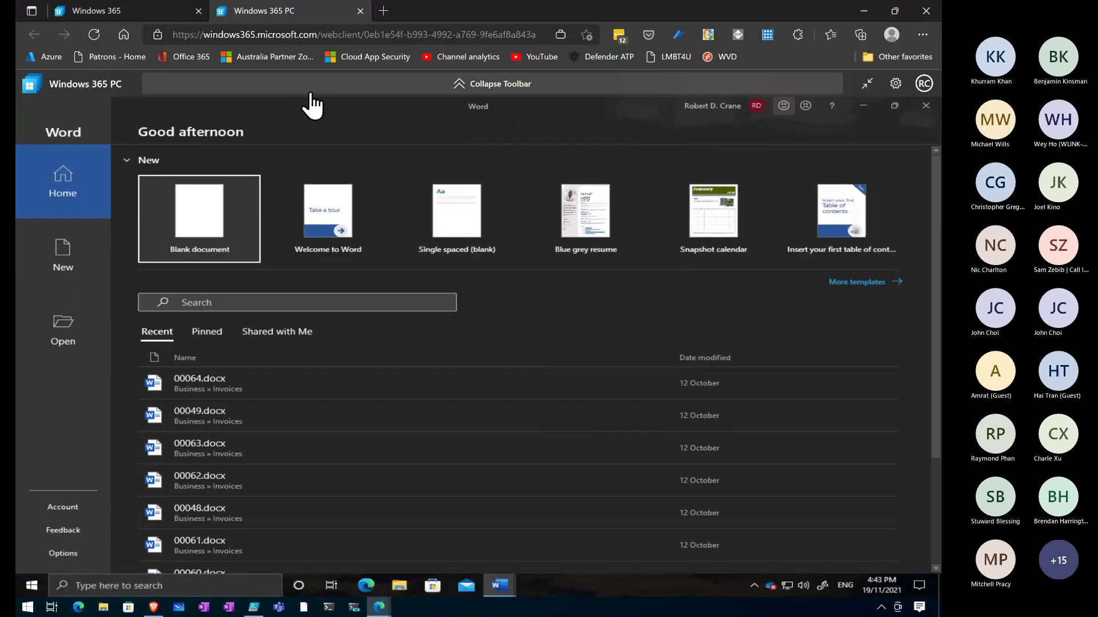
{"action": "left_click", "coordinate": [362, 15]}
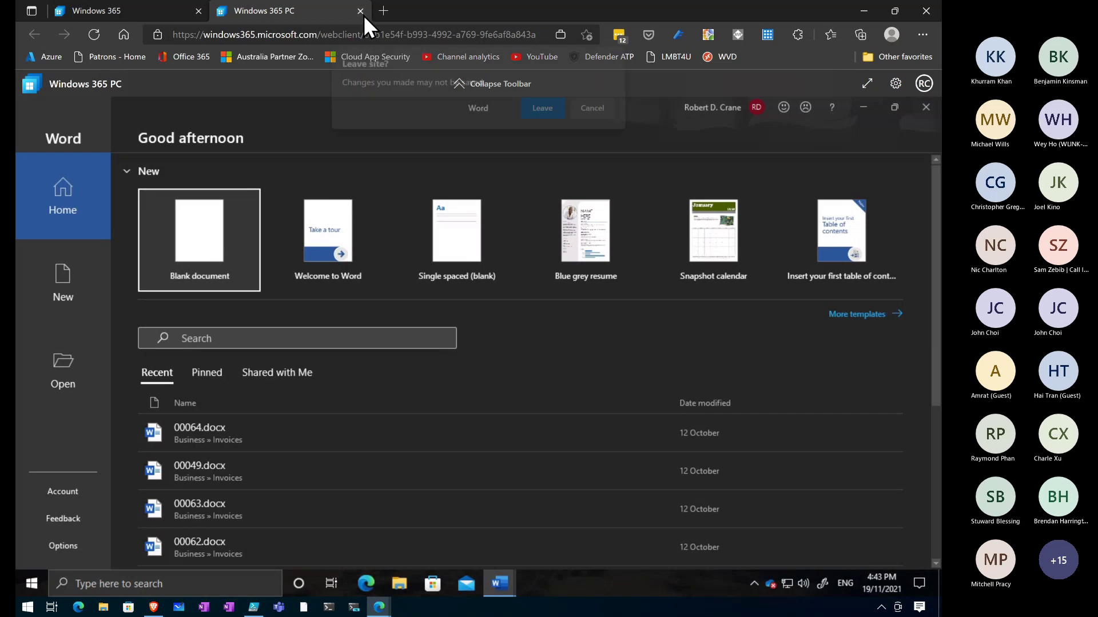
{"action": "left_click", "coordinate": [544, 107]}
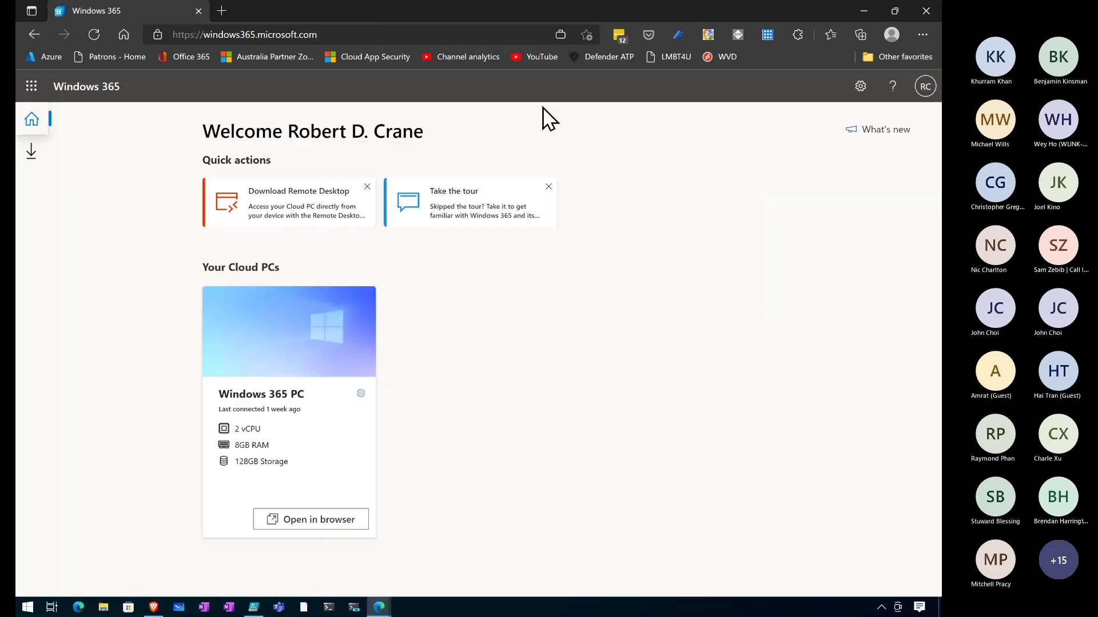
Close the welcome tab, connect to the Cloud PC using the account PIN, then minimise Word
{"action": "left_click", "coordinate": [196, 15]}
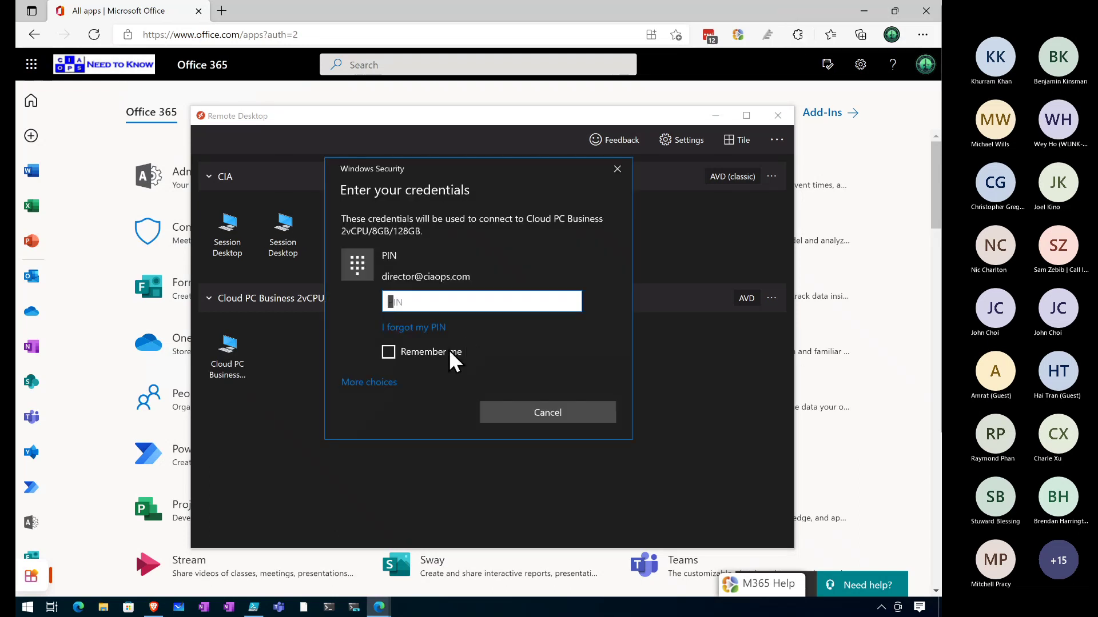
{"action": "left_click", "coordinate": [384, 389]}
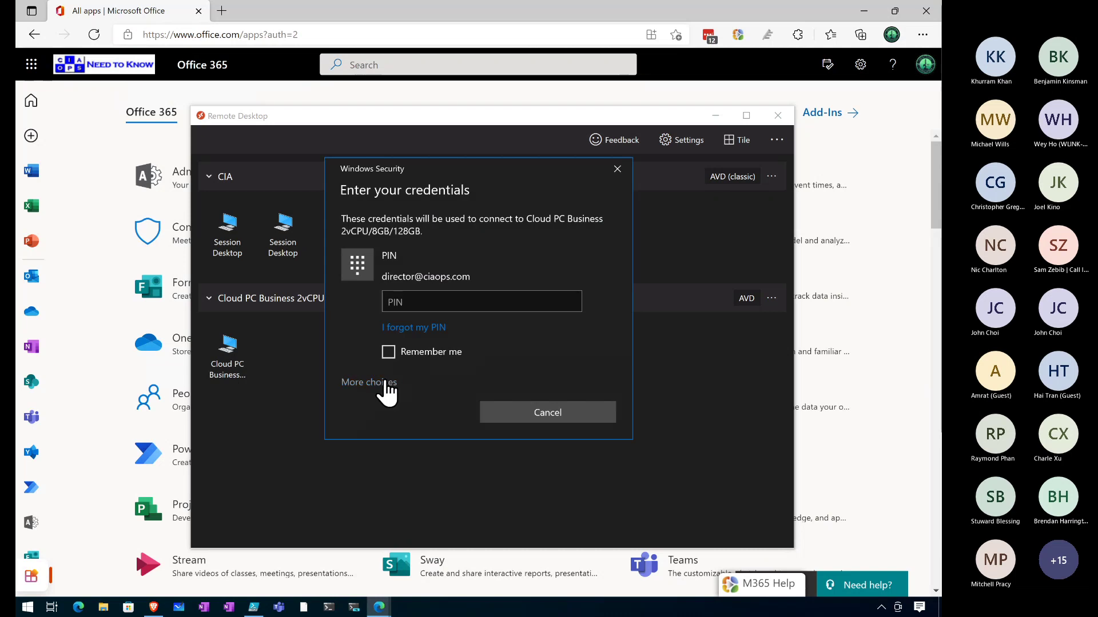
{"action": "left_click", "coordinate": [432, 300]}
{"action": "type", "text": "•••••••••••"}
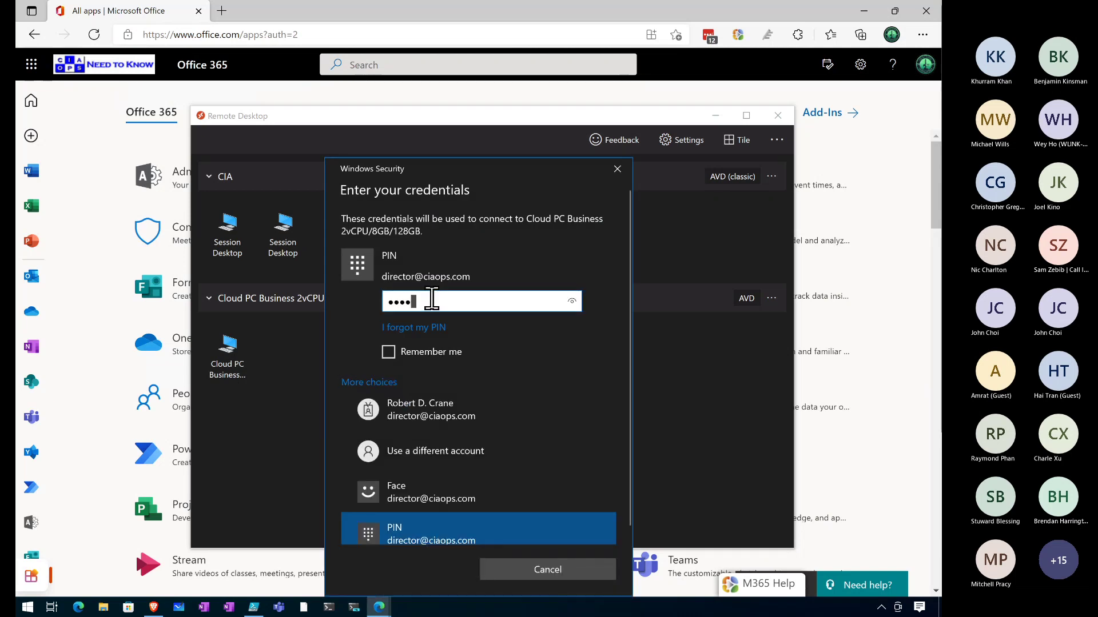
{"action": "key", "text": "Return"}
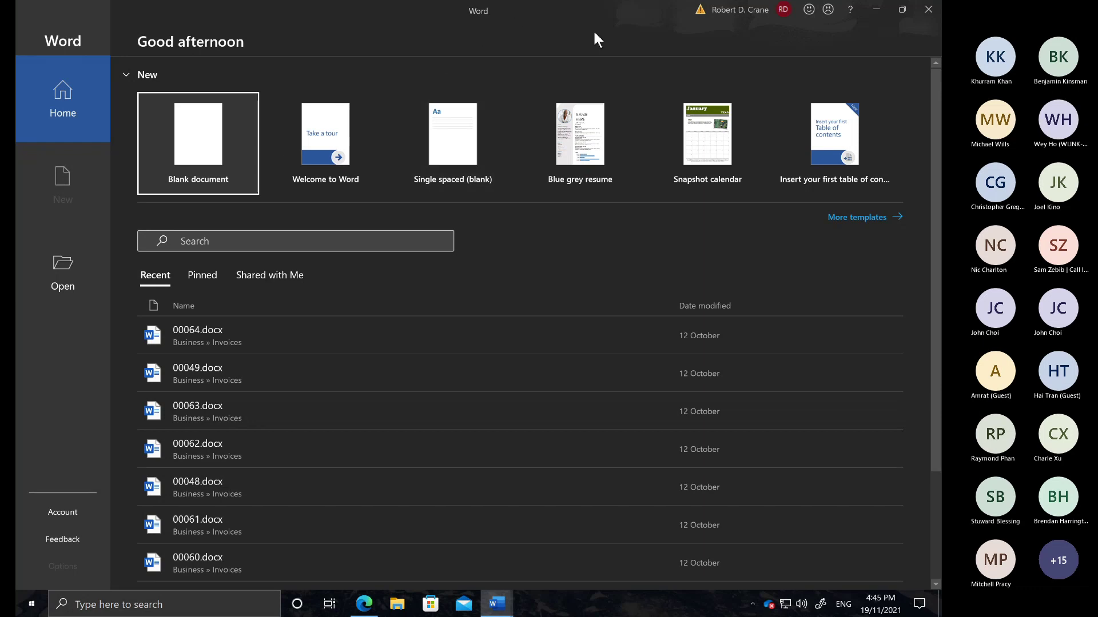
{"action": "left_click", "coordinate": [876, 9]}
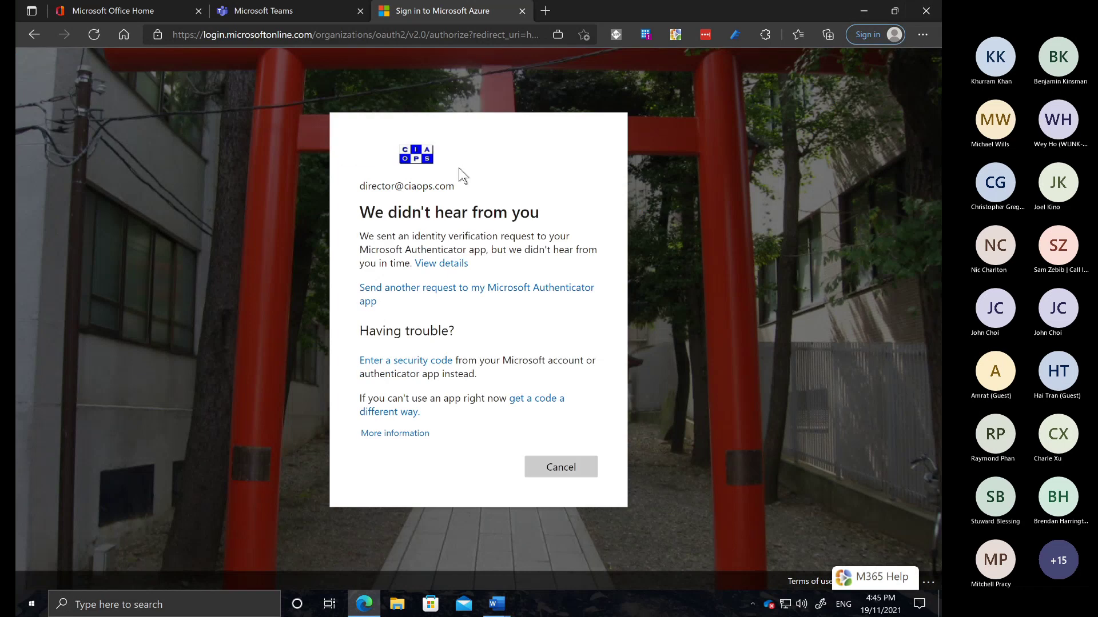
Close the Microsoft Azure sign-in and Teams tabs, confirm the disconnect and close the Remote Desktop window
{"action": "left_click", "coordinate": [521, 11]}
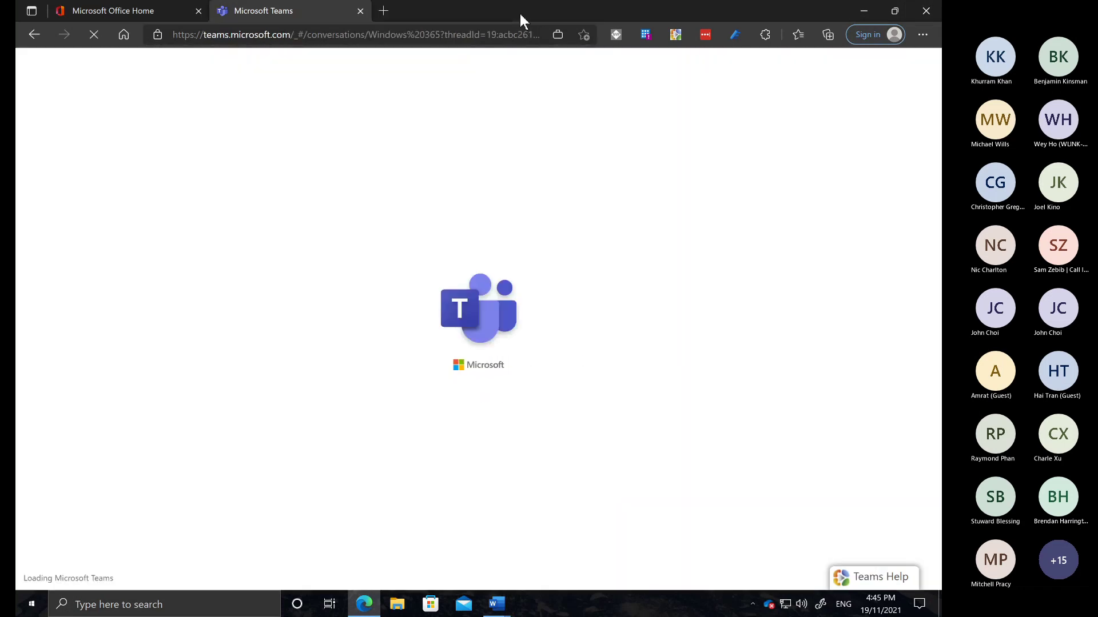
{"action": "left_click", "coordinate": [359, 13]}
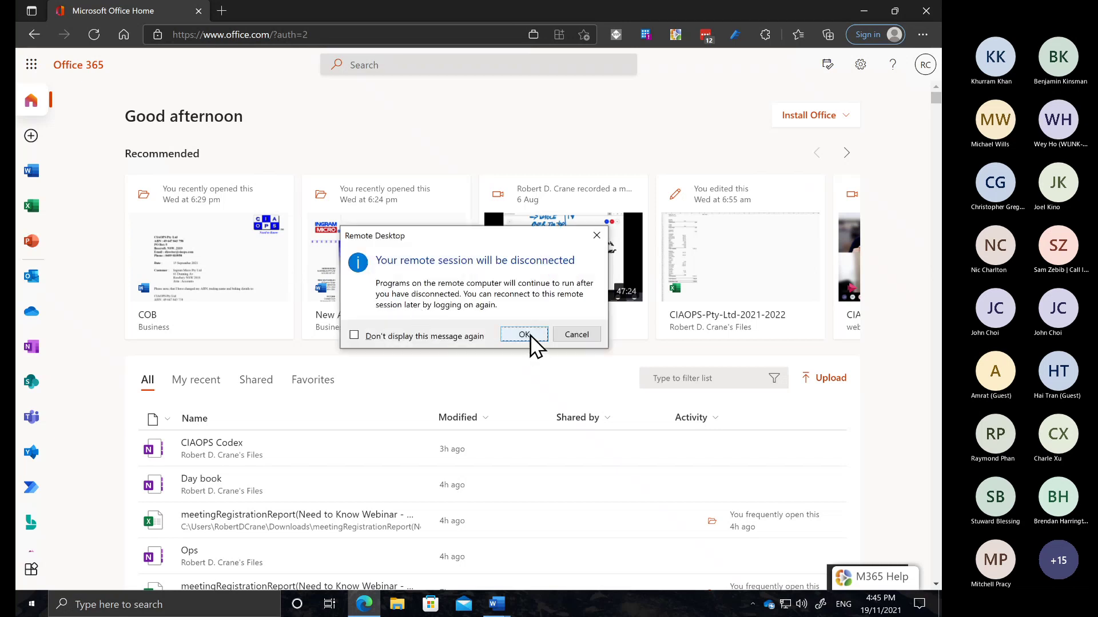
{"action": "left_click", "coordinate": [530, 337]}
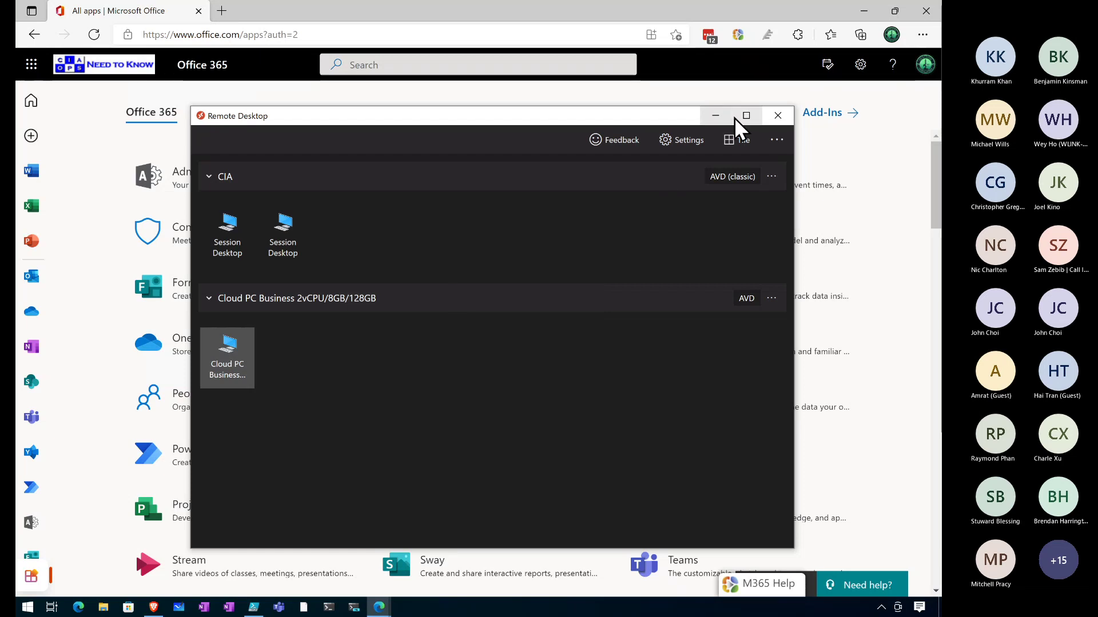
{"action": "left_click", "coordinate": [779, 117]}
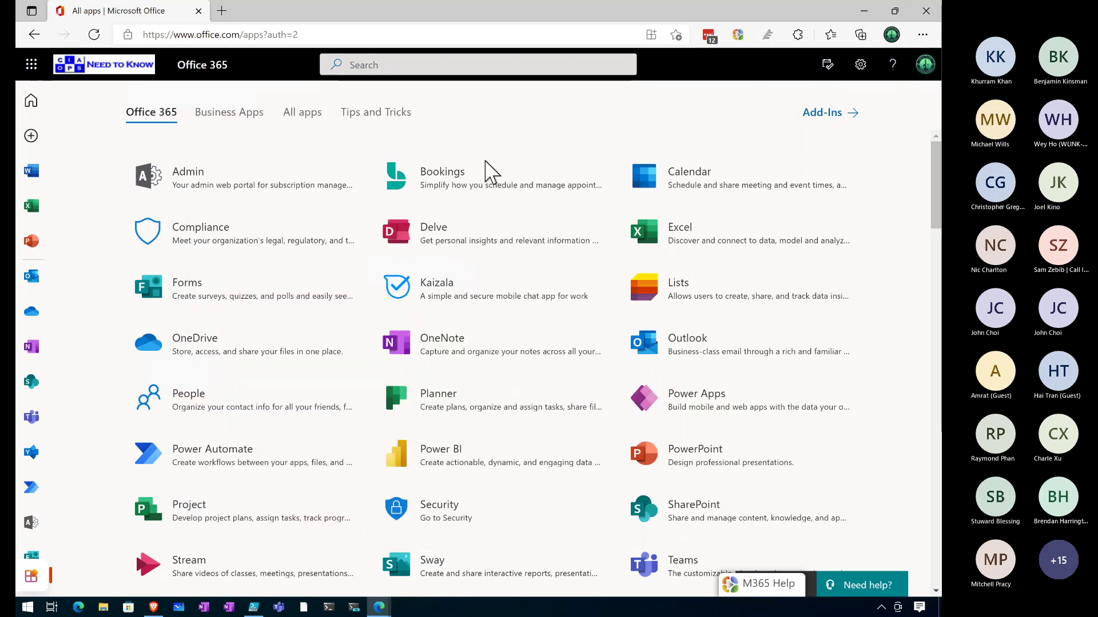